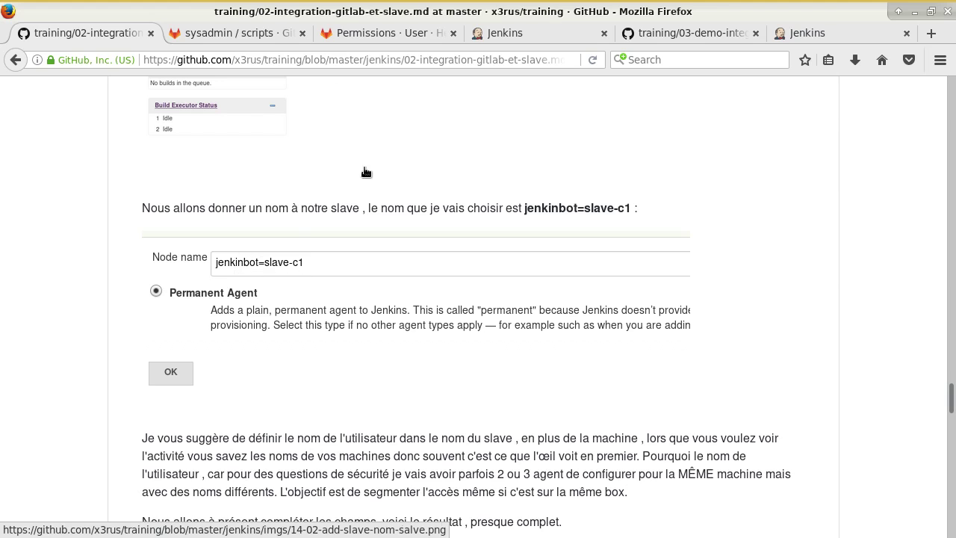
# Create a Permanent Agent node in Jenkins named jenkinbot=slave-c1.
pyautogui.click(508, 33)
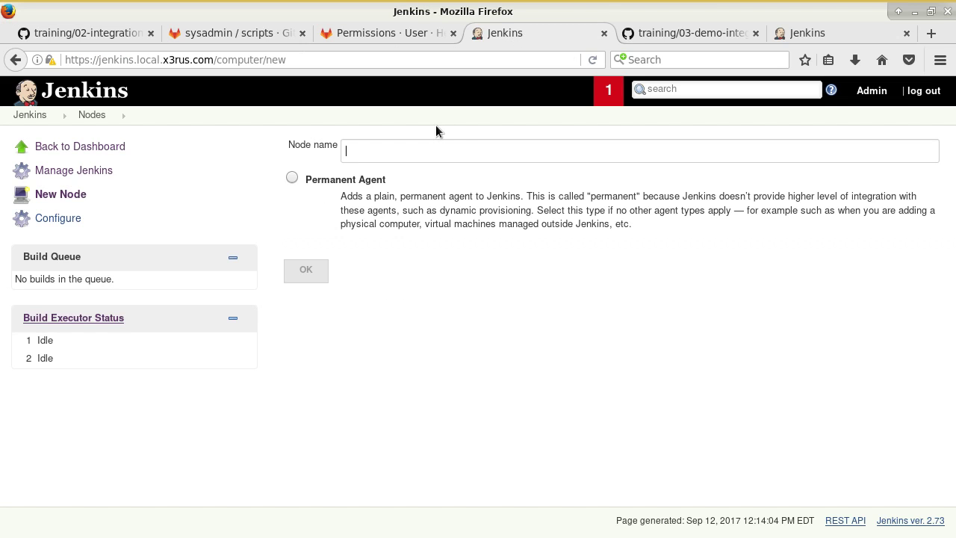
pyautogui.write('jenkinbot=slace')
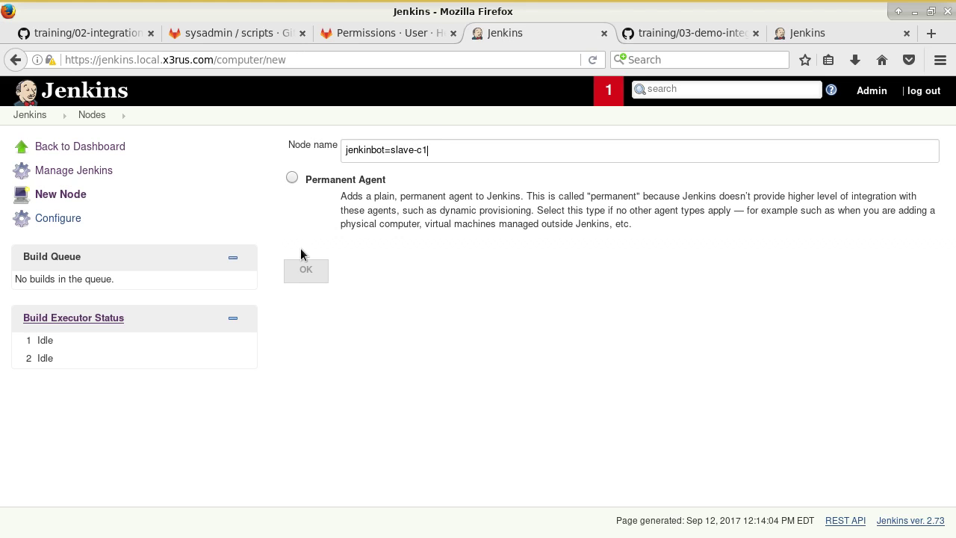
pyautogui.click(318, 180)
pyautogui.click(310, 269)
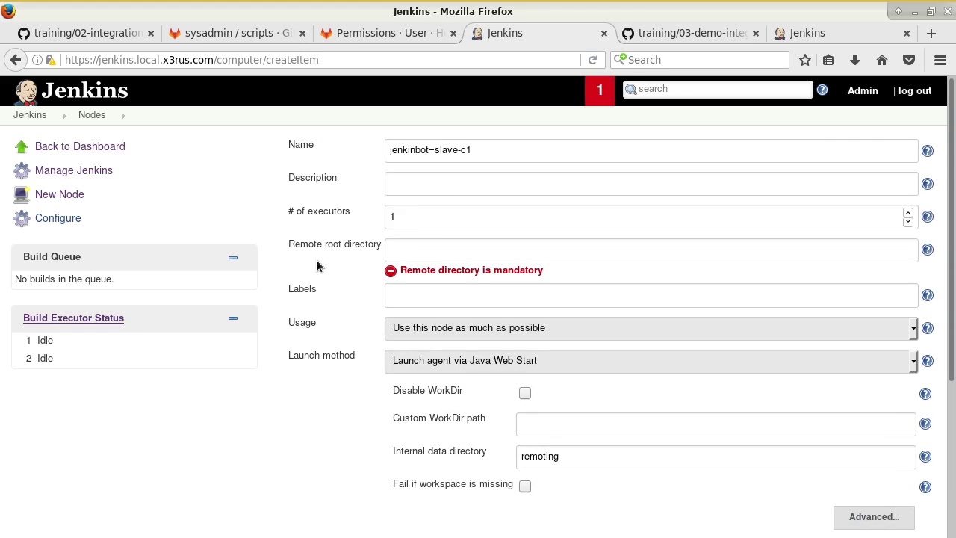
# Set the node's description to "un slave pour build".
pyautogui.click(424, 178)
pyautogui.write('Docker slave')
pyautogui.hotkey('shift', 'Home')
pyautogui.press('BackSpace')
pyautogui.write('un slave pour build')
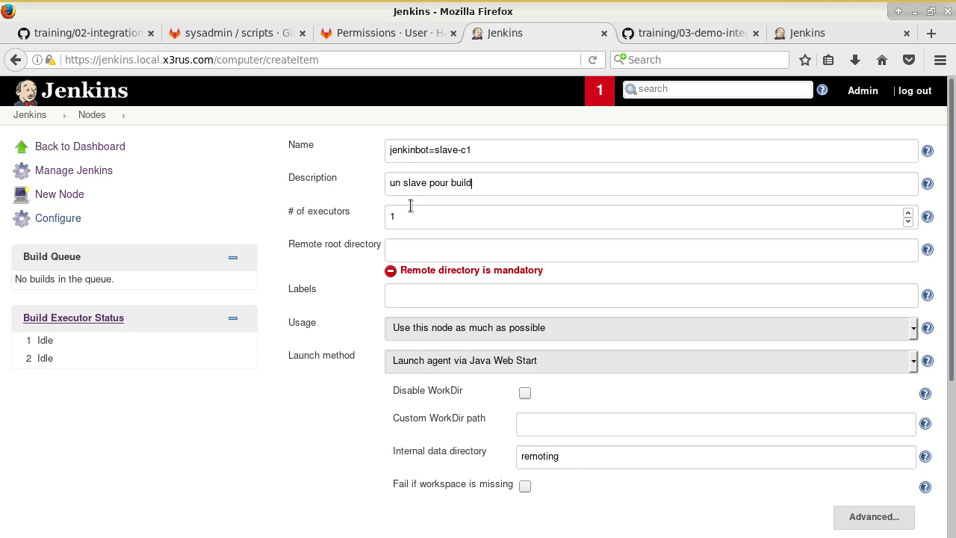
# Set the number of executors to 2 and the remote root directory to /home/jenkinbot/jenkins.
pyautogui.press('Tab')
pyautogui.write('2')
pyautogui.click(414, 252)
pyautogui.write('/home/jenkinbot/jenkin')
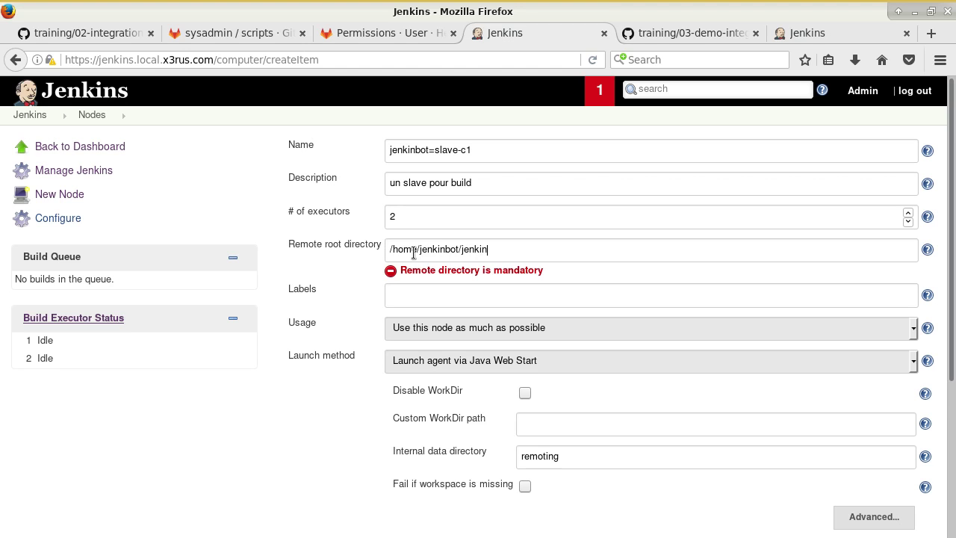
pyautogui.write('s')
# Assign the labels "git slave" to the node.
pyautogui.click(517, 287)
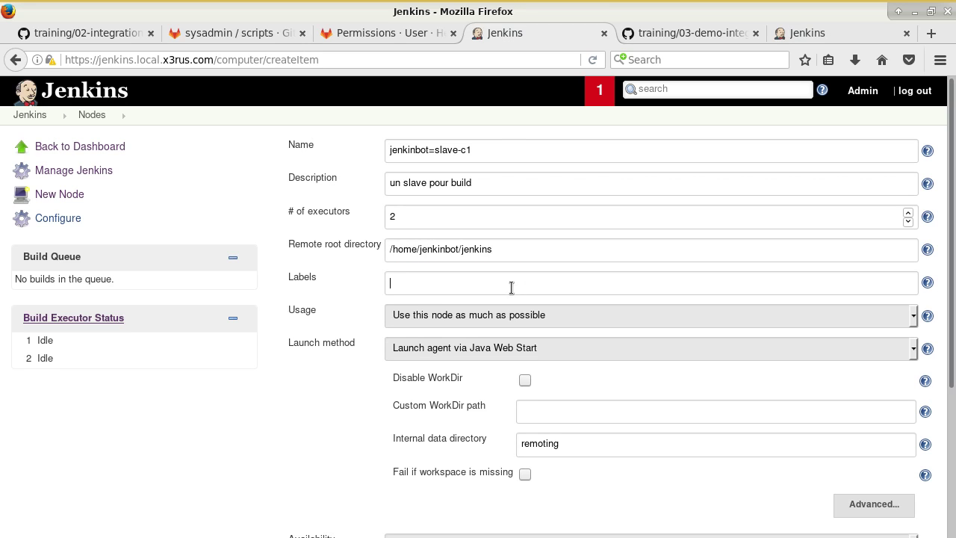
pyautogui.doubleClick(317, 277)
pyautogui.click(415, 281)
pyautogui.write('git slave')
# Set usage to "Only build jobs with label expressions matching this node" and launch method to "Launch slave agents via SSH".
pyautogui.click(479, 316)
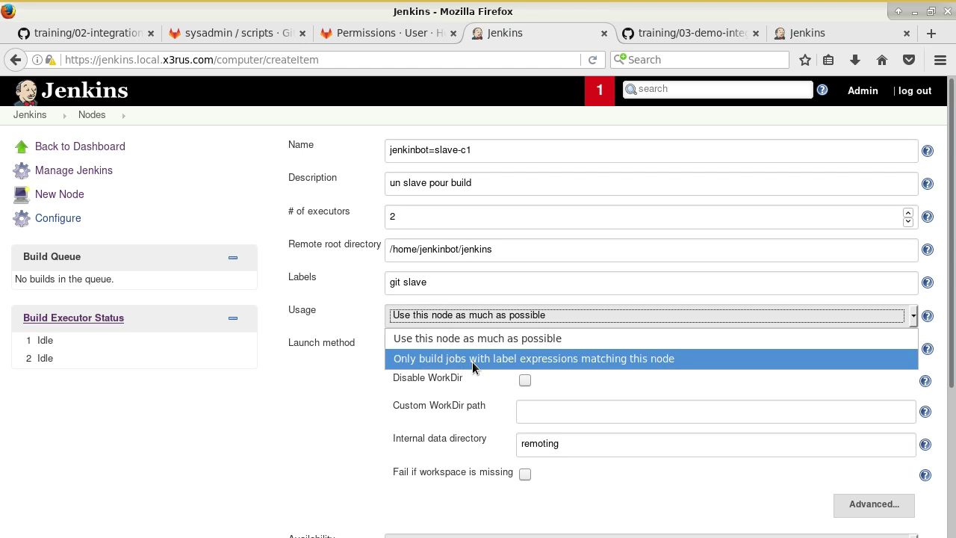
pyautogui.click(545, 358)
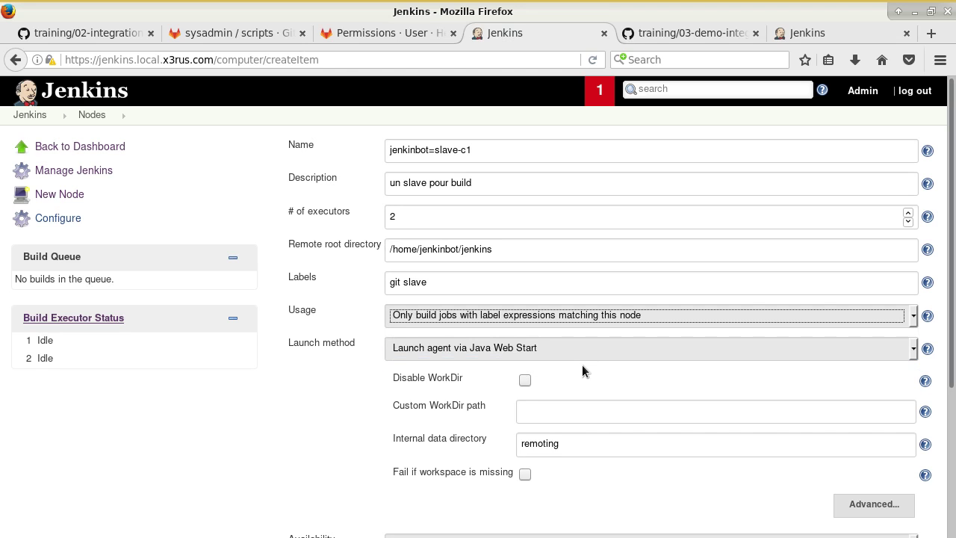
pyautogui.click(531, 351)
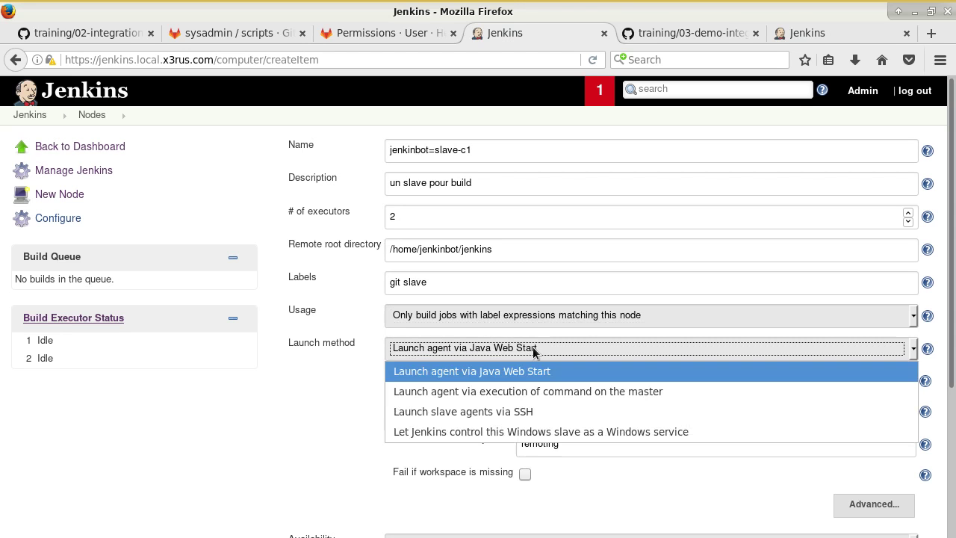
pyautogui.click(535, 414)
pyautogui.click(566, 388)
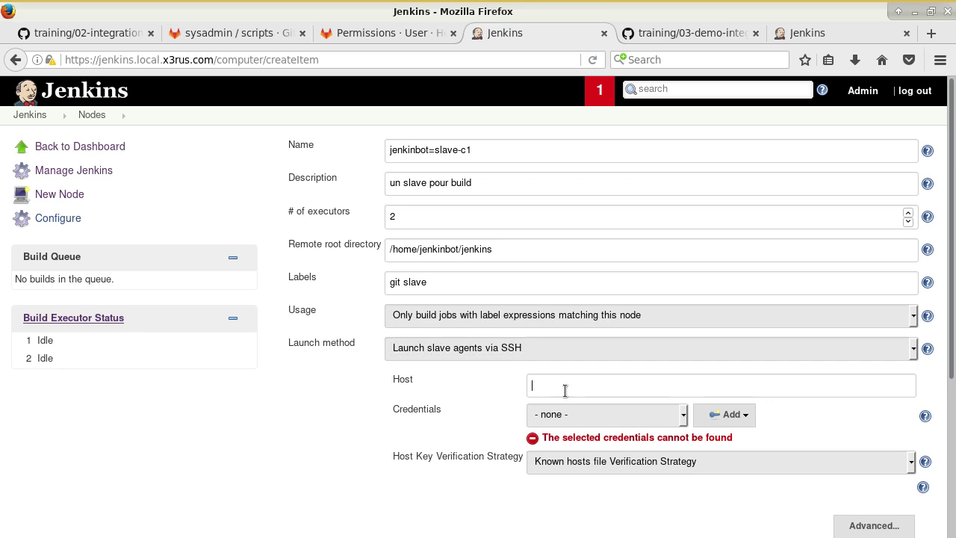
pyautogui.write('slace-cq')
pyautogui.press('BackSpace')
pyautogui.write('v')
pyautogui.press('BackSpace')
pyautogui.write('1')
# Copy the host name jenkins-s1 from the ping command in the GitHub tutorial page on GitLab and slave integration.
pyautogui.hotkey('alt', 'Tab')
pyautogui.hotkey('alt', 'Tab')
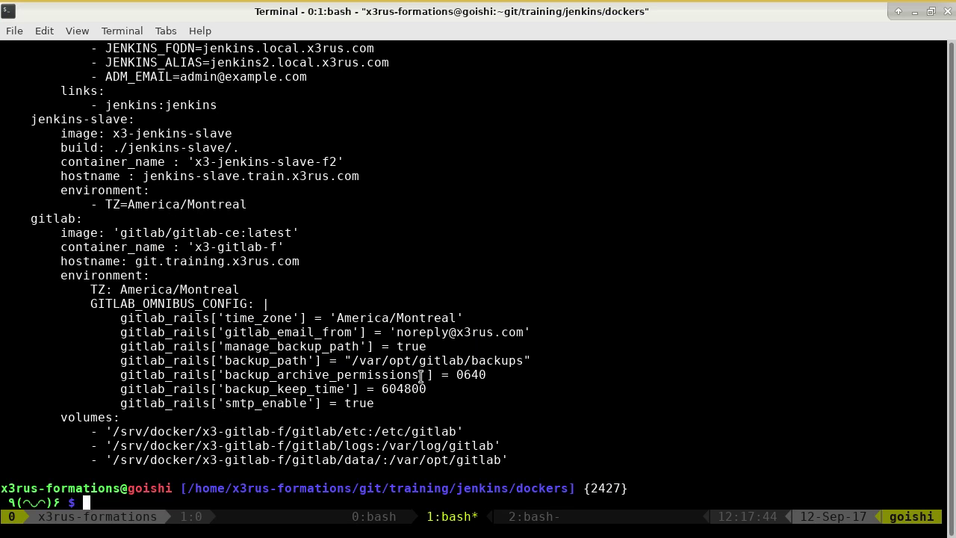
pyautogui.hotkey('alt', 'Tab')
pyautogui.hotkey('ctrl', 'Tab')
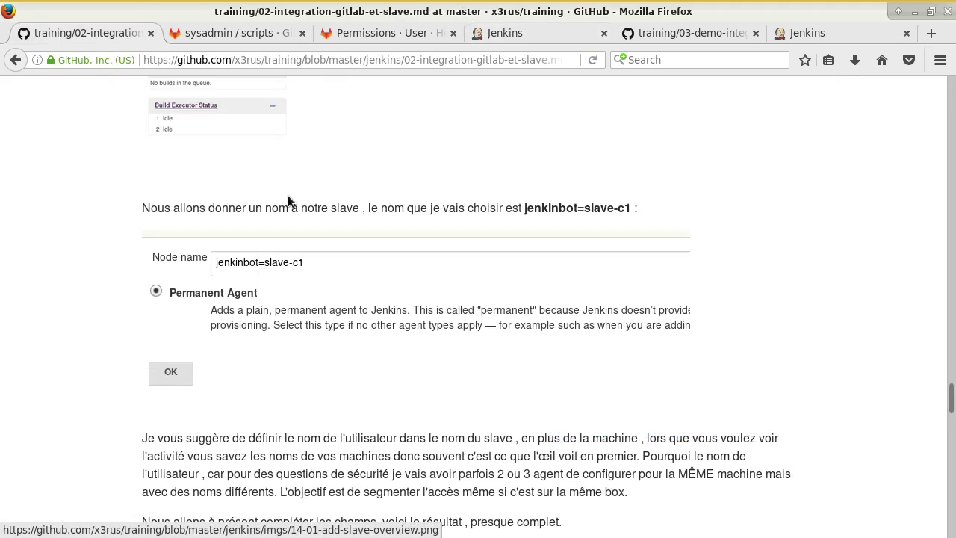
pyautogui.scroll(15, 288, 196)
pyautogui.scroll(5, 343, 268)
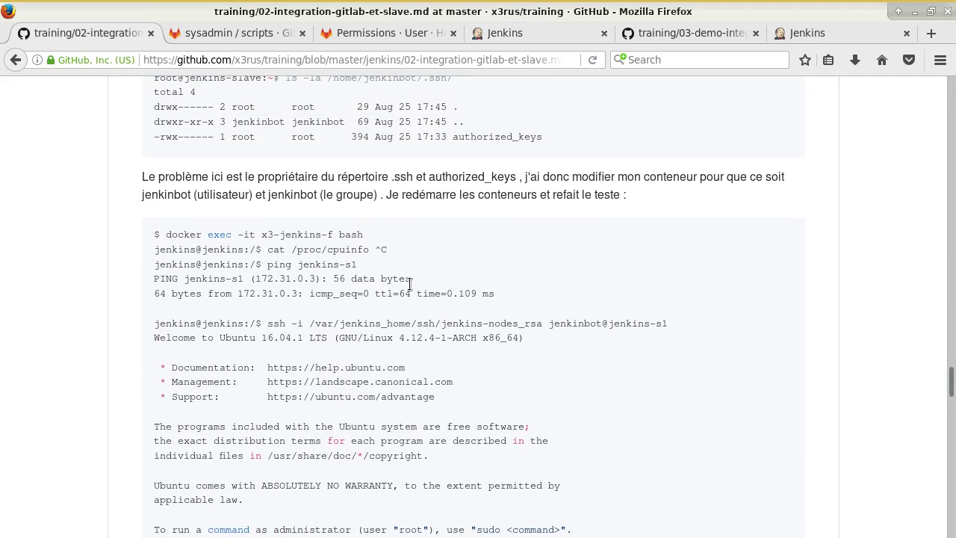
pyautogui.moveTo(297, 267); pyautogui.dragTo(363, 267)
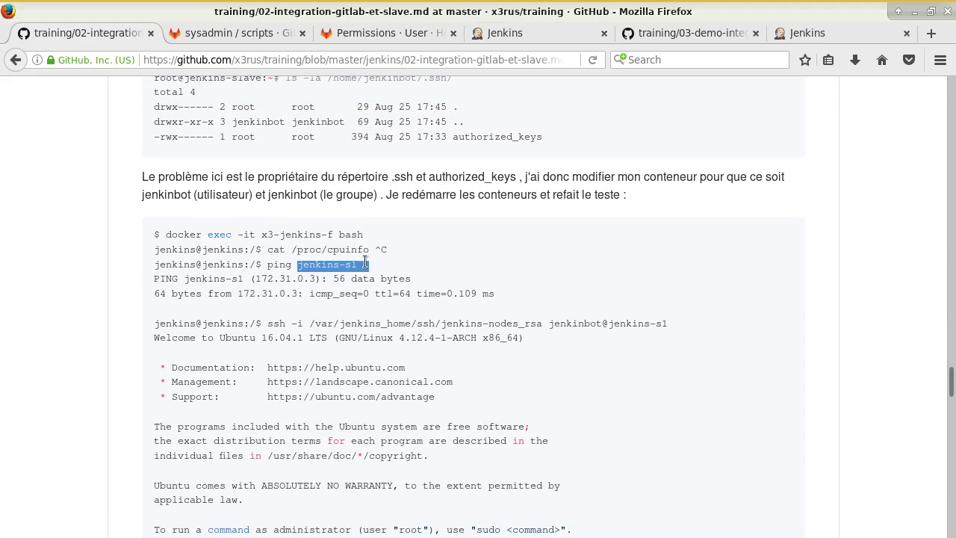
pyautogui.click(350, 267)
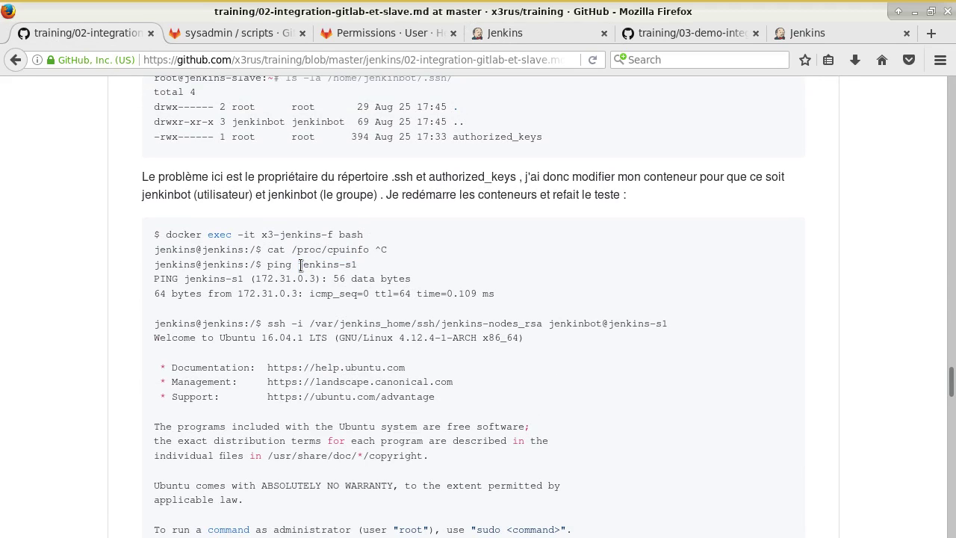
pyautogui.moveTo(298, 267); pyautogui.dragTo(364, 267)
pyautogui.click(312, 266)
pyautogui.moveTo(297, 267); pyautogui.dragTo(357, 266)
pyautogui.hotkey('ctrl', 'c')
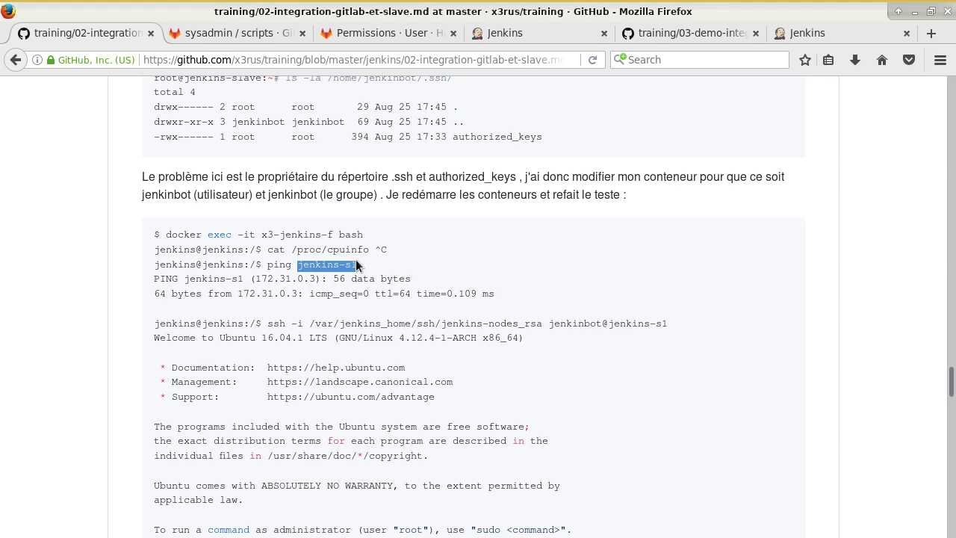
# Replace the SSH host in the Jenkins node form with jenkins-s1.
pyautogui.click(502, 33)
pyautogui.press('BackSpace')
pyautogui.press('BackSpace')
pyautogui.press('BackSpace')
pyautogui.press('BackSpace')
pyautogui.press('BackSpace')
pyautogui.press('BackSpace')
pyautogui.press('BackSpace')
pyautogui.press('BackSpace')
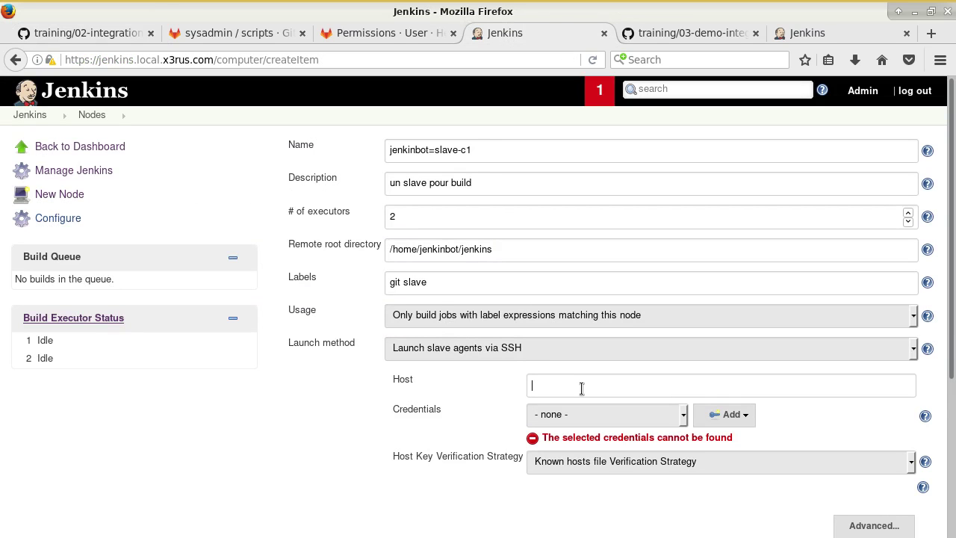
pyautogui.hotkey('ctrl', 'v')
# Rename the node as jenkinbot=jenkins-s1.
pyautogui.click(487, 150)
pyautogui.press('BackSpace')
pyautogui.press('BackSpace')
pyautogui.press('BackSpace')
pyautogui.press('BackSpace')
pyautogui.press('BackSpace')
pyautogui.press('BackSpace')
pyautogui.press('BackSpace')
pyautogui.press('BackSpace')
pyautogui.hotkey('ctrl', 'v')
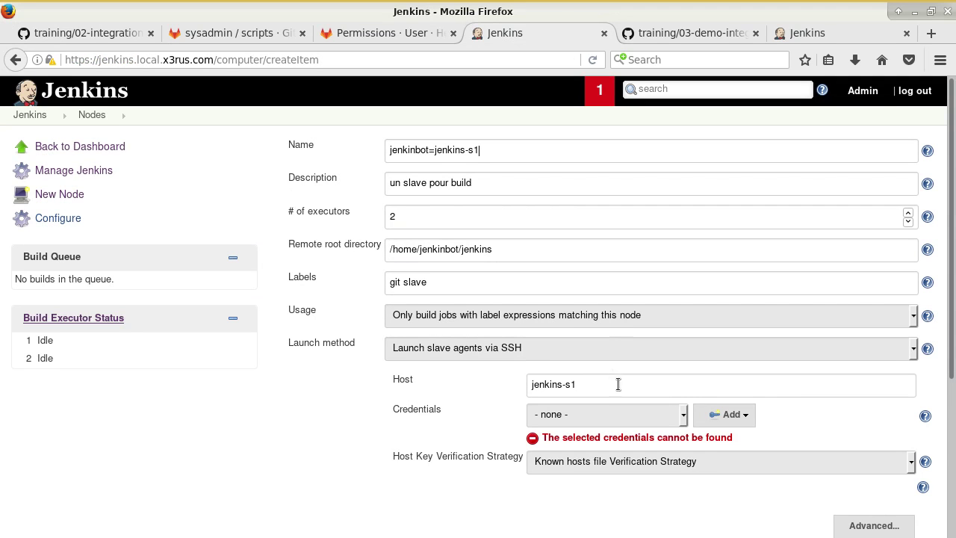
# Start a new Jenkins credential for the node's SSH connection, with kind "SSH Username with private key".
pyautogui.click(627, 417)
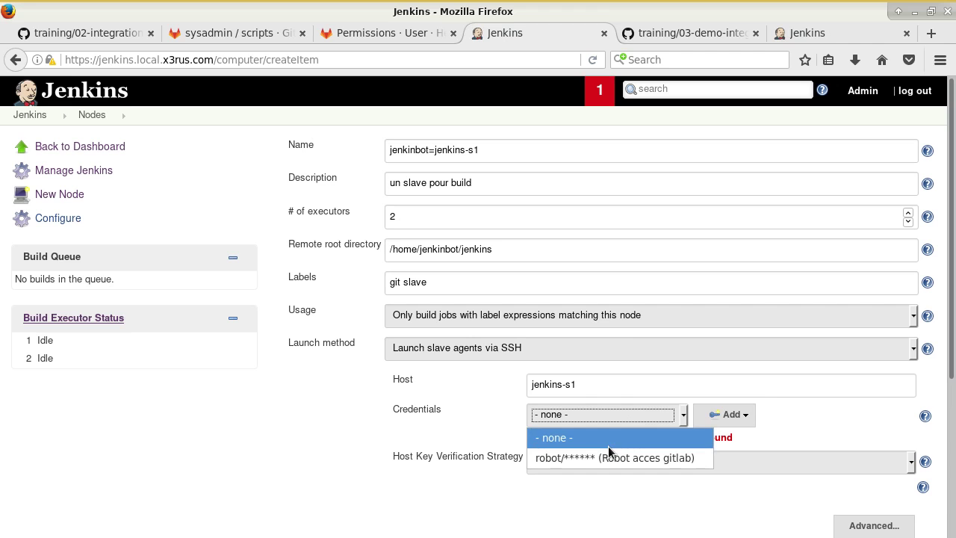
pyautogui.click(609, 441)
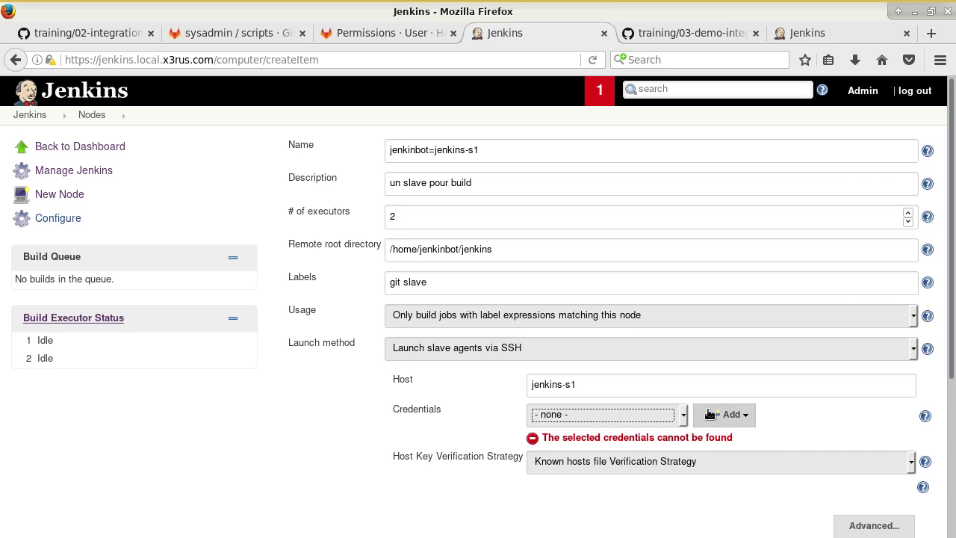
pyautogui.click(732, 416)
pyautogui.click(755, 437)
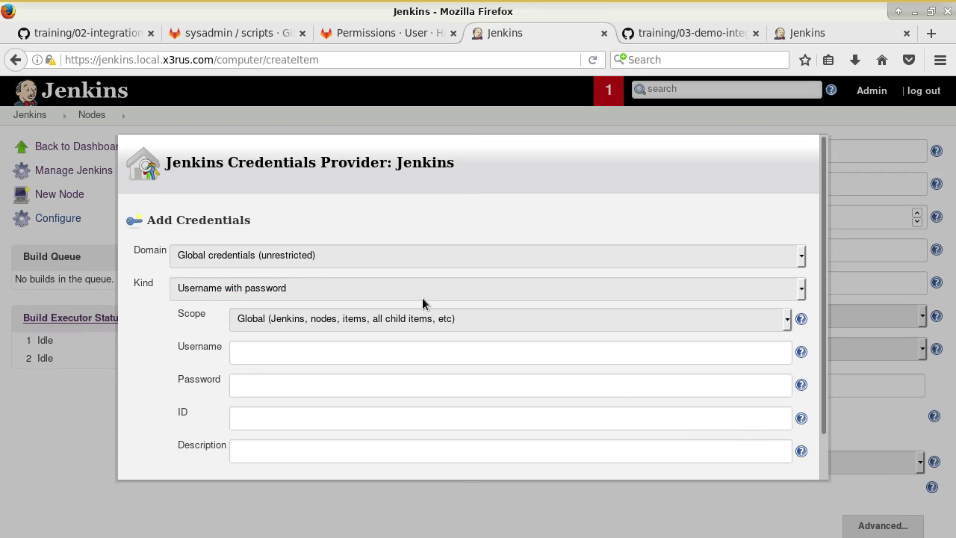
pyautogui.scroll(-1, 258, 329)
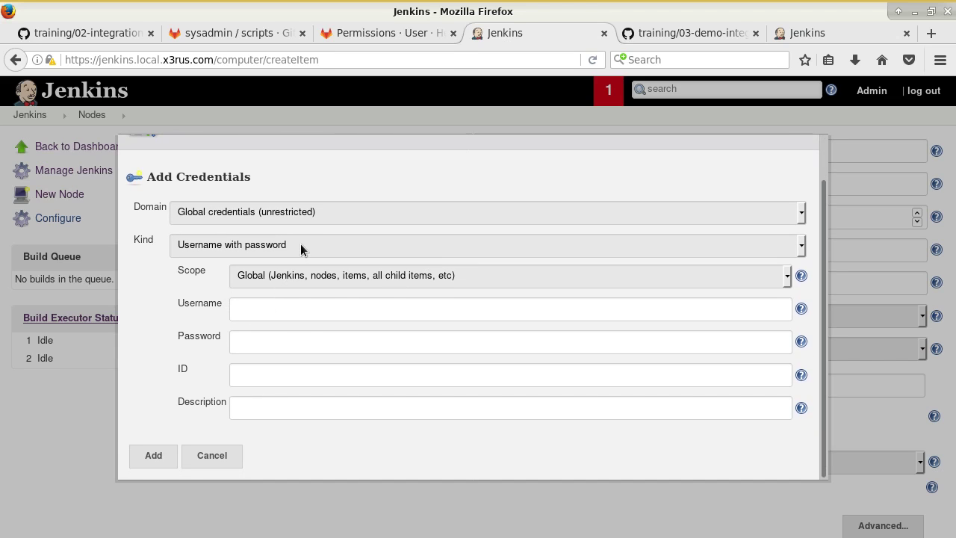
pyautogui.click(311, 244)
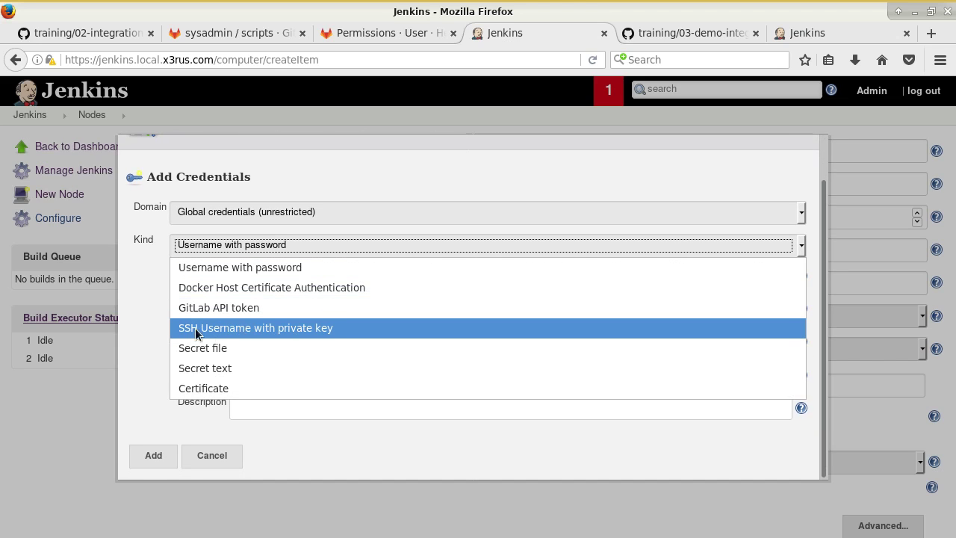
pyautogui.click(282, 330)
# Set the username of the new SSH credential to jenkinbot.
pyautogui.scroll(-1, 343, 318)
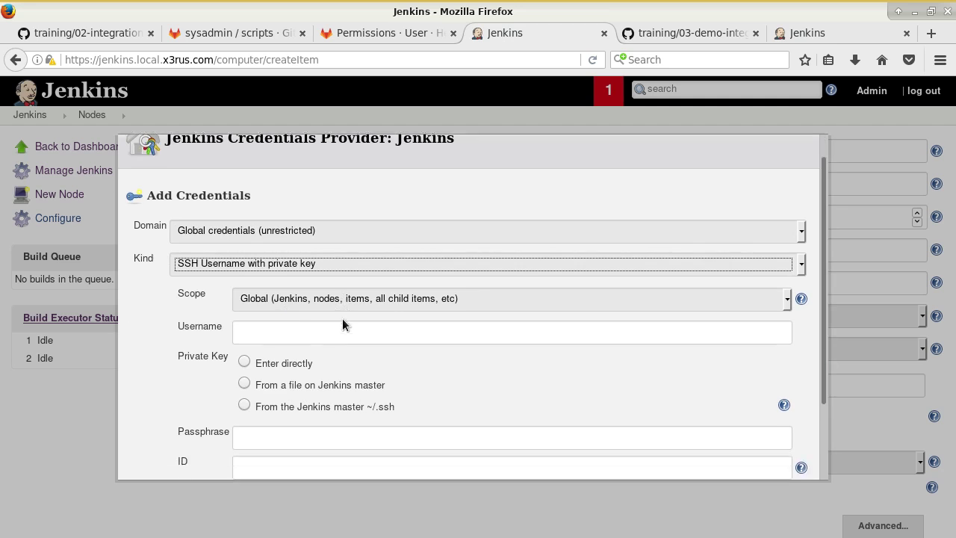
pyautogui.scroll(-2, 342, 319)
pyautogui.click(299, 282)
pyautogui.write('jenkinbot')
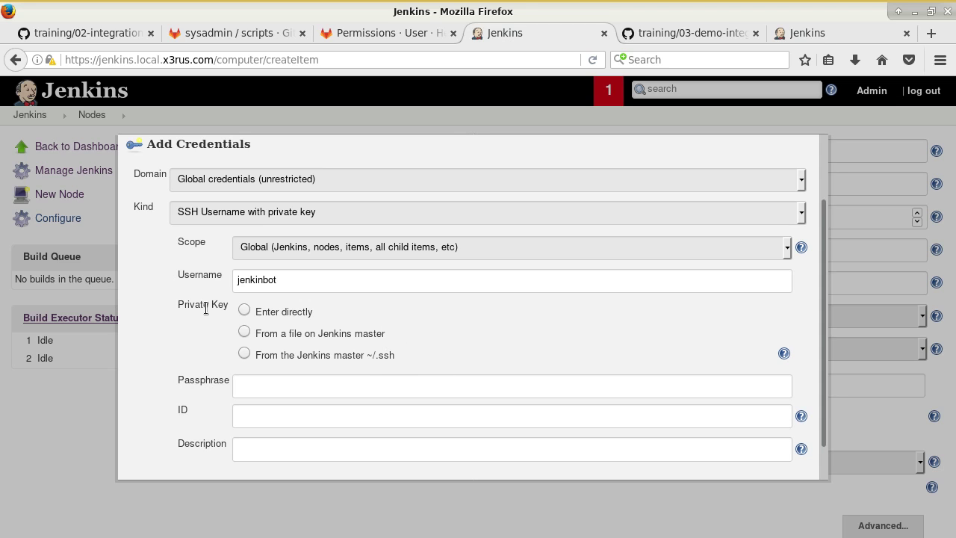
# Examine the private key source options: entering it directly, from a file on the Jenkins master, and from the master's ~/.ssh.
pyautogui.click(247, 311)
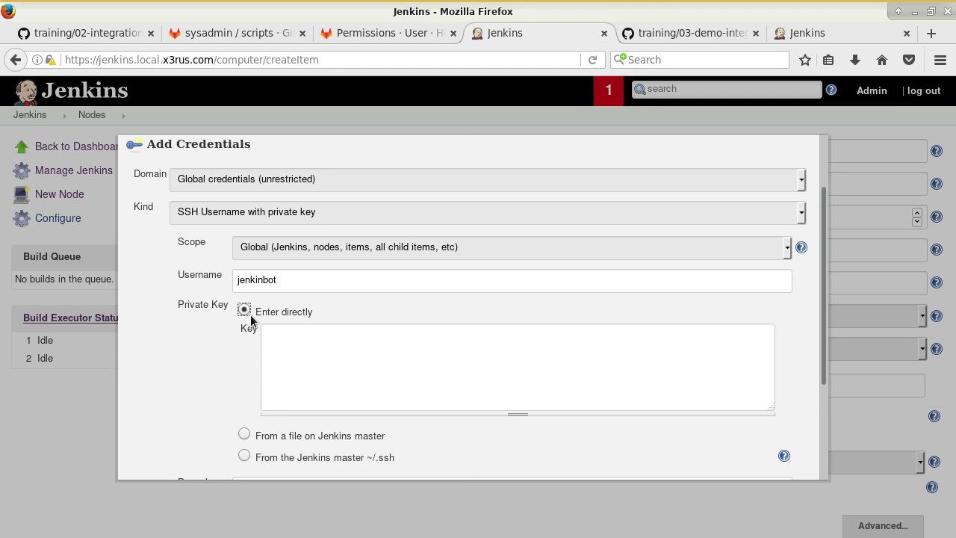
pyautogui.scroll(-3, 313, 360)
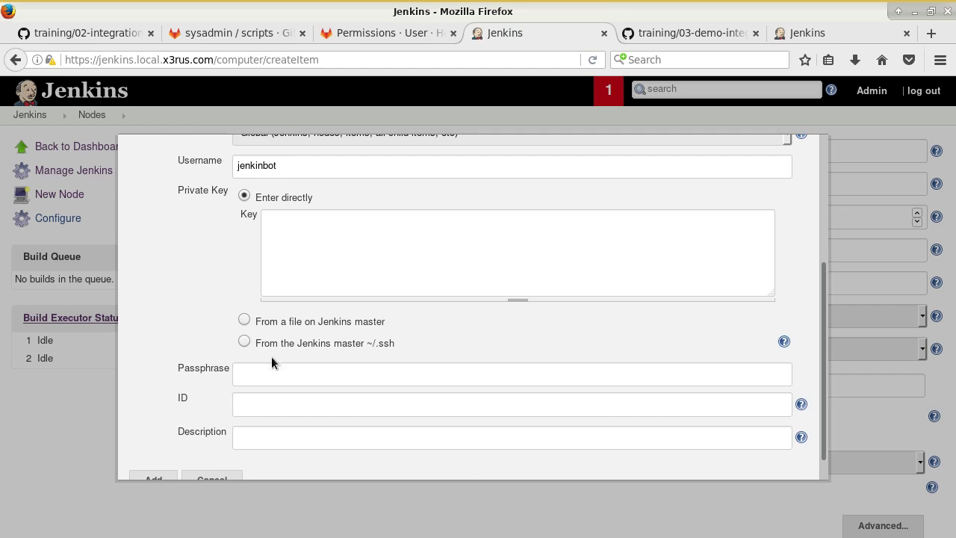
pyautogui.click(363, 322)
pyautogui.click(300, 288)
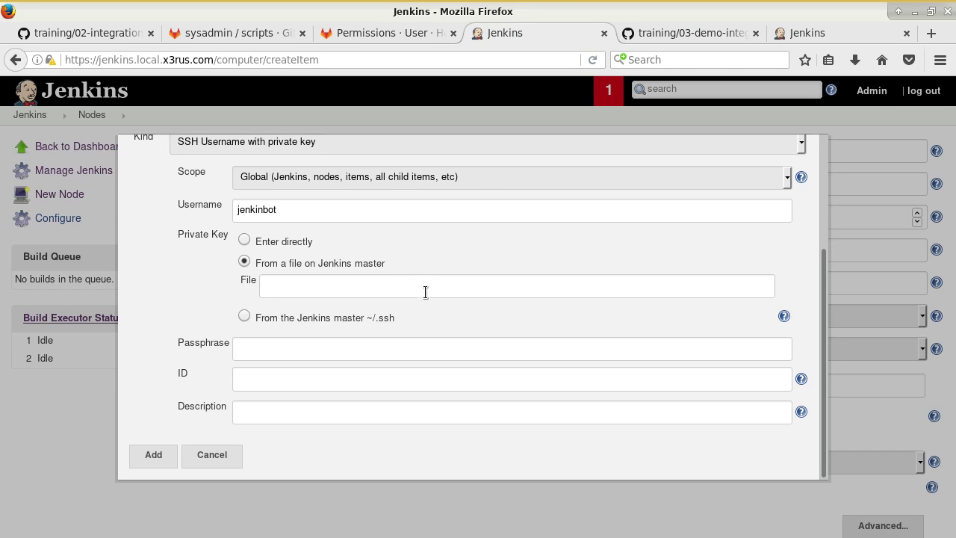
pyautogui.click(292, 243)
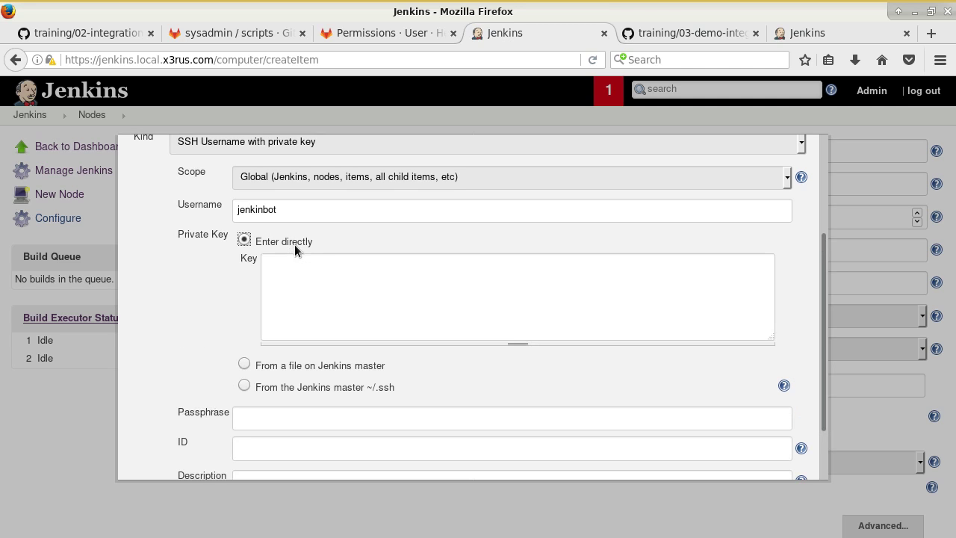
pyautogui.click(334, 278)
pyautogui.click(300, 365)
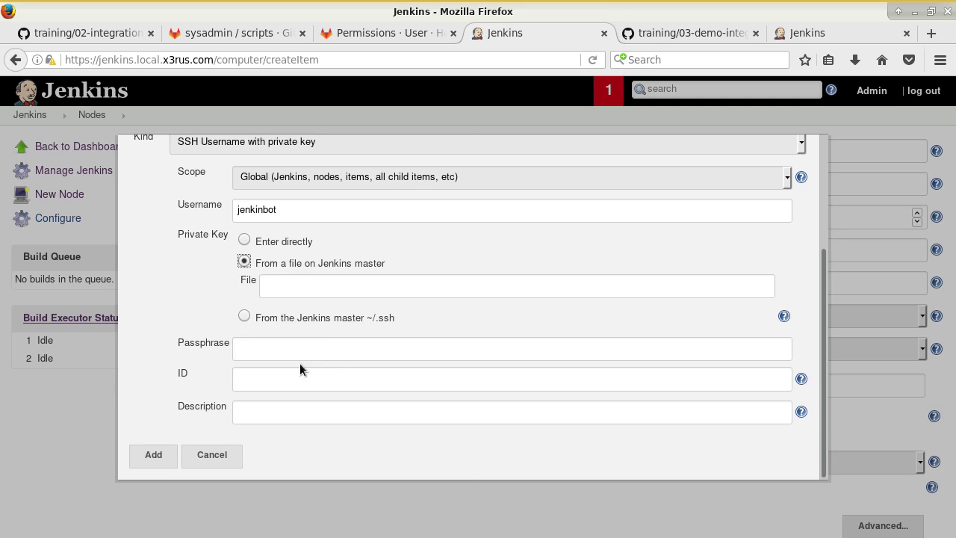
pyautogui.click(304, 284)
pyautogui.click(247, 241)
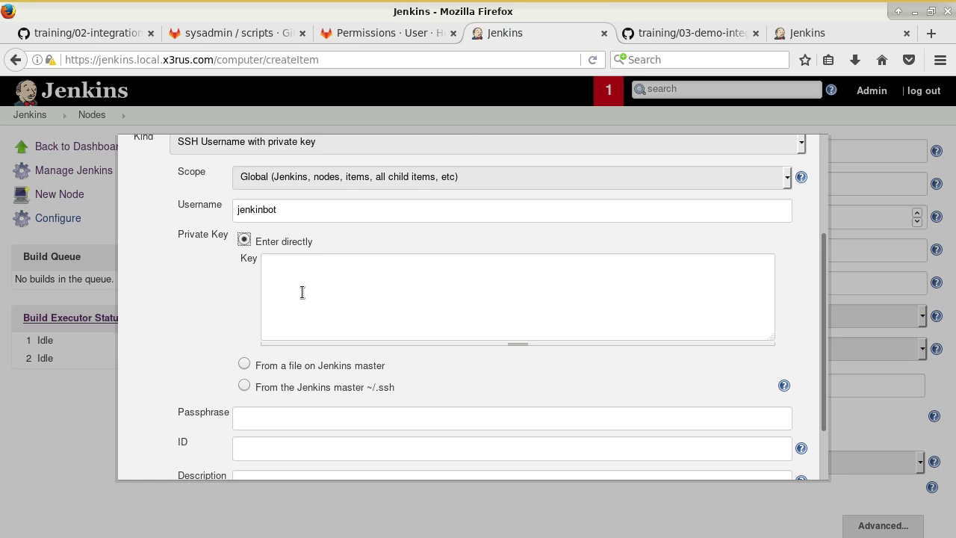
pyautogui.click(316, 387)
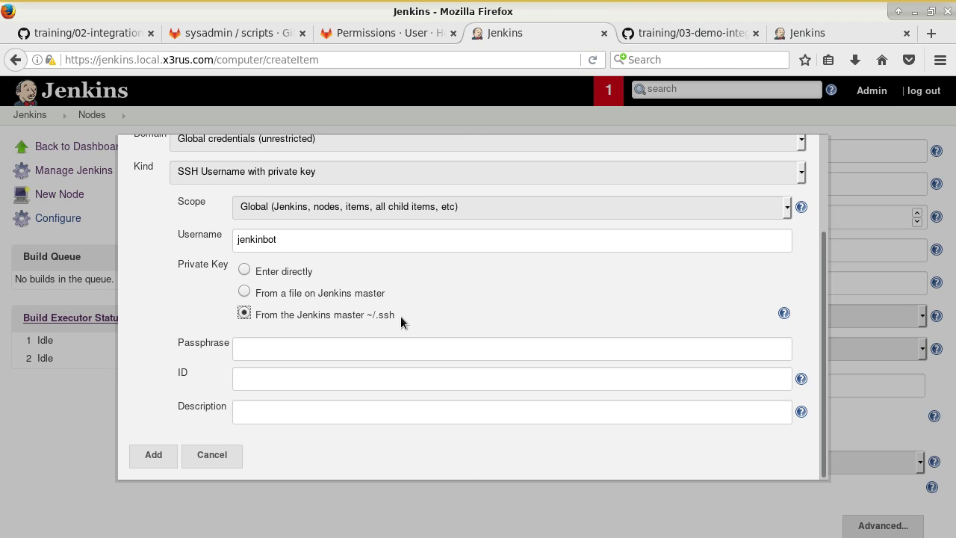
# Set the credential's private key source to "From a file on Jenkins master".
pyautogui.click(321, 293)
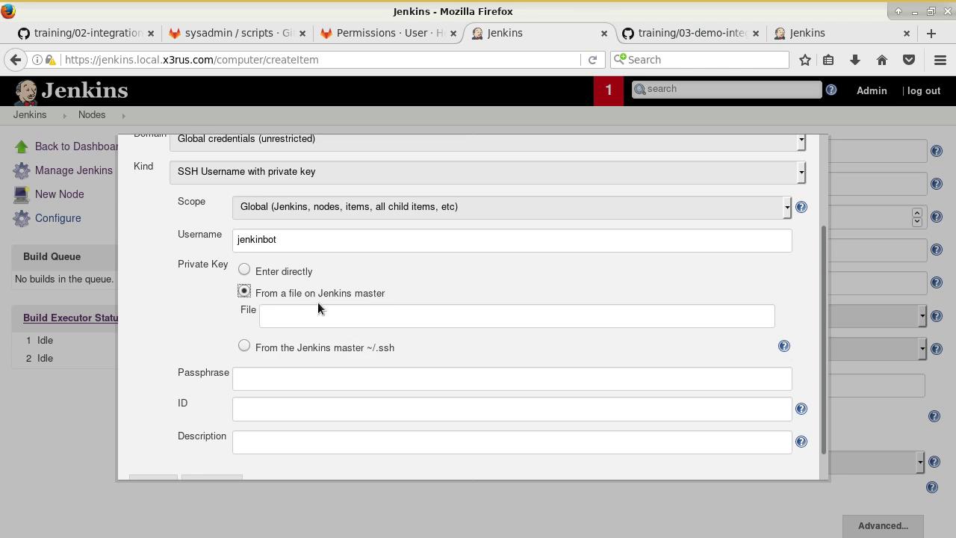
pyautogui.click(359, 317)
pyautogui.moveTo(272, 288); pyautogui.dragTo(385, 301)
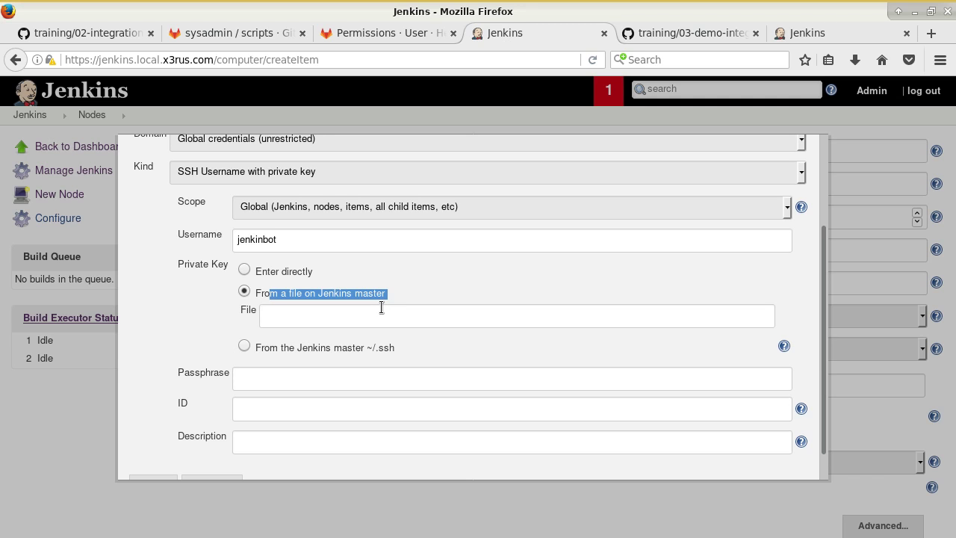
pyautogui.click(382, 307)
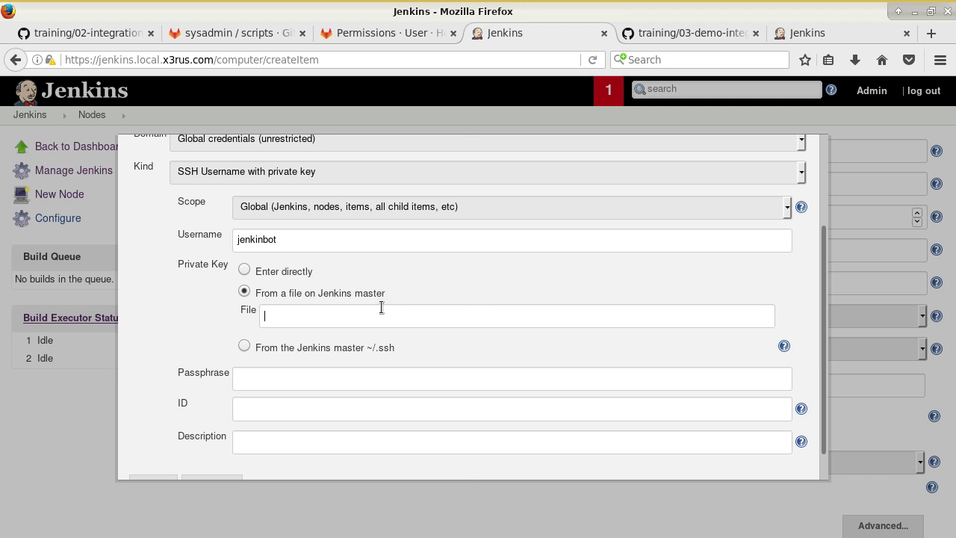
# Switch to the terminal's third shell session (2:bash), change to the home directory and list its contents.
pyautogui.hotkey('alt', 'Tab')
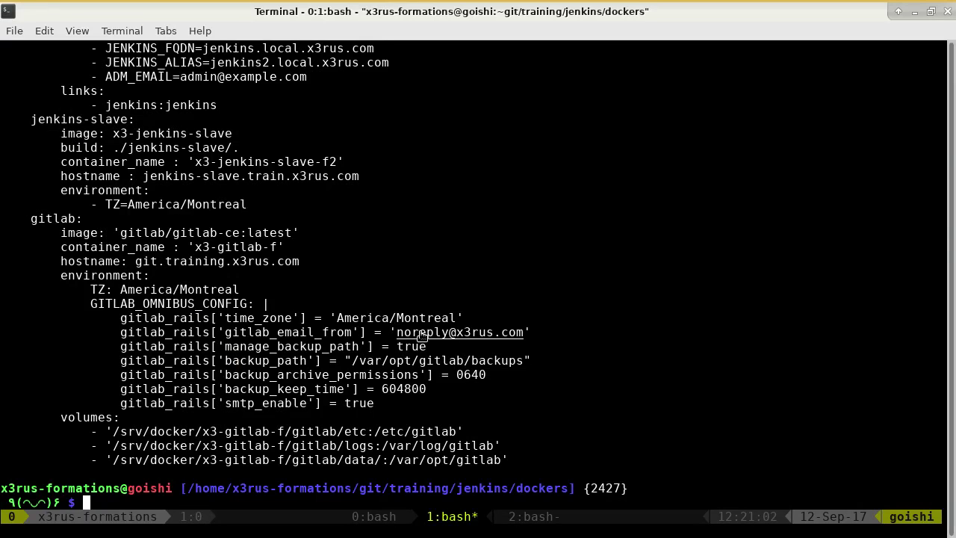
pyautogui.hotkey('ctrl', 'b')
pyautogui.write('n')
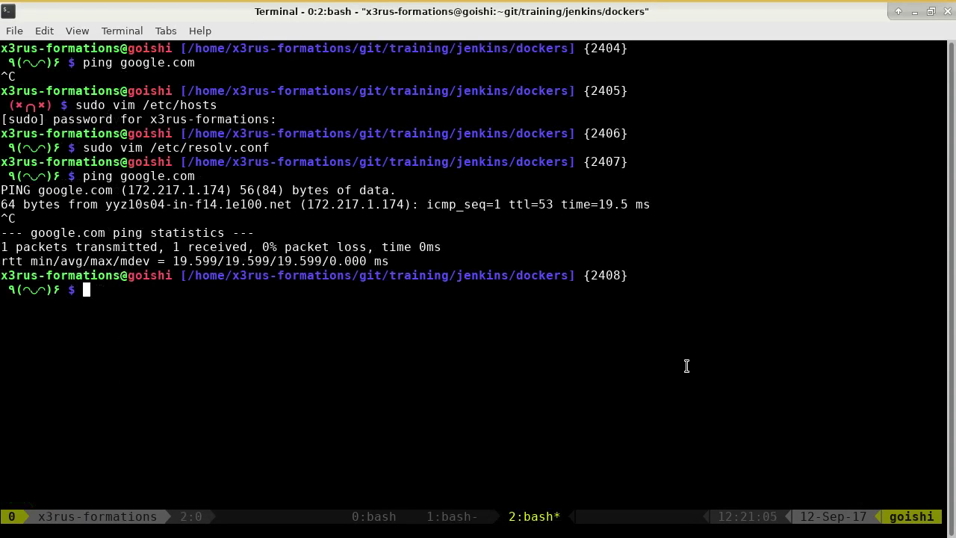
pyautogui.write('cd')
pyautogui.press('Return')
pyautogui.write('ls')
pyautogui.press('Return')
# Change into git/training/ and list its contents.
pyautogui.write('cd ')
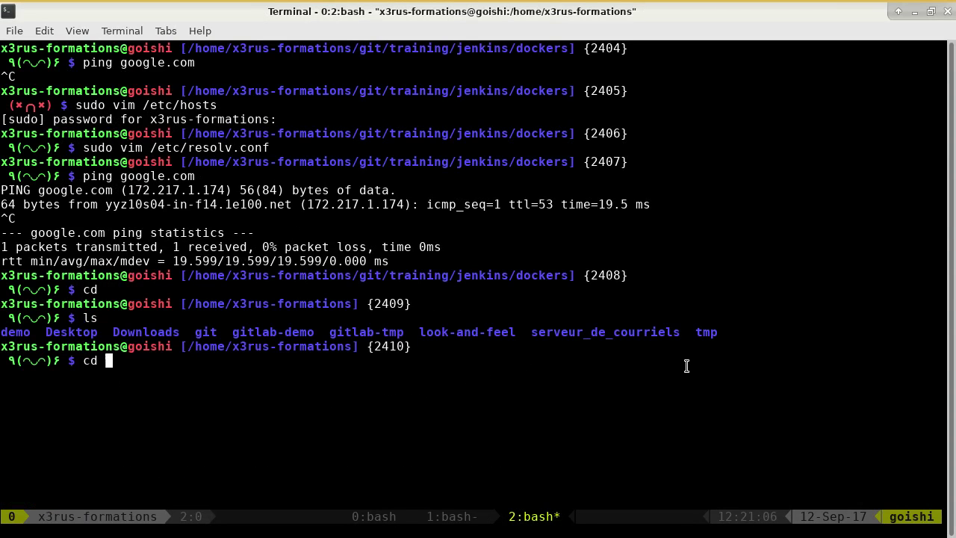
pyautogui.write('git/tr')
pyautogui.press('Tab')
pyautogui.press('Return')
pyautogui.write('ls')
pyautogui.press('Return')
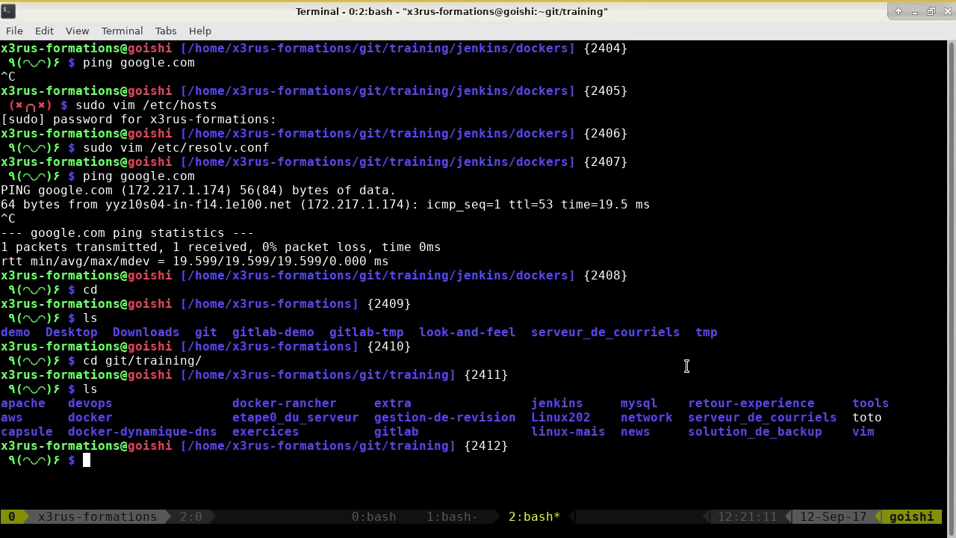
# Change into jenkins/dockers/ and list the files there.
pyautogui.write('cd je')
pyautogui.press('Tab')
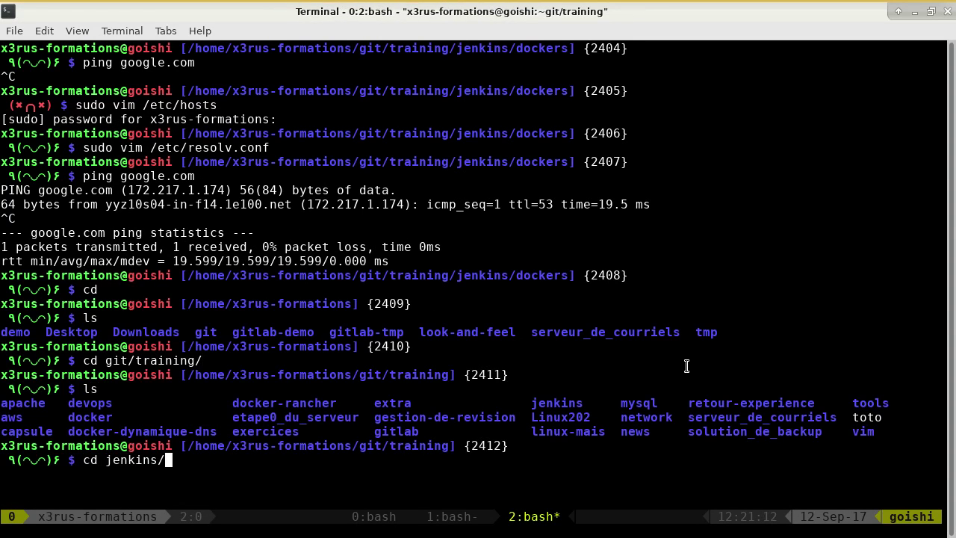
pyautogui.write('doc')
pyautogui.press('Tab')
pyautogui.press('Return')
pyautogui.write('ls')
pyautogui.press('Return')
# Look in the jenkins-slave/ directory by entering it and listing its files.
pyautogui.write('cd ')
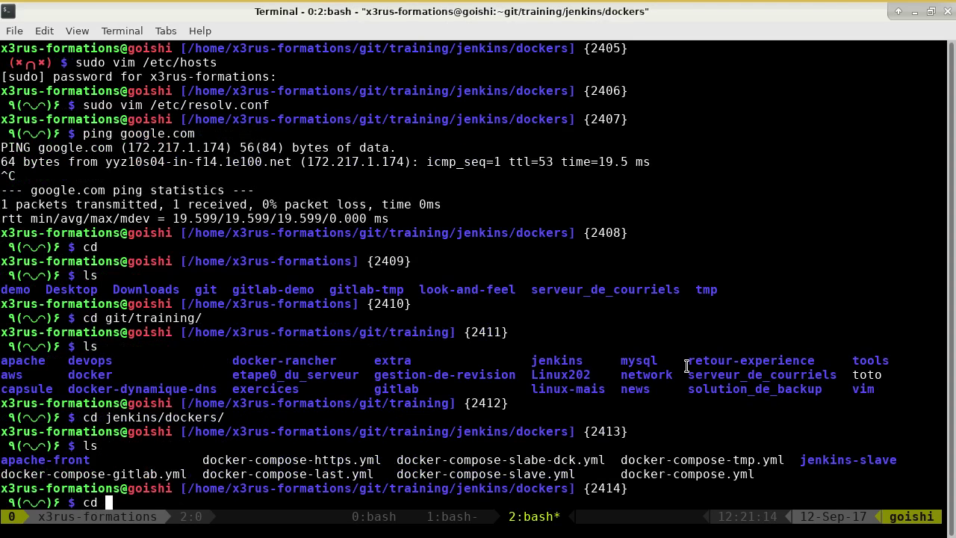
pyautogui.write('je')
pyautogui.press('Tab')
pyautogui.press('Return')
pyautogui.write('ls')
pyautogui.press('Return')
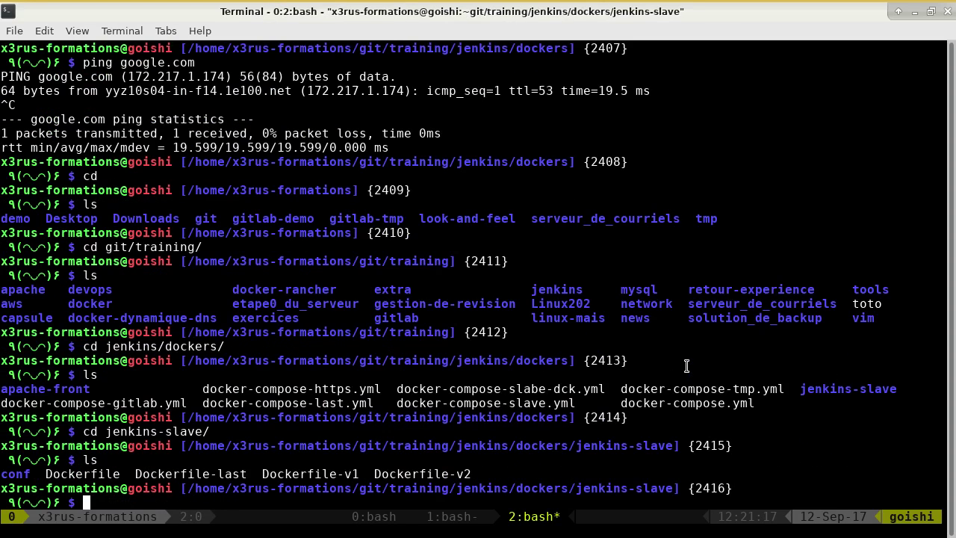
# Enter conf/ and list all its files in long format with ls -la.
pyautogui.write('cd c')
pyautogui.press('Tab')
pyautogui.press('Return')
pyautogui.write('ls')
pyautogui.press('Return')
pyautogui.write('ls -la')
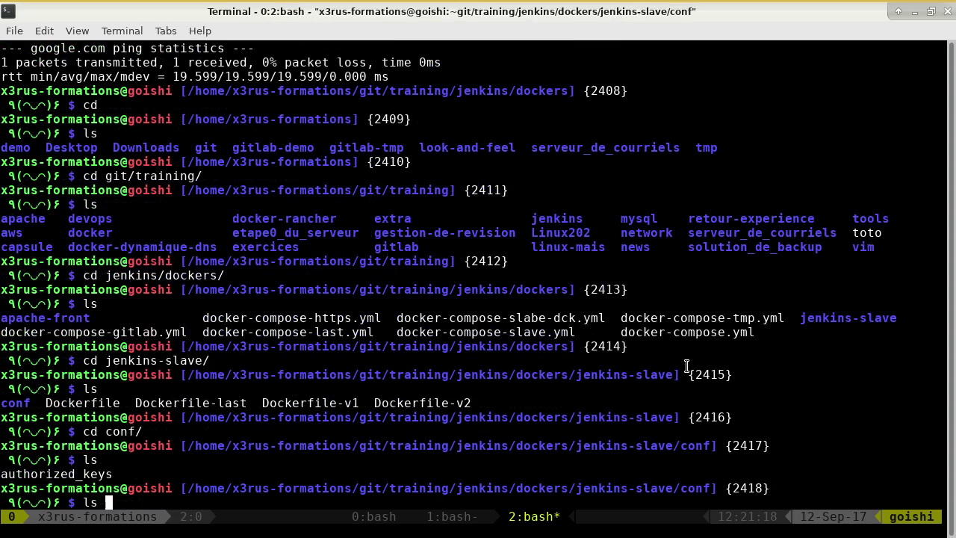
pyautogui.press('Return')
# Move back up two levels to the dockers directory, listing the contents at each level.
pyautogui.write('cd ')
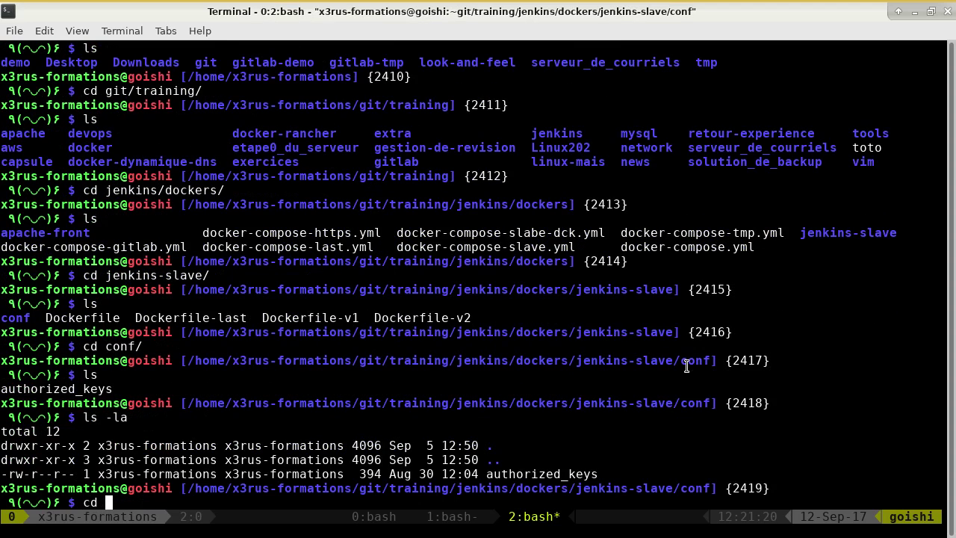
pyautogui.write('..')
pyautogui.press('Return')
pyautogui.write('ls')
pyautogui.press('Return')
pyautogui.write('cd ..')
pyautogui.press('Return')
pyautogui.write('ls')
pyautogui.press('Return')
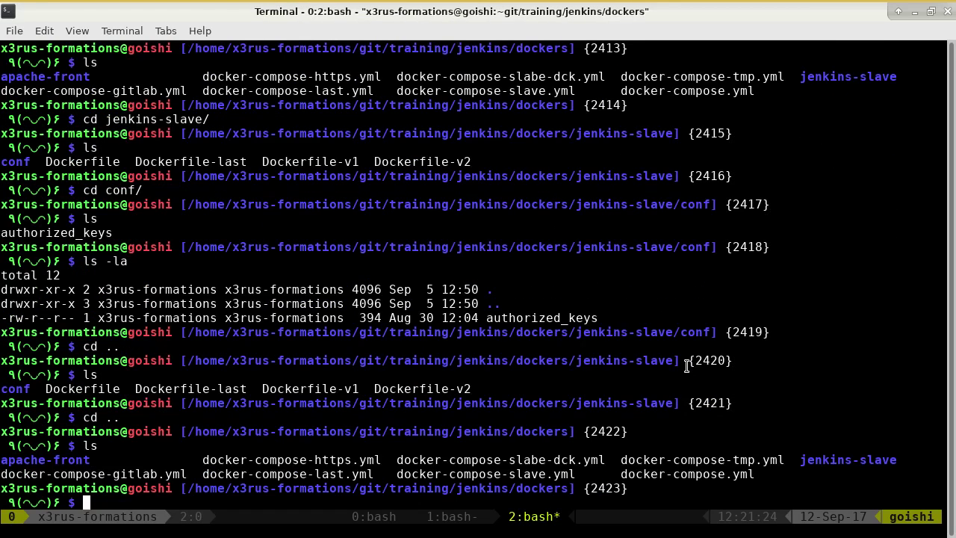
# Go up to the jenkins directory, enter data/ and list its files.
pyautogui.write('cd ..')
pyautogui.press('Return')
pyautogui.write('ls')
pyautogui.press('Return')
pyautogui.write('cd da')
pyautogui.press('Tab')
pyautogui.press('Return')
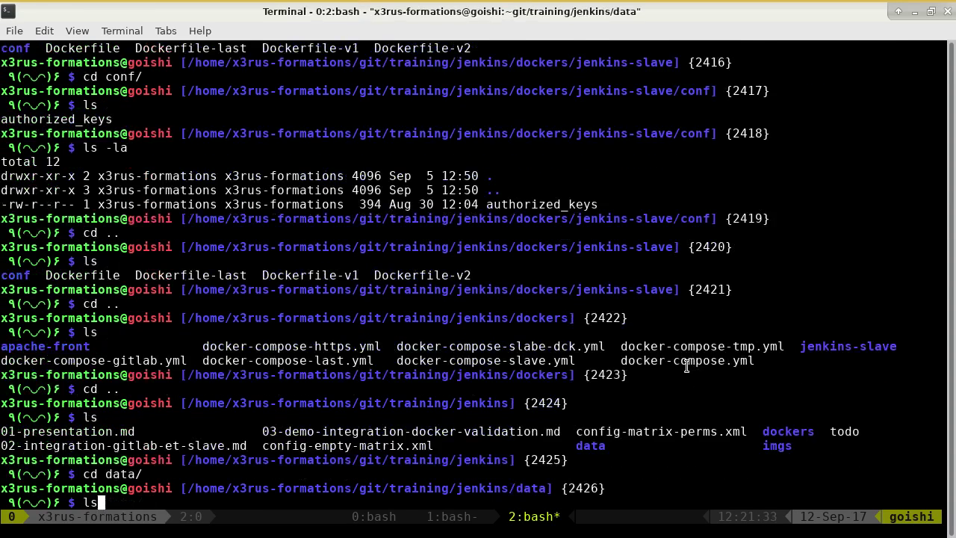
pyautogui.write('ls')
pyautogui.press('Return')
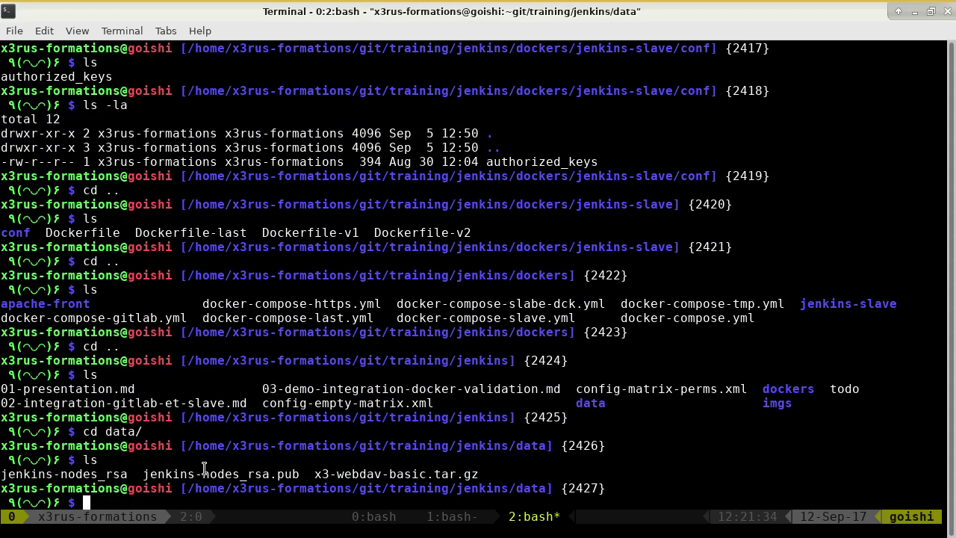
# List the data directory's files in long format by modification time with ls -ltr, and show the current date.
pyautogui.write('ls -ltr')
pyautogui.press('Return')
pyautogui.write('date')
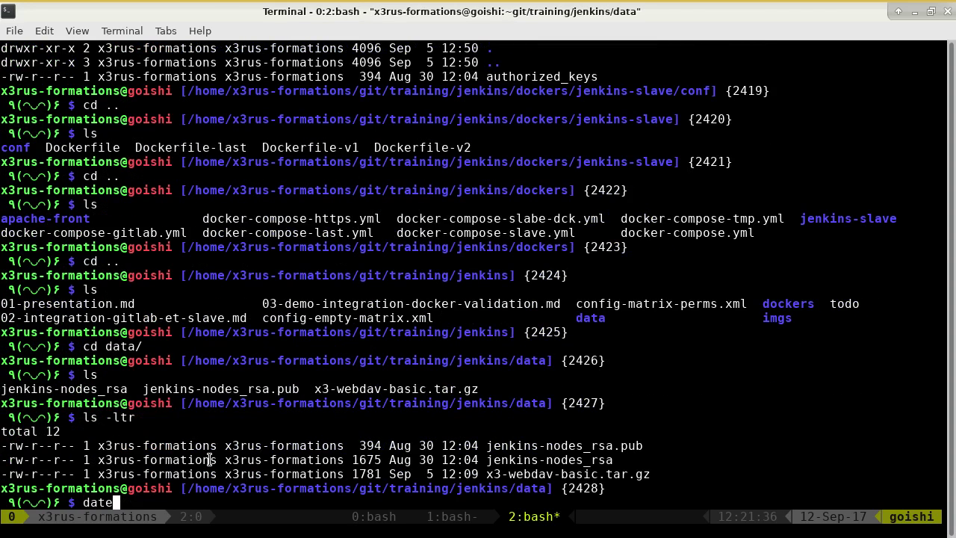
pyautogui.press('Return')
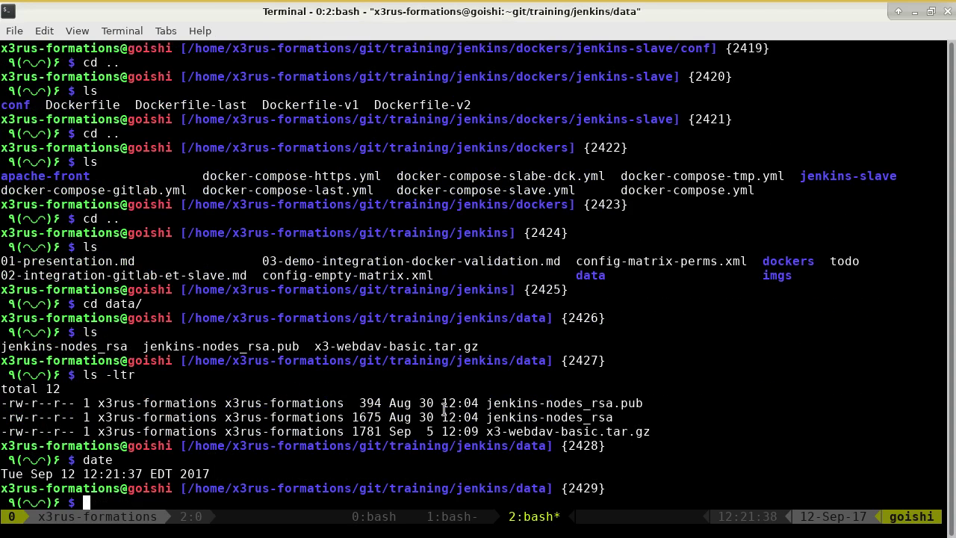
# Display the contents of the jenkins-nodes_rsa key file with cat.
pyautogui.doubleClick(551, 417)
pyautogui.hotkey('ctrl', 'c')
pyautogui.write('cat')
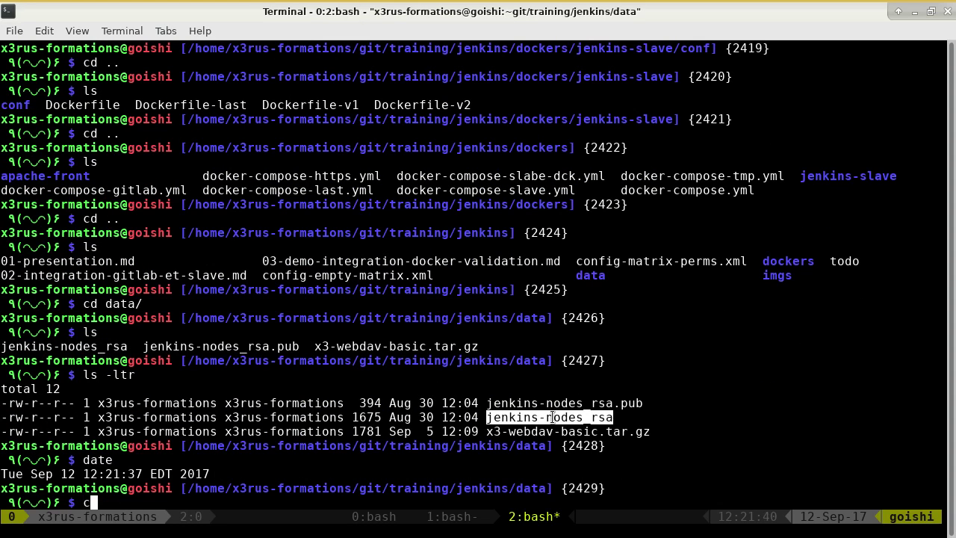
pyautogui.middleClick(650, 353)
pyautogui.press('Return')
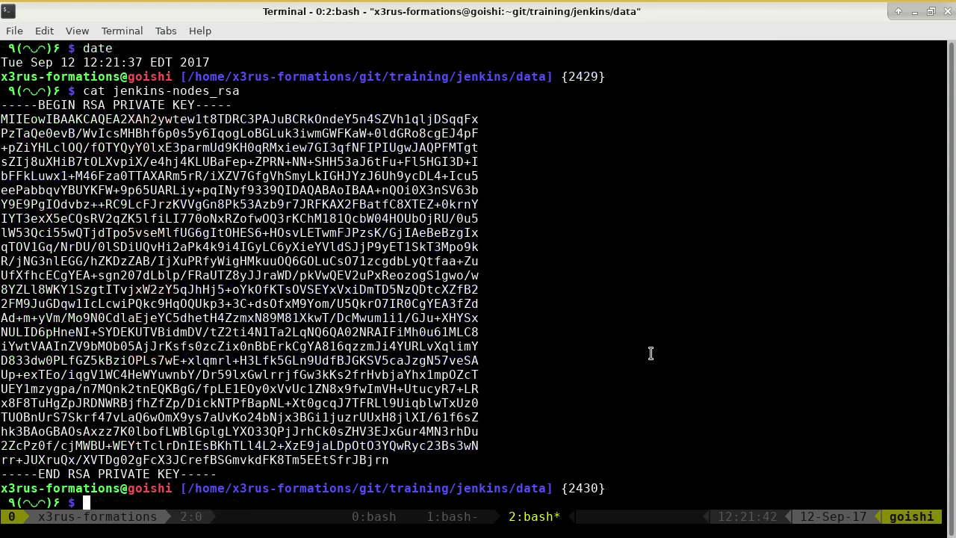
pyautogui.write('cp jen')
pyautogui.press('Tab')
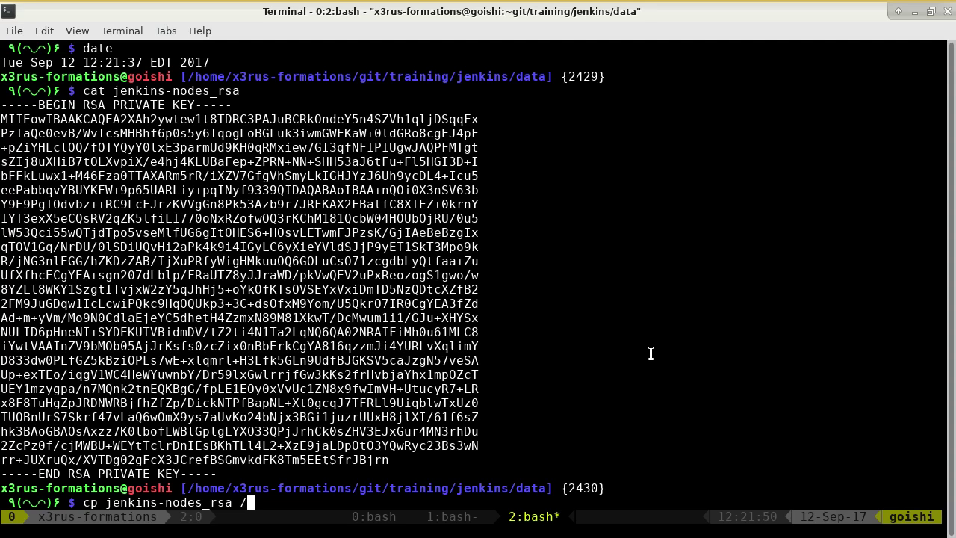
pyautogui.write('srv/')
pyautogui.hotkey('ctrl', 'c')
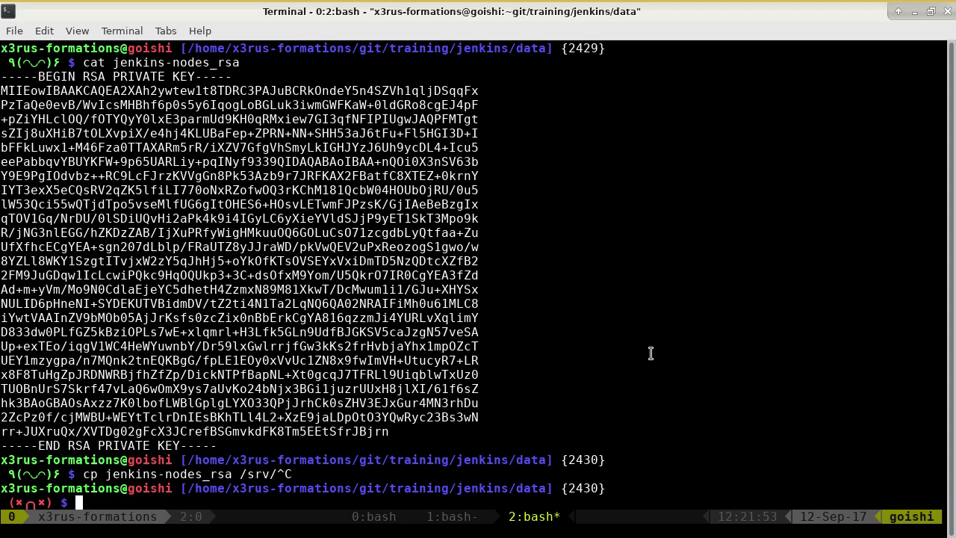
# Show ../dockers/docker-compose.yml through the less pager.
pyautogui.write('cat ../dockers/doc')
pyautogui.press('Tab')
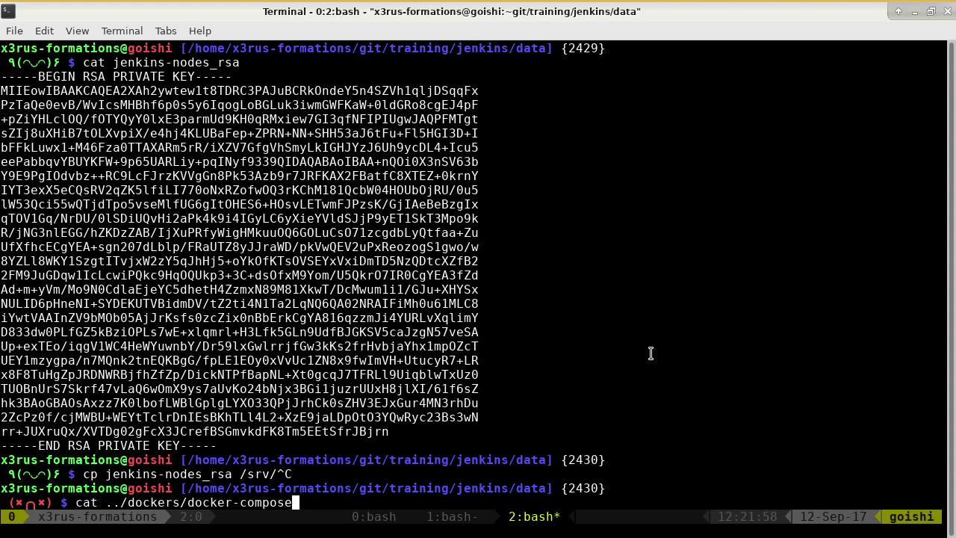
pyautogui.write('.y')
pyautogui.press('Tab')
pyautogui.write('| less')
pyautogui.press('Return')
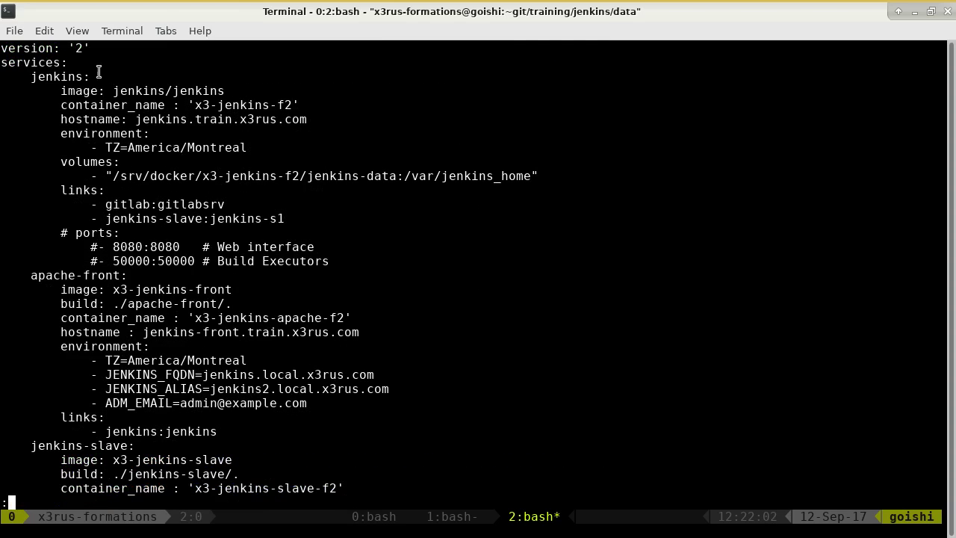
# Examine the jenkins service's volume mapping, select the host path /srv/docker/x3-jenkins-f2/jenkins-data for reuse, and quit the pager.
pyautogui.moveTo(33, 76); pyautogui.dragTo(75, 77)
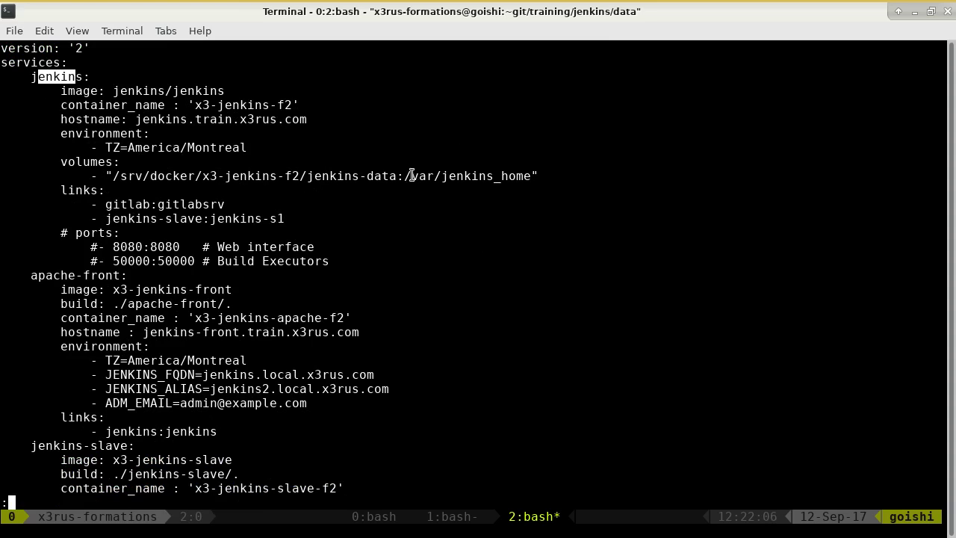
pyautogui.moveTo(405, 175); pyautogui.dragTo(531, 175)
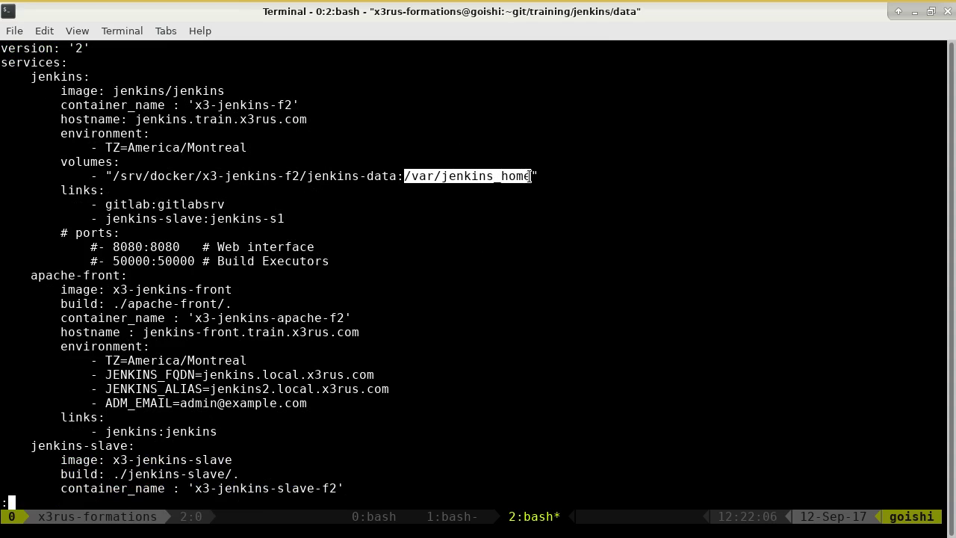
pyautogui.moveTo(401, 176); pyautogui.dragTo(228, 175)
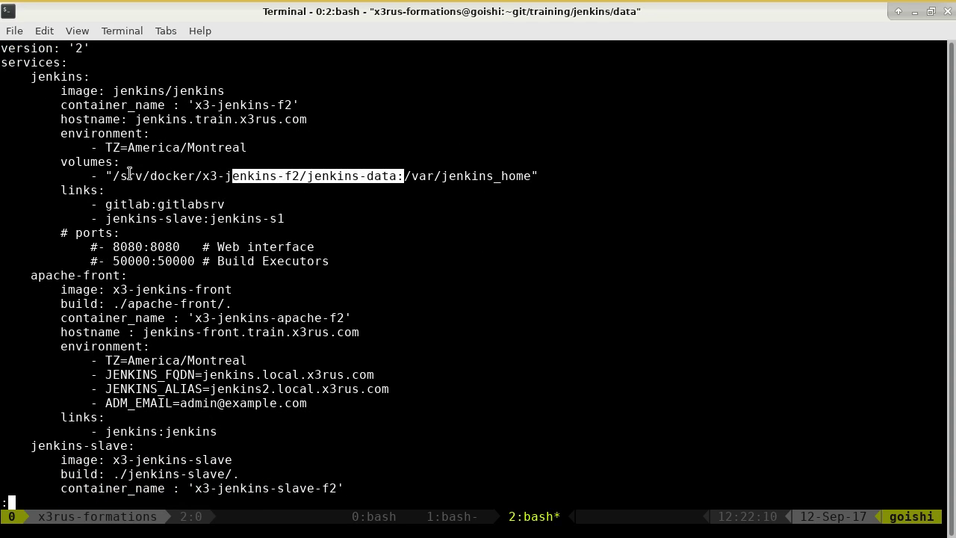
pyautogui.moveTo(115, 176); pyautogui.dragTo(396, 175)
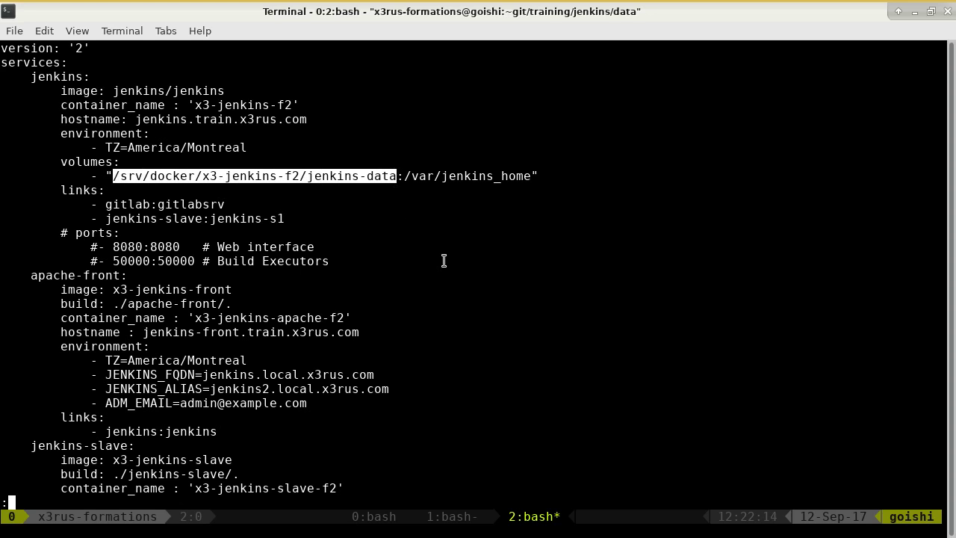
pyautogui.press('q')
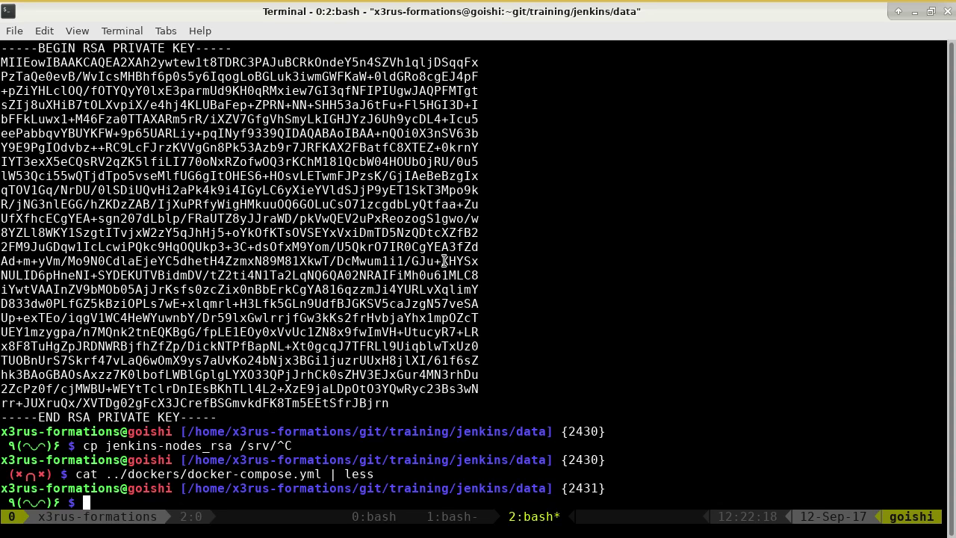
# Try to create the directory /srv/docker/x3-jenkins-f2/jenkins-data/ssh without elevated rights.
pyautogui.write('mkdir')
pyautogui.middleClick(495, 252)
pyautogui.write('/')
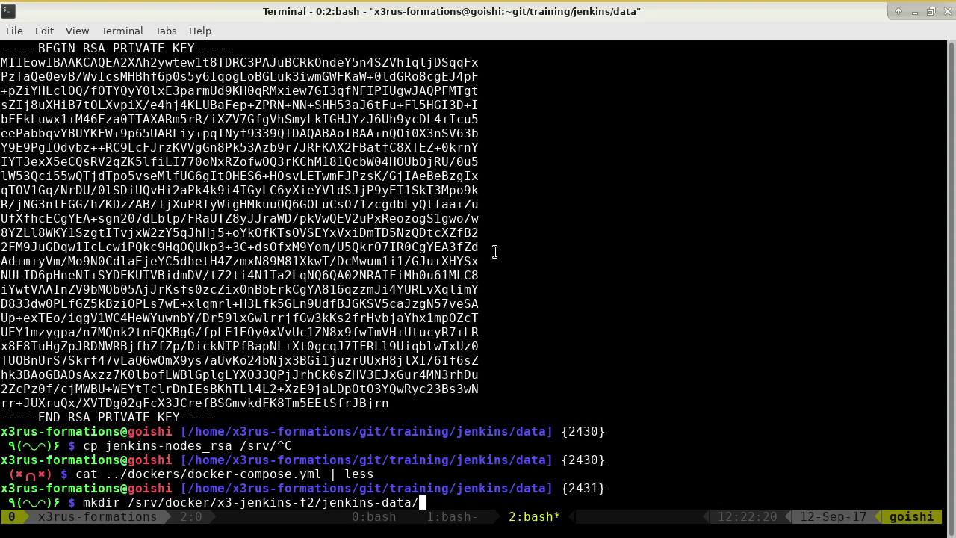
pyautogui.write('ssh')
pyautogui.press('Return')
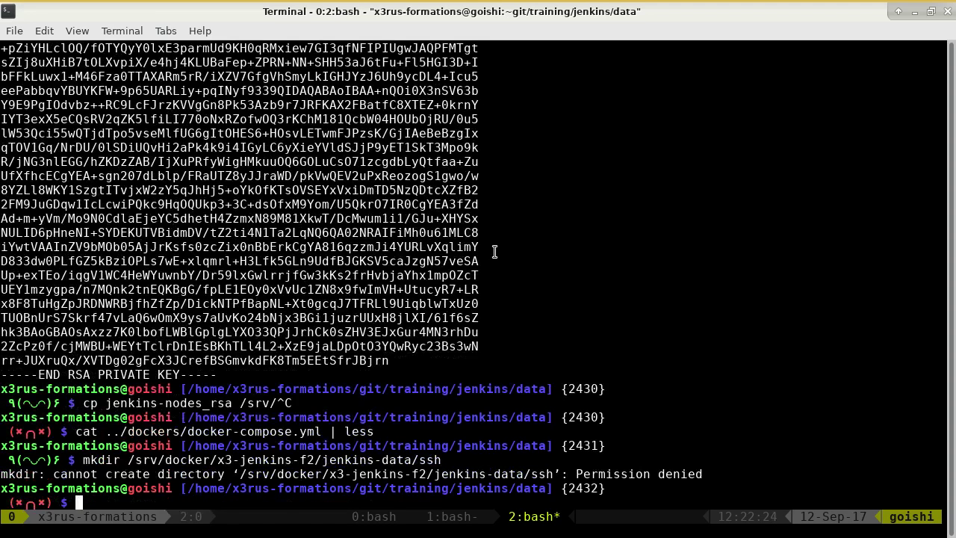
# Create the directory /srv/docker/x3-jenkins-f2/jenkins-data/ssh with sudo, entering the sudo password.
pyautogui.press('Up')
pyautogui.press('Home')
pyautogui.write('sudo')
pyautogui.press('Return')
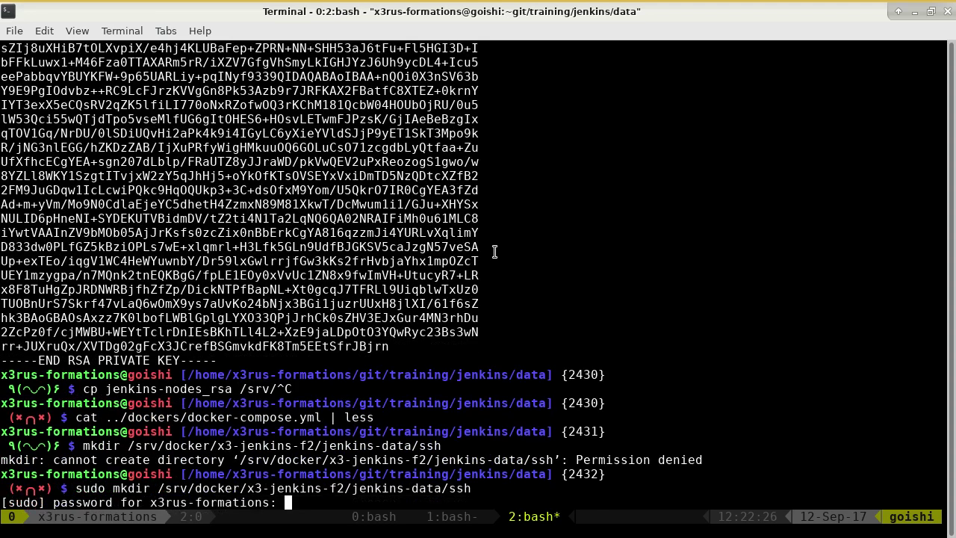
pyautogui.press('Return')
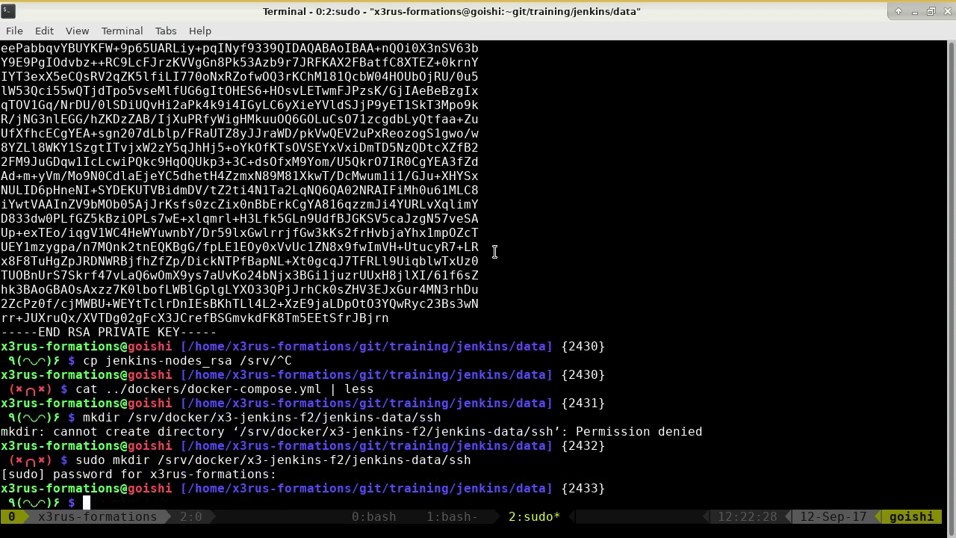
# Copy jenkins-nodes_rsa into /srv/docker/x3-jenkins-f2/jenkins-data/ssh/ with sudo.
pyautogui.write('sudo')
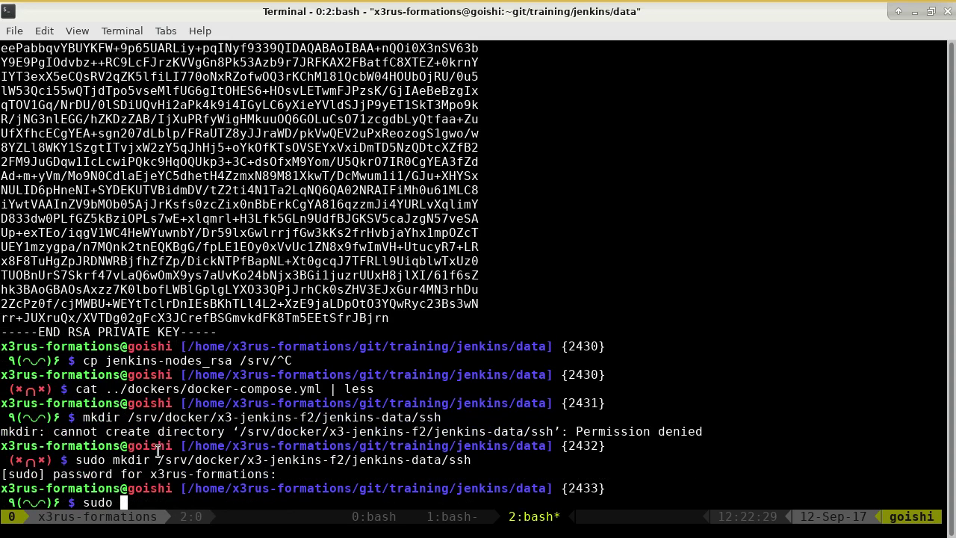
pyautogui.doubleClick(171, 361)
pyautogui.middleClick(319, 382)
pyautogui.hotkey('alt', '.')
pyautogui.write('/')
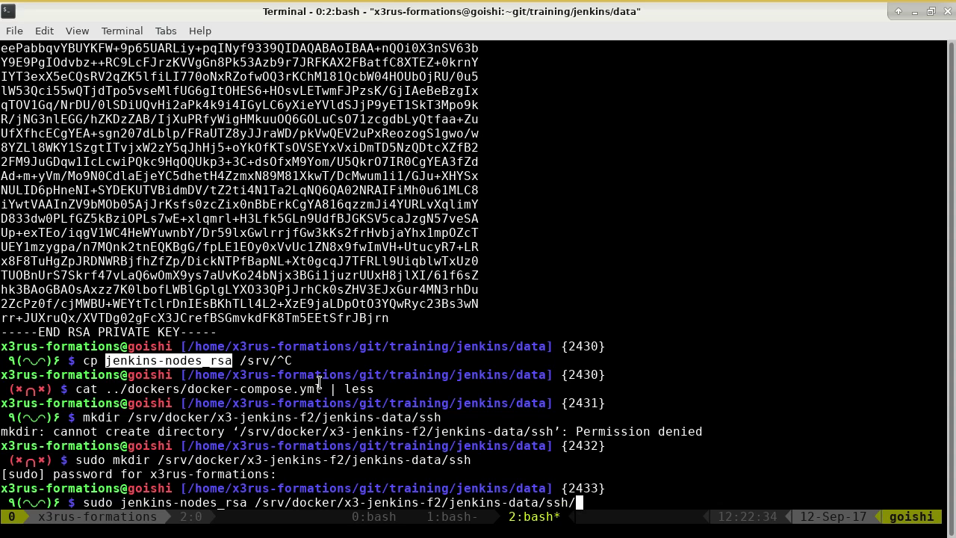
pyautogui.hotkey('ctrl', 'a')
pyautogui.press('Right')
pyautogui.press('Right')
pyautogui.press('Right')
pyautogui.press('Right')
pyautogui.write('cp')
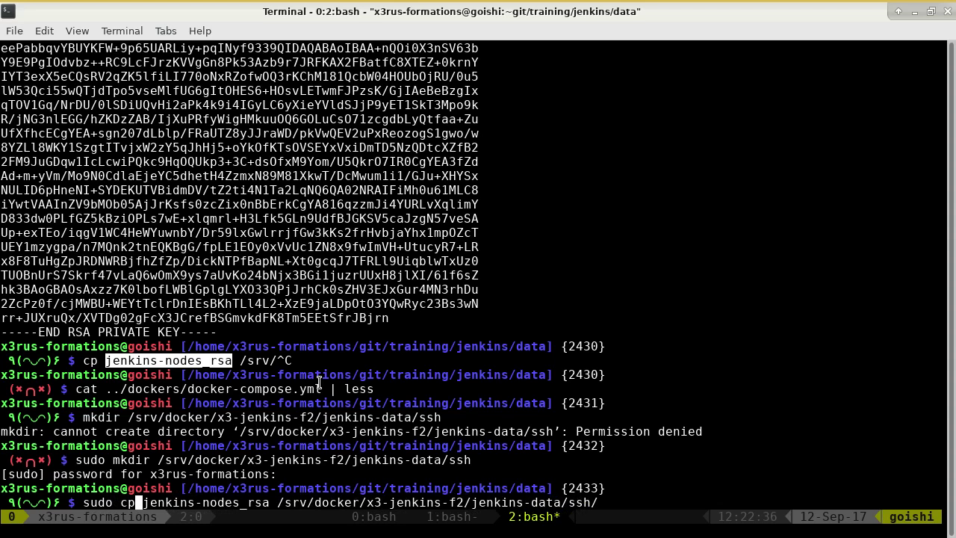
pyautogui.press('Return')
# List the permissions and ownership of the copied jenkins-nodes_rsa with ls -ld.
pyautogui.write('ls -ld')
pyautogui.hotkey('alt', '.')
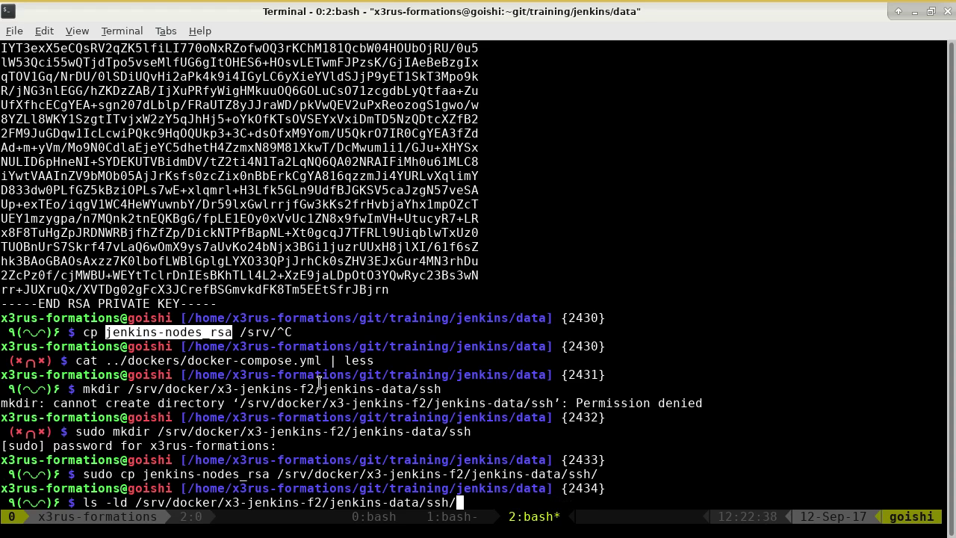
pyautogui.write('j')
pyautogui.press('Tab')
pyautogui.press('Return')
# Run sudo chown 600 on the copied jenkins-nodes_rsa and list the file's details.
pyautogui.write('s')
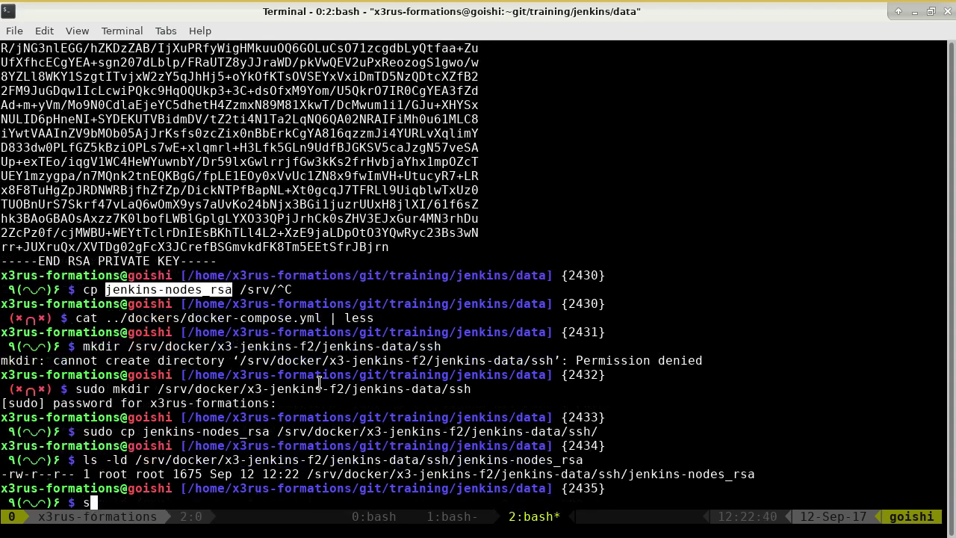
pyautogui.write('udo chown')
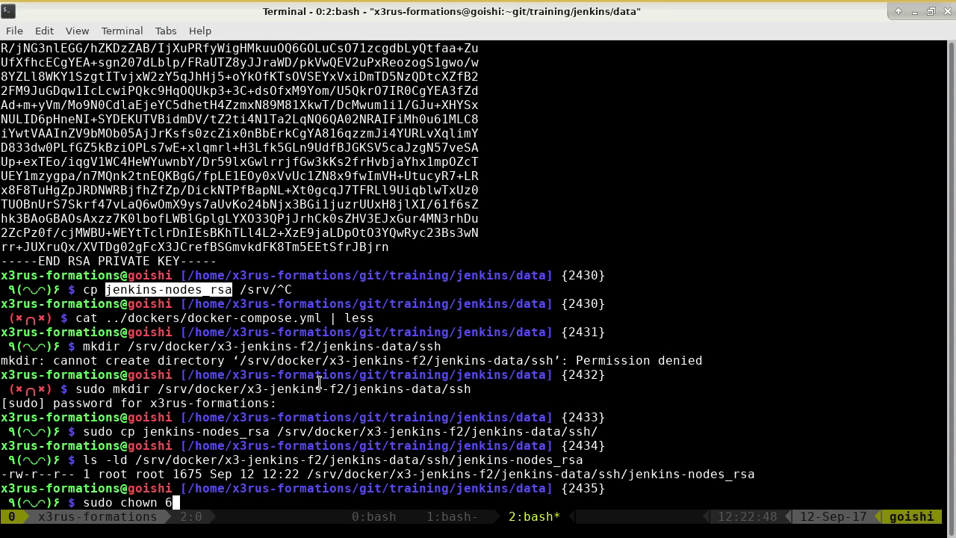
pyautogui.write('600')
pyautogui.doubleClick(362, 473)
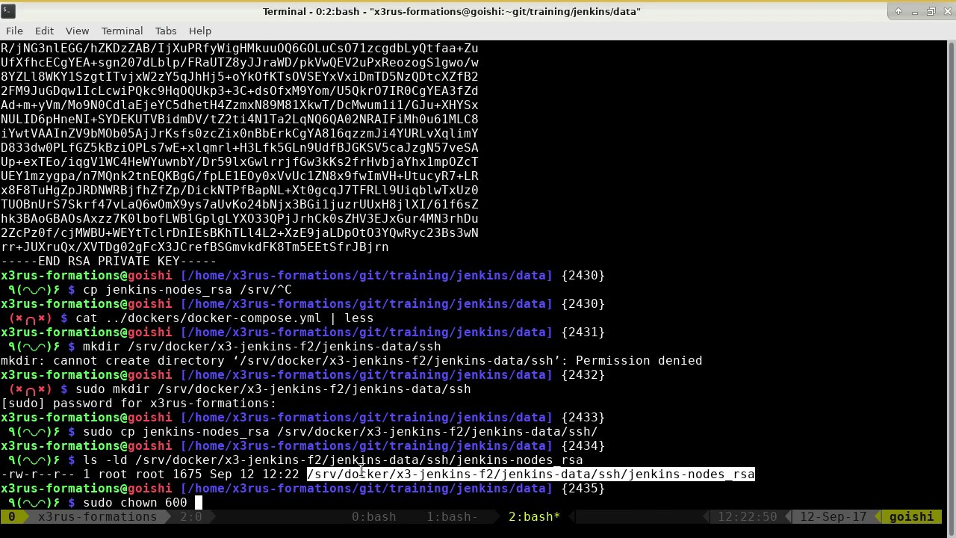
pyautogui.middleClick(362, 472)
pyautogui.press('Return')
pyautogui.write('ls -l')
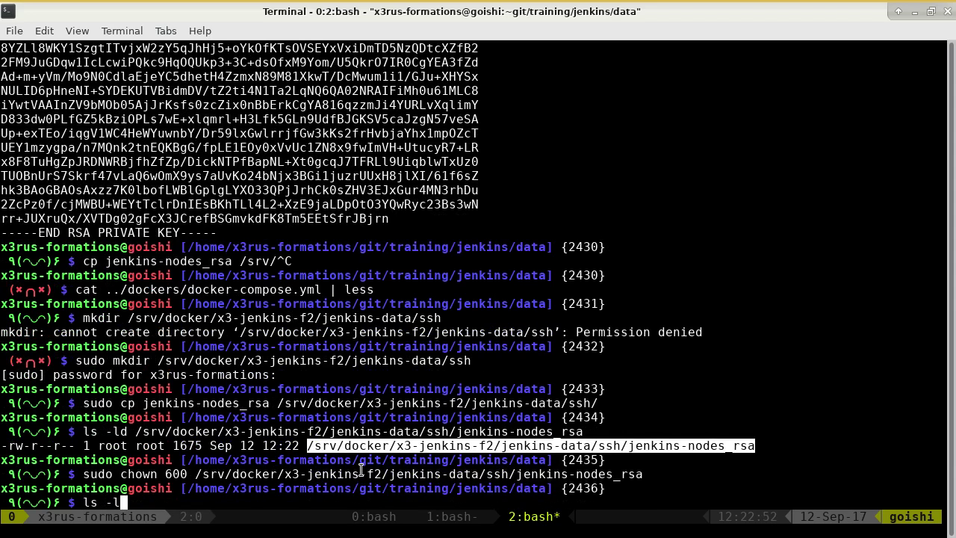
pyautogui.middleClick(361, 471)
pyautogui.press('Return')
# Set the permissions of the copied jenkins-nodes_rsa to 600 with sudo chmod and list the file's details.
pyautogui.press('Up')
pyautogui.press('Up')
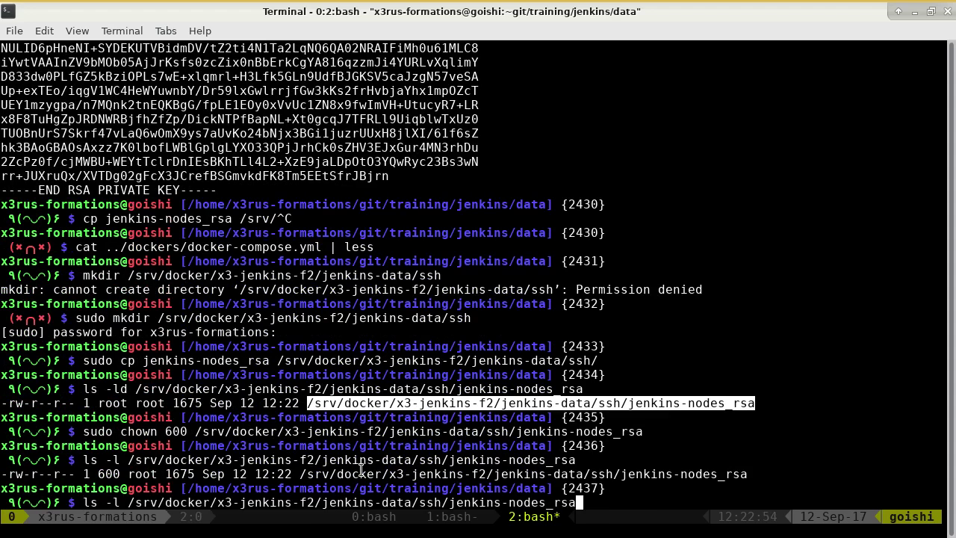
pyautogui.press('Left')
pyautogui.press('Left')
pyautogui.press('Left')
pyautogui.press('Left')
pyautogui.press('Left')
pyautogui.press('Left')
pyautogui.press('Left')
pyautogui.press('Left')
pyautogui.press('Left')
pyautogui.press('Left')
pyautogui.press('Left')
pyautogui.press('Left')
pyautogui.press('Left')
pyautogui.press('Left')
pyautogui.press('Left')
pyautogui.press('Left')
pyautogui.press('Left')
pyautogui.press('Left')
pyautogui.press('Left')
pyautogui.press('Left')
pyautogui.press('Left')
pyautogui.press('Left')
pyautogui.press('Left')
pyautogui.press('Left')
pyautogui.press('Left')
pyautogui.press('Left')
pyautogui.press('Left')
pyautogui.press('Left')
pyautogui.press('Left')
pyautogui.press('Left')
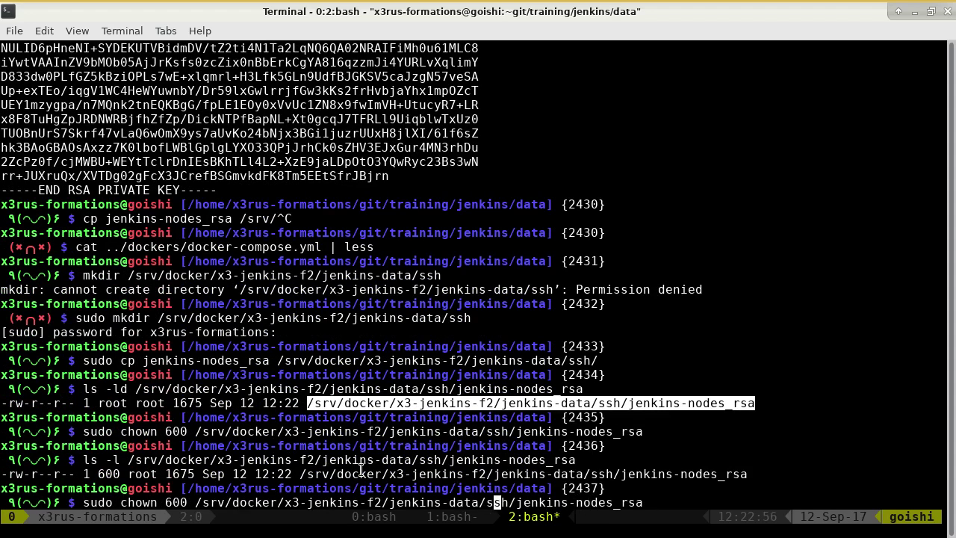
pyautogui.press('Left')
pyautogui.press('Left')
pyautogui.press('Left')
pyautogui.press('Left')
pyautogui.press('Left')
pyautogui.press('Left')
pyautogui.press('Left')
pyautogui.press('Left')
pyautogui.press('Left')
pyautogui.press('Left')
pyautogui.press('Left')
pyautogui.press('Left')
pyautogui.press('Left')
pyautogui.press('Left')
pyautogui.press('Left')
pyautogui.press('BackSpace')
pyautogui.press('BackSpace')
pyautogui.press('BackSpace')
pyautogui.write('mod')
pyautogui.press('Return')
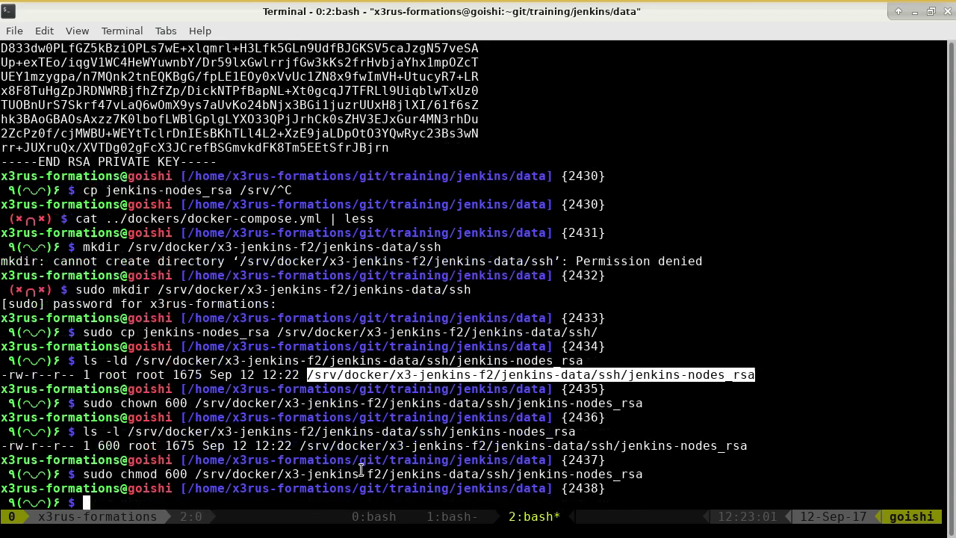
pyautogui.write('ls -l')
pyautogui.hotkey('alt', '.')
pyautogui.press('Return')
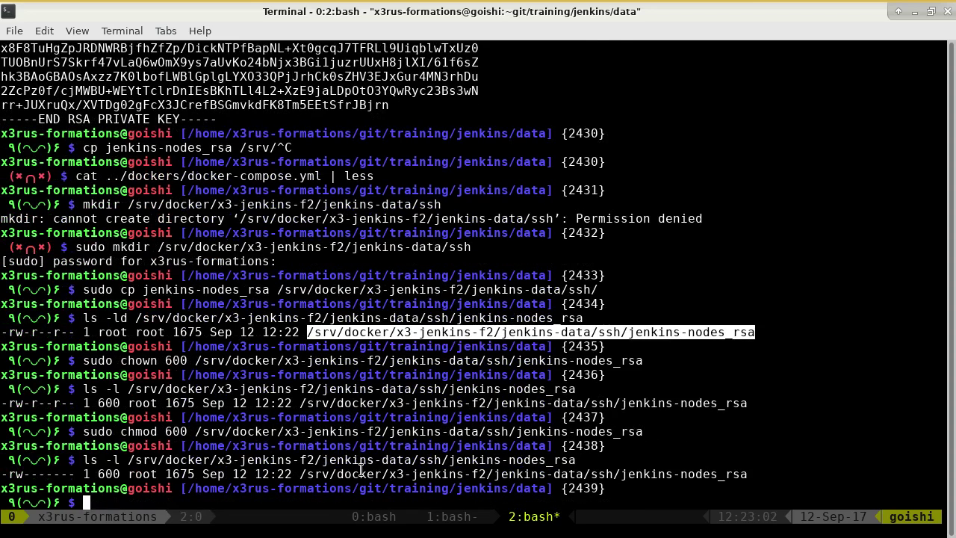
# List the contents and owners of /srv/docker/x3-jenkins-f2/jenkins-data/ in long format.
pyautogui.write('ls -l')
pyautogui.hotkey('alt', '.')
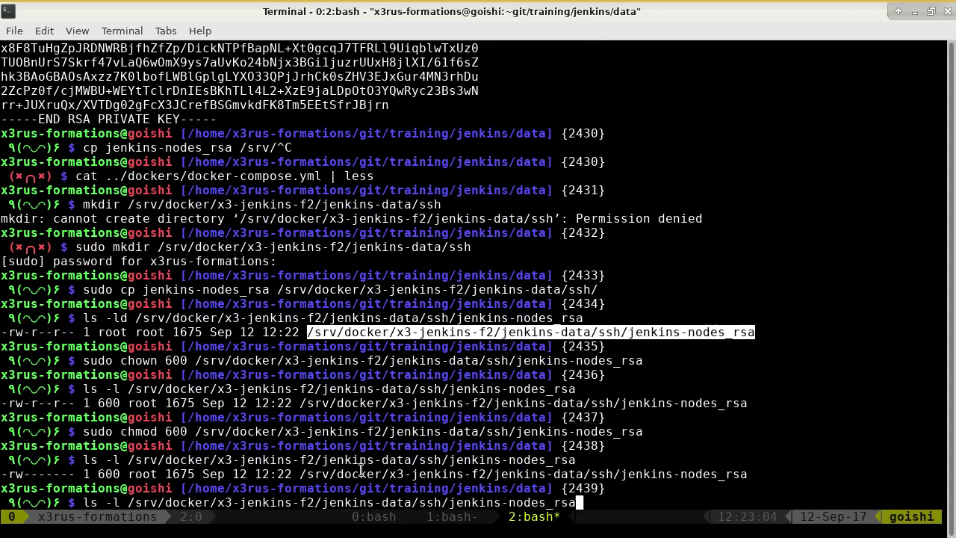
pyautogui.press('BackSpace')
pyautogui.press('BackSpace')
pyautogui.press('BackSpace')
pyautogui.press('BackSpace')
pyautogui.press('BackSpace')
pyautogui.press('BackSpace')
pyautogui.press('BackSpace')
pyautogui.press('BackSpace')
pyautogui.press('BackSpace')
pyautogui.press('BackSpace')
pyautogui.press('BackSpace')
pyautogui.press('BackSpace')
pyautogui.press('BackSpace')
pyautogui.press('BackSpace')
pyautogui.press('BackSpace')
pyautogui.press('BackSpace')
pyautogui.press('BackSpace')
pyautogui.press('BackSpace')
pyautogui.press('BackSpace')
pyautogui.press('BackSpace')
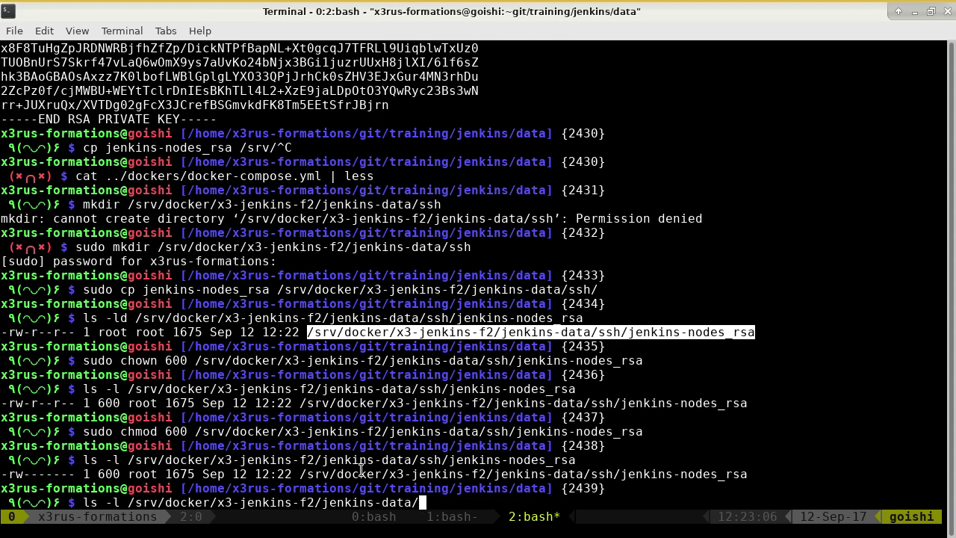
pyautogui.press('Return')
# Change the owner of /srv/docker/x3-jenkins-f2/jenkins-data/ssh/jenkins-nodes_rsa to xerus with sudo.
pyautogui.write('su')
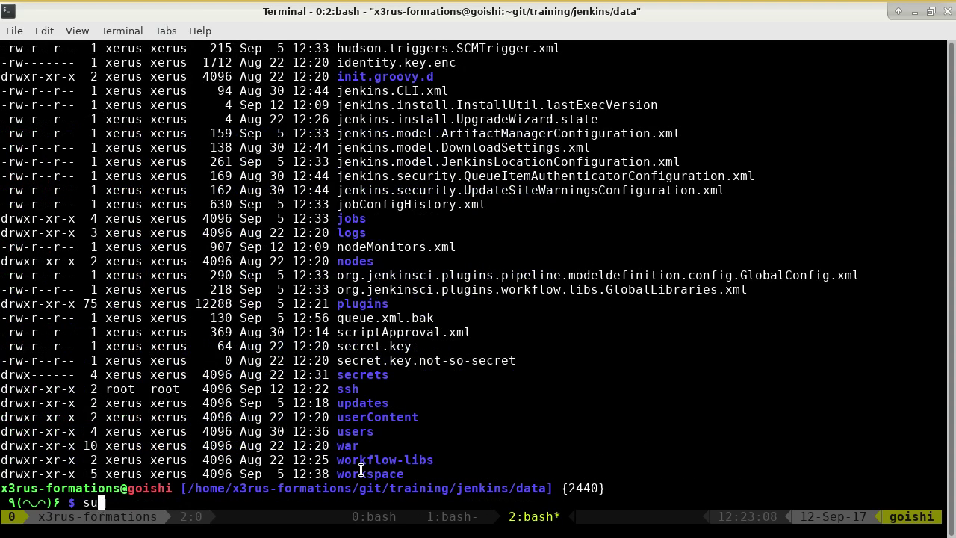
pyautogui.write('do chown xerus')
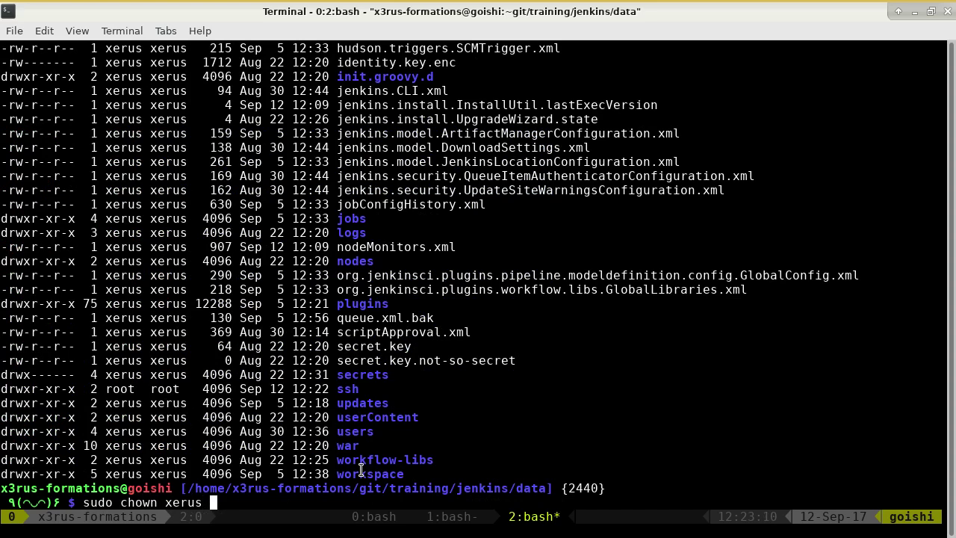
pyautogui.hotkey('alt', '.')
pyautogui.write('ss')
pyautogui.press('Tab')
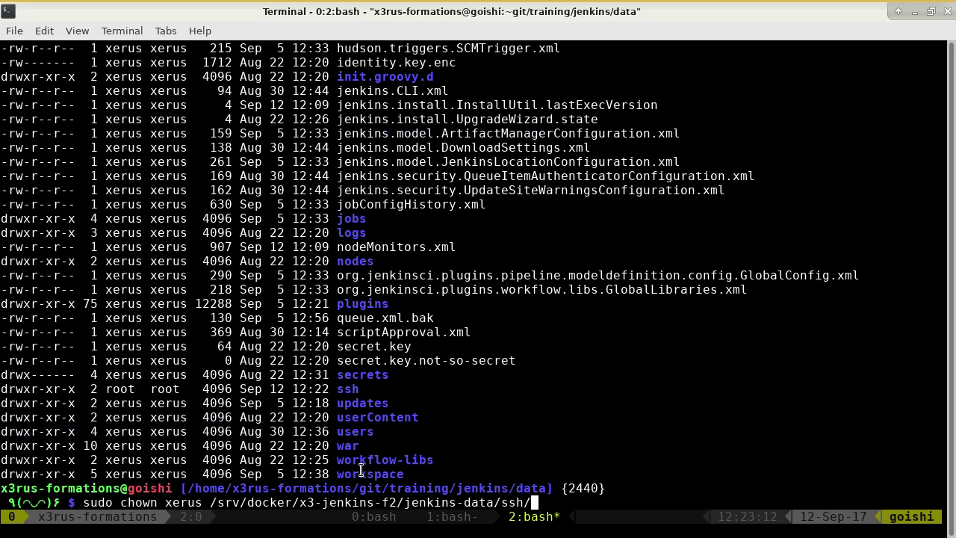
pyautogui.press('Tab')
pyautogui.press('Return')
pyautogui.write('l')
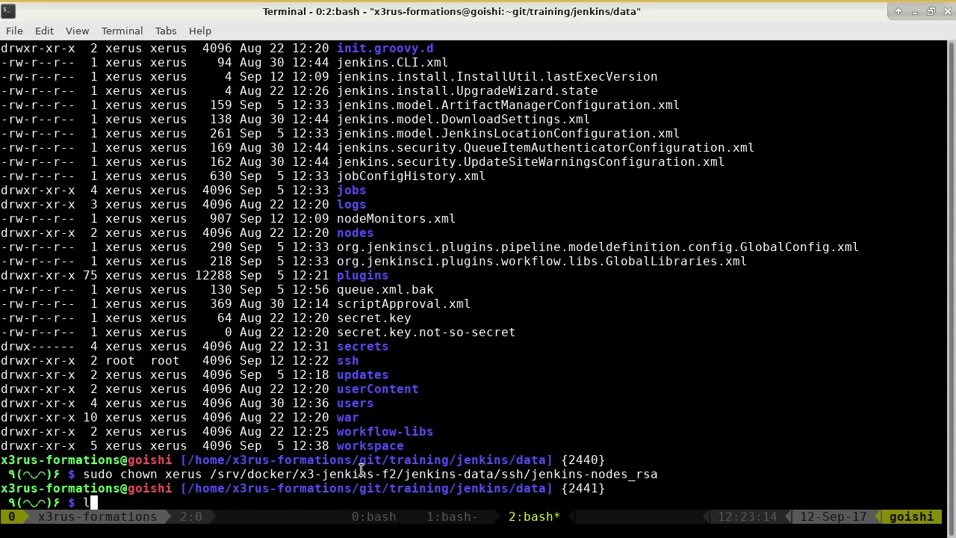
pyautogui.write('s')
pyautogui.press('BackSpace')
pyautogui.press('BackSpace')
pyautogui.press('Up')
pyautogui.hotkey('ctrl', 'u')
pyautogui.write('ls -l')
pyautogui.hotkey('alt', '.')
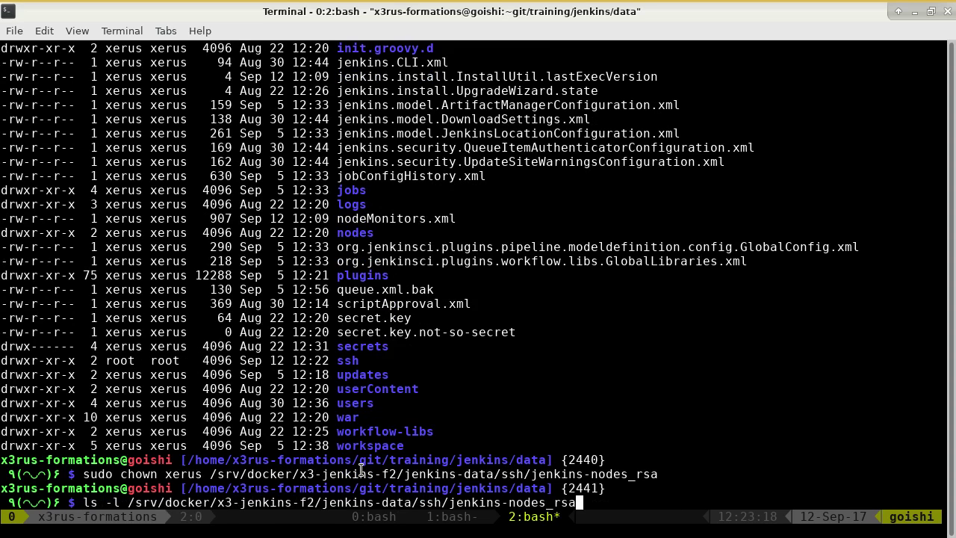
# Reopen ../dockers/docker-compose.yml in less, copy the container path /var/jenkins_home from the jenkins volume mapping, and quit the pager.
pyautogui.press('Up')
pyautogui.press('Down')
pyautogui.press('Up')
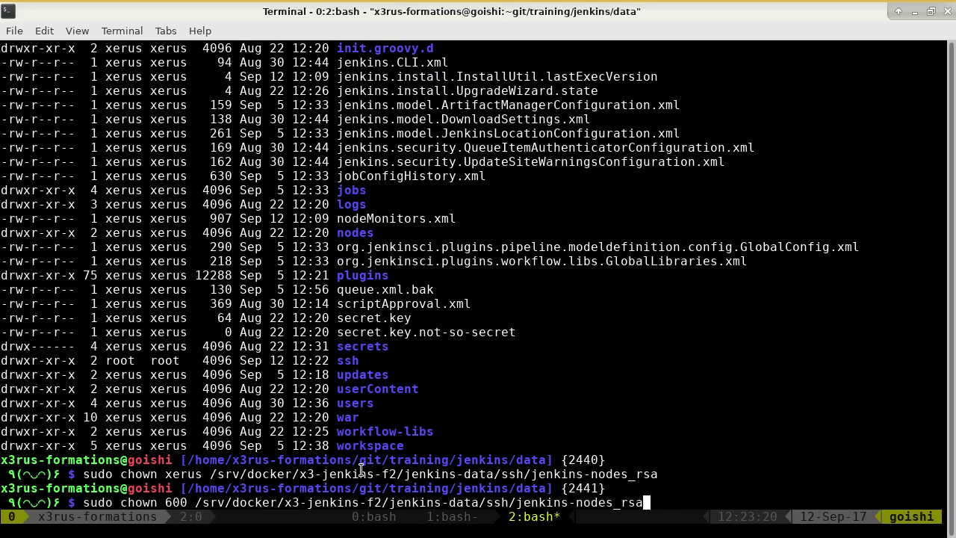
pyautogui.press('Up')
pyautogui.press('Up')
pyautogui.press('Up')
pyautogui.press('Up')
pyautogui.press('Up')
pyautogui.press('Up')
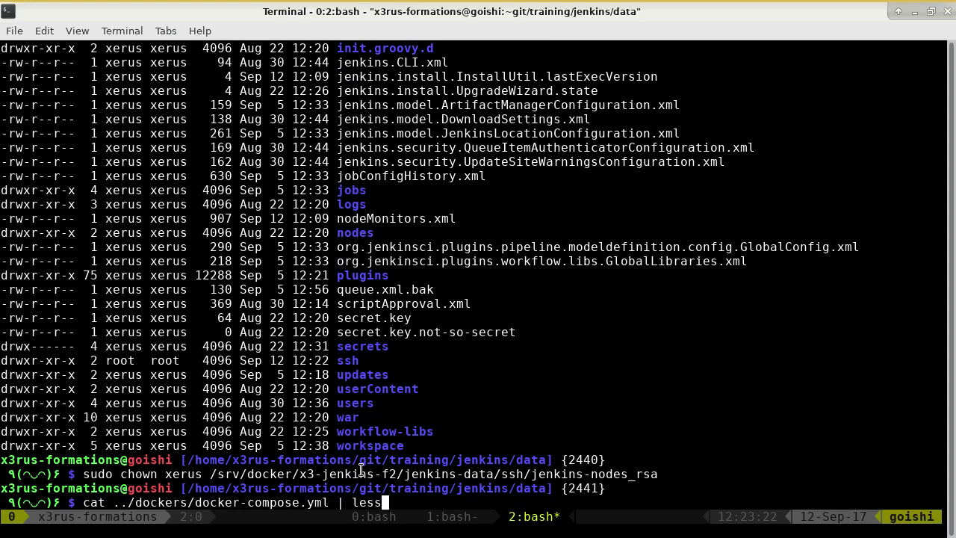
pyautogui.press('Up')
pyautogui.press('Return')
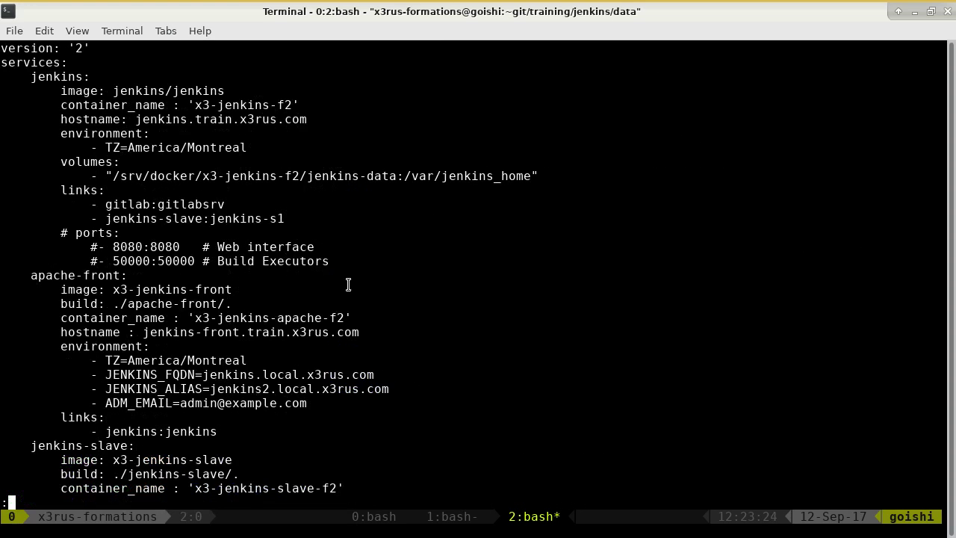
pyautogui.moveTo(405, 177); pyautogui.dragTo(531, 176)
pyautogui.press('q')
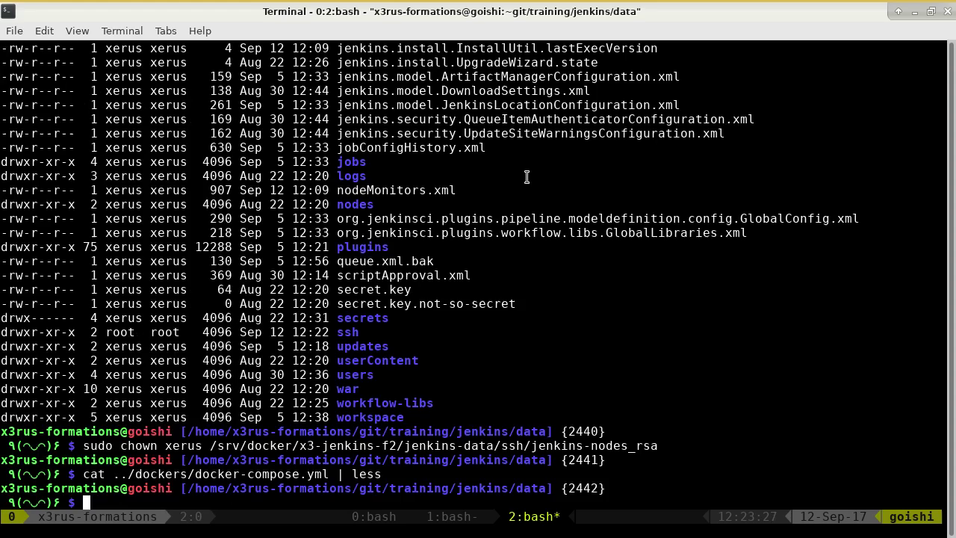
# Switch to the Jenkins credential form in Firefox and set the private key file to /var/jenkins_home/ssh/jenkins-nodes_rsa, reusing the file name from the terminal.
pyautogui.hotkey('alt', 'Tab')
pyautogui.middleClick(324, 322)
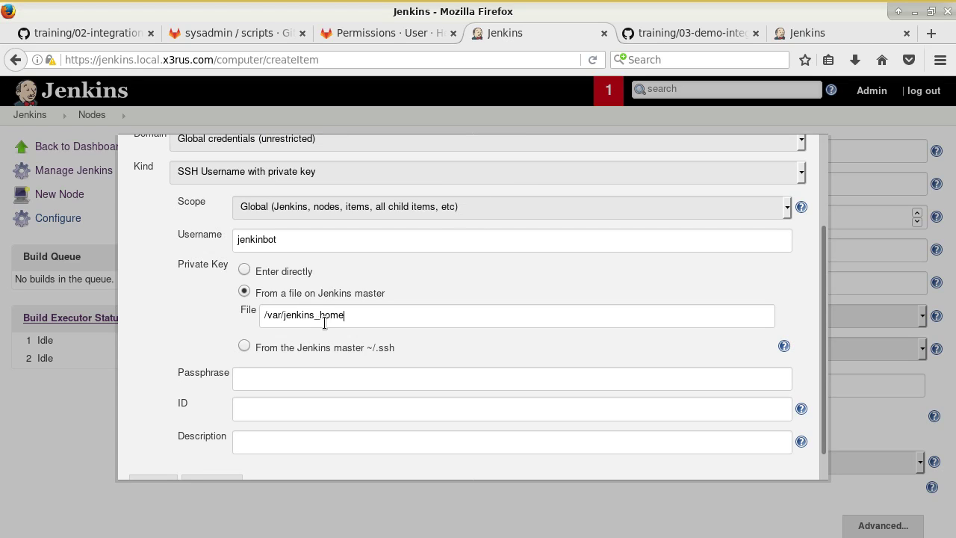
pyautogui.write('/ssh/')
pyautogui.hotkey('alt', 'Tab')
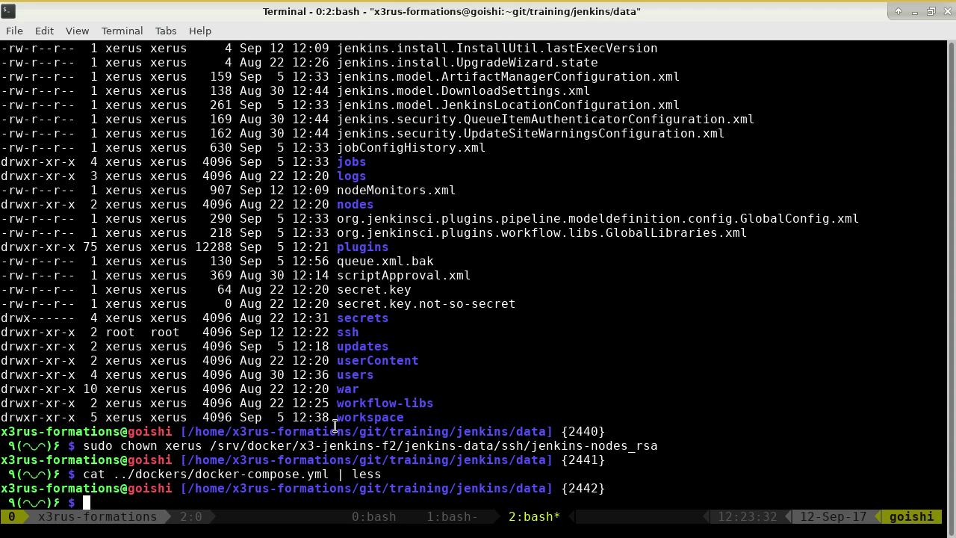
pyautogui.moveTo(532, 445); pyautogui.dragTo(659, 446)
pyautogui.hotkey('alt', 'Tab')
pyautogui.middleClick(422, 323)
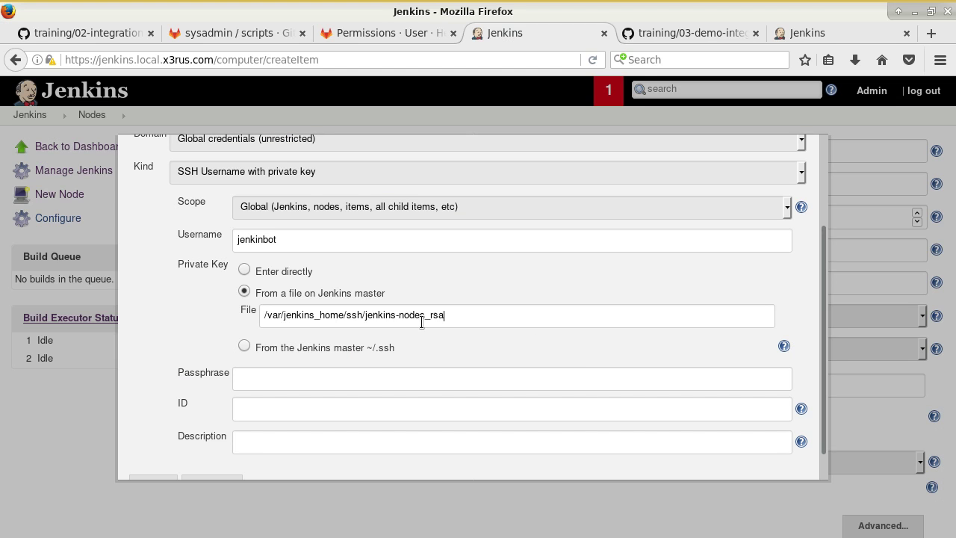
# Leave the passphrase empty and set the credential's ID to jenkins-bot-ssh-key.
pyautogui.click(342, 379)
pyautogui.scroll(-1, 302, 421)
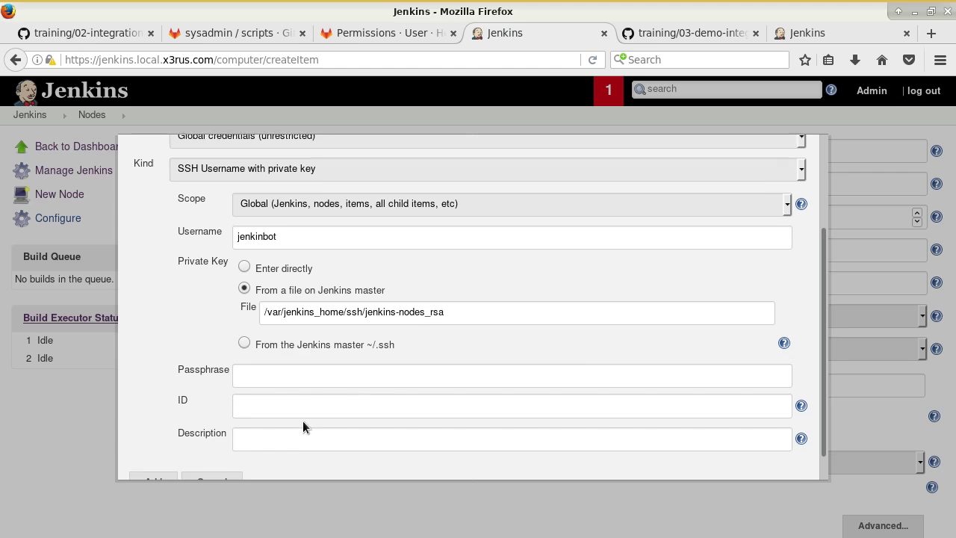
pyautogui.click(296, 388)
pyautogui.write('jenk')
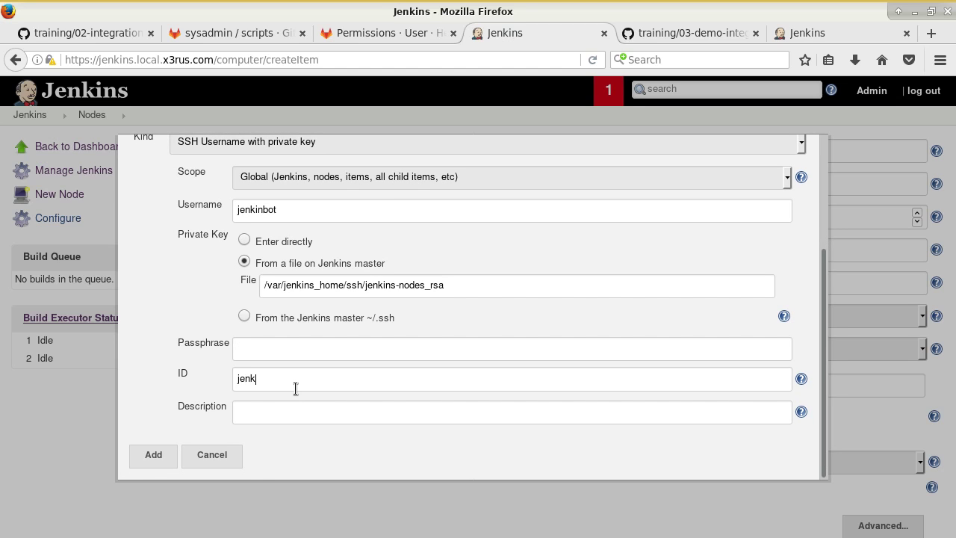
pyautogui.write('ins-bot-ke')
pyautogui.press('BackSpace')
pyautogui.press('BackSpace')
pyautogui.press('BackSpace')
pyautogui.write('ss')
pyautogui.press('BackSpace')
pyautogui.press('BackSpace')
pyautogui.write('-ssh-key')
# Describe the credential as "Clef priver ssh jenkinbot" and add it to Jenkins.
pyautogui.click(302, 412)
pyautogui.write('Clef ')
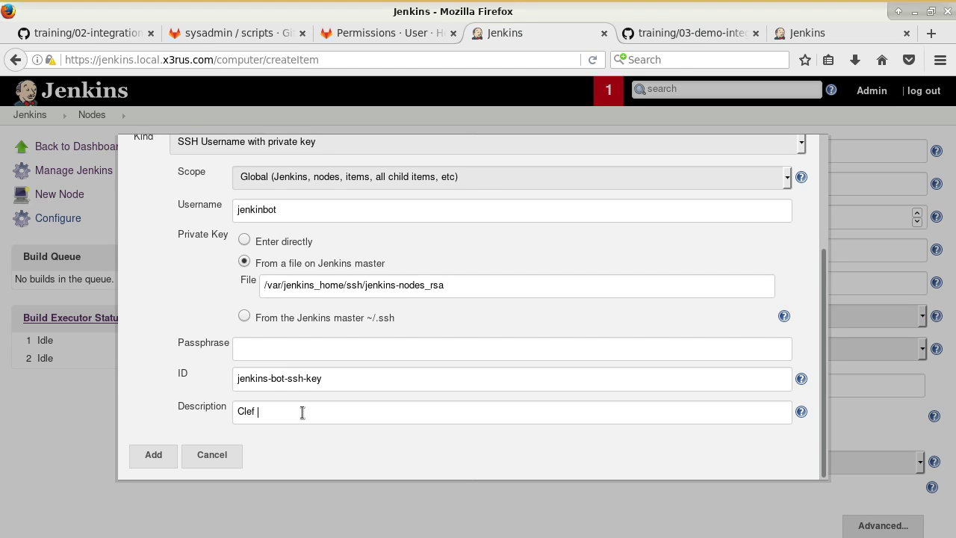
pyautogui.write('priver dss')
pyautogui.press('BackSpace')
pyautogui.press('BackSpace')
pyautogui.press('BackSpace')
pyautogui.write('ssh jenkinbot')
pyautogui.click(142, 456)
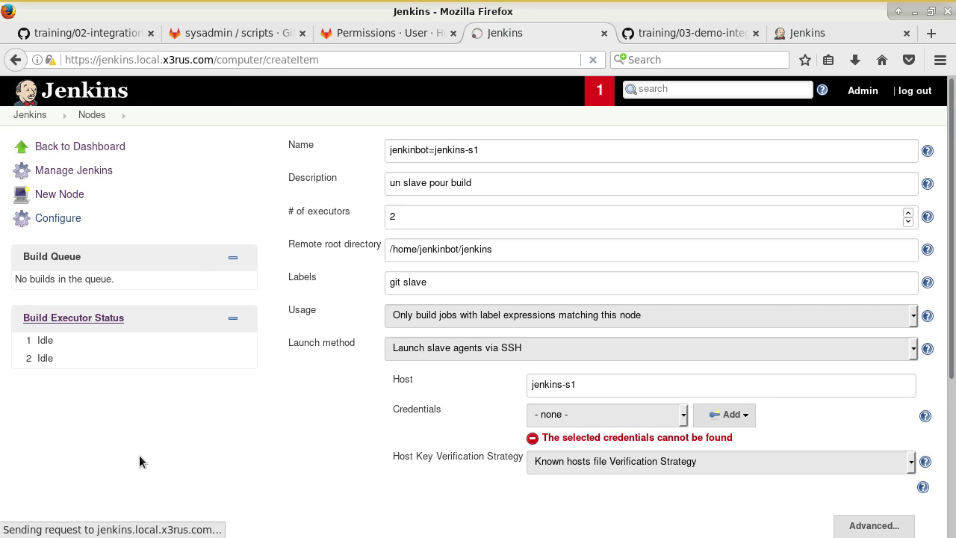
# Select the jenkinbot (Clef priver ssh jenkinbot) credential for the new node's SSH connection.
pyautogui.click(550, 414)
pyautogui.click(550, 457)
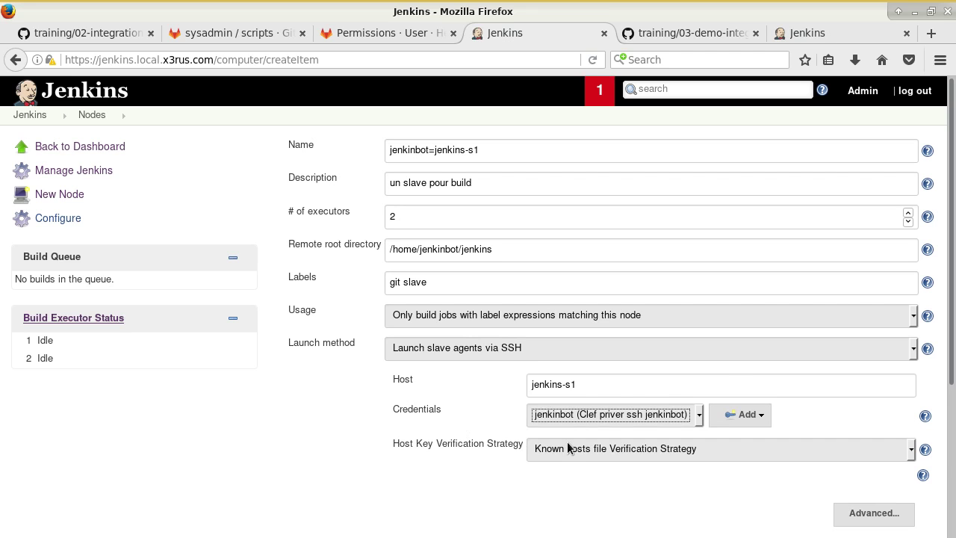
pyautogui.click(625, 448)
pyautogui.click(449, 436)
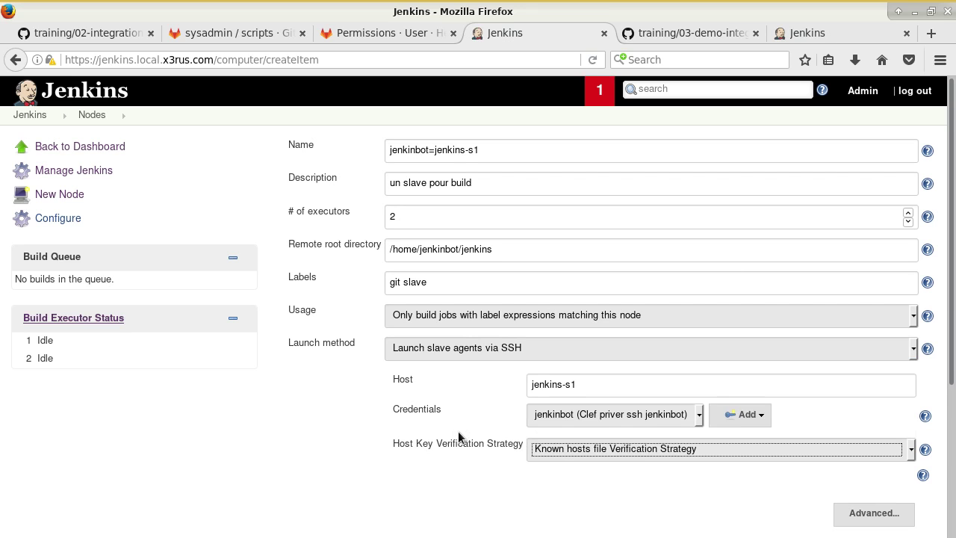
# Compare the node's host key verification setting with the SSH host authenticity prompt in the GitHub guide 02-integration-gitlab-et-slave.md.
pyautogui.scroll(-3, 459, 430)
pyautogui.scroll(-2, 495, 413)
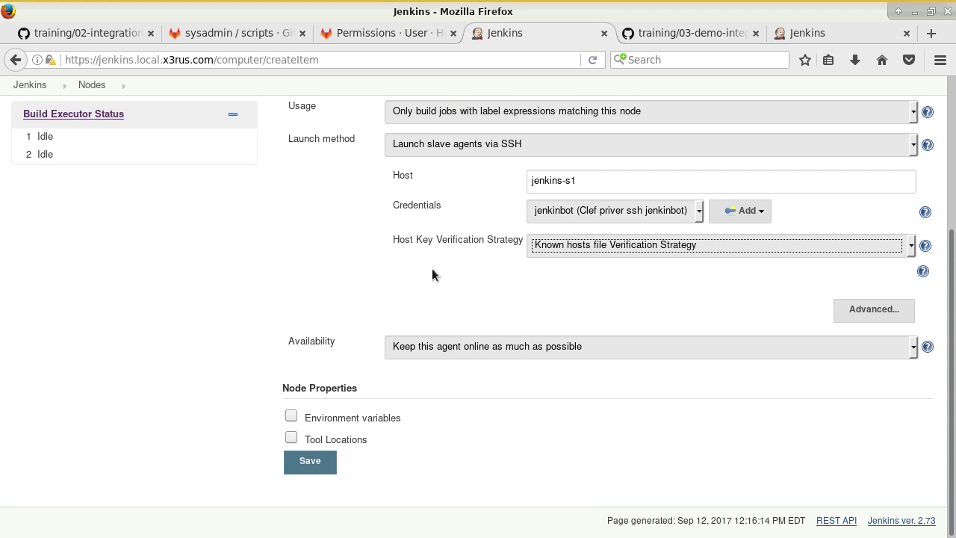
pyautogui.moveTo(397, 239); pyautogui.dragTo(515, 241)
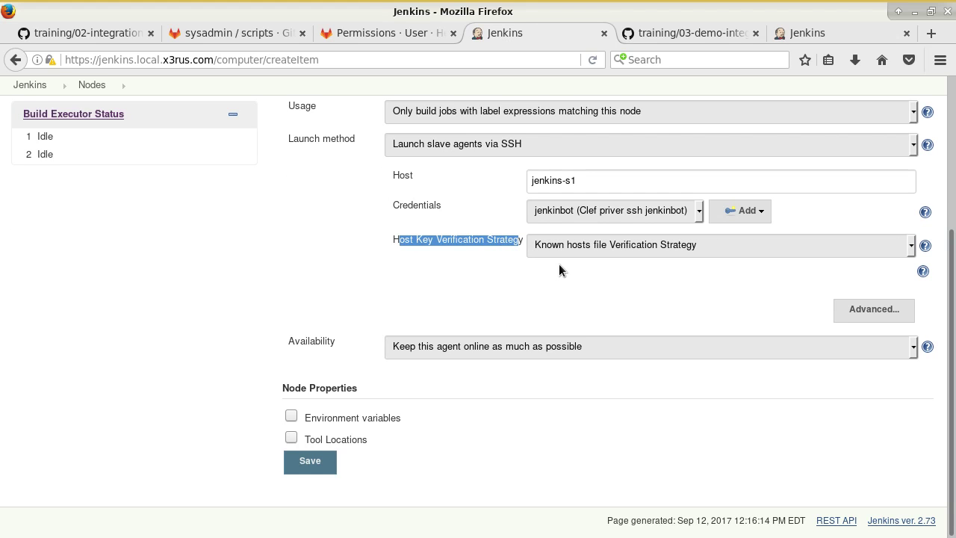
pyautogui.hotkey('alt', '1')
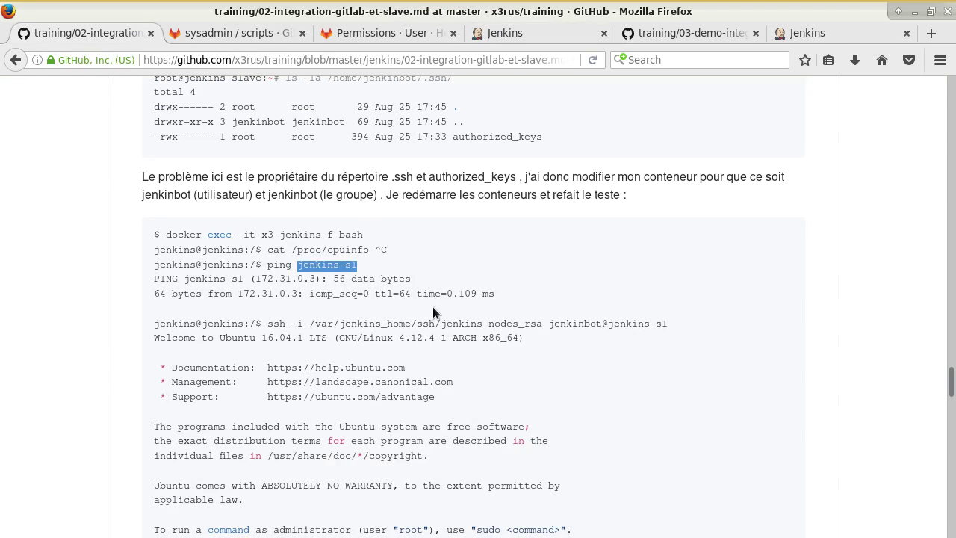
pyautogui.scroll(1, 433, 306)
pyautogui.scroll(10, 435, 304)
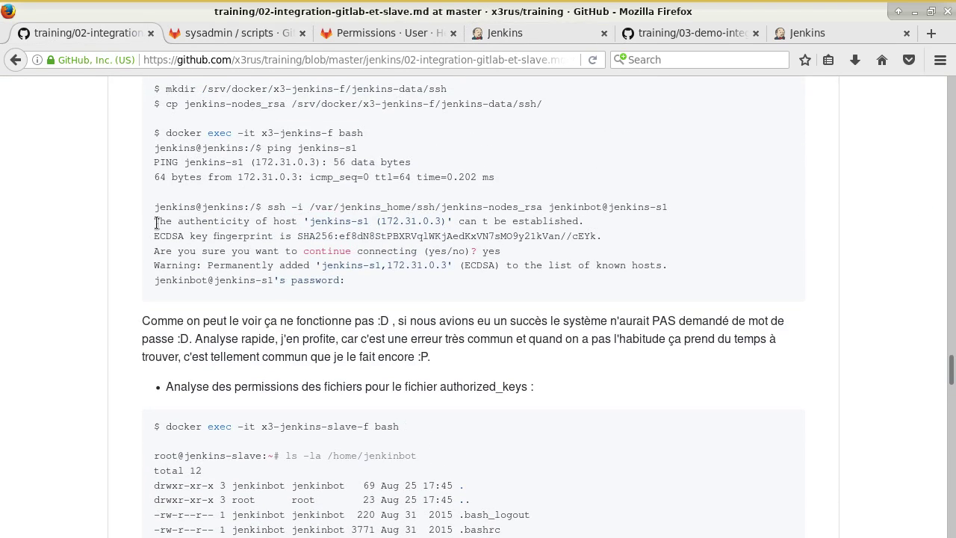
pyautogui.moveTo(155, 221); pyautogui.dragTo(591, 249)
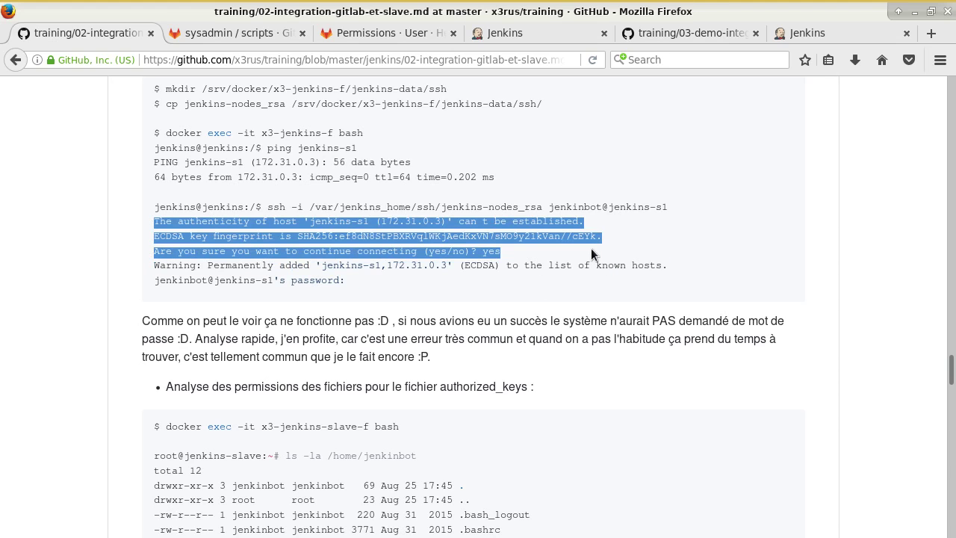
pyautogui.click(494, 314)
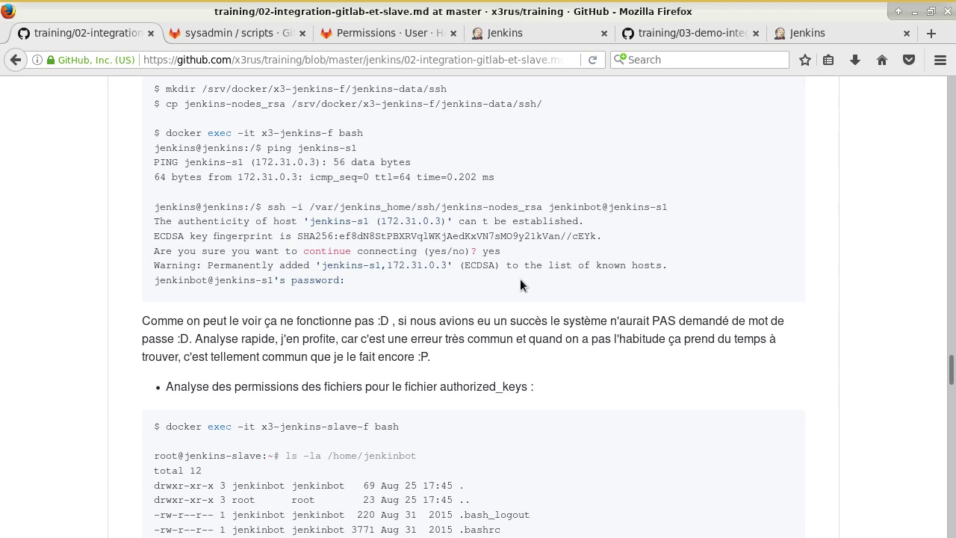
# Return to the Jenkins node form, set Host Key Verification Strategy to Non verifying Verification Strategy, and save the node.
pyautogui.click(550, 41)
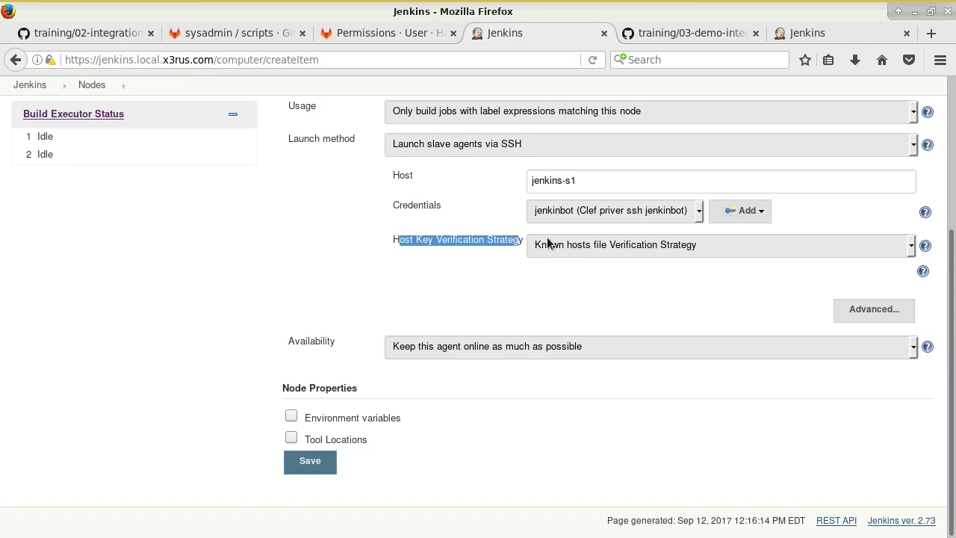
pyautogui.click(604, 232)
pyautogui.click(619, 239)
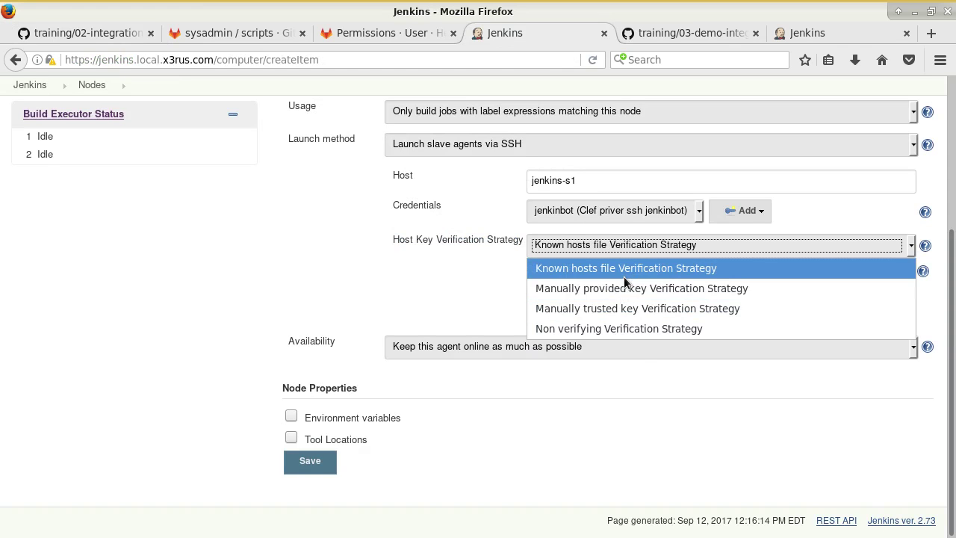
pyautogui.click(642, 328)
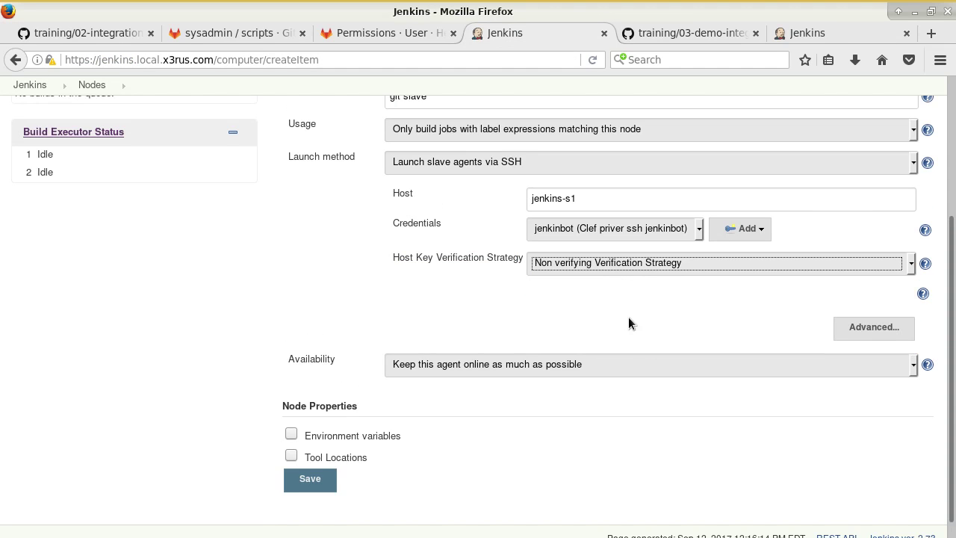
pyautogui.click(678, 316)
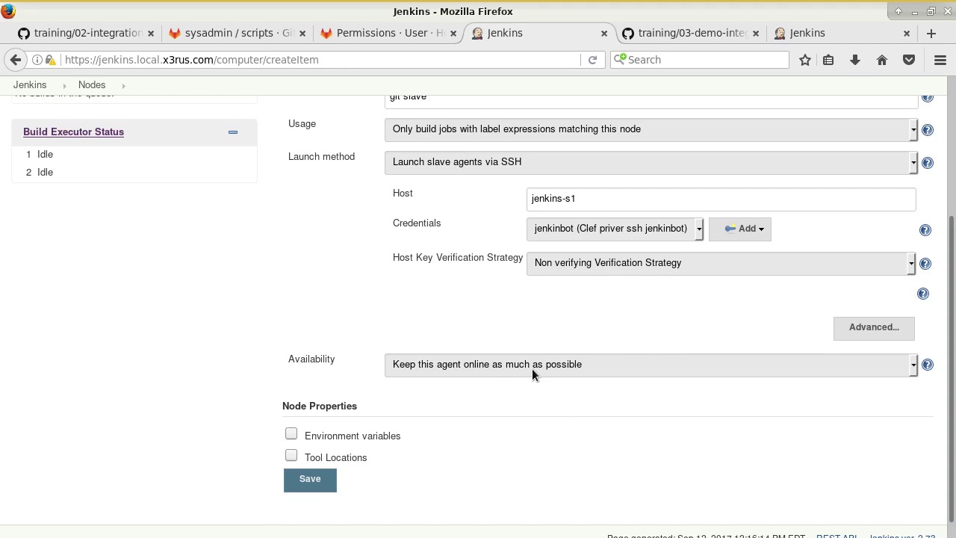
pyautogui.scroll(2, 532, 368)
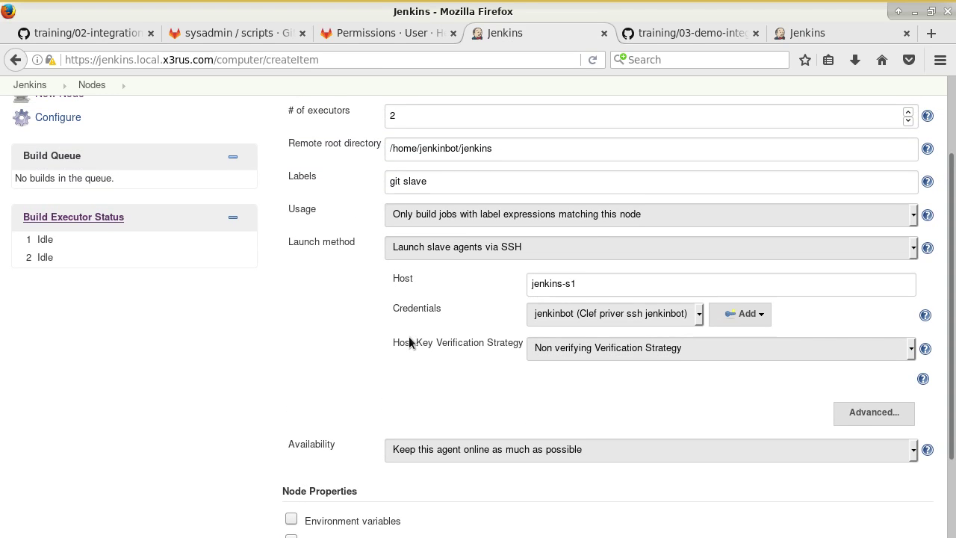
pyautogui.scroll(-3, 410, 343)
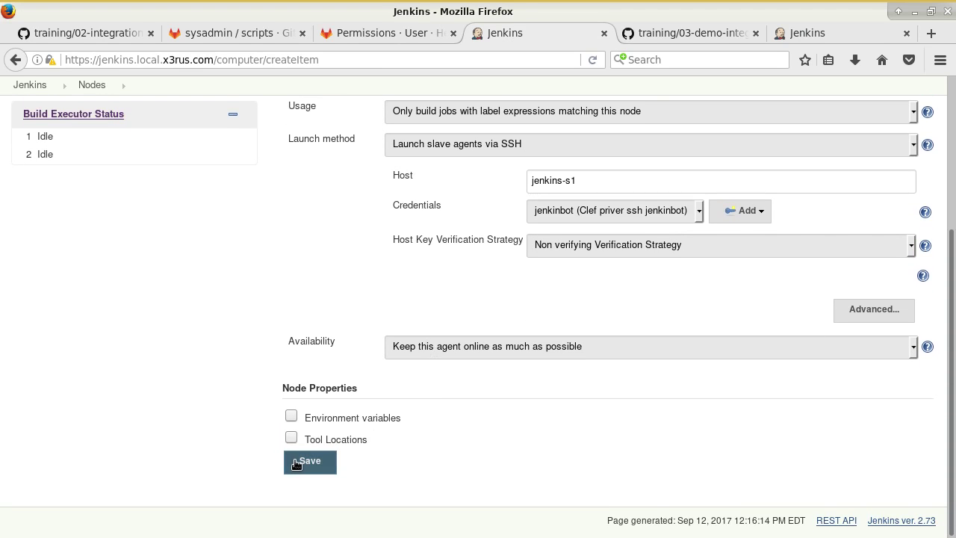
pyautogui.click(296, 464)
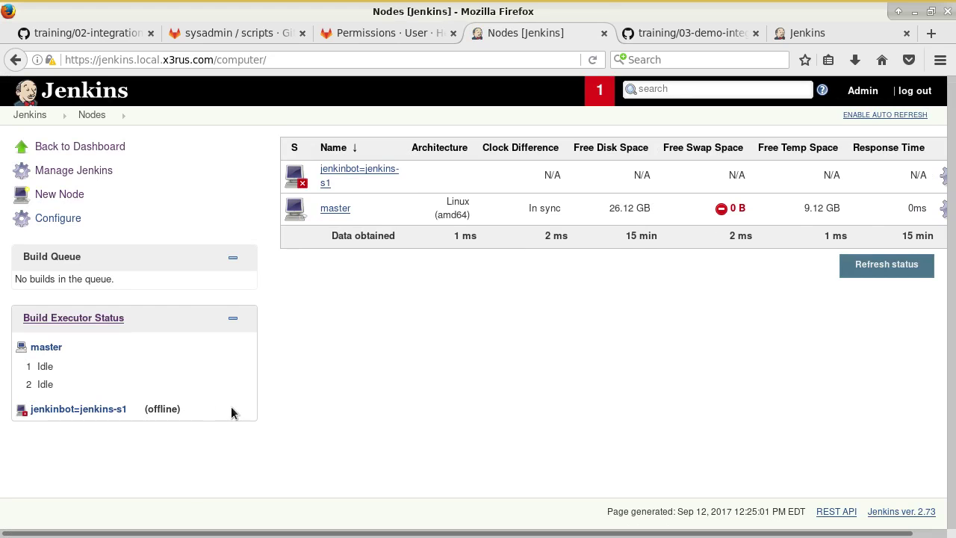
# Examine the jenkinbot=jenkins-s1 agent's log for its connection status, remote environment and slave.jar launch command.
pyautogui.click(362, 172)
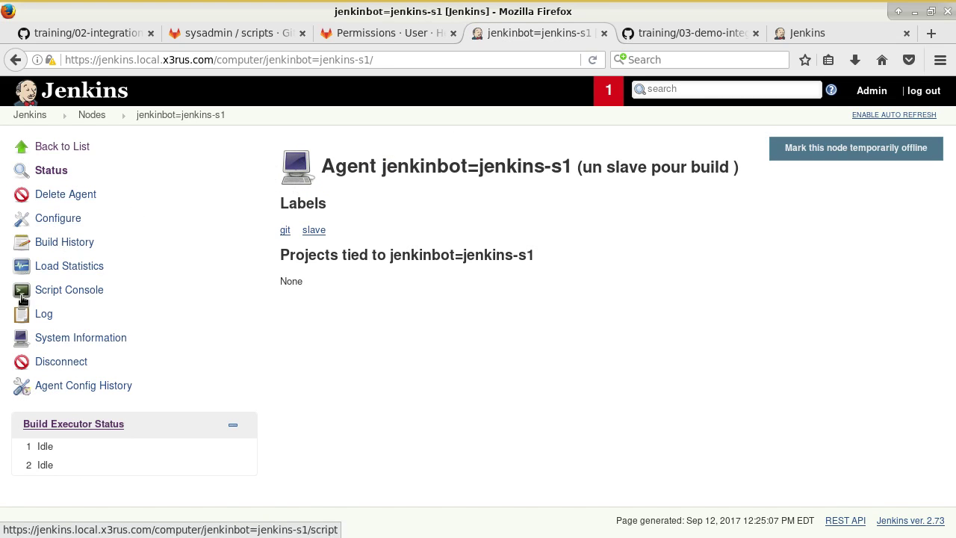
pyautogui.click(43, 313)
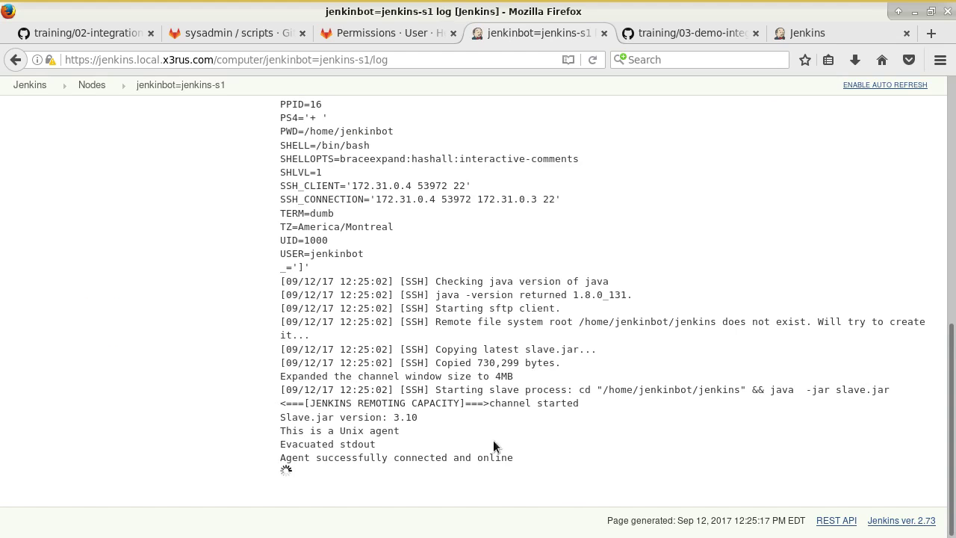
pyautogui.moveTo(286, 457); pyautogui.dragTo(497, 461)
pyautogui.click(522, 458)
pyautogui.scroll(6, 525, 441)
pyautogui.scroll(3, 525, 433)
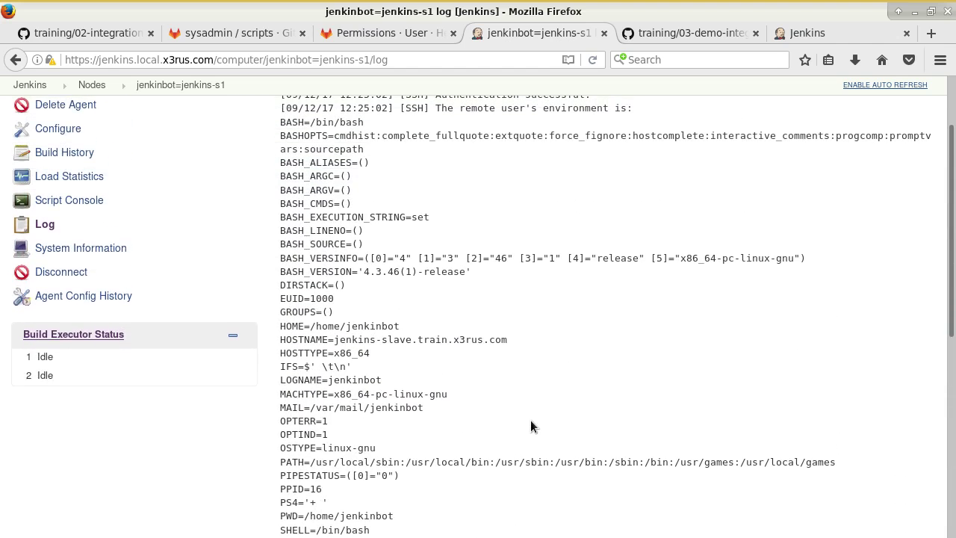
pyautogui.scroll(-9, 661, 325)
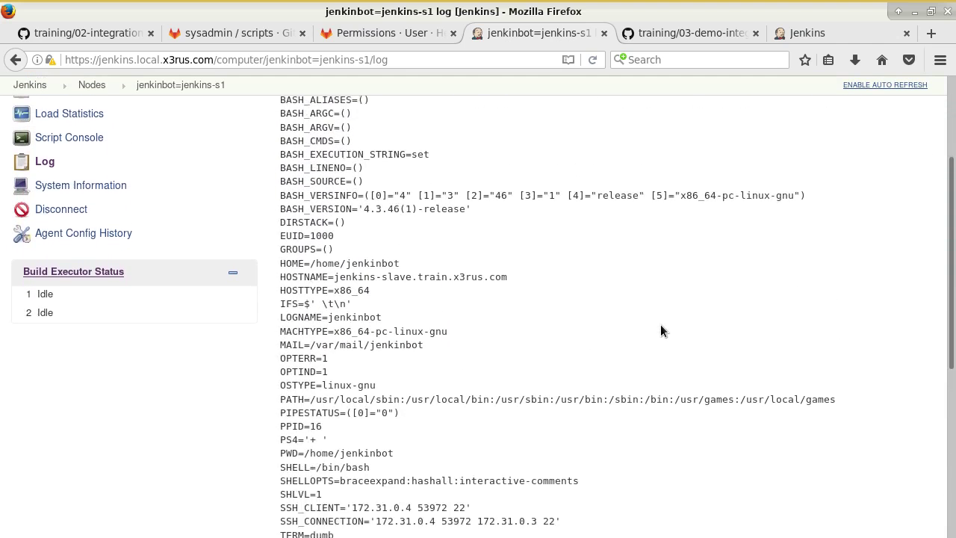
pyautogui.moveTo(836, 390); pyautogui.dragTo(873, 390)
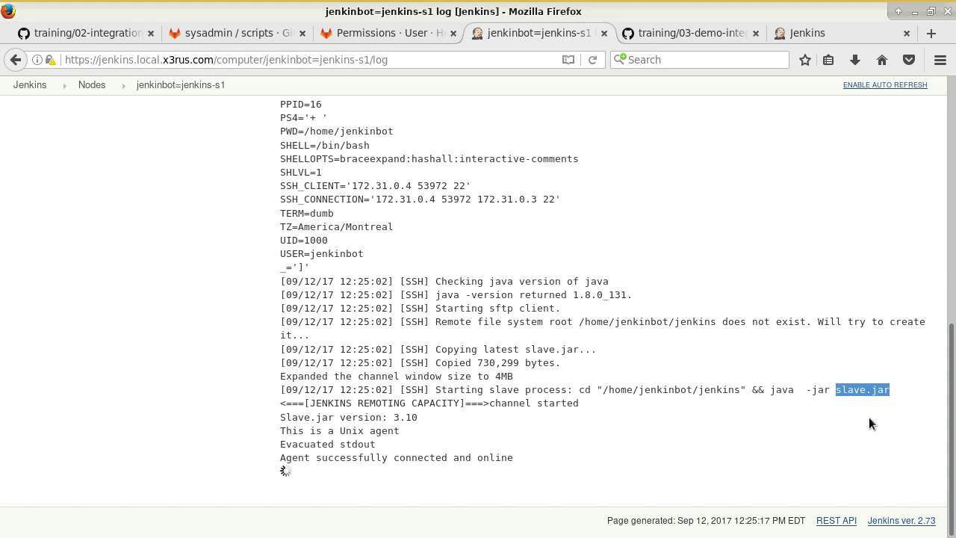
pyautogui.click(869, 416)
pyautogui.scroll(10, 868, 417)
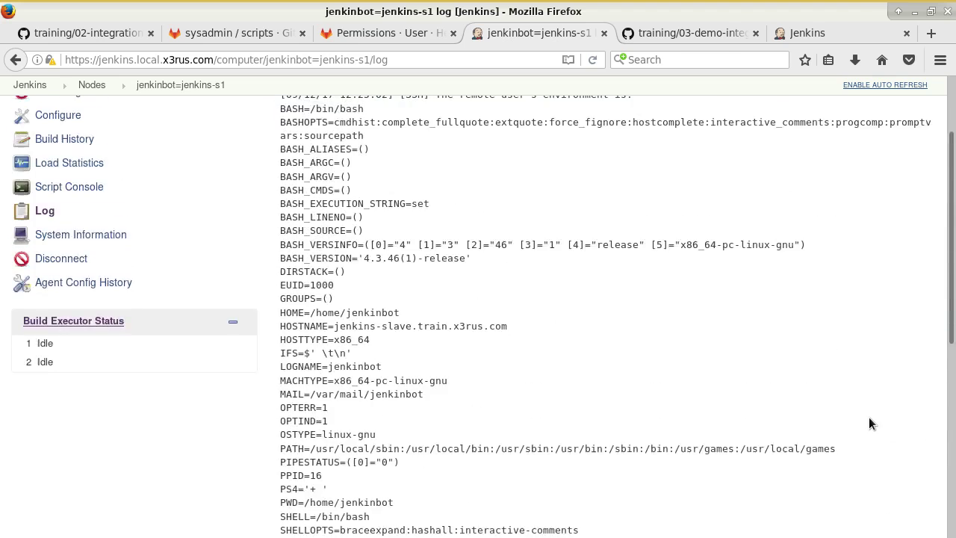
pyautogui.scroll(3, 869, 418)
# Configure the master node with label master and usage "Only build jobs with label expressions matching this node", save it, and return to the dashboard.
pyautogui.click(88, 114)
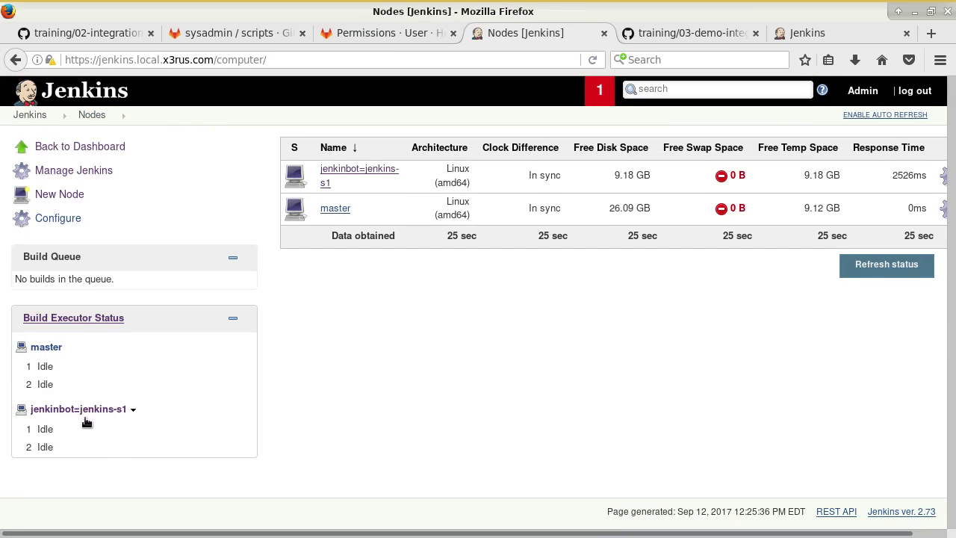
pyautogui.click(53, 349)
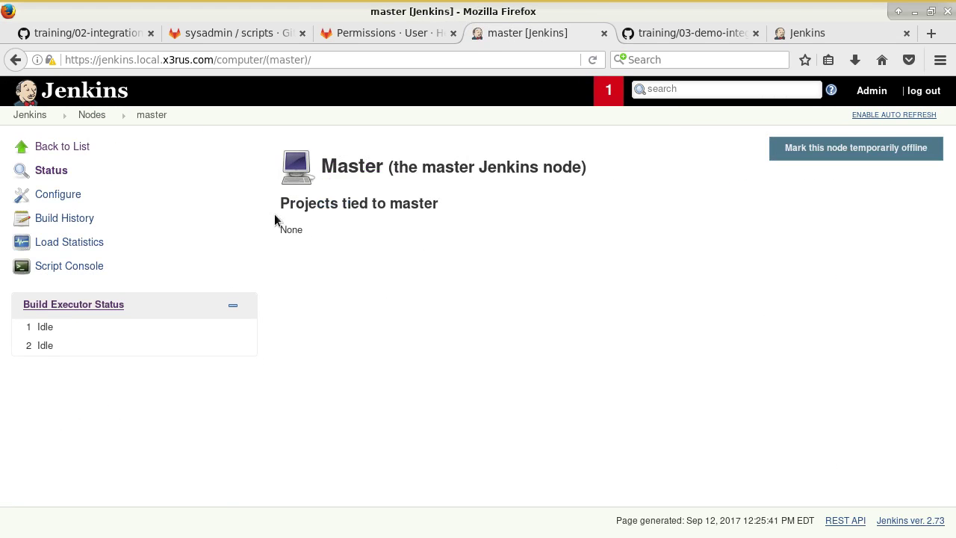
pyautogui.click(71, 195)
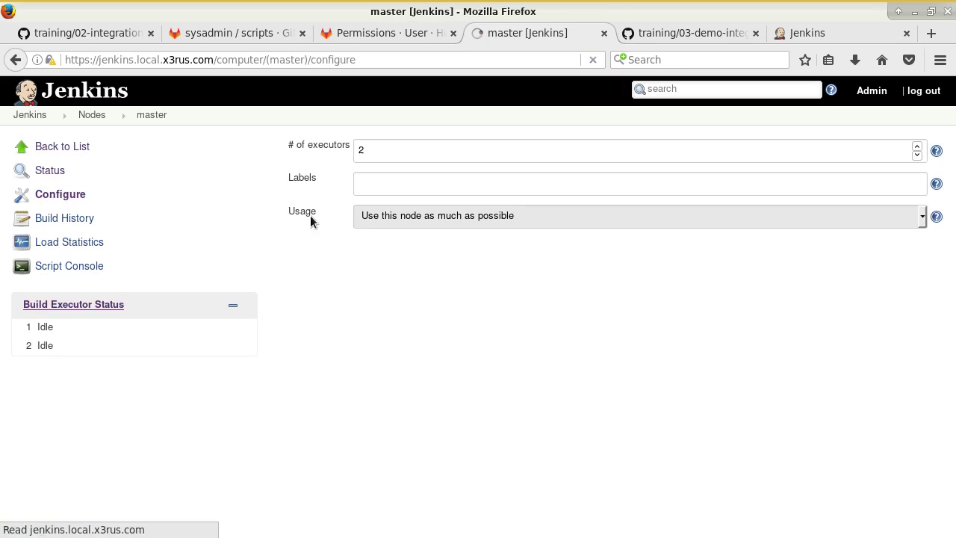
pyautogui.click(475, 216)
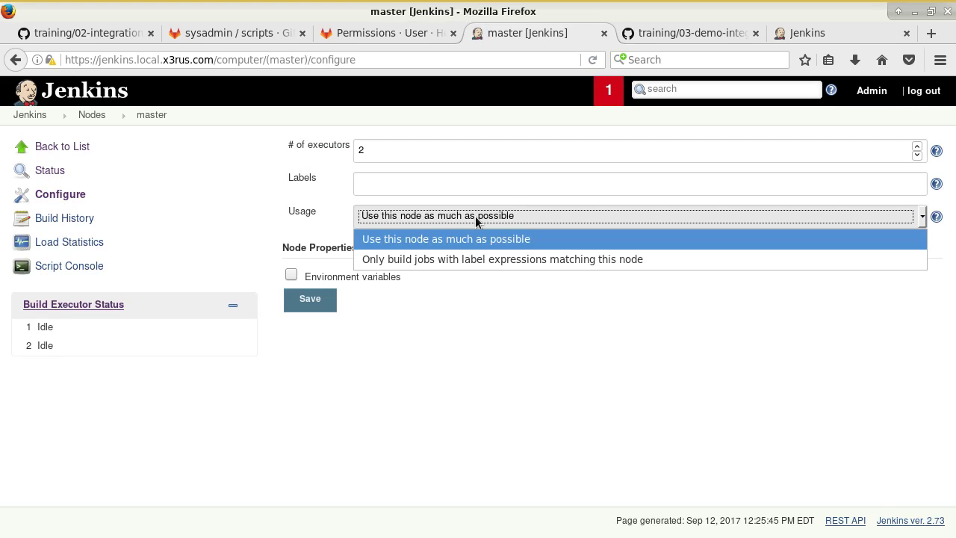
pyautogui.click(445, 259)
pyautogui.click(407, 186)
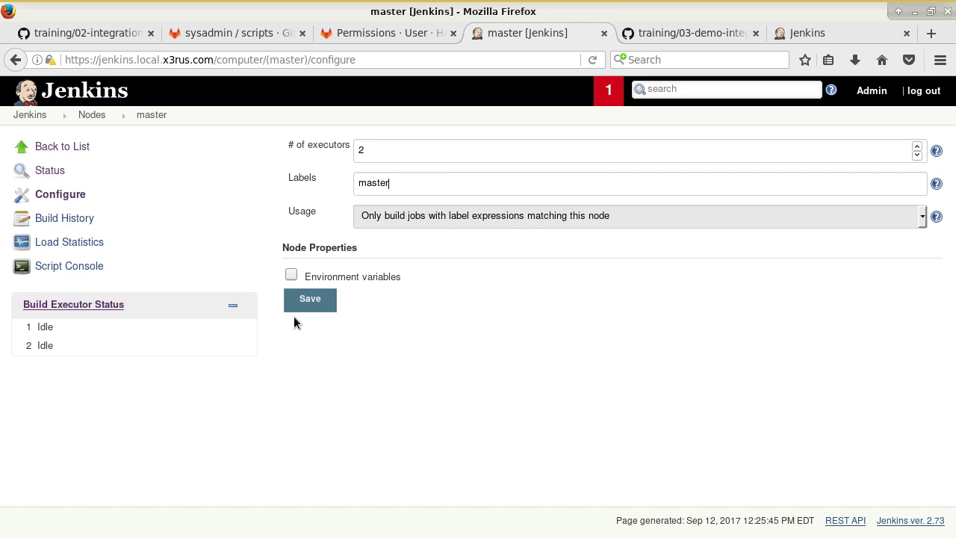
pyautogui.click(315, 300)
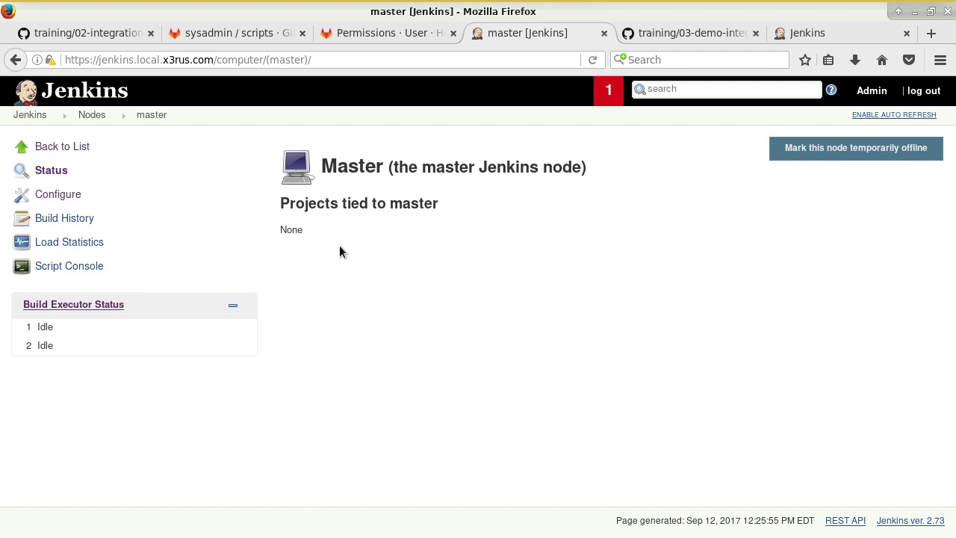
pyautogui.click(45, 195)
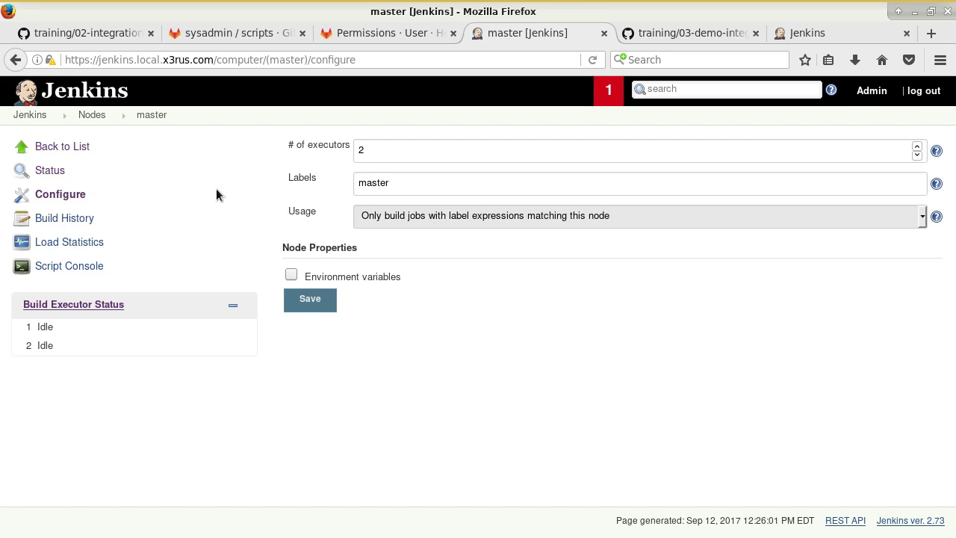
pyautogui.click(29, 115)
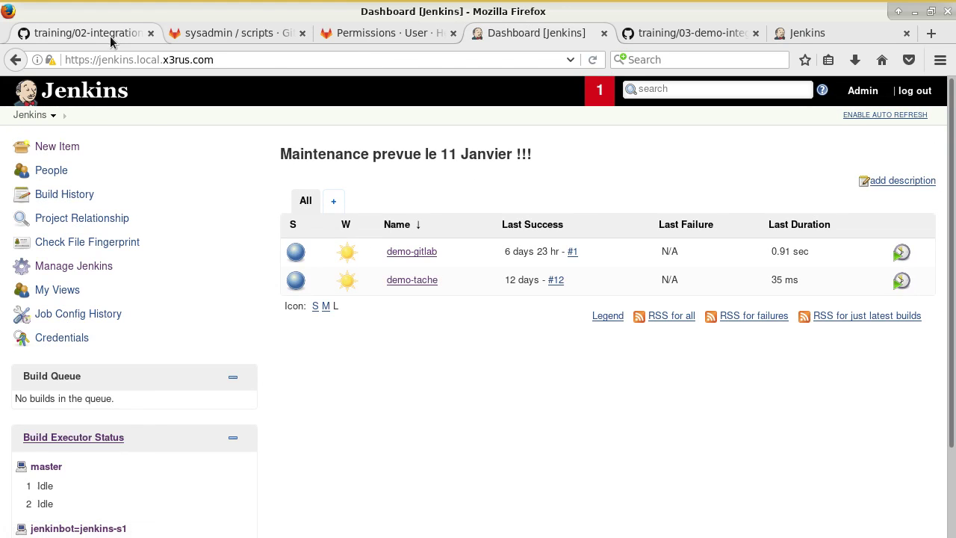
# Review the slave node field explanations in the GitHub guide 02-integration-gitlab-et-slave.md, continuing to the section Démonstration de l'utilisation.
pyautogui.click(109, 37)
pyautogui.scroll(-15, 342, 285)
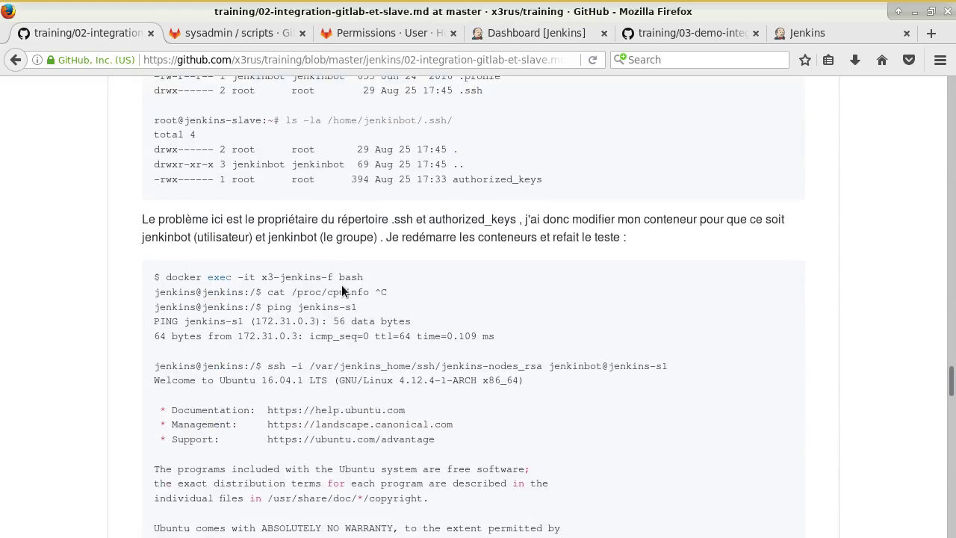
pyautogui.scroll(-15, 342, 284)
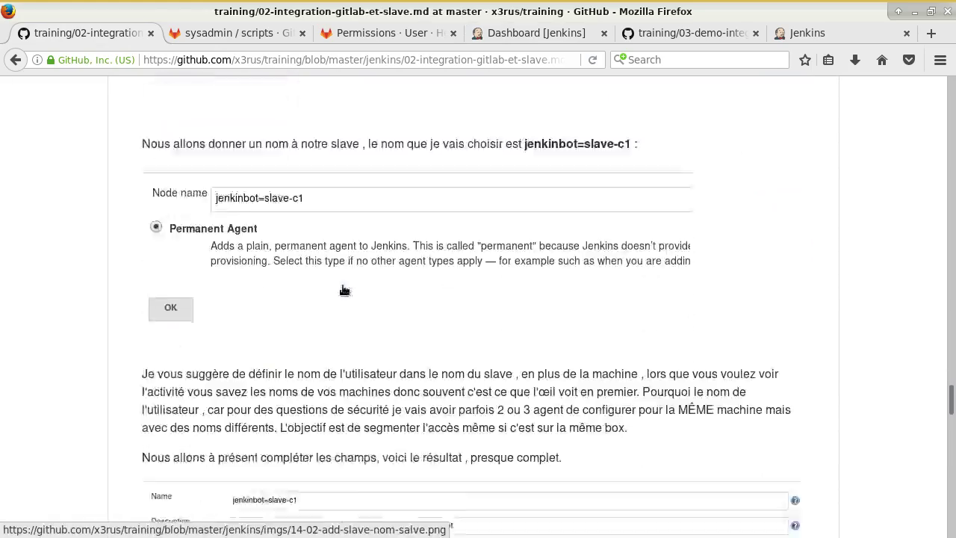
pyautogui.scroll(-5, 341, 291)
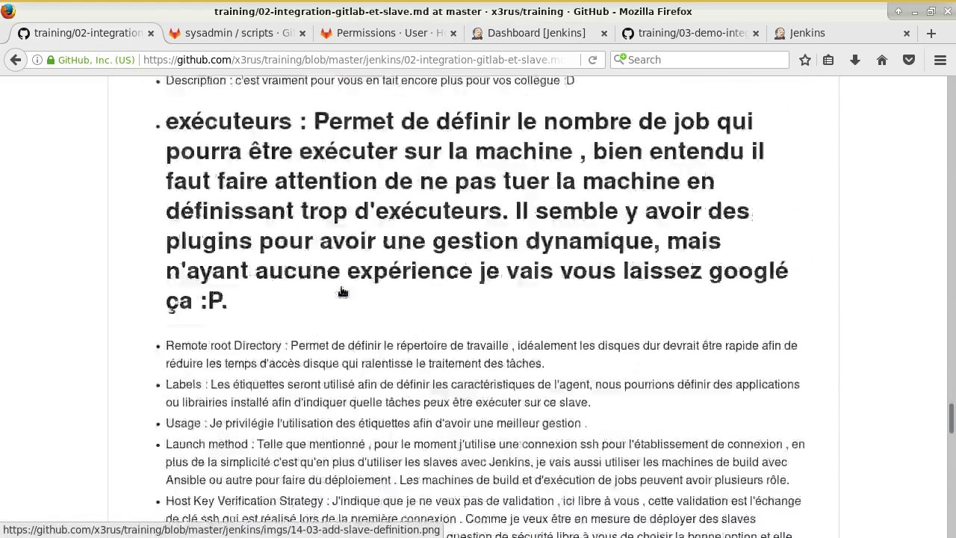
pyautogui.scroll(2, 342, 290)
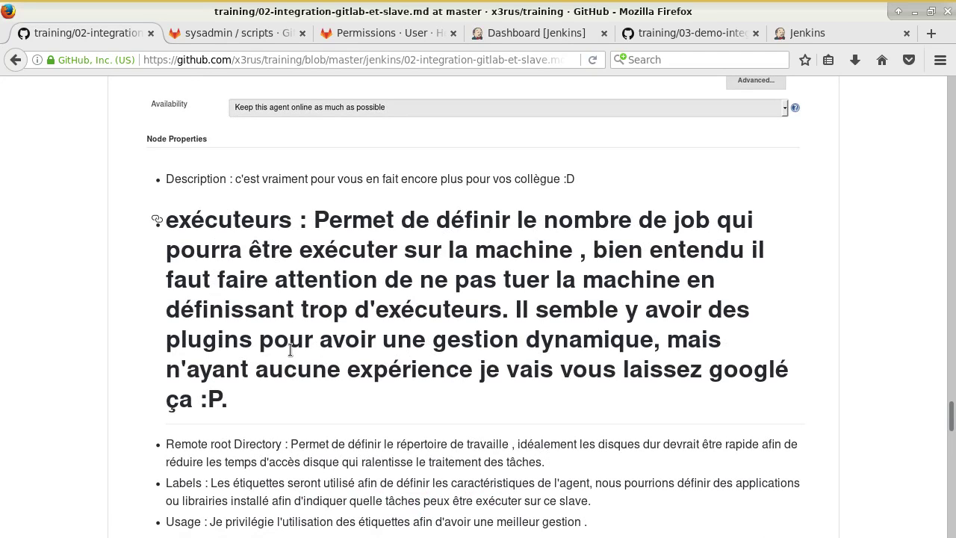
pyautogui.scroll(-12, 290, 350)
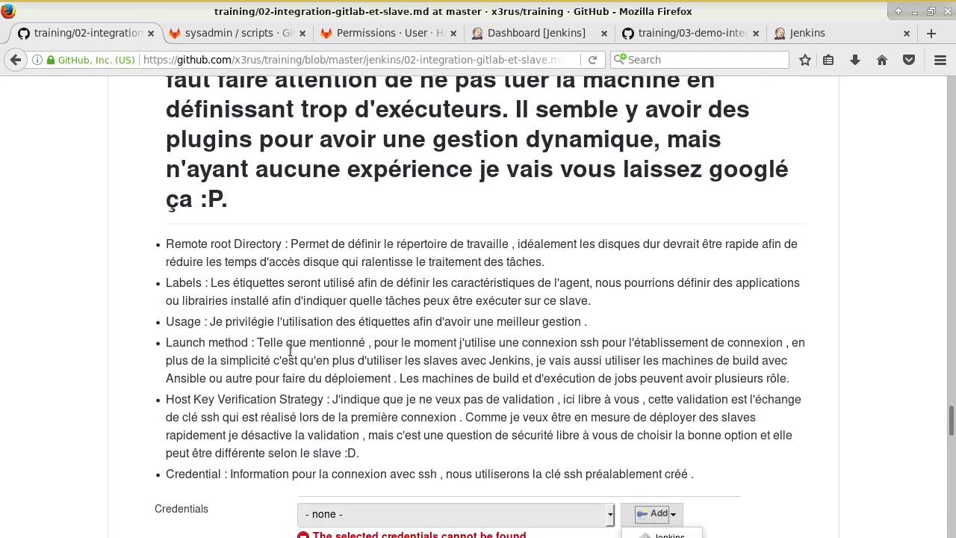
pyautogui.scroll(-20, 292, 354)
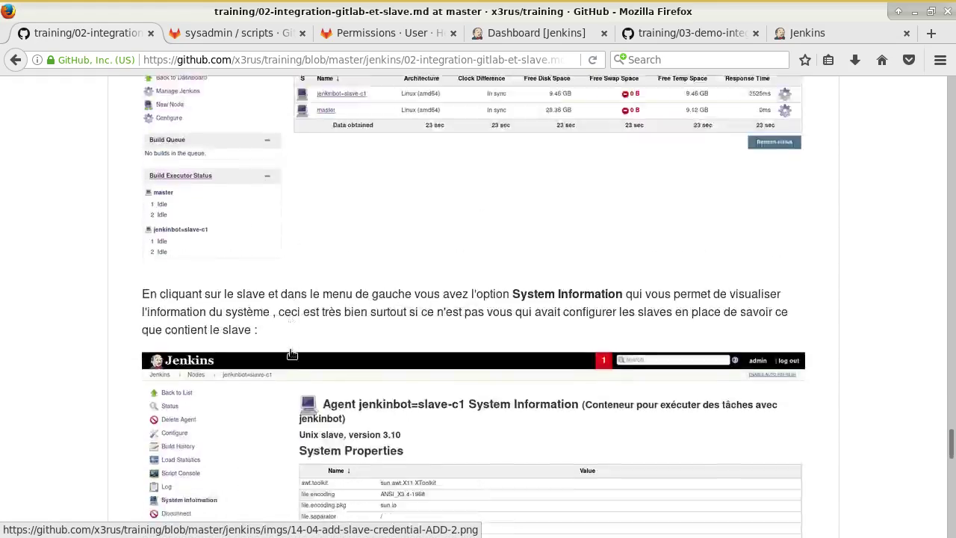
pyautogui.scroll(-20, 292, 354)
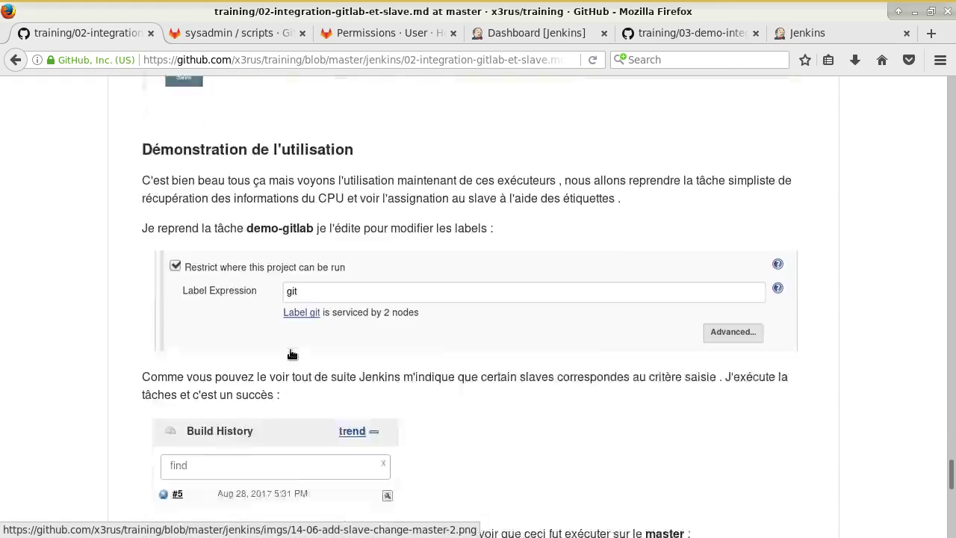
# Examine the guide's demo-gitlab console output for the node that ran the build, and its label expression example.
pyautogui.scroll(-3, 293, 354)
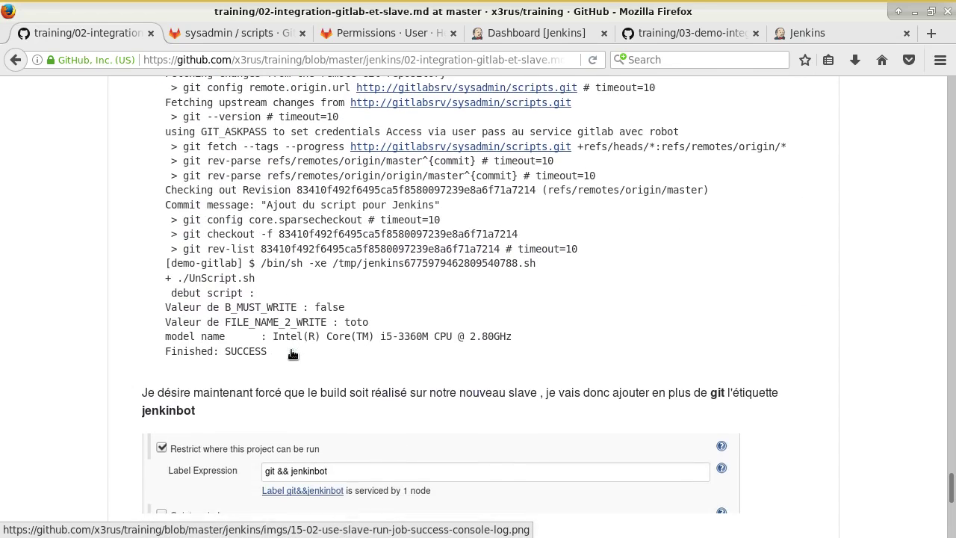
pyautogui.scroll(5, 292, 354)
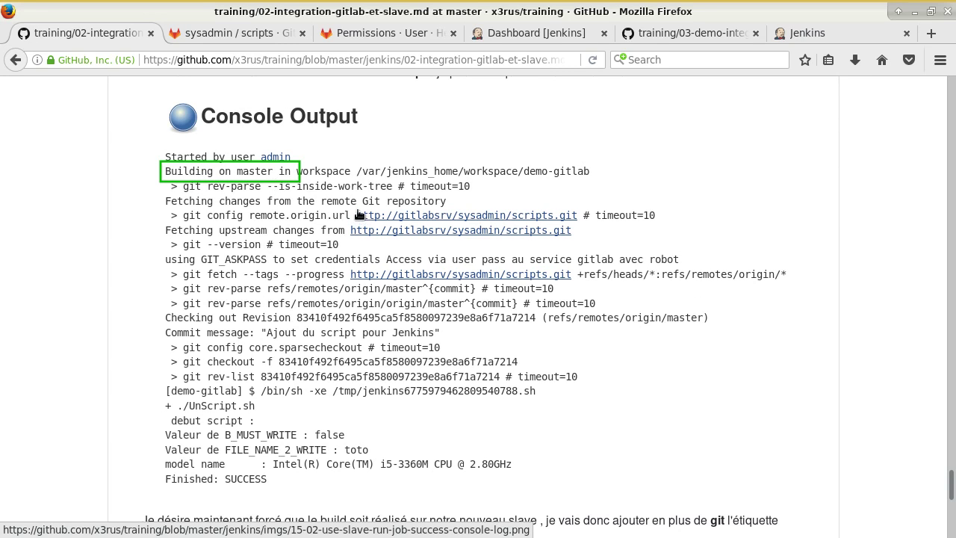
pyautogui.scroll(-5, 343, 226)
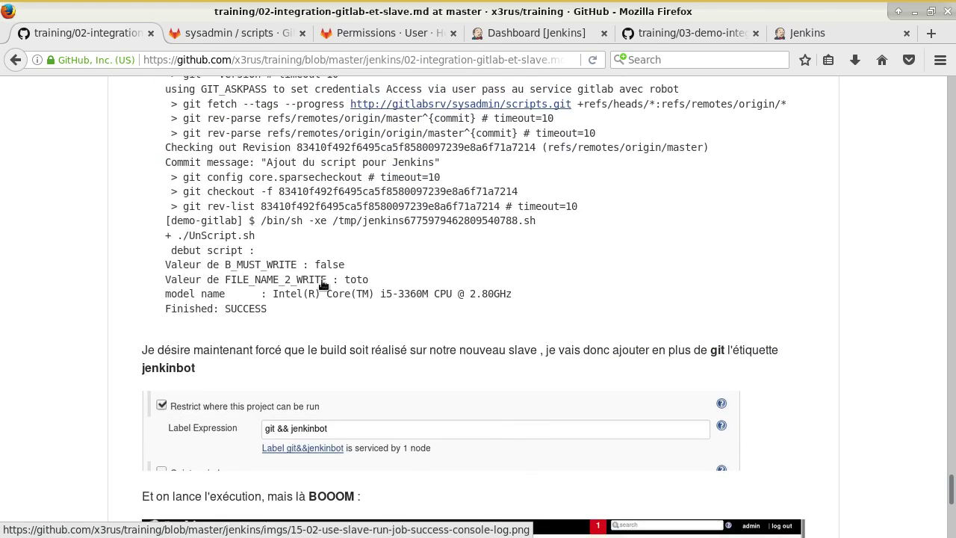
pyautogui.scroll(3, 327, 315)
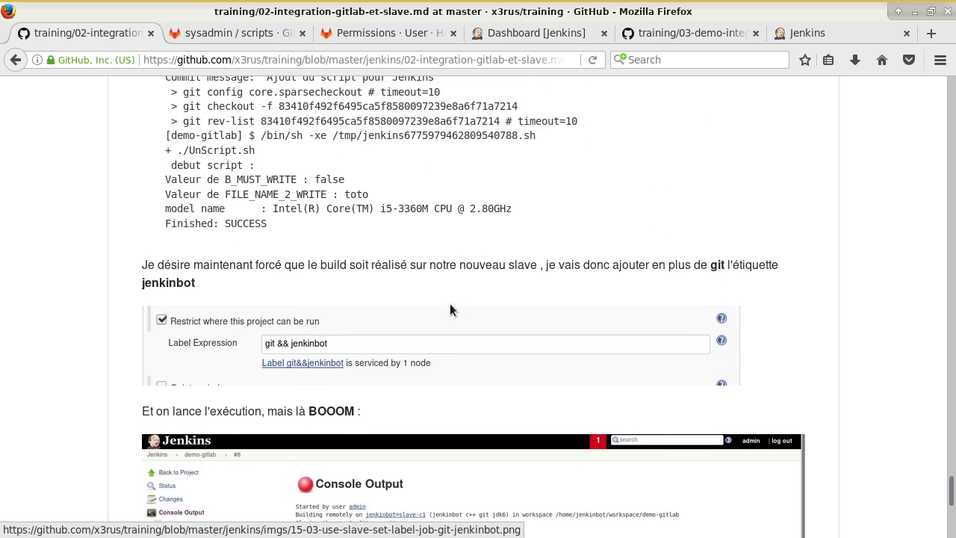
pyautogui.scroll(1, 423, 299)
pyautogui.scroll(3, 429, 316)
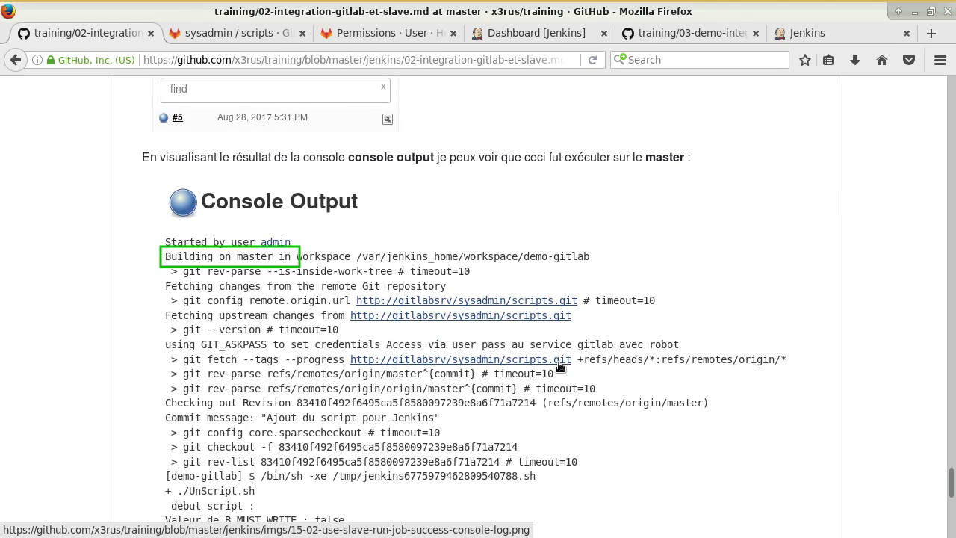
# Return to the Jenkins dashboard and open the configuration of the demo-gitlab project.
pyautogui.click(521, 35)
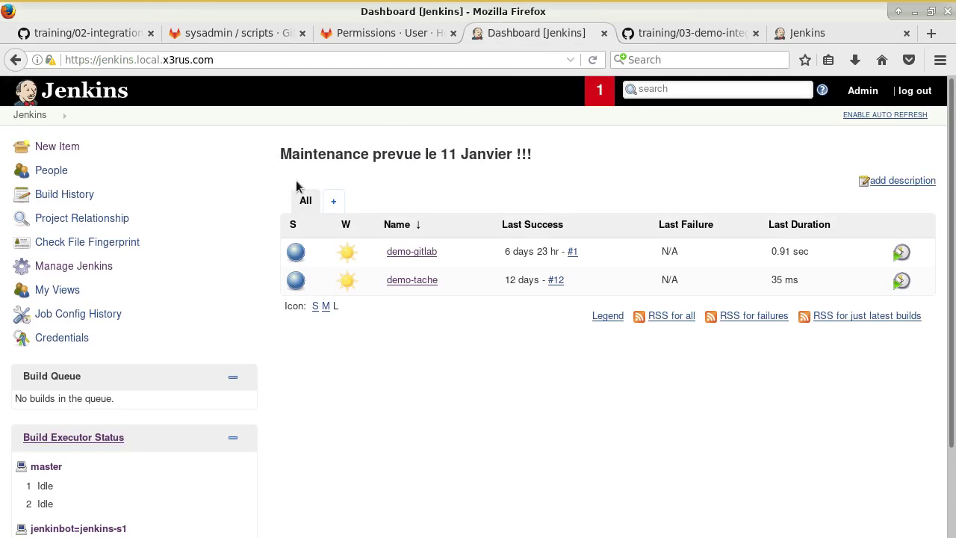
pyautogui.click(413, 252)
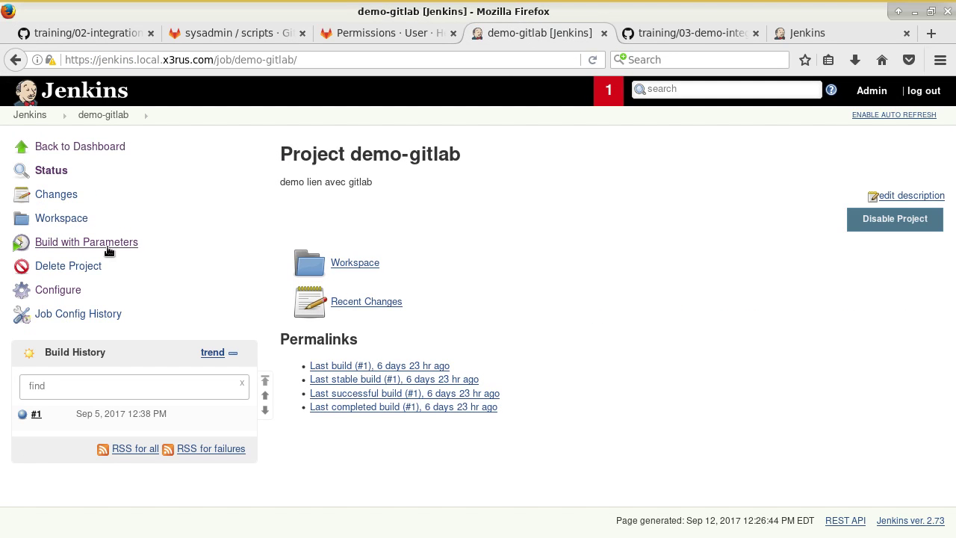
pyautogui.click(64, 292)
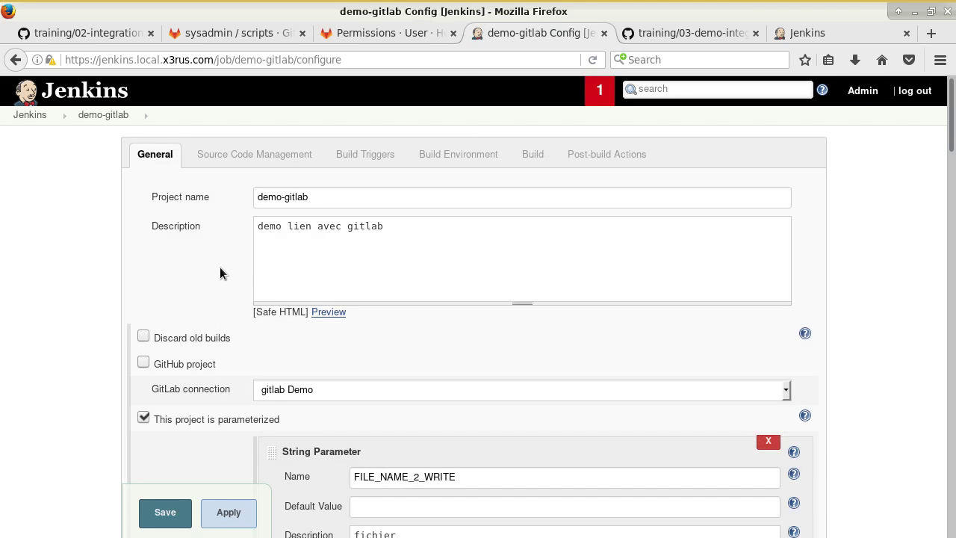
# Restrict where the demo-gitlab project can be run, using the label expression git.
pyautogui.scroll(-6, 255, 269)
pyautogui.scroll(9, 255, 269)
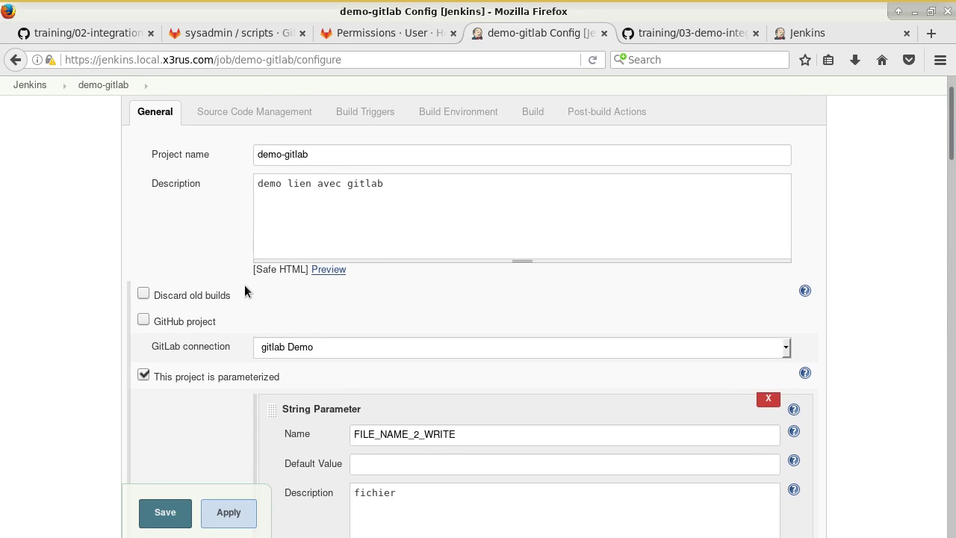
pyautogui.scroll(-10, 243, 309)
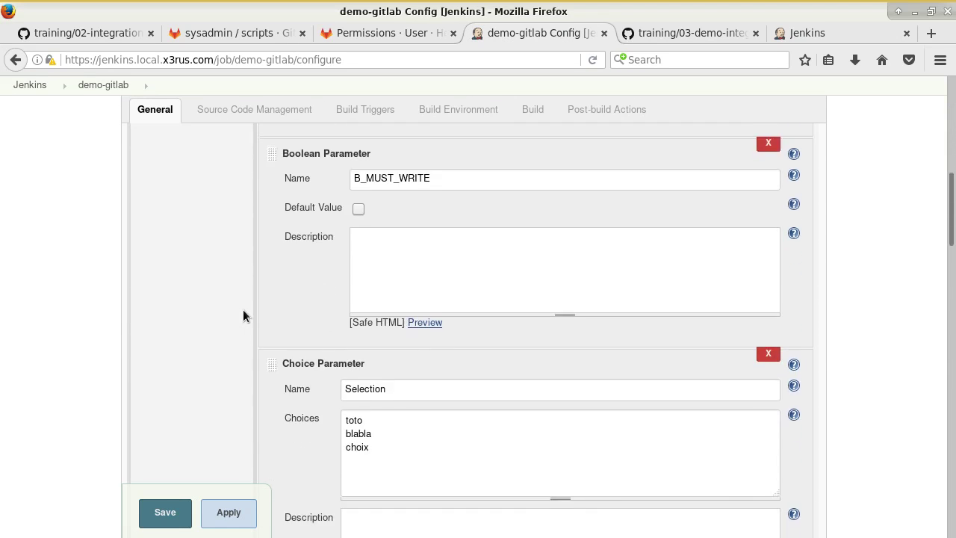
pyautogui.scroll(-3, 243, 309)
pyautogui.scroll(2, 320, 299)
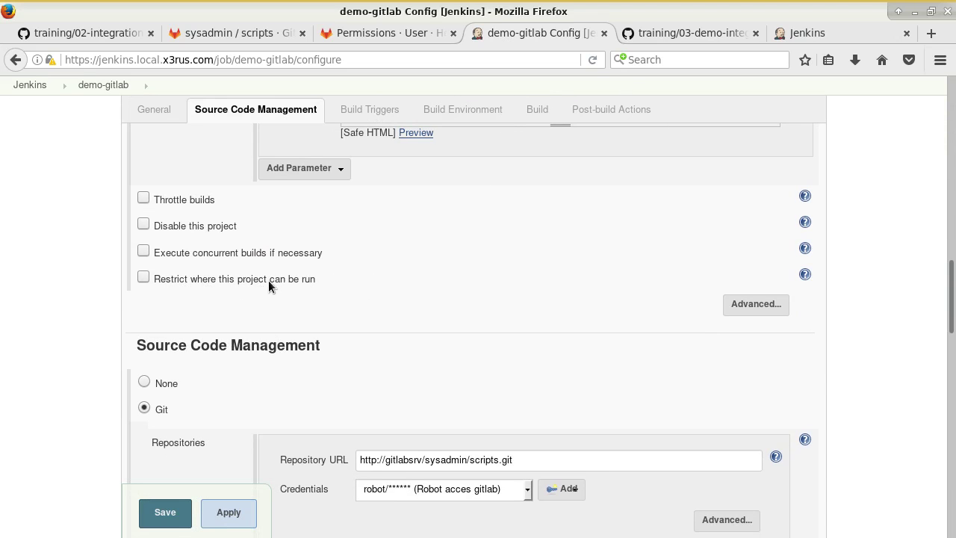
pyautogui.scroll(-10, 282, 278)
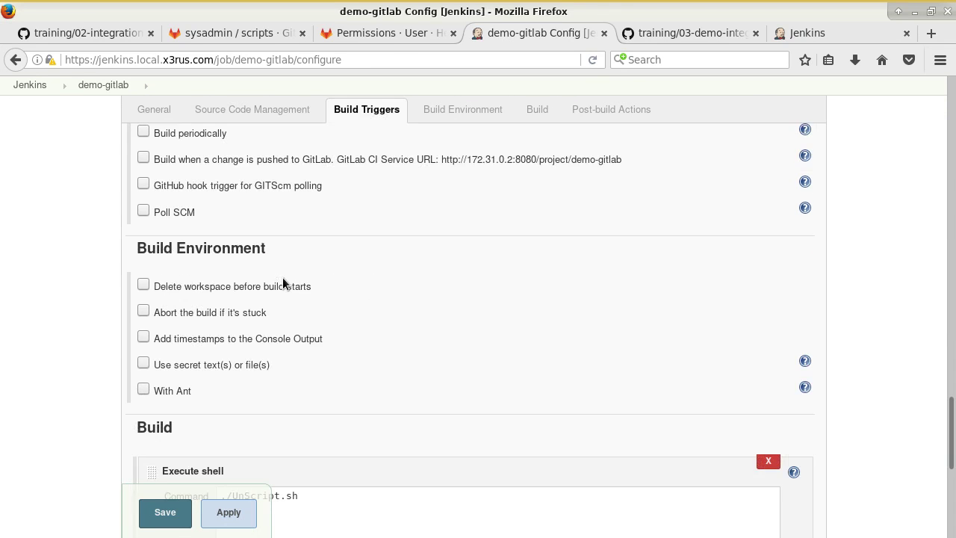
pyautogui.scroll(5, 296, 272)
pyautogui.scroll(8, 311, 302)
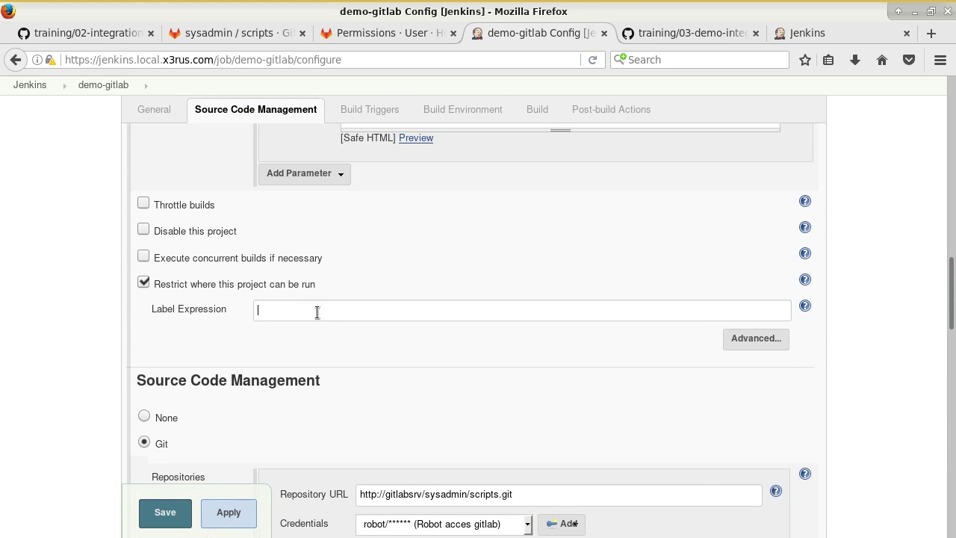
pyautogui.click(408, 273)
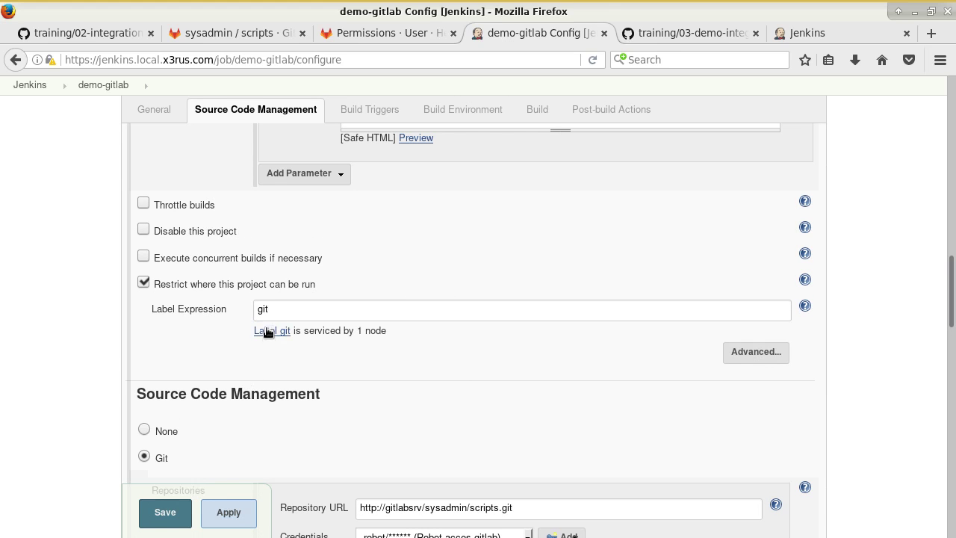
# Check how many nodes service the git label, open its label page in a separate tab and inspect the page's address.
pyautogui.moveTo(357, 330); pyautogui.dragTo(391, 331)
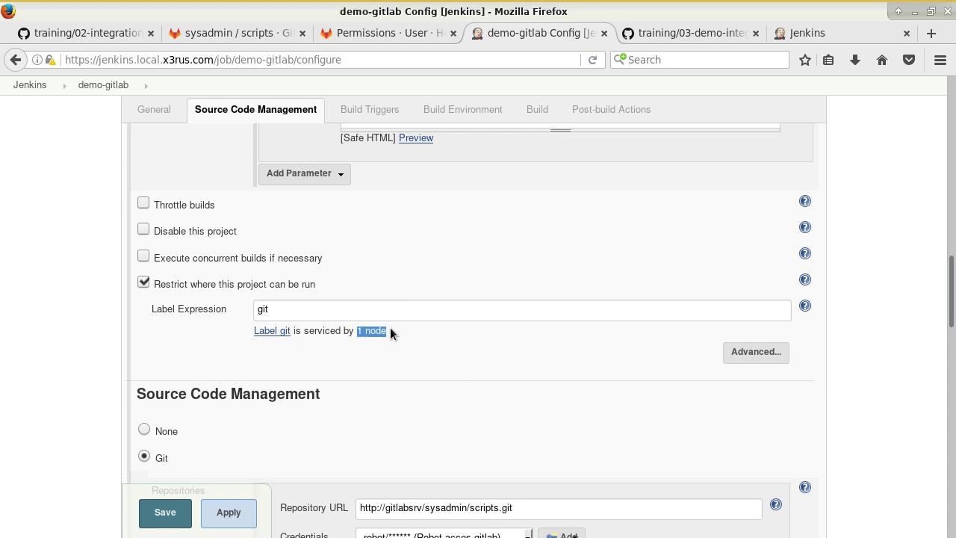
pyautogui.middleClick(281, 331)
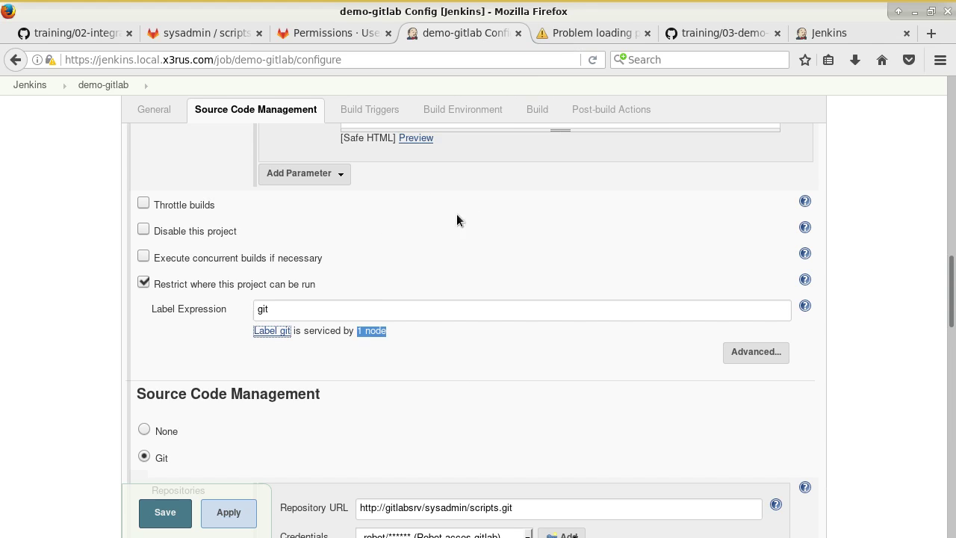
pyautogui.click(598, 33)
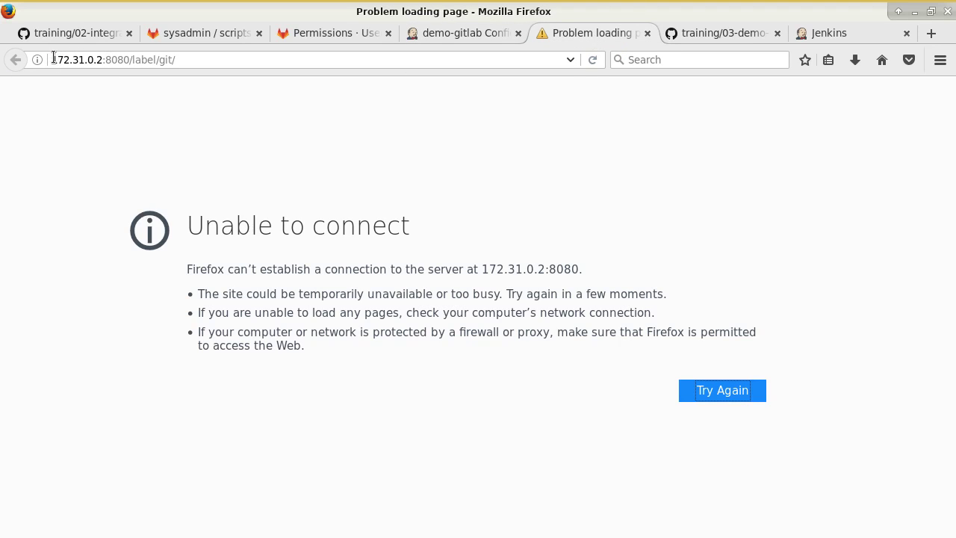
pyautogui.moveTo(53, 58); pyautogui.dragTo(169, 59)
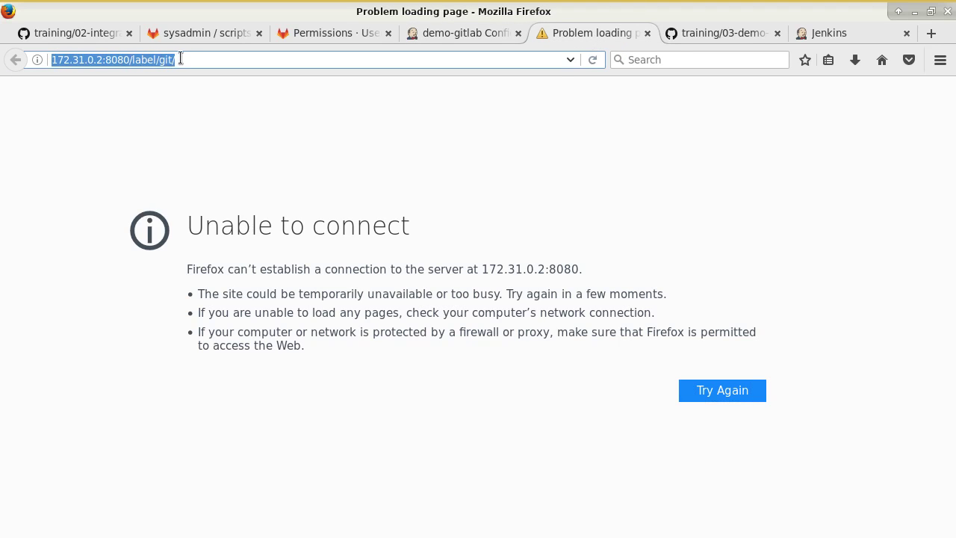
pyautogui.click(183, 59)
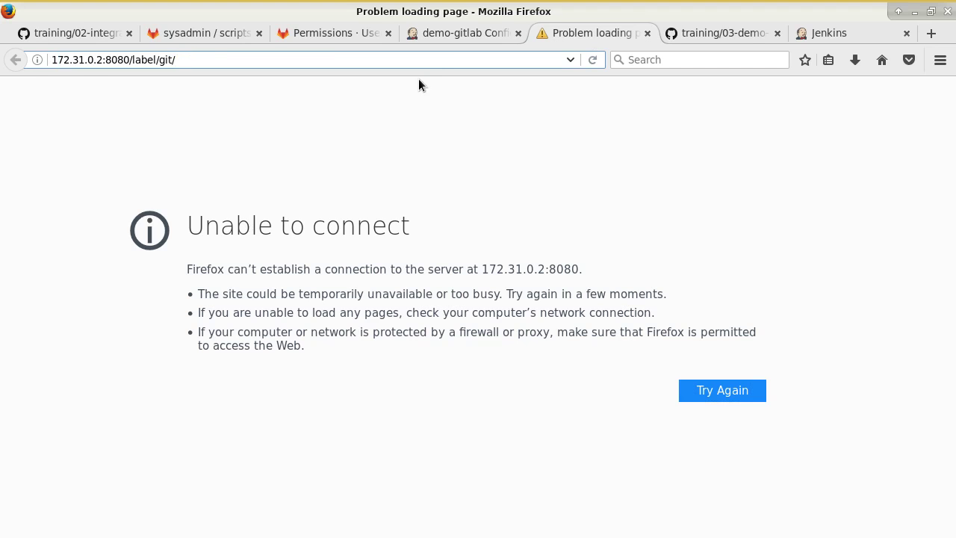
# Open Jenkins' global system configuration in a separate tab, keeping the demo-gitlab form open, and find the Jenkins Location settings.
pyautogui.click(442, 35)
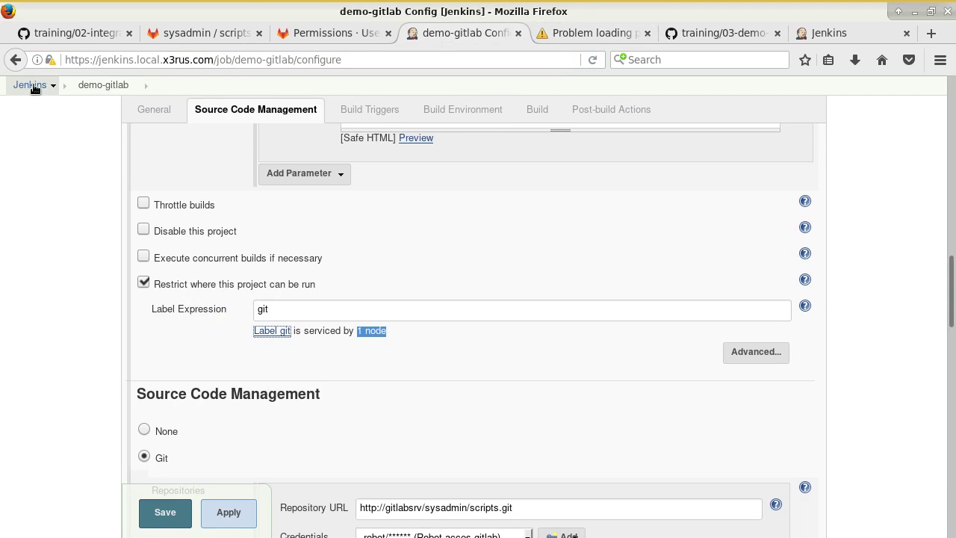
pyautogui.middleClick(33, 88)
pyautogui.click(515, 36)
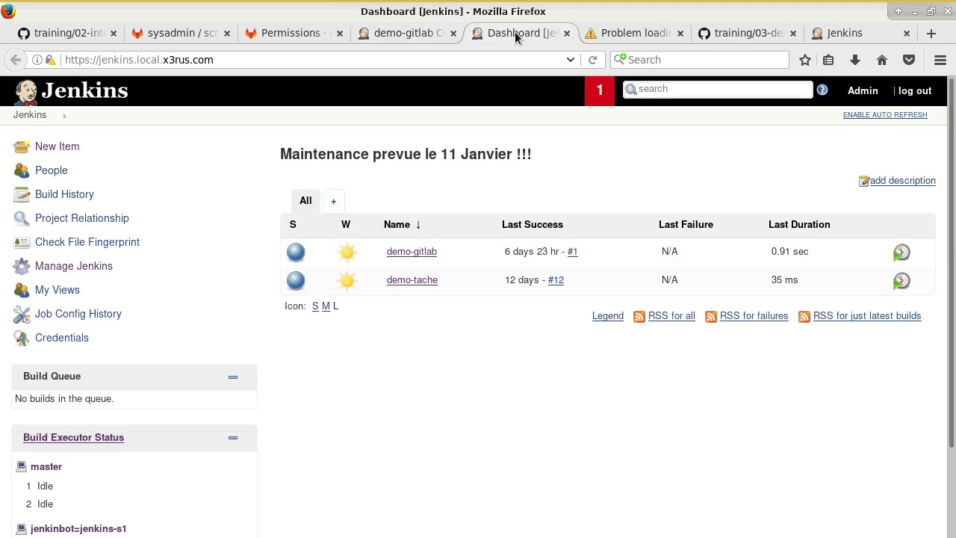
pyautogui.click(83, 273)
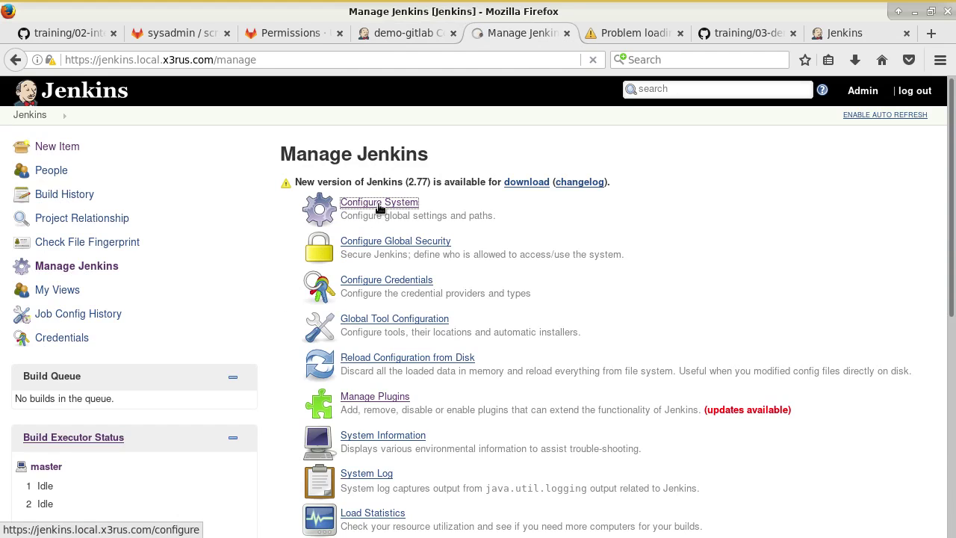
pyautogui.click(379, 208)
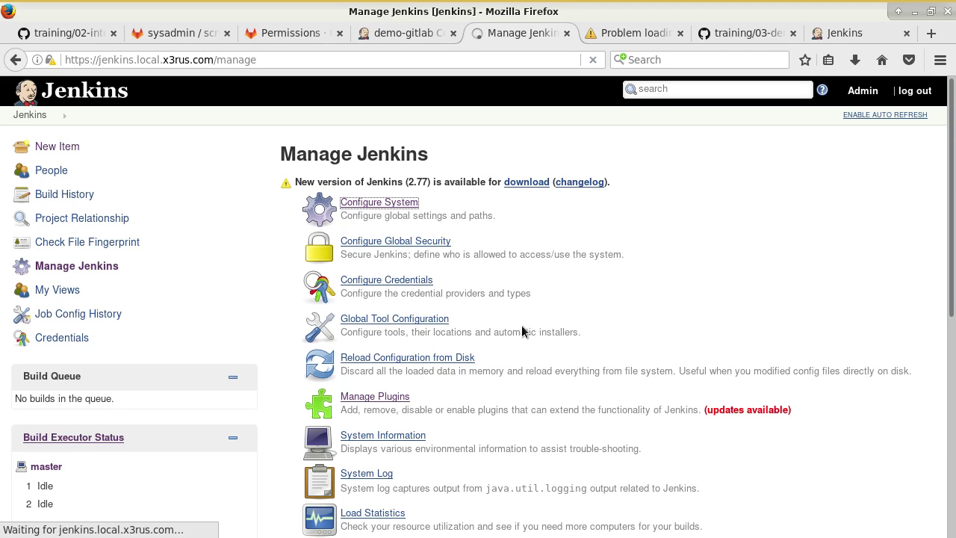
pyautogui.scroll(-1, 529, 331)
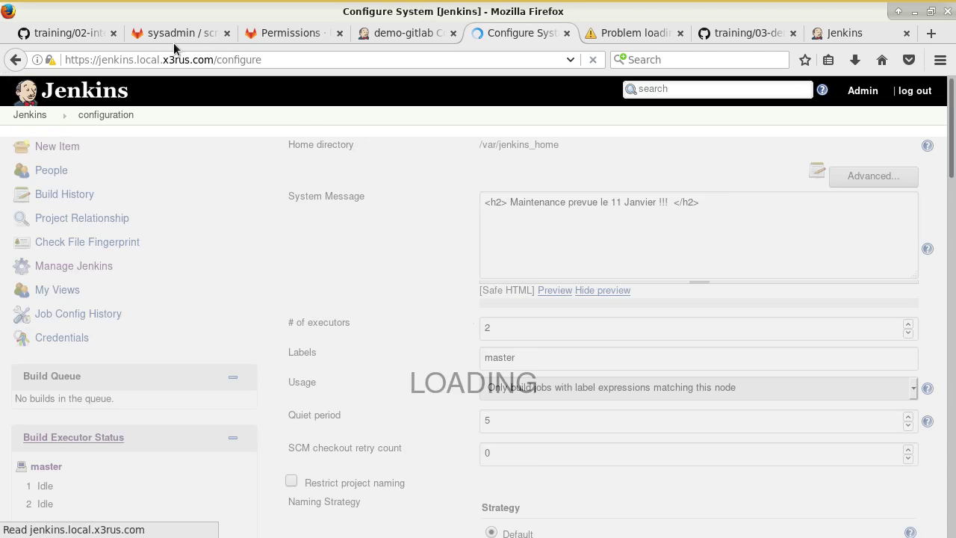
pyautogui.scroll(-20, 431, 287)
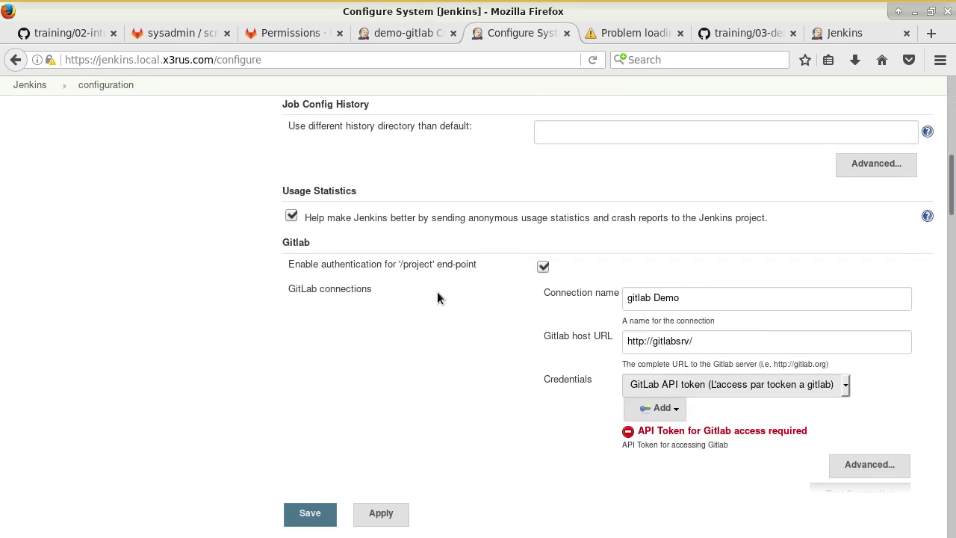
pyautogui.scroll(-3, 458, 291)
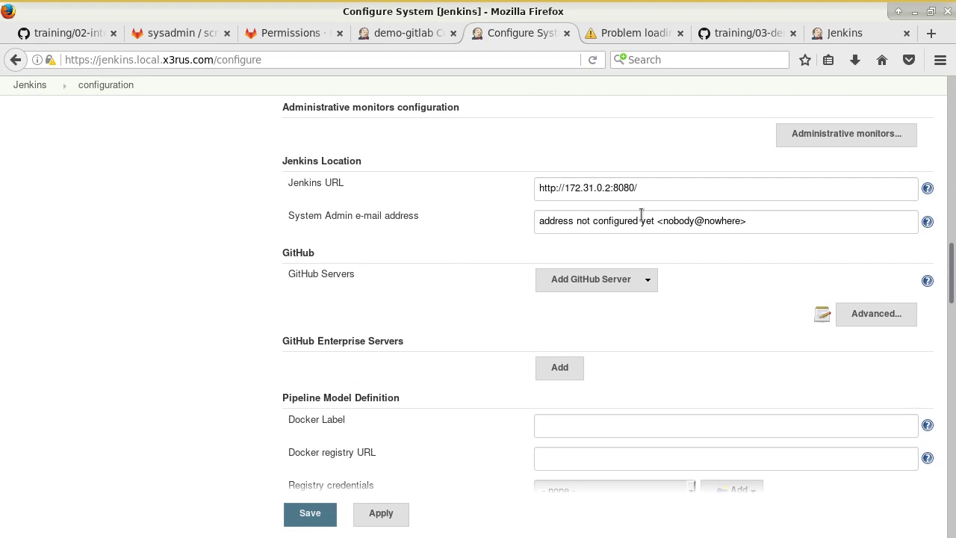
pyautogui.click(556, 188)
pyautogui.write('s')
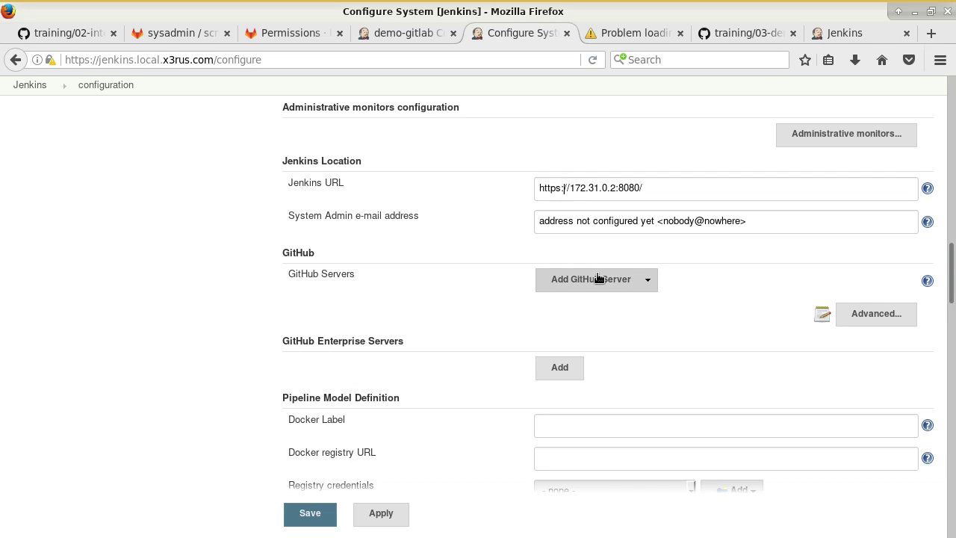
pyautogui.hotkey('shift', 'End')
pyautogui.press('Delete')
pyautogui.moveTo(216, 59); pyautogui.dragTo(101, 61)
pyautogui.hotkey('ctrl', 'c')
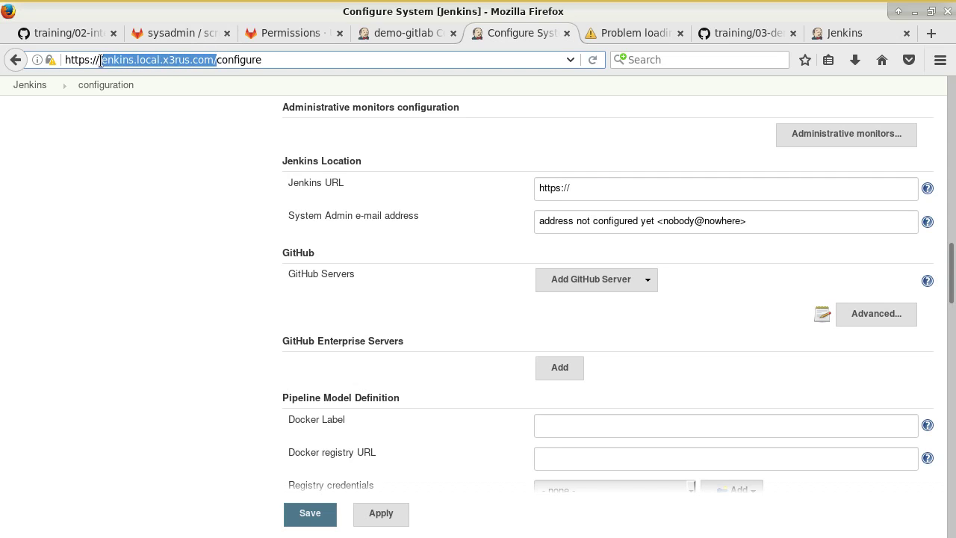
pyautogui.click(585, 187)
pyautogui.hotkey('ctrl', 'v')
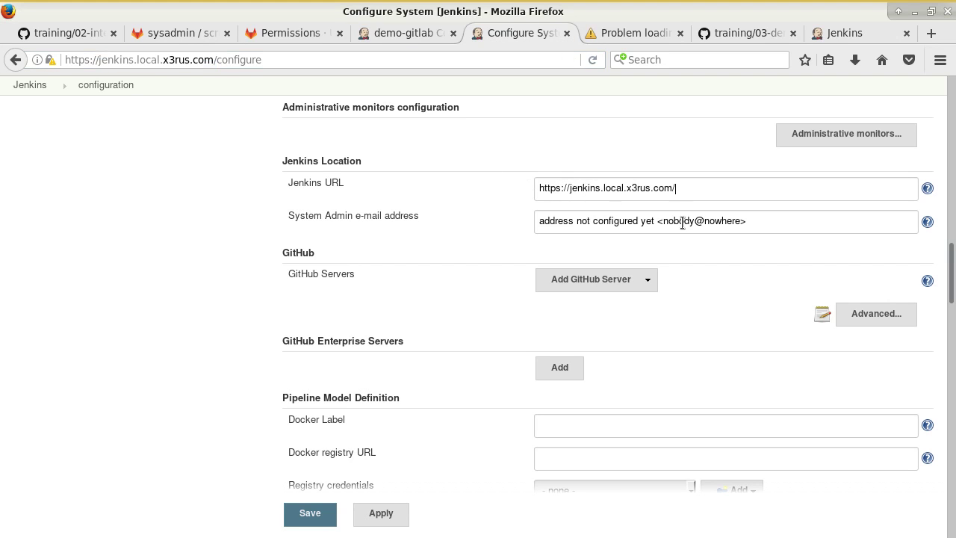
pyautogui.click(306, 515)
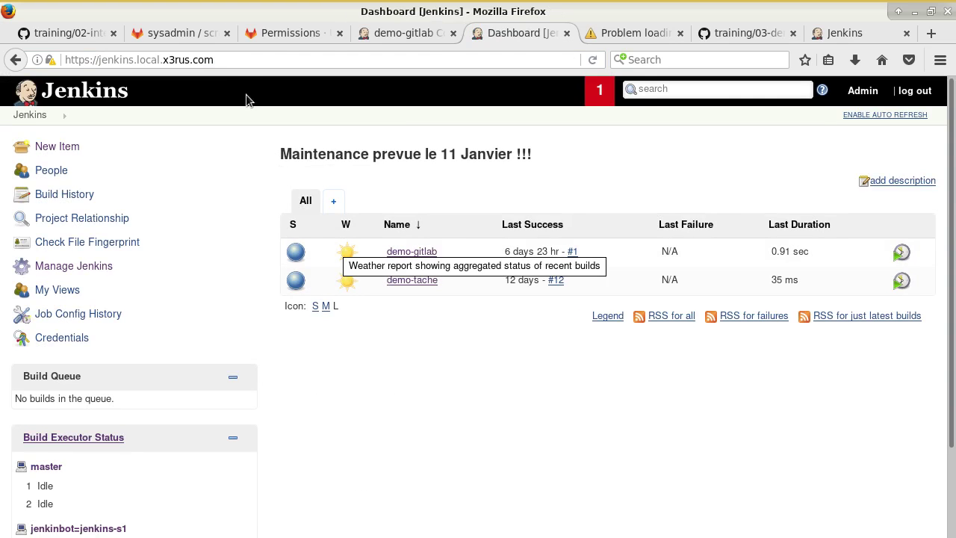
# Return to the demo-gitlab form, leave it without saving and reopen the project's configuration.
pyautogui.click(408, 39)
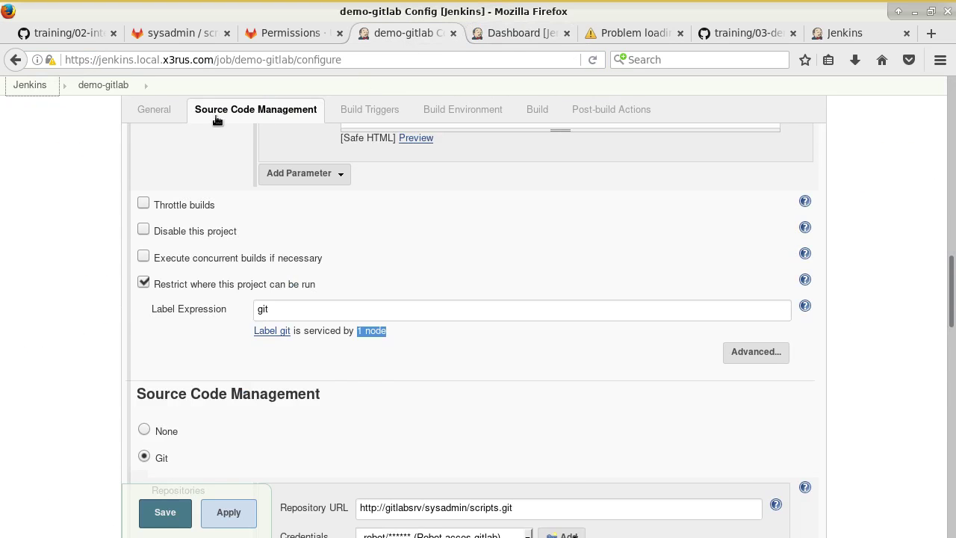
pyautogui.click(103, 84)
pyautogui.click(692, 286)
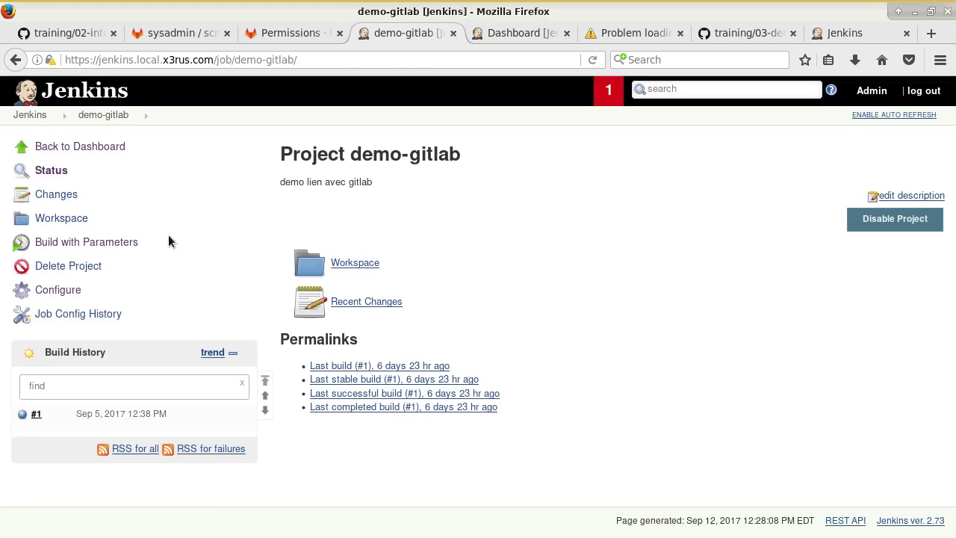
pyautogui.click(60, 290)
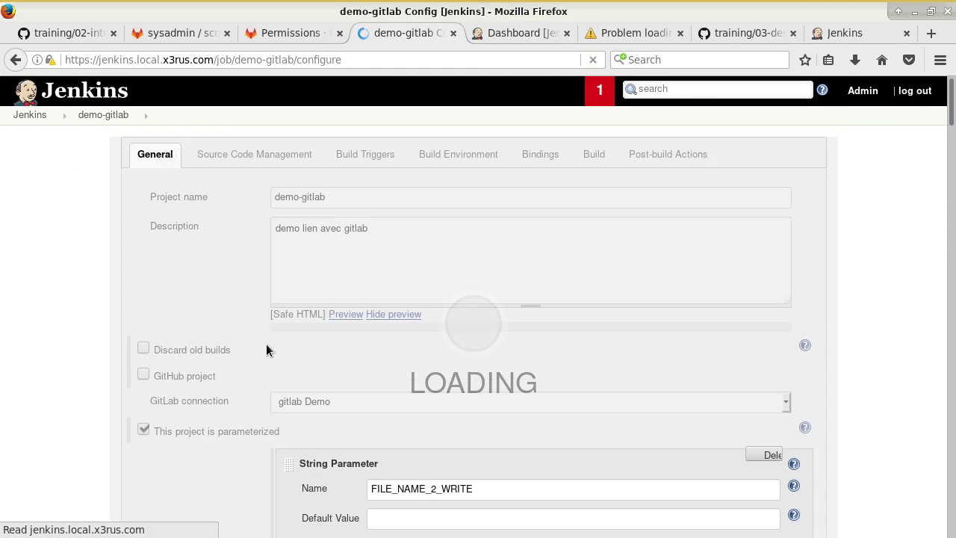
# Restrict where the demo-gitlab project can be run again, using the suggested label expression git.
pyautogui.scroll(-10, 291, 303)
pyautogui.scroll(-10, 291, 295)
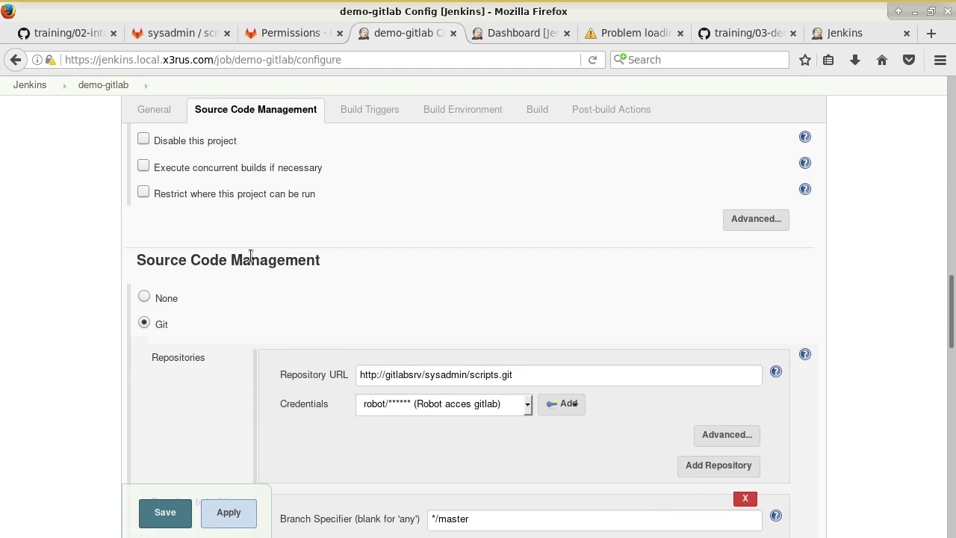
pyautogui.scroll(-10, 194, 192)
pyautogui.scroll(12, 240, 263)
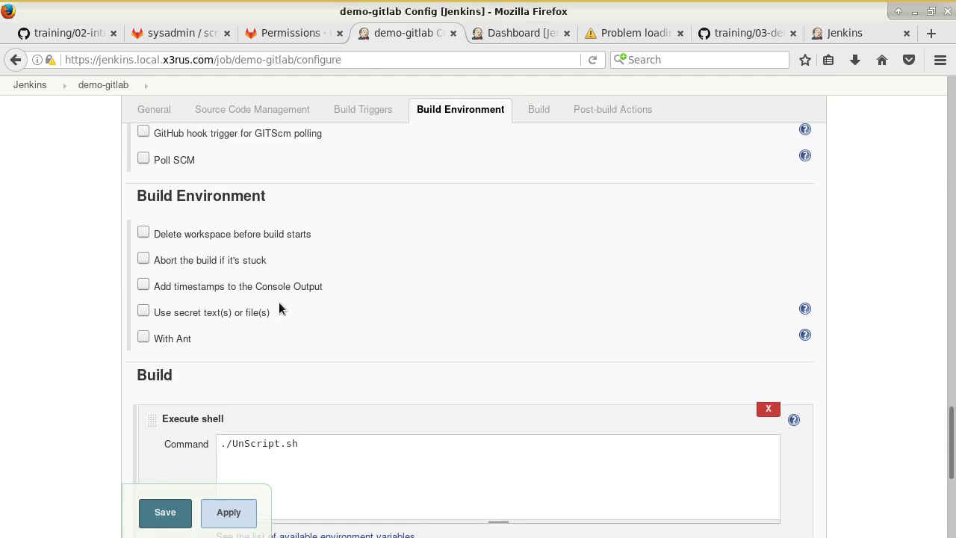
pyautogui.scroll(1, 247, 313)
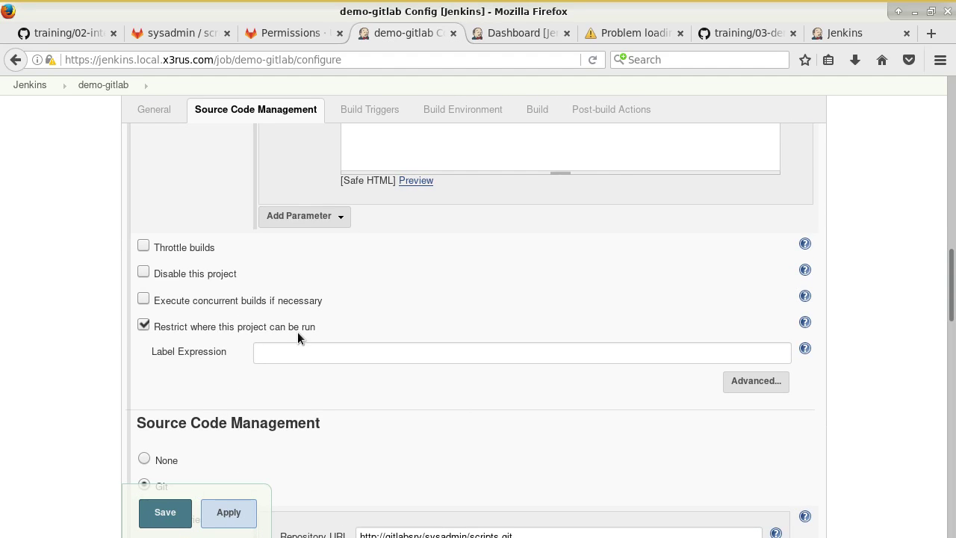
pyautogui.write('it')
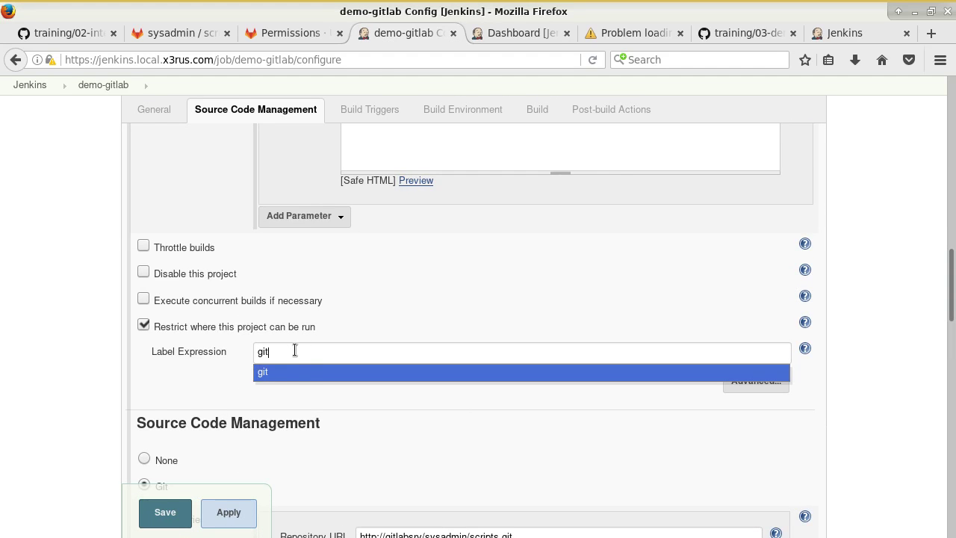
pyautogui.click(291, 380)
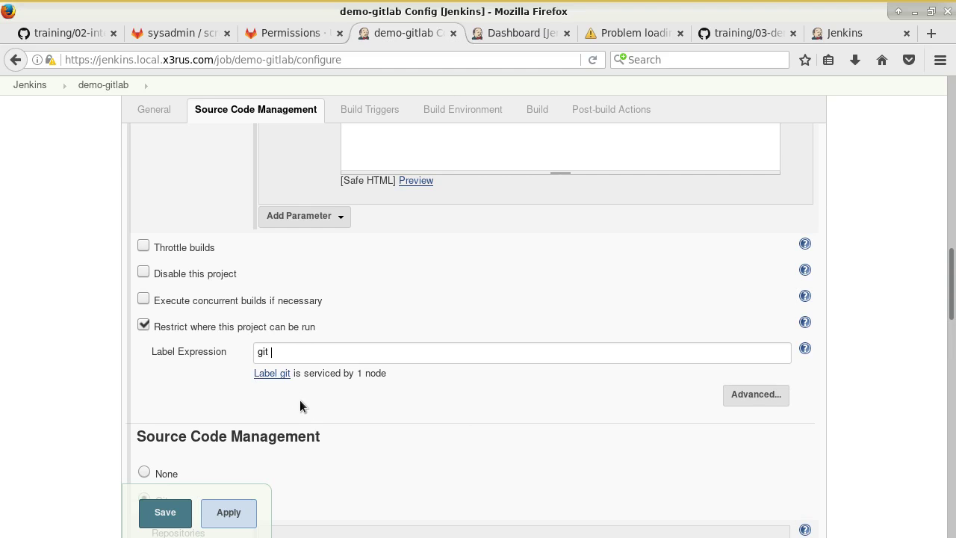
# Open the git label's page in a separate tab and check its name, nodes and projects.
pyautogui.middleClick(270, 376)
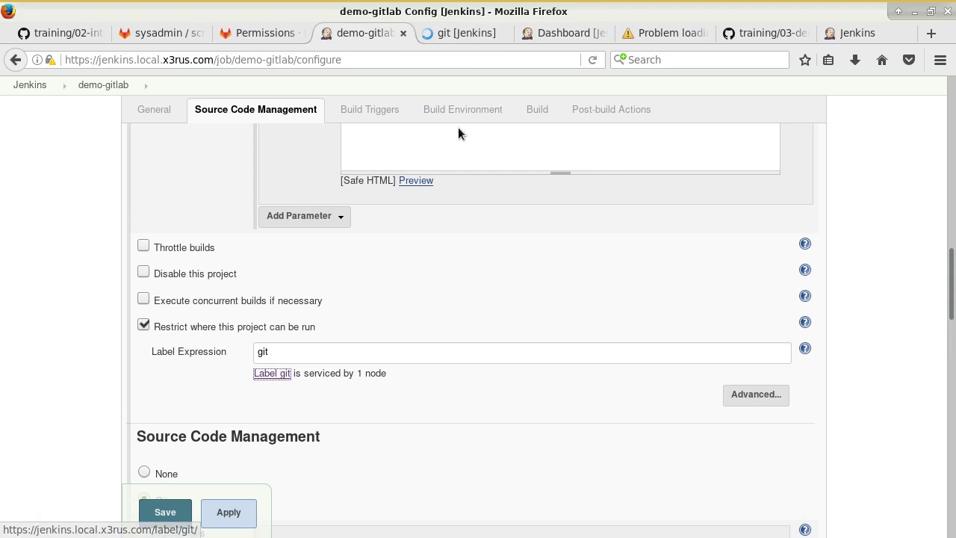
pyautogui.click(457, 36)
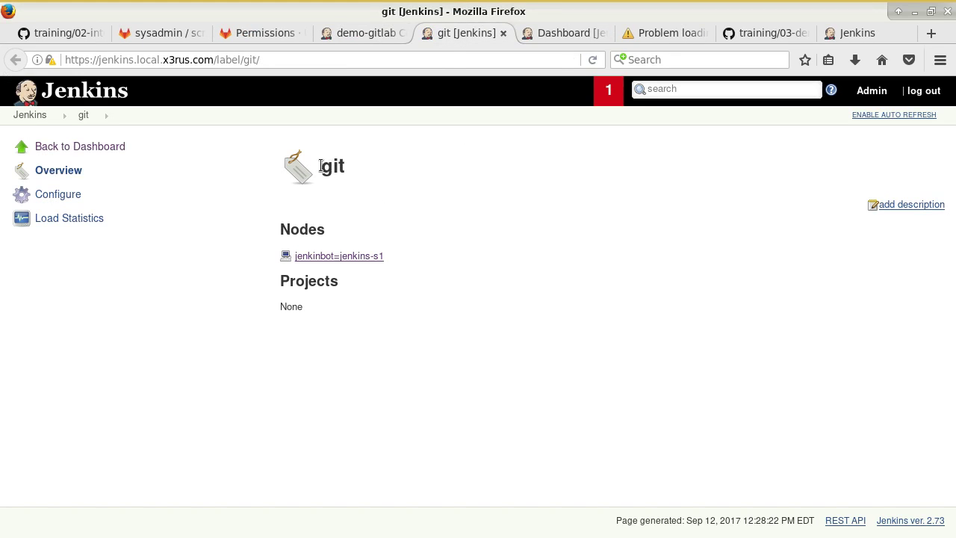
pyautogui.moveTo(322, 166); pyautogui.dragTo(352, 164)
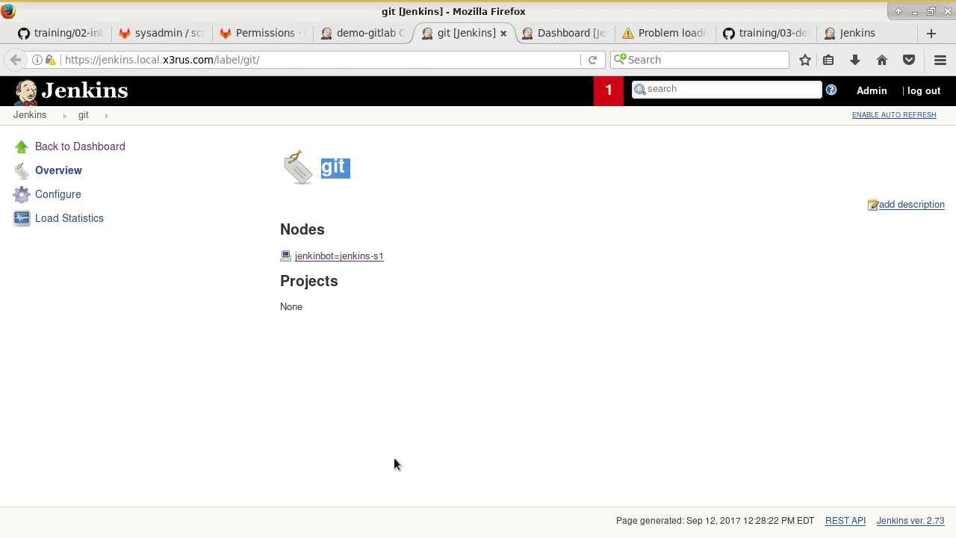
# Save the demo-gitlab configuration and start a build with the default parameters.
pyautogui.click(396, 36)
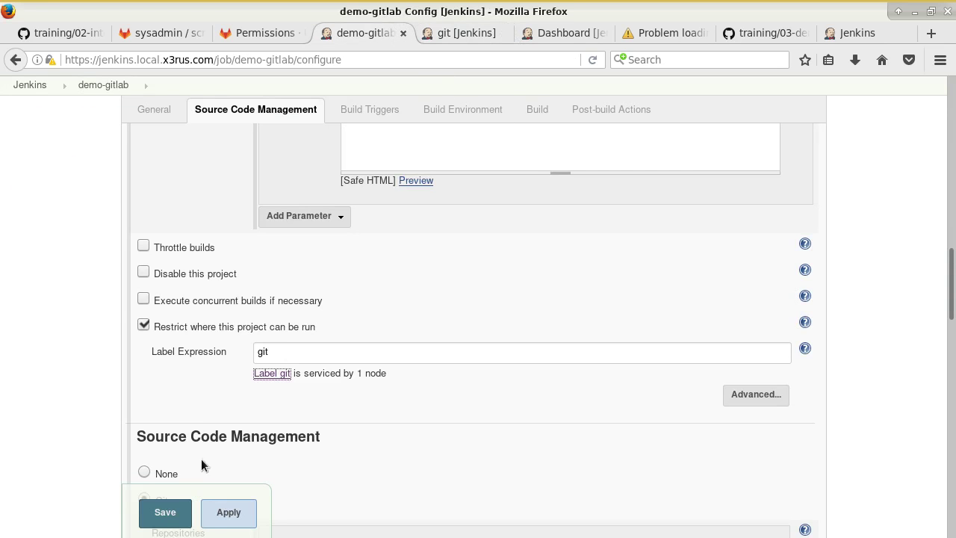
pyautogui.click(163, 513)
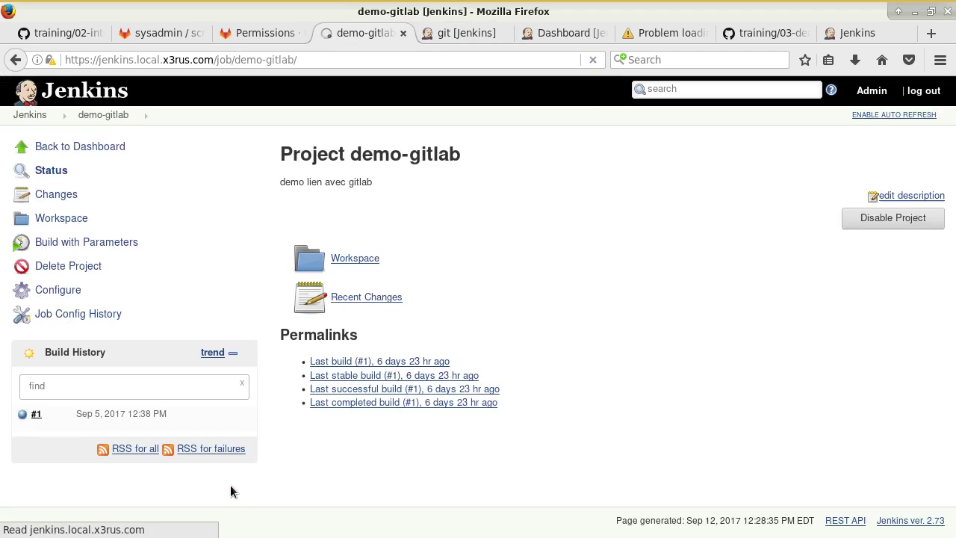
pyautogui.click(100, 246)
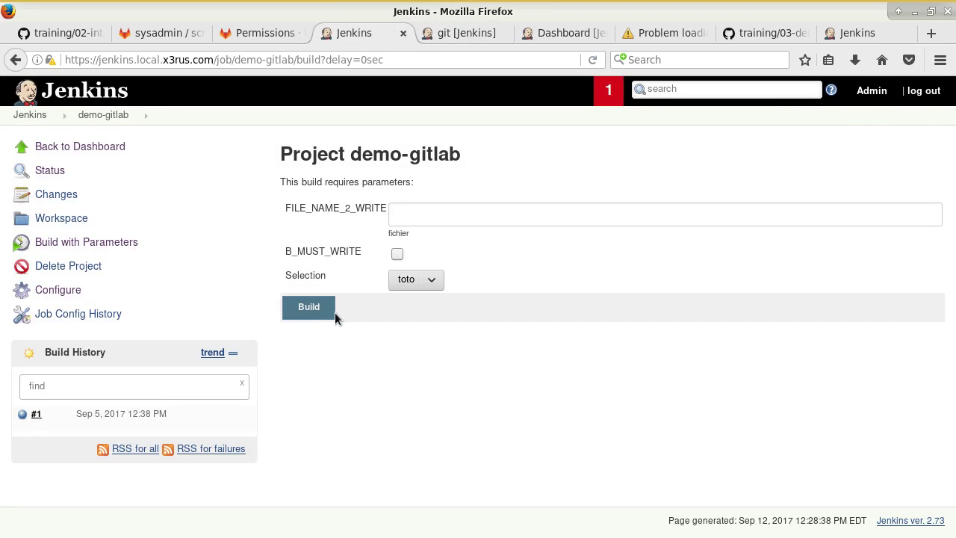
pyautogui.click(311, 312)
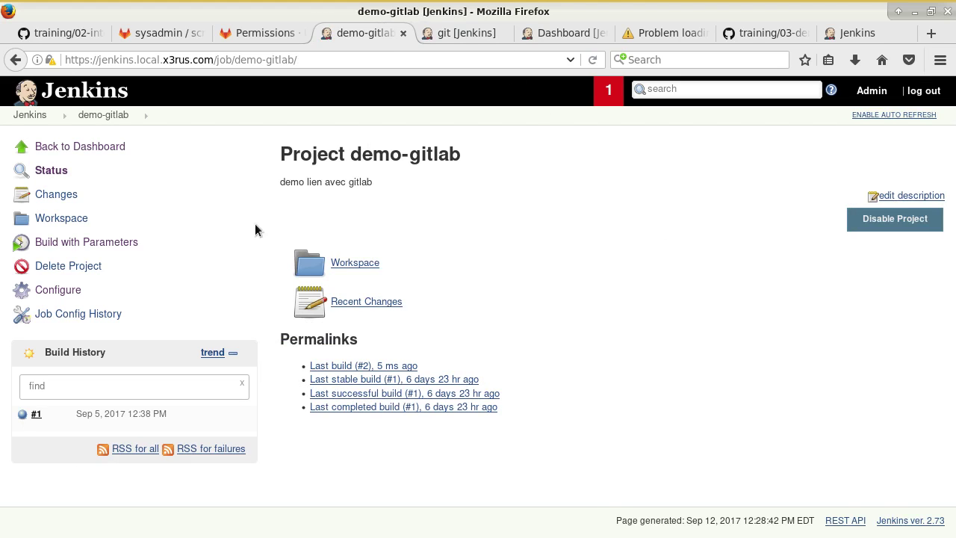
# Refresh the demo-gitlab page and open the console output of build #2 at its beginning.
pyautogui.click(592, 59)
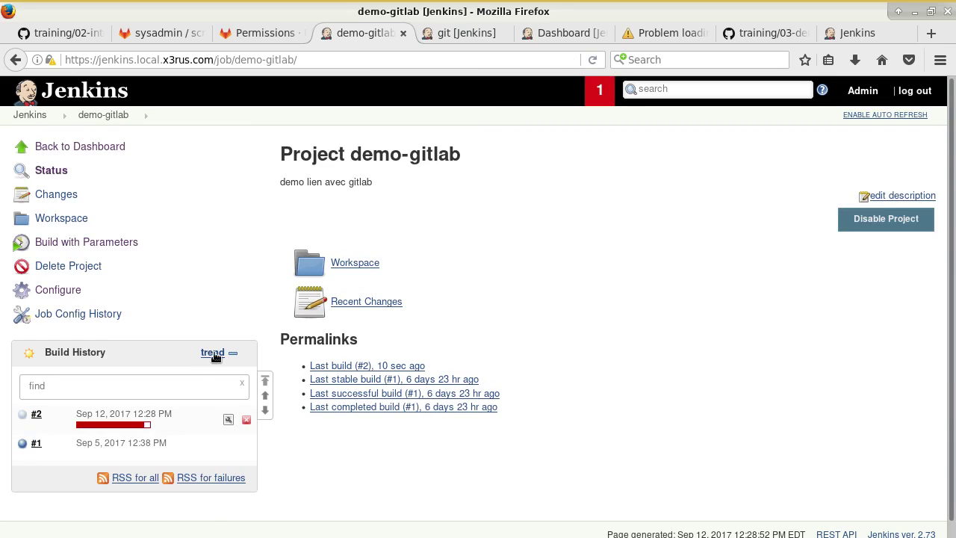
pyautogui.click(109, 425)
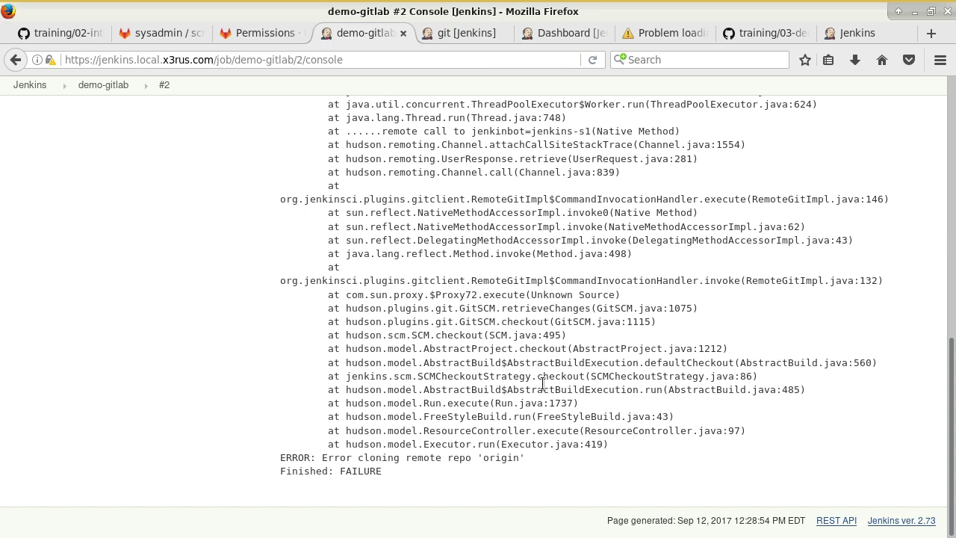
pyautogui.scroll(10, 551, 359)
pyautogui.scroll(1, 542, 345)
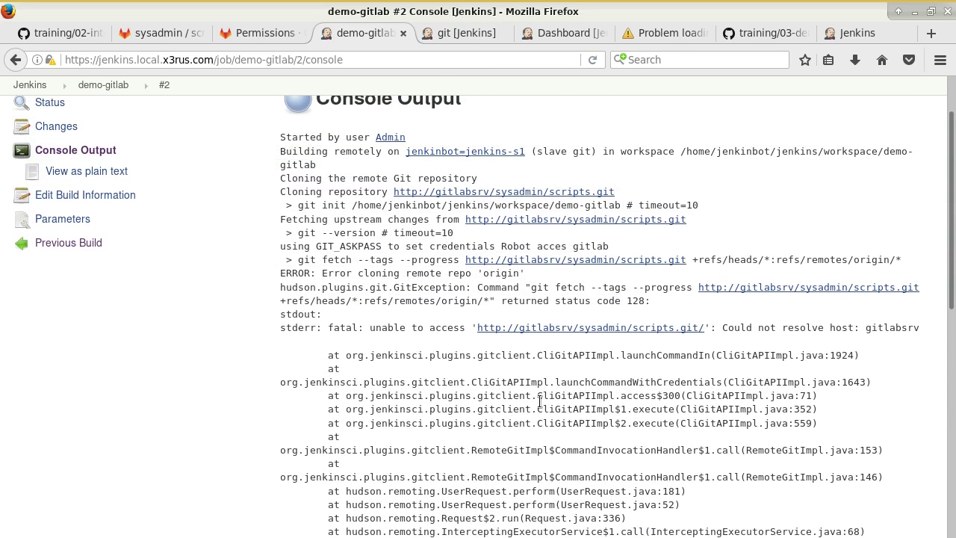
pyautogui.scroll(3, 553, 332)
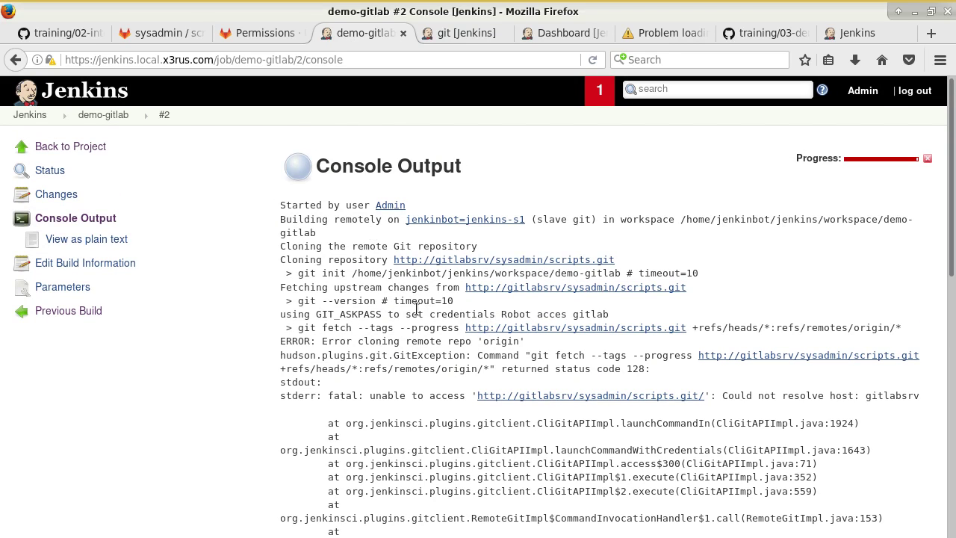
# Examine which node and workspace build #2 uses and which host its Git fetch messages concern.
pyautogui.moveTo(292, 206); pyautogui.dragTo(537, 250)
pyautogui.click(381, 232)
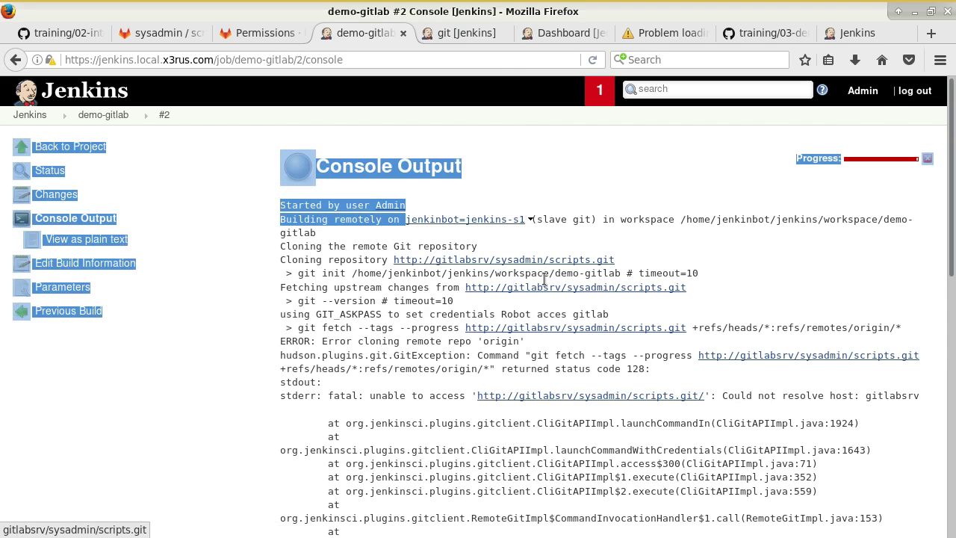
pyautogui.click(588, 233)
pyautogui.scroll(-2, 609, 257)
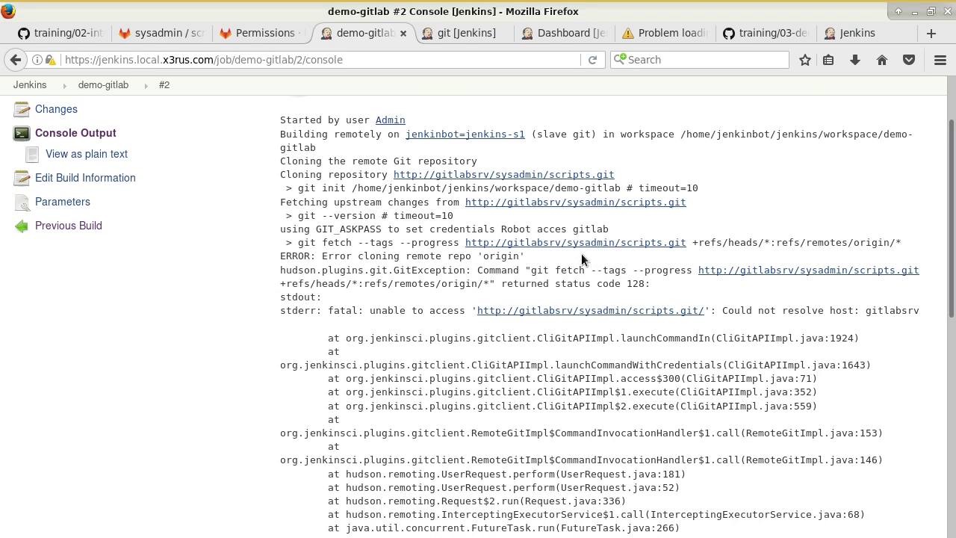
pyautogui.scroll(-1, 595, 256)
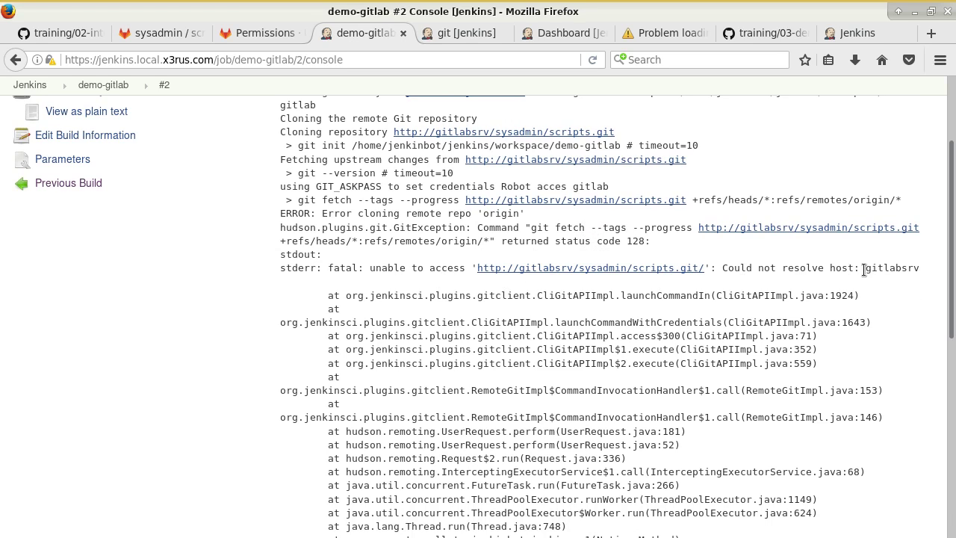
pyautogui.moveTo(865, 269); pyautogui.dragTo(923, 274)
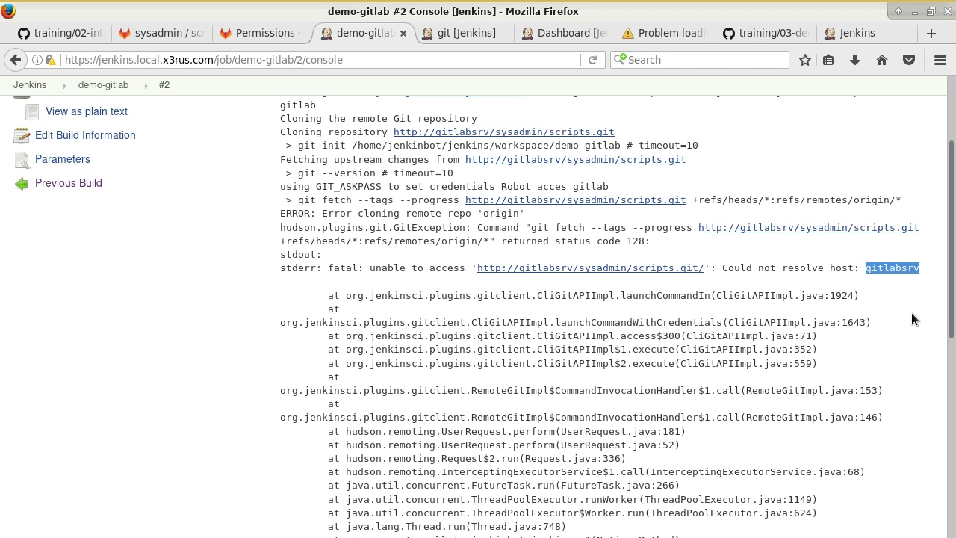
# Review the stack trace in build #2's console output through to the final build result.
pyautogui.scroll(-2, 800, 329)
pyautogui.moveTo(340, 210)
pyautogui.mouseDown()
pyautogui.moveTo(645, 453)
pyautogui.moveTo(662, 455)
pyautogui.mouseUp()
pyautogui.scroll(-2, 588, 327)
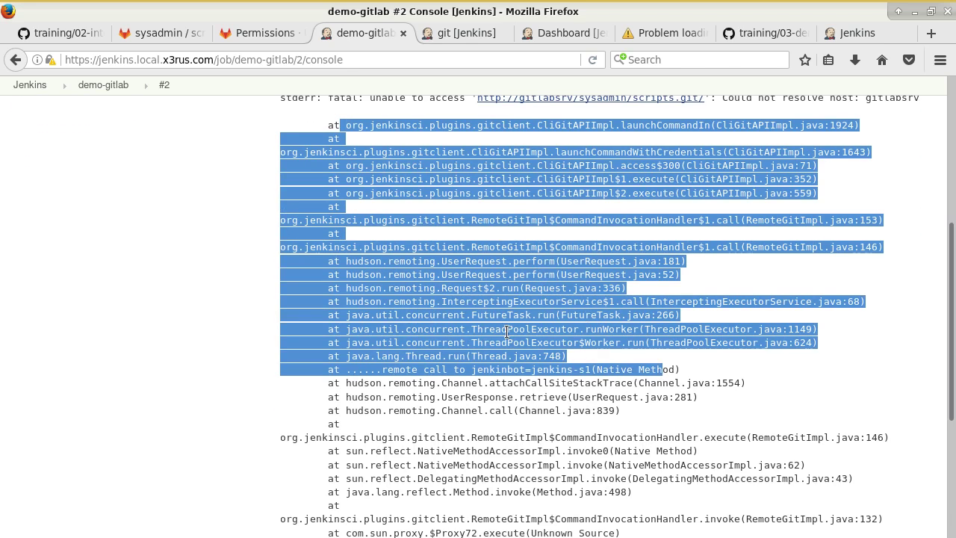
pyautogui.scroll(-6, 507, 331)
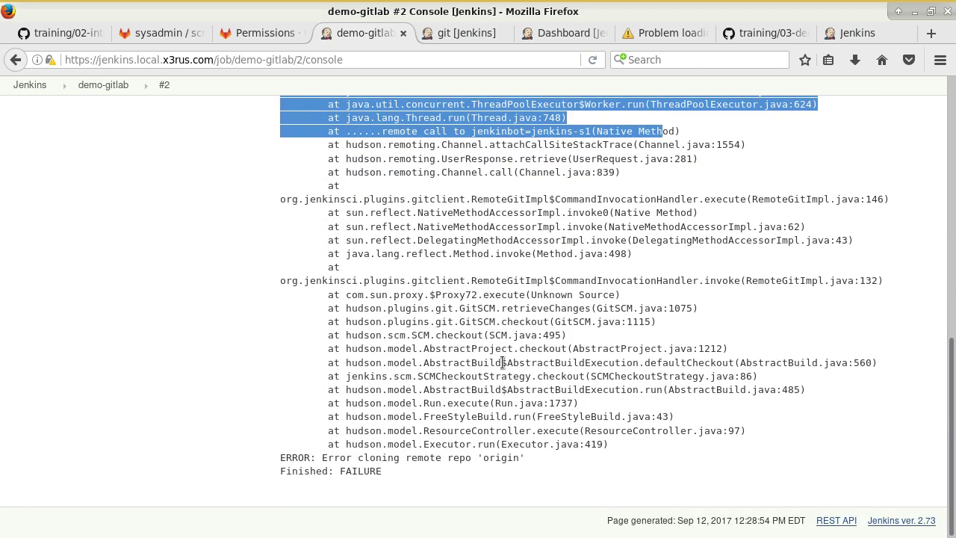
pyautogui.click(504, 364)
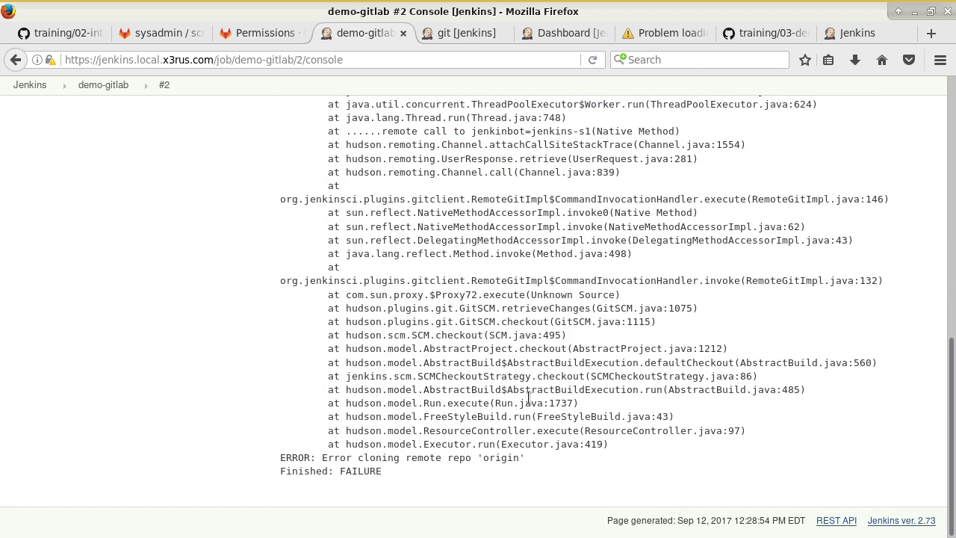
pyautogui.scroll(2, 518, 390)
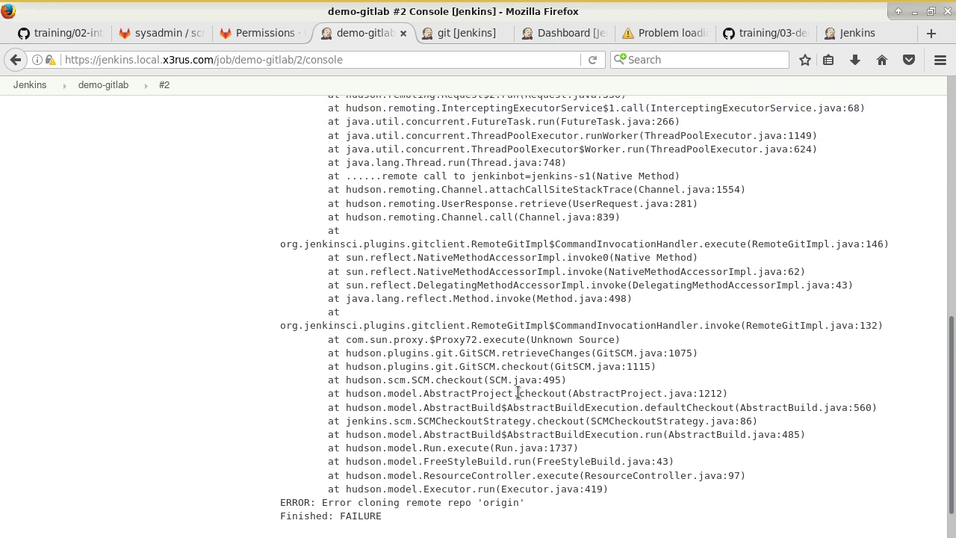
# Switch to the GitHub training document and read the section on running the job on a slave and git availability.
pyautogui.click(94, 36)
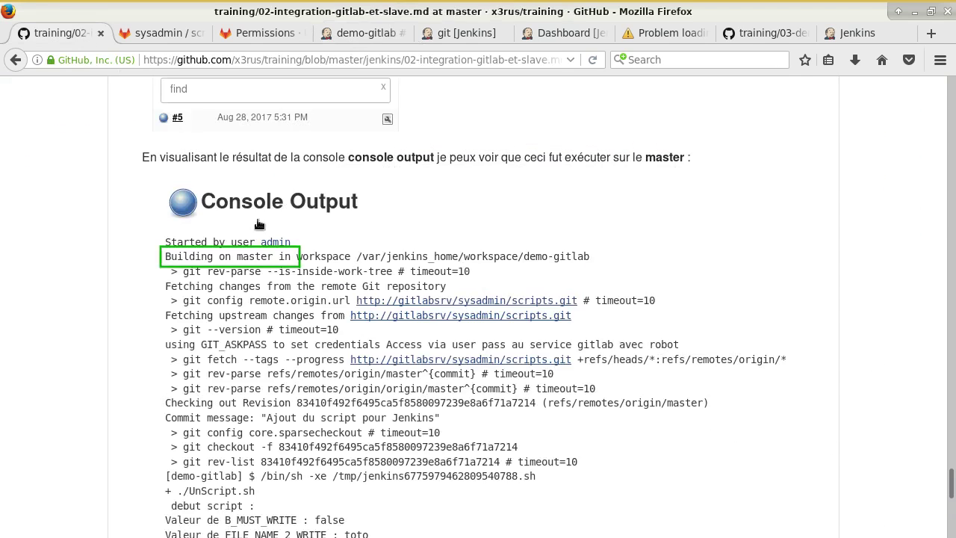
pyautogui.scroll(-15, 361, 322)
pyautogui.scroll(-5, 359, 324)
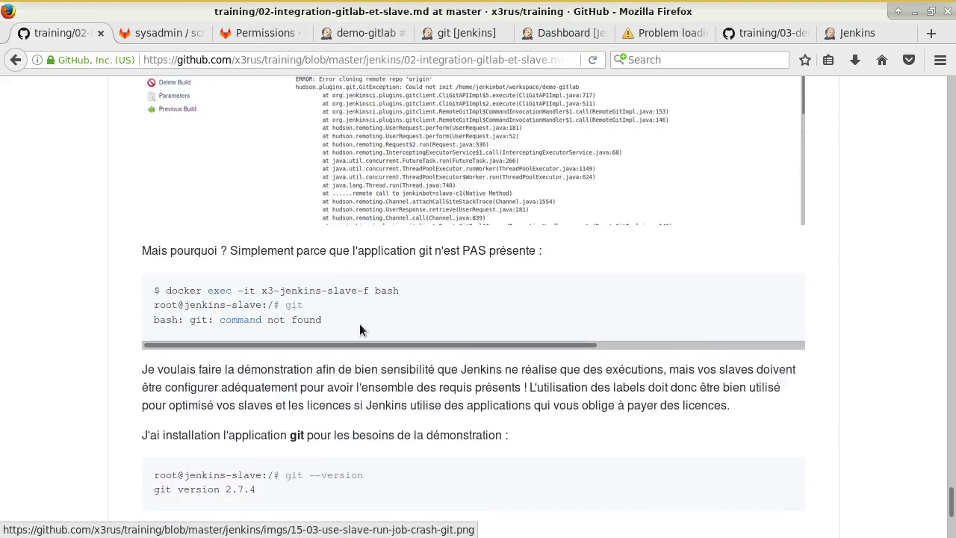
pyautogui.scroll(5, 364, 325)
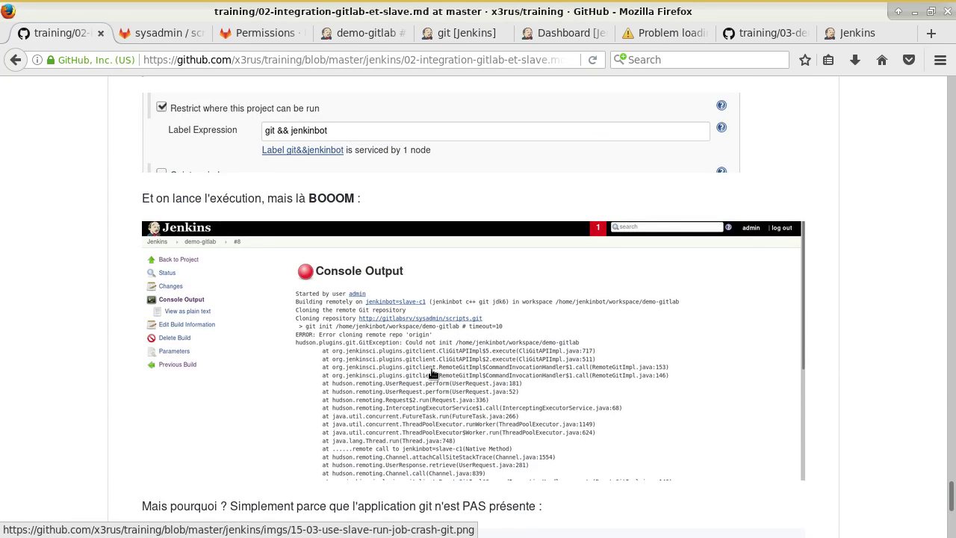
pyautogui.scroll(-5, 444, 360)
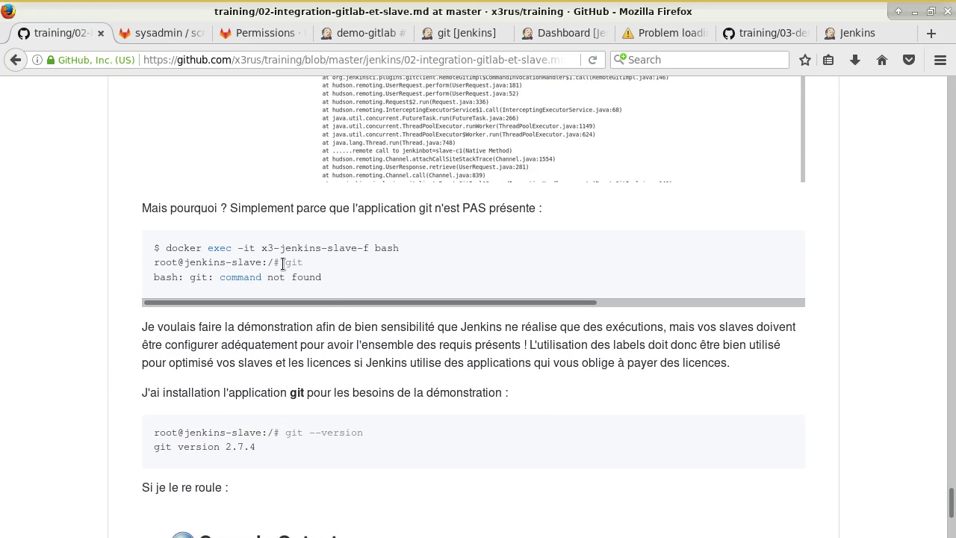
# Review the training document's explanation of the missing git command, the rerun's console output and the recommendations for slaves.
pyautogui.moveTo(283, 264); pyautogui.dragTo(329, 281)
pyautogui.click(426, 371)
pyautogui.scroll(-2, 426, 376)
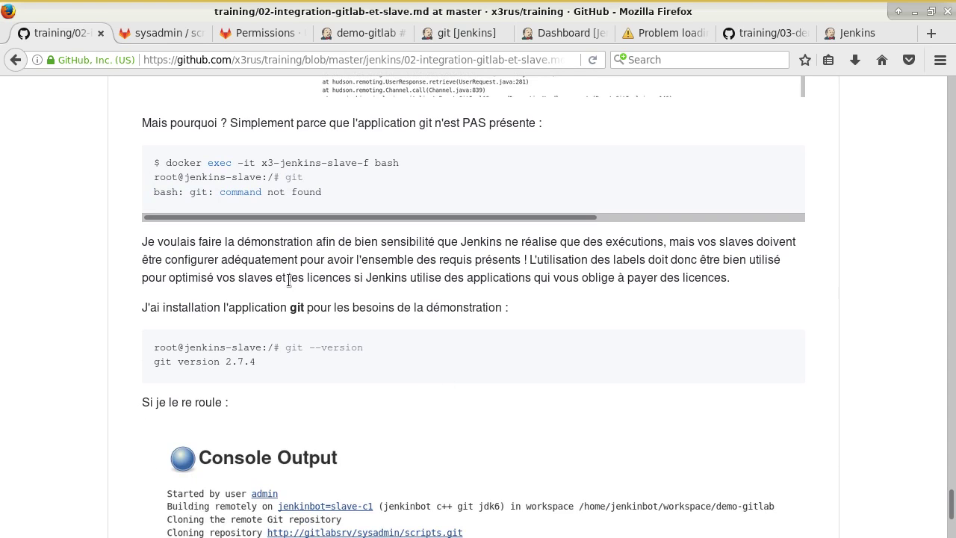
pyautogui.scroll(-12, 424, 360)
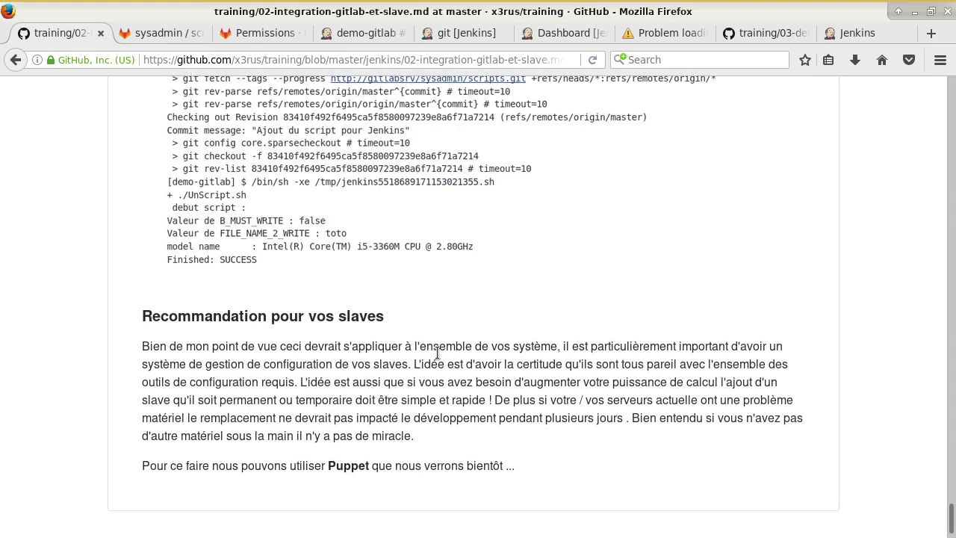
pyautogui.scroll(-2, 437, 353)
pyautogui.scroll(4, 420, 346)
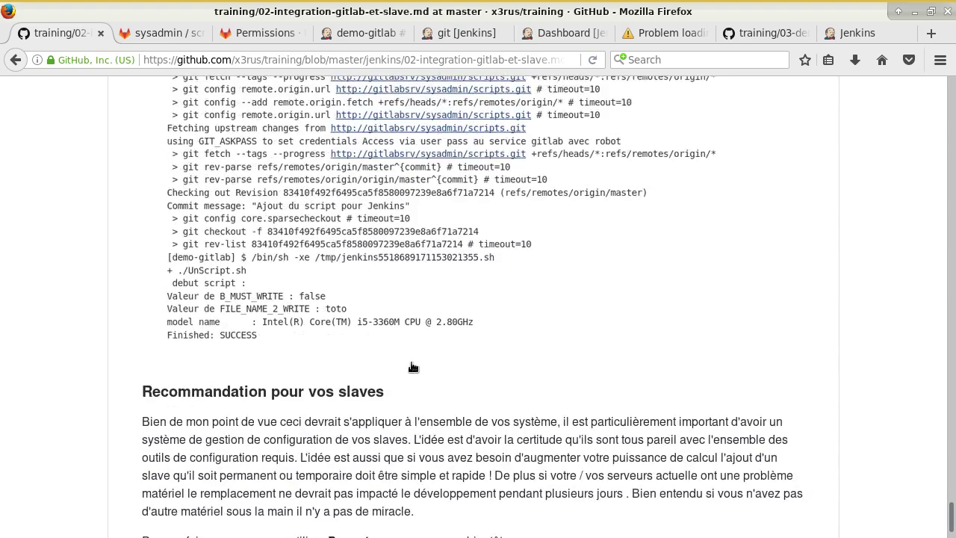
pyautogui.scroll(-2, 413, 367)
pyautogui.scroll(12, 409, 366)
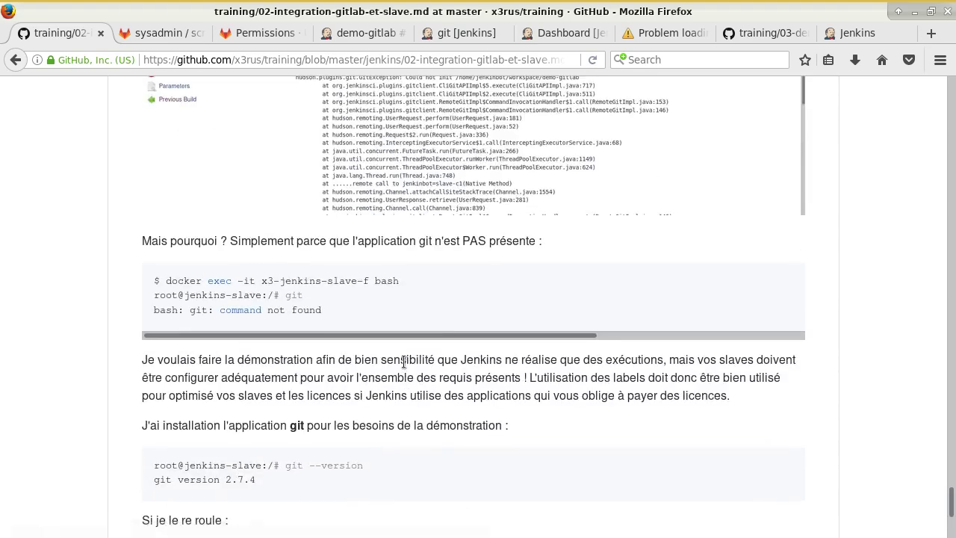
pyautogui.scroll(3, 403, 361)
pyautogui.scroll(-6, 404, 360)
# Switch to the terminal, list the jenkins/dockers directory and open docker-compose-slave.yml in vim.
pyautogui.hotkey('alt', 'Tab')
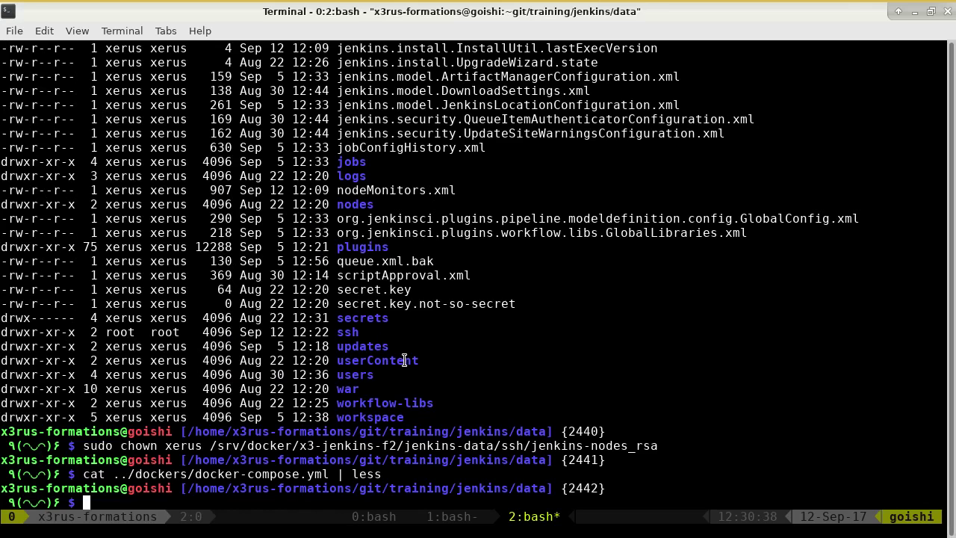
pyautogui.hotkey('ctrl', 'b')
pyautogui.press('1')
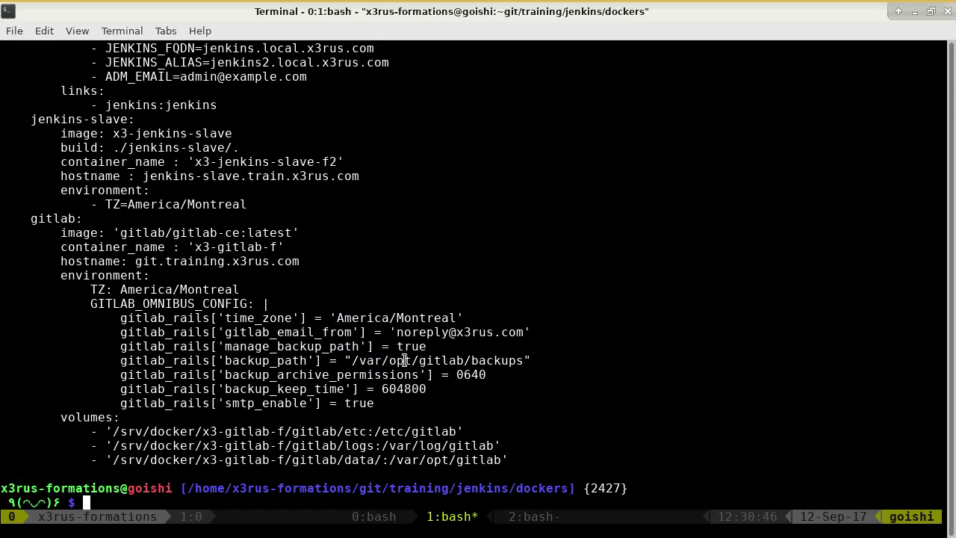
pyautogui.write('ls')
pyautogui.press('Return')
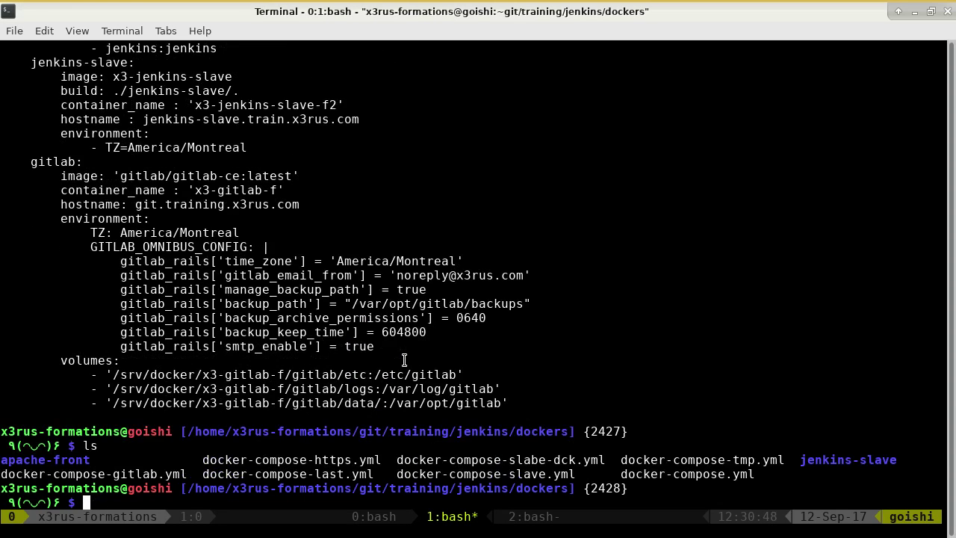
pyautogui.write('vim')
pyautogui.doubleClick(457, 474)
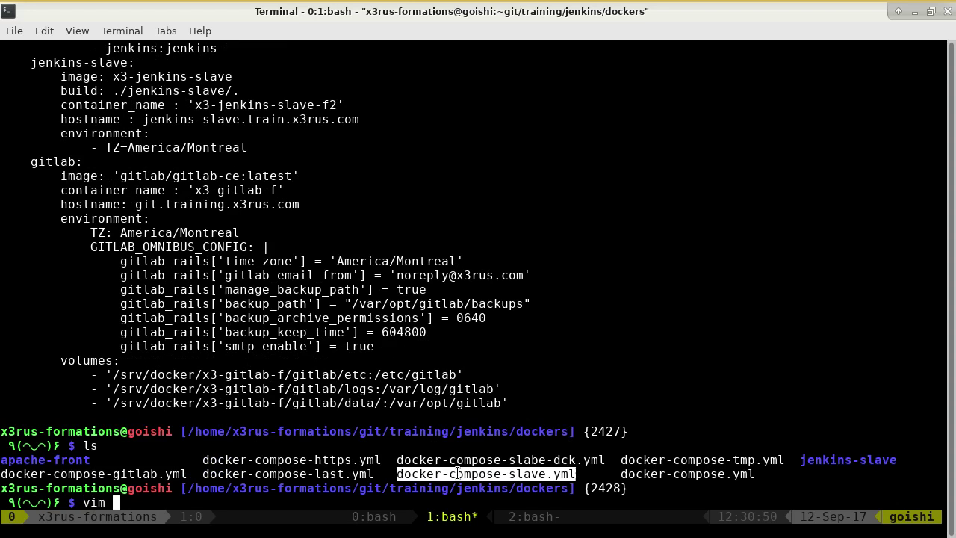
pyautogui.middleClick(457, 473)
pyautogui.press('Return')
# Examine the links section of the jenkins-slave service in docker-compose-slave.yml, especially the gitlab:gitlabsrv entry.
pyautogui.press('j')
pyautogui.press('j')
pyautogui.press('j')
pyautogui.press('j')
pyautogui.press('j')
pyautogui.press('j')
pyautogui.press('j')
pyautogui.press('j')
pyautogui.press('j')
pyautogui.press('j')
pyautogui.press('j')
pyautogui.press('j')
pyautogui.press('j')
pyautogui.press('j')
pyautogui.press('j')
pyautogui.press('j')
pyautogui.press('j')
pyautogui.press('j')
pyautogui.press('j')
pyautogui.press('j')
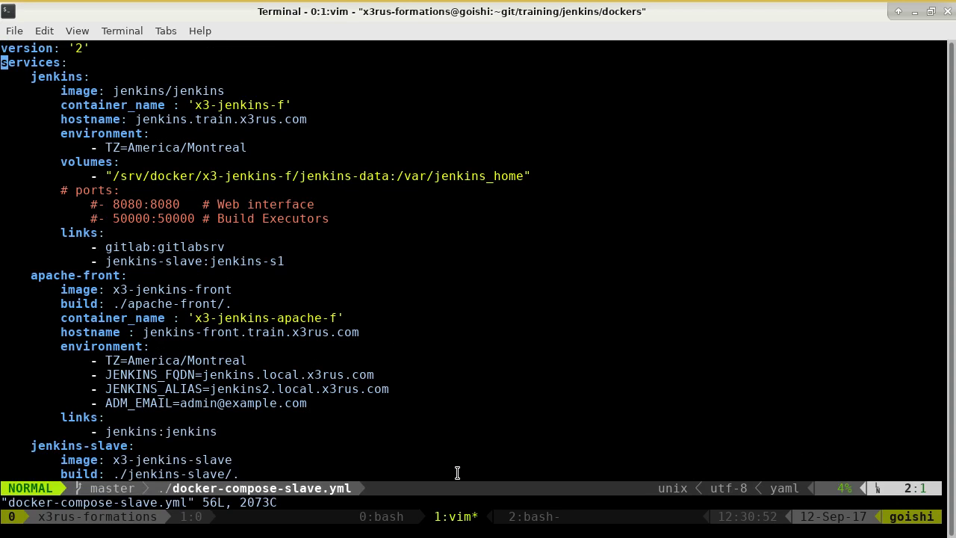
pyautogui.press('j')
pyautogui.press('j')
pyautogui.press('j')
pyautogui.press('j')
pyautogui.press('j')
pyautogui.press('j')
pyautogui.press('j')
pyautogui.press('j')
pyautogui.press('j')
pyautogui.press('j')
pyautogui.press('j')
pyautogui.press('j')
pyautogui.press('j')
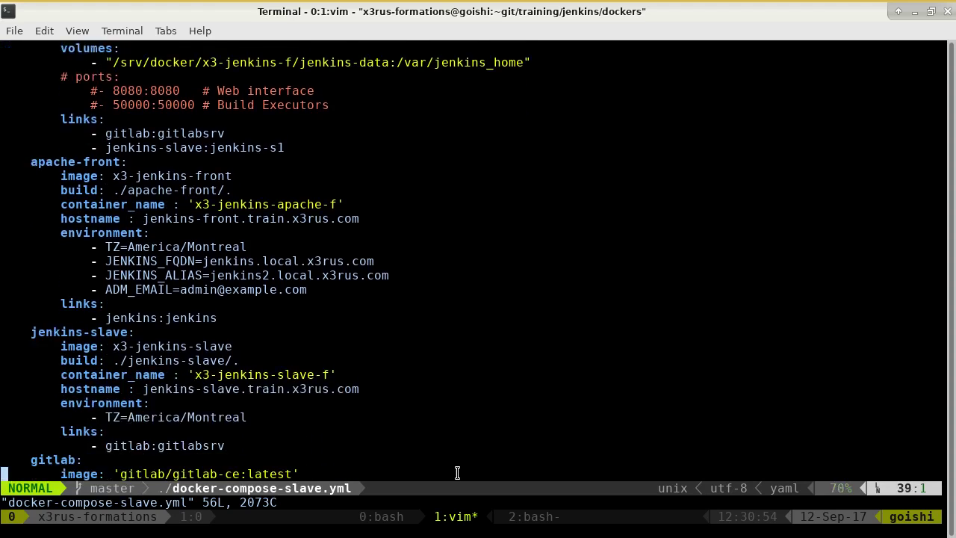
pyautogui.press('k')
pyautogui.press('k')
pyautogui.press('k')
pyautogui.press('k')
pyautogui.press('k')
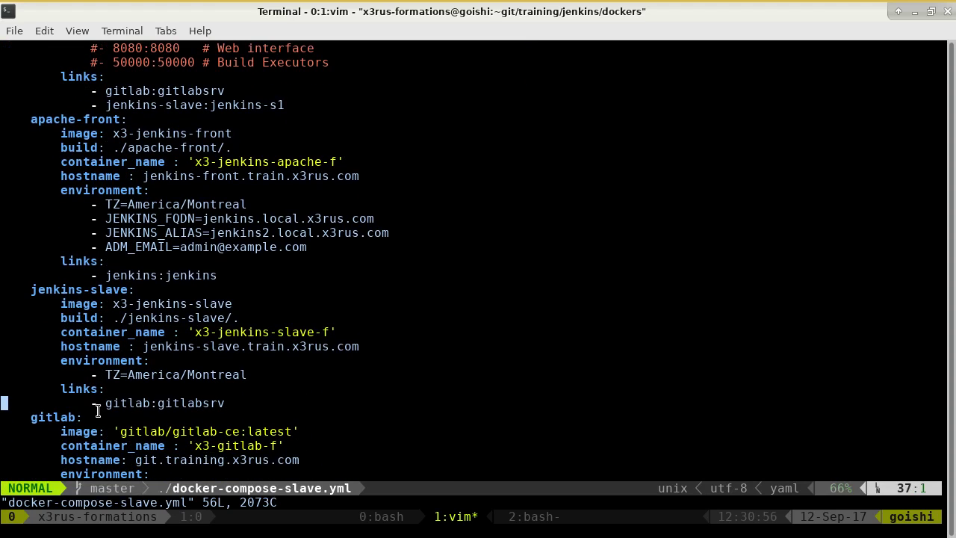
pyautogui.moveTo(158, 403); pyautogui.dragTo(224, 403)
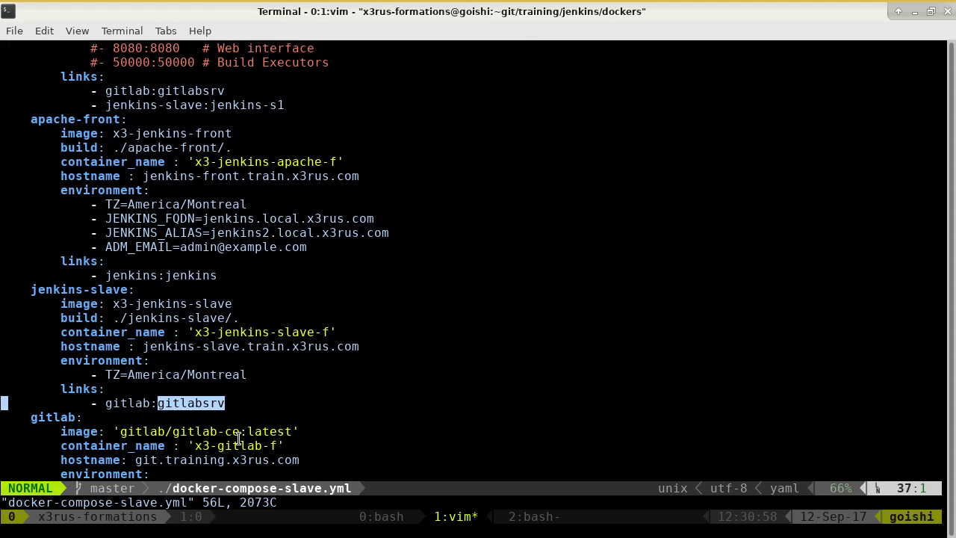
pyautogui.click(153, 403)
pyautogui.moveTo(157, 403); pyautogui.dragTo(225, 403)
pyautogui.click(235, 403)
pyautogui.moveTo(239, 403); pyautogui.dragTo(7, 388)
pyautogui.click(150, 396)
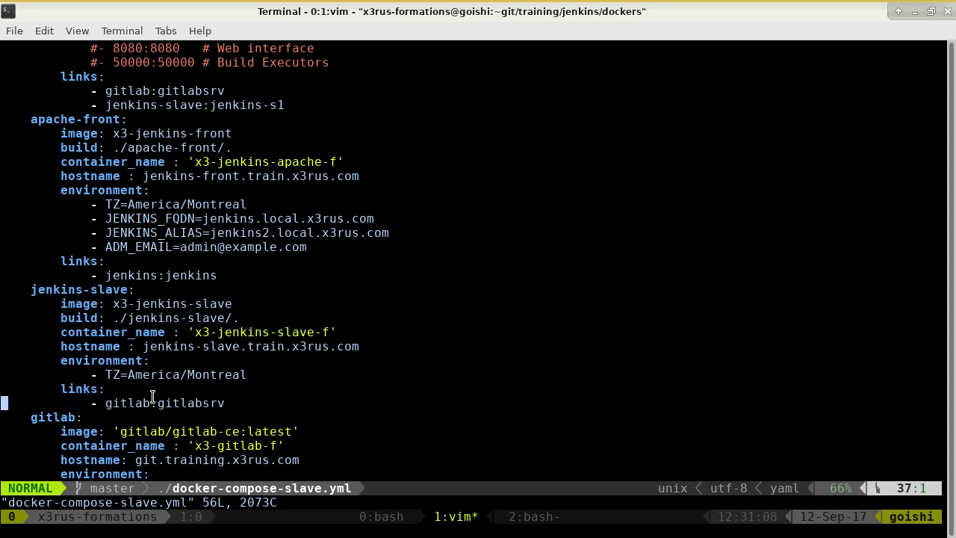
pyautogui.moveTo(158, 403); pyautogui.dragTo(221, 407)
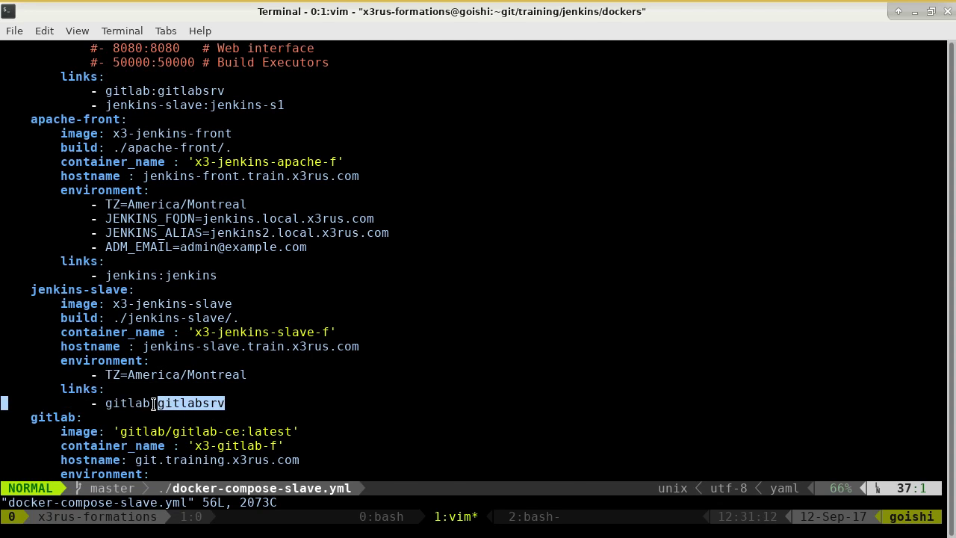
# List the running Docker containers from the jenkins/data shell and open an interactive bash session in x3-jenkins-slave-f2.
pyautogui.hotkey('ctrl', 'b')
pyautogui.write('2docker ps')
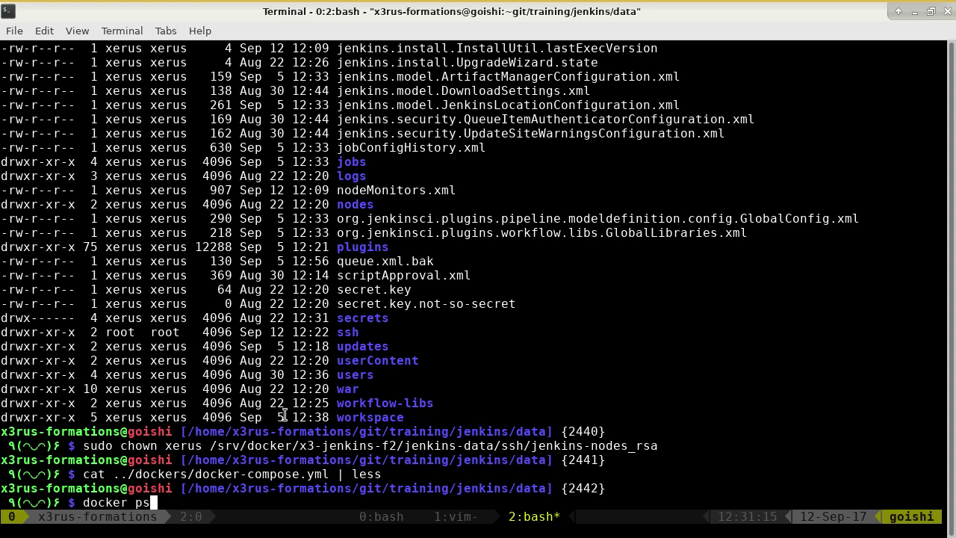
pyautogui.press('Return')
pyautogui.write('docker exec -it')
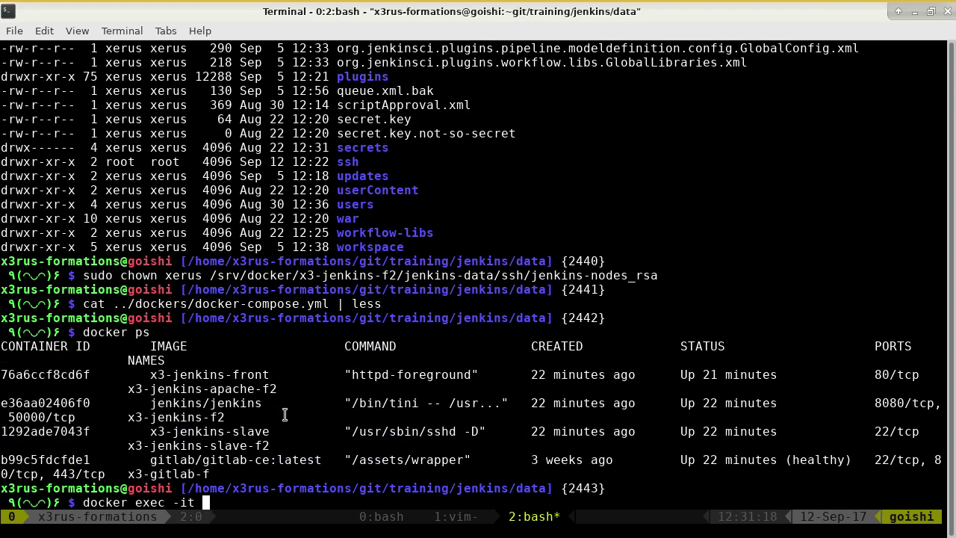
pyautogui.doubleClick(212, 445)
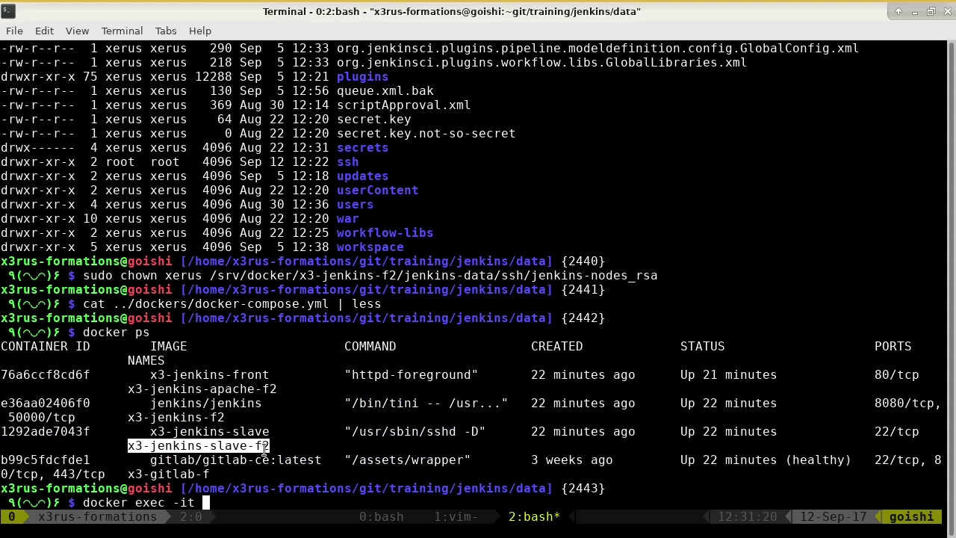
pyautogui.middleClick(264, 448)
pyautogui.write('bash')
pyautogui.press('Return')
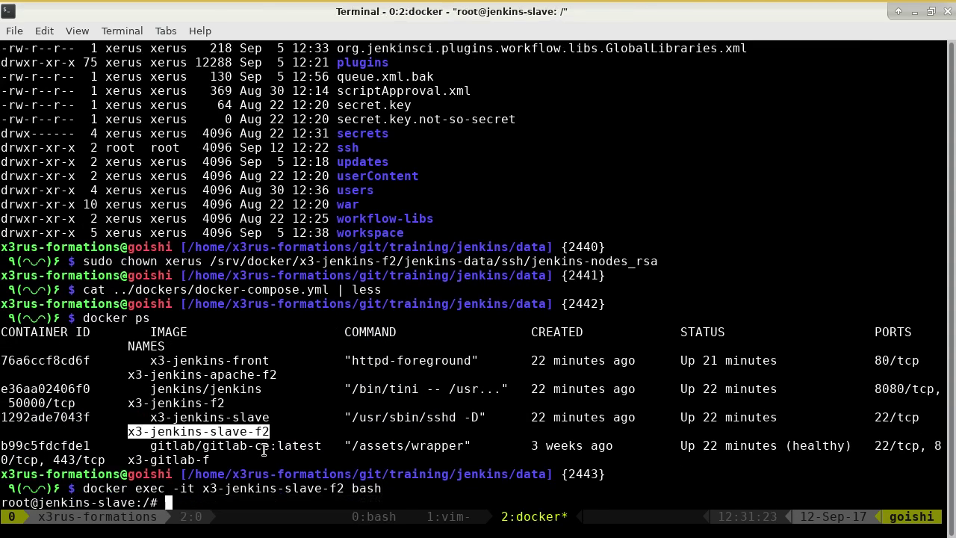
# Check whether the ping and ssh commands are available inside the slave container.
pyautogui.write('ping')
pyautogui.press('Return')
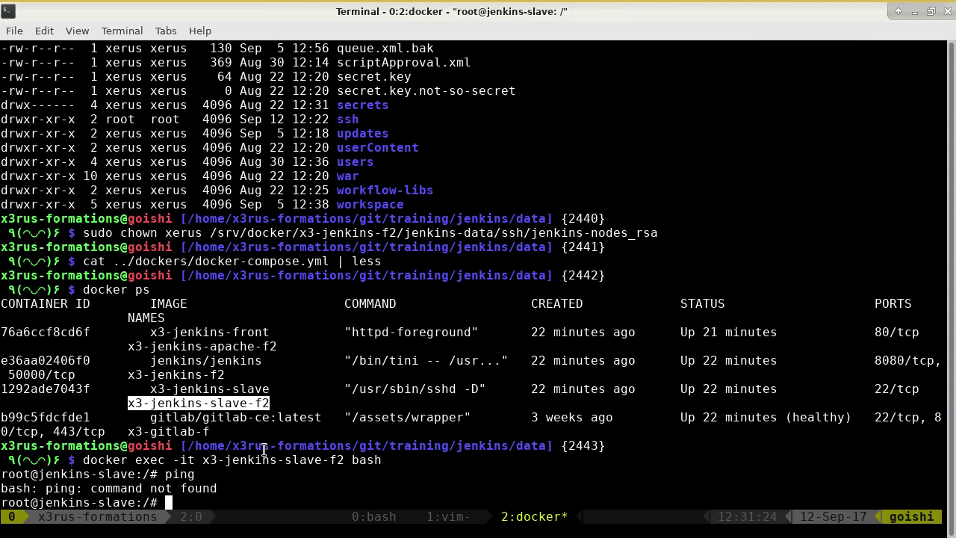
pyautogui.write('ssh')
pyautogui.press('Return')
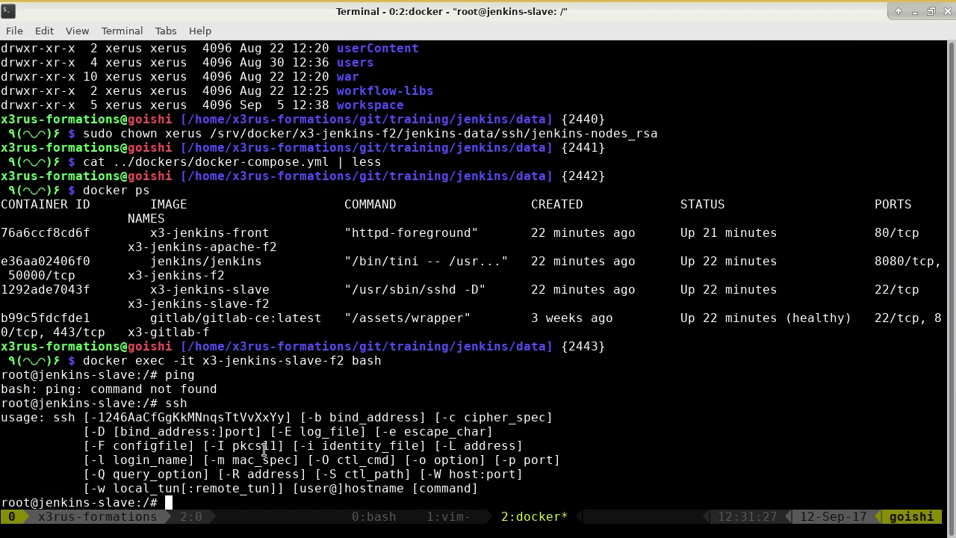
# Try an SSH connection to gitlabsrv from the slave container and abort the attempt.
pyautogui.write('ssh')
pyautogui.middleClick(313, 371)
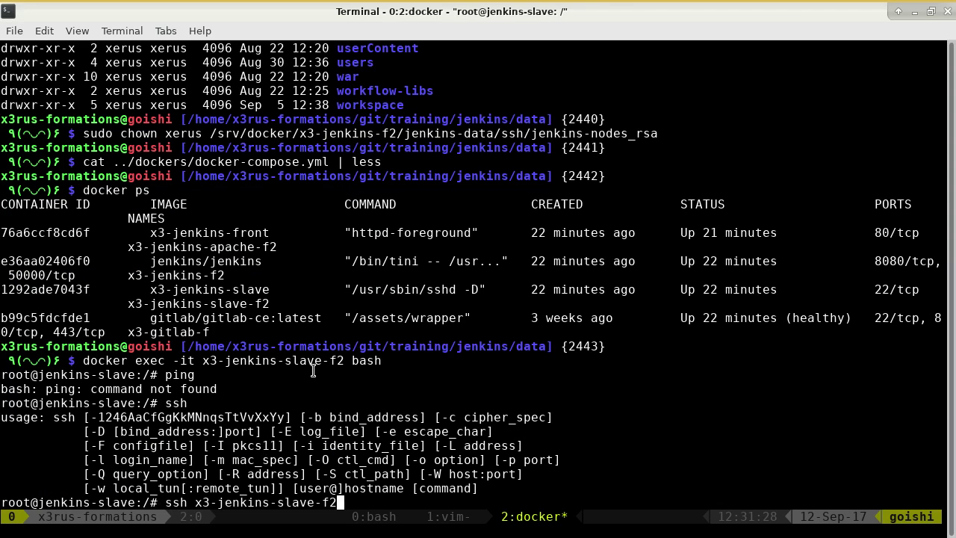
pyautogui.press('BackSpace')
pyautogui.press('BackSpace')
pyautogui.press('BackSpace')
pyautogui.press('BackSpace')
pyautogui.press('BackSpace')
pyautogui.press('BackSpace')
pyautogui.press('BackSpace')
pyautogui.press('BackSpace')
pyautogui.press('BackSpace')
pyautogui.press('BackSpace')
pyautogui.press('BackSpace')
pyautogui.press('BackSpace')
pyautogui.press('BackSpace')
pyautogui.press('BackSpace')
pyautogui.press('BackSpace')
pyautogui.press('BackSpace')
pyautogui.press('BackSpace')
pyautogui.press('BackSpace')
pyautogui.press('BackSpace')
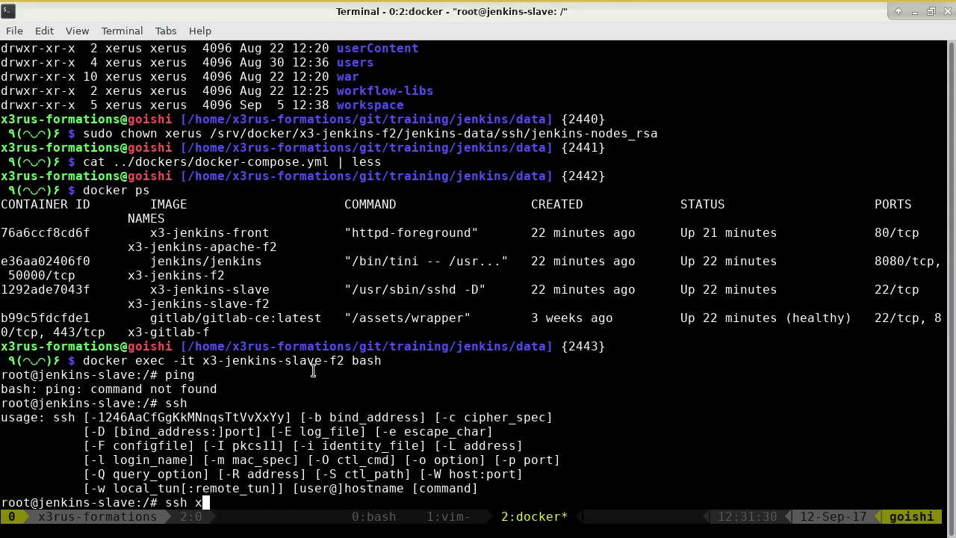
pyautogui.write('gitlabsrv')
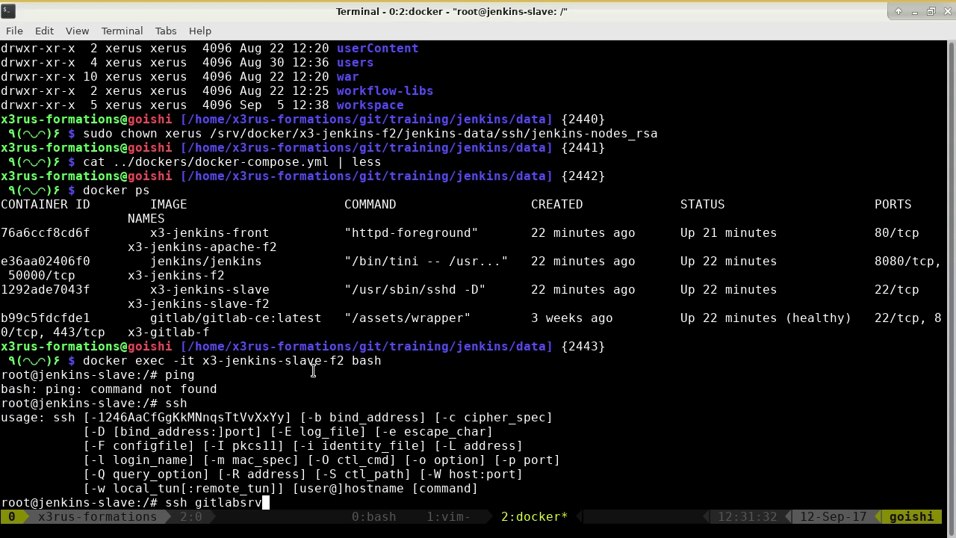
pyautogui.press('Return')
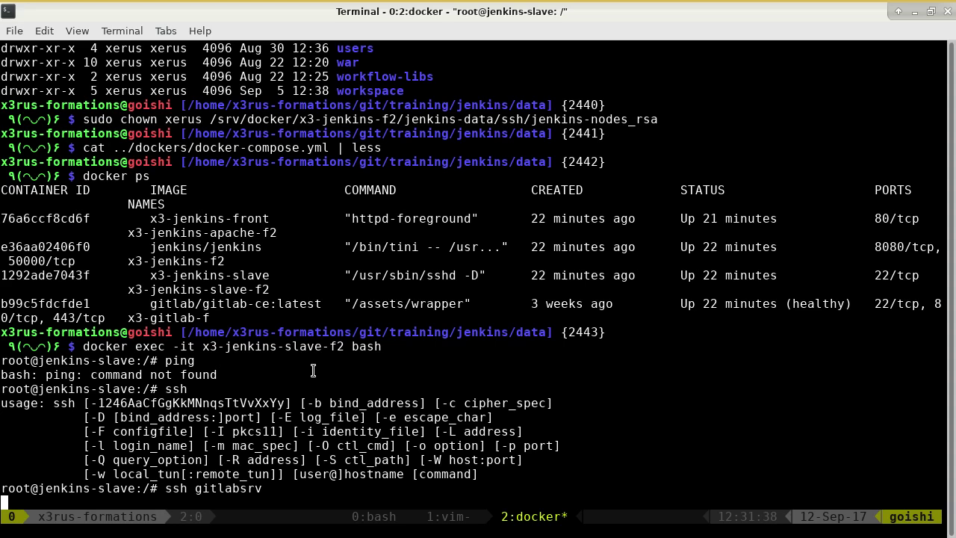
pyautogui.hotkey('ctrl', 'c')
# Check the slave container for the host and telnet commands, and list its socket connections with ss.
pyautogui.write('host')
pyautogui.press('Return')
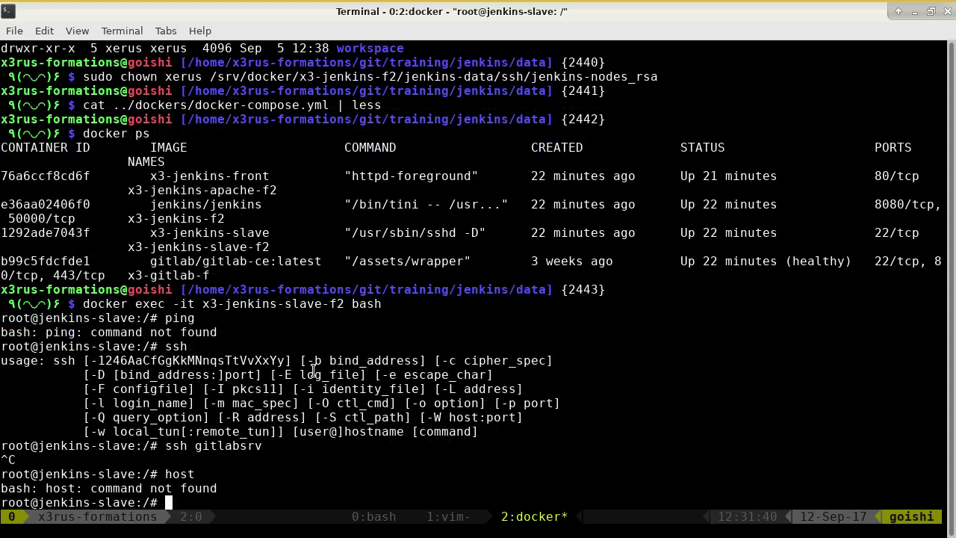
pyautogui.write('telnet')
pyautogui.press('Return')
pyautogui.write('ss')
pyautogui.press('Return')
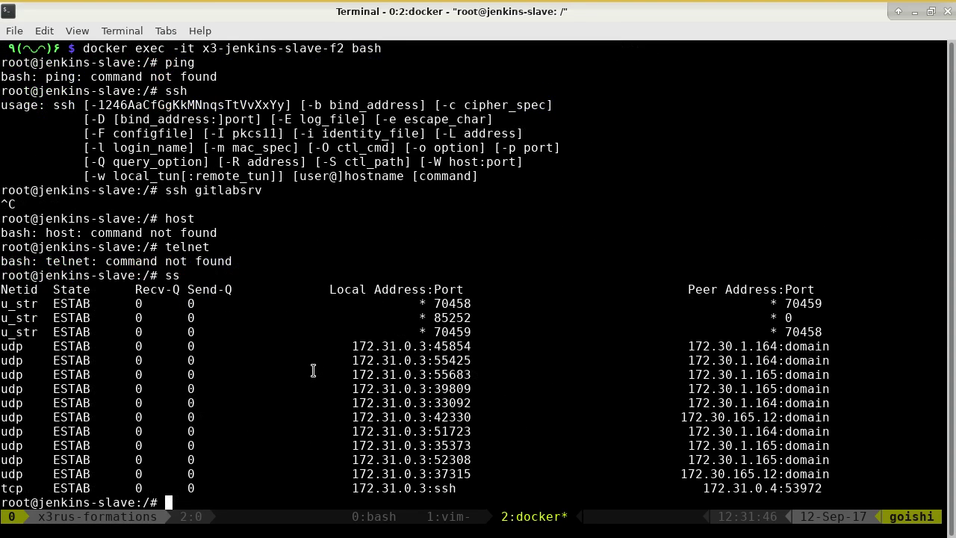
# Test the SSH connection to gitlabsrv with -vvv verbose output and inspect the host name being resolved.
pyautogui.write('ssh telnet')
pyautogui.hotkey('alt', '.')
pyautogui.hotkey('alt', '.')
pyautogui.press('Left')
pyautogui.press('Left')
pyautogui.press('Left')
pyautogui.press('Left')
pyautogui.press('Left')
pyautogui.press('Left')
pyautogui.press('Left')
pyautogui.press('Left')
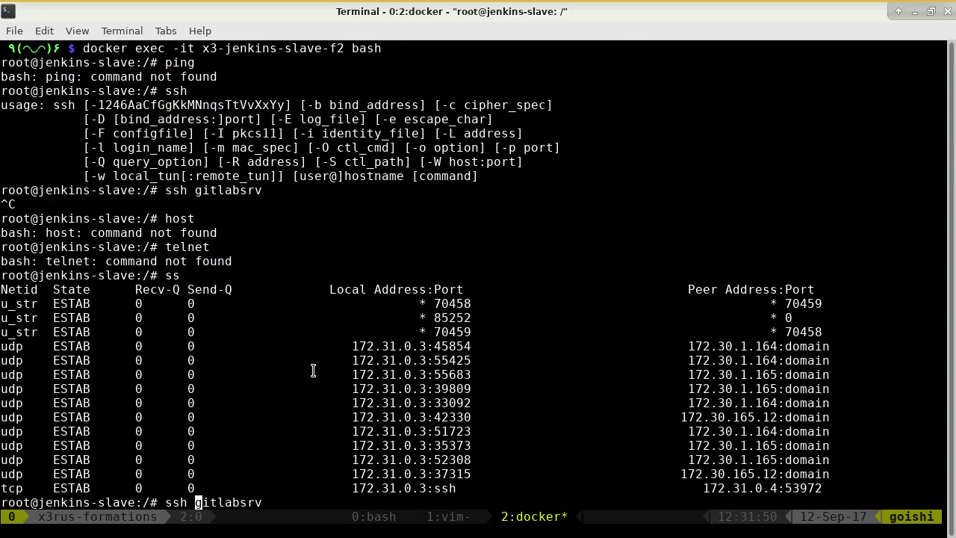
pyautogui.write('-vvv')
pyautogui.press('Return')
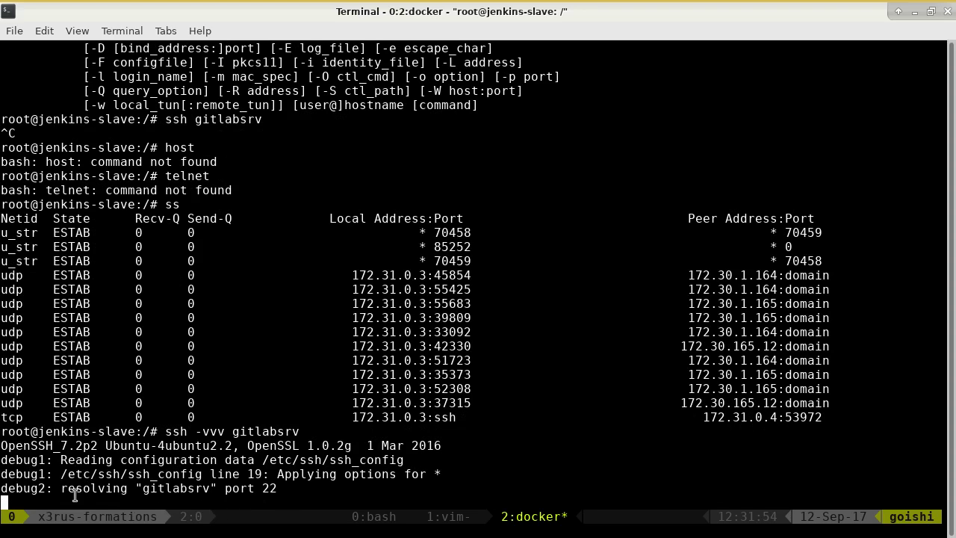
pyautogui.doubleClick(183, 488)
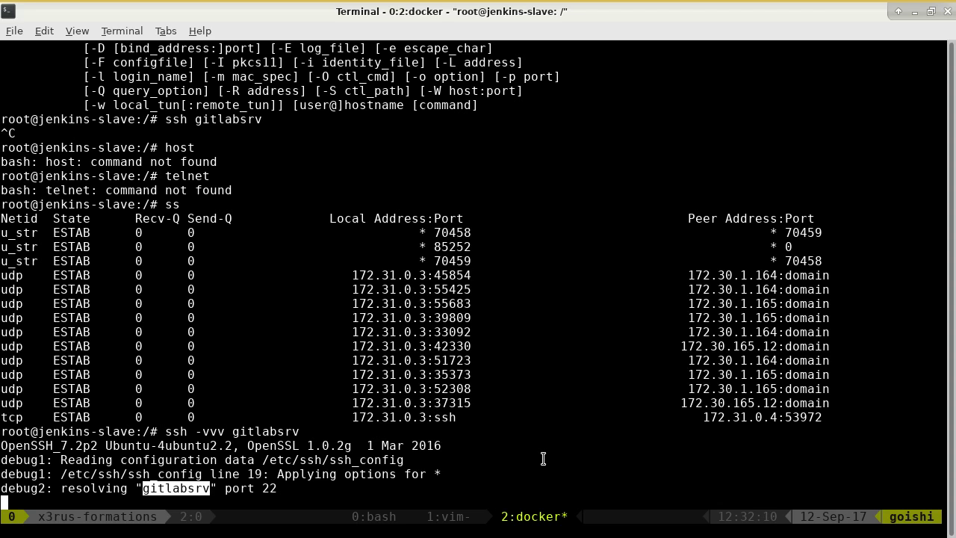
# Recheck the gitlab:gitlabsrv link in the compose file and examine the last line of the verbose SSH output.
pyautogui.hotkey('ctrl', 'b')
pyautogui.press('1')
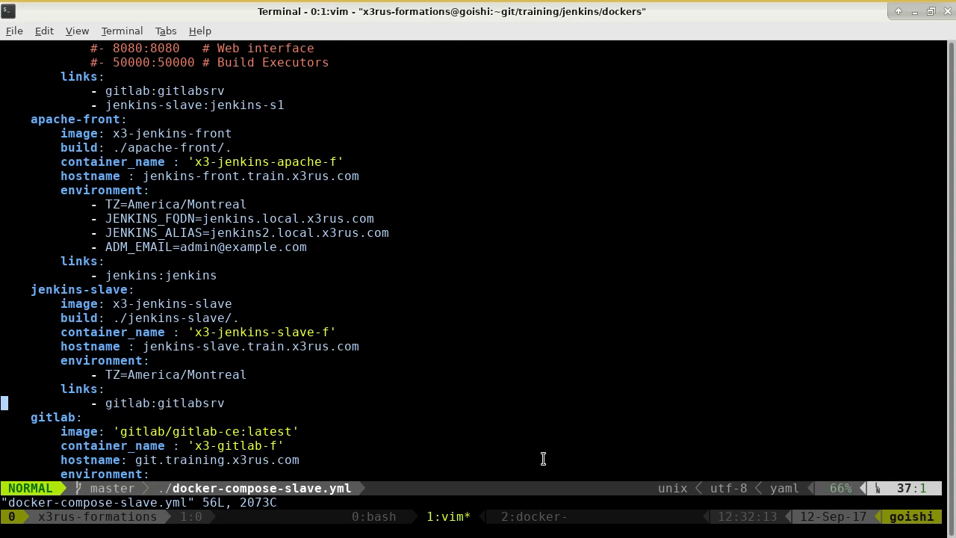
pyautogui.hotkey('ctrl', 'b')
pyautogui.press('2')
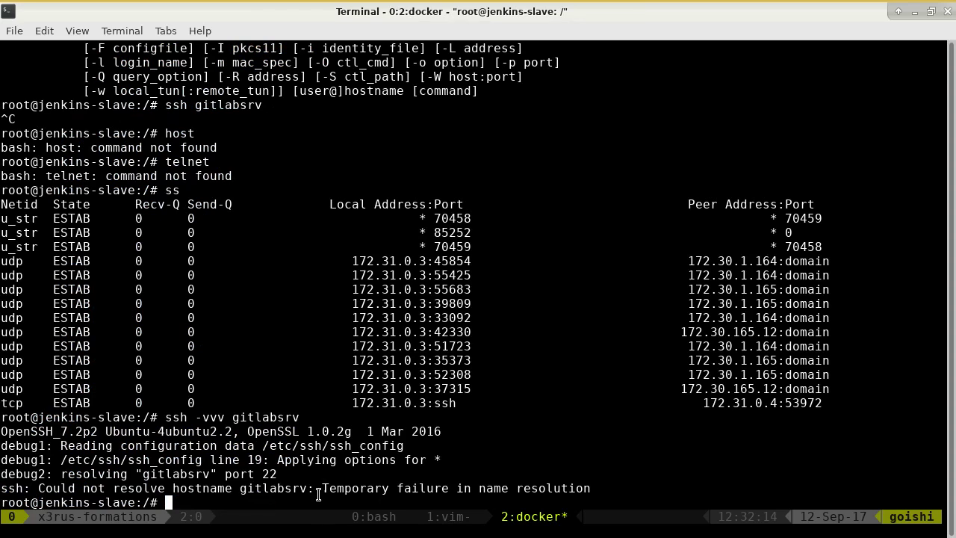
pyautogui.moveTo(333, 489); pyautogui.dragTo(580, 485)
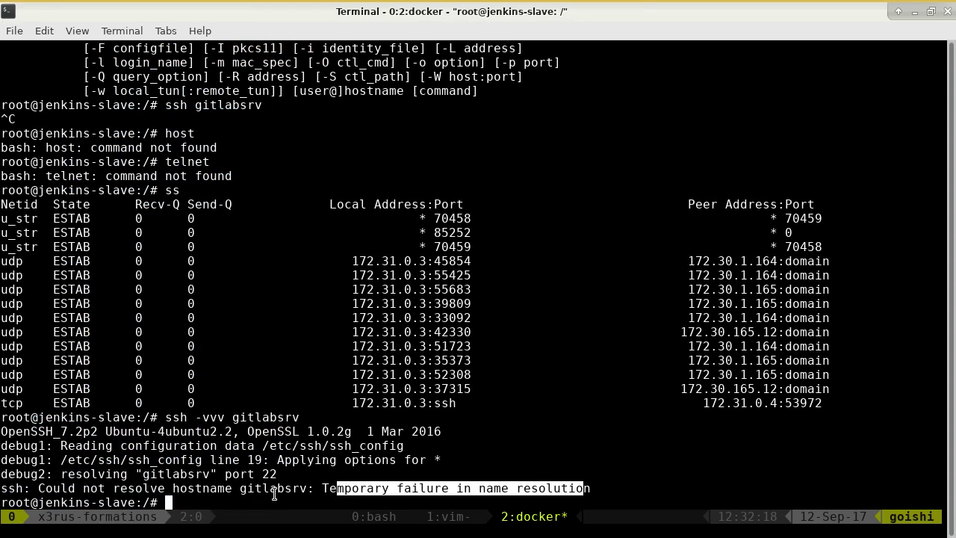
# Exit the slave container's shell and list the running Docker containers on the host.
pyautogui.write('exit')
pyautogui.press('Return')
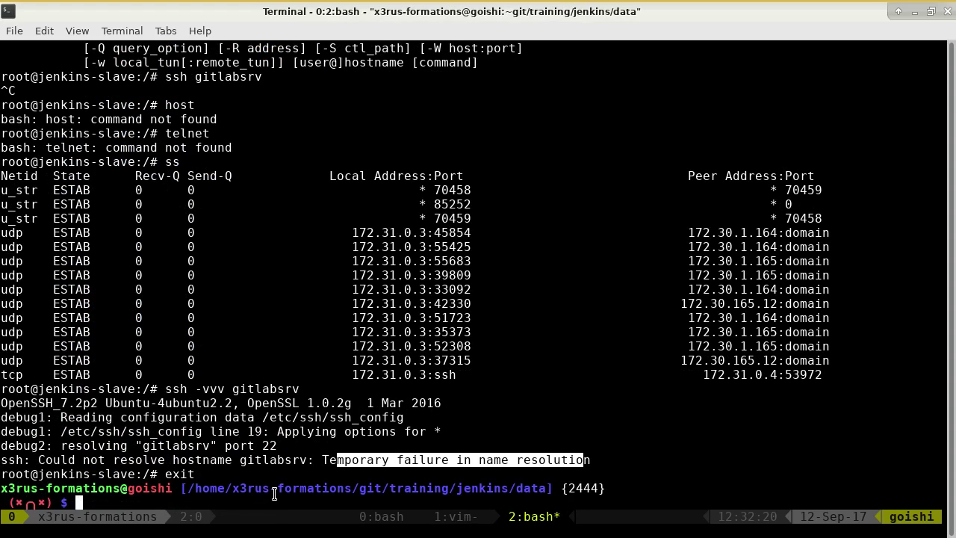
pyautogui.write('docker ps')
pyautogui.press('Return')
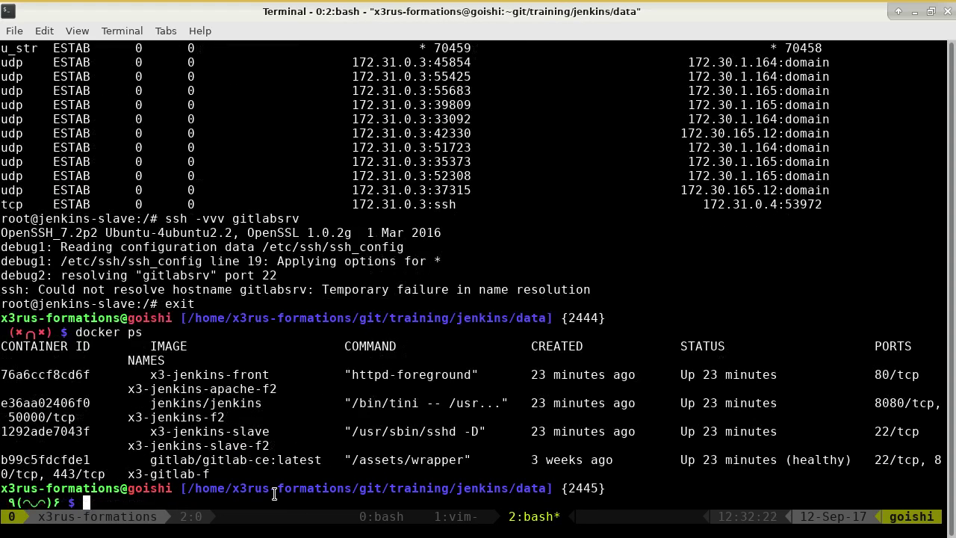
# Return to docker-compose-slave.yml in vim at the links section of the jenkins-slave service.
pyautogui.write('d')
pyautogui.press('BackSpace')
pyautogui.hotkey('ctrl', 'b')
pyautogui.press('1')
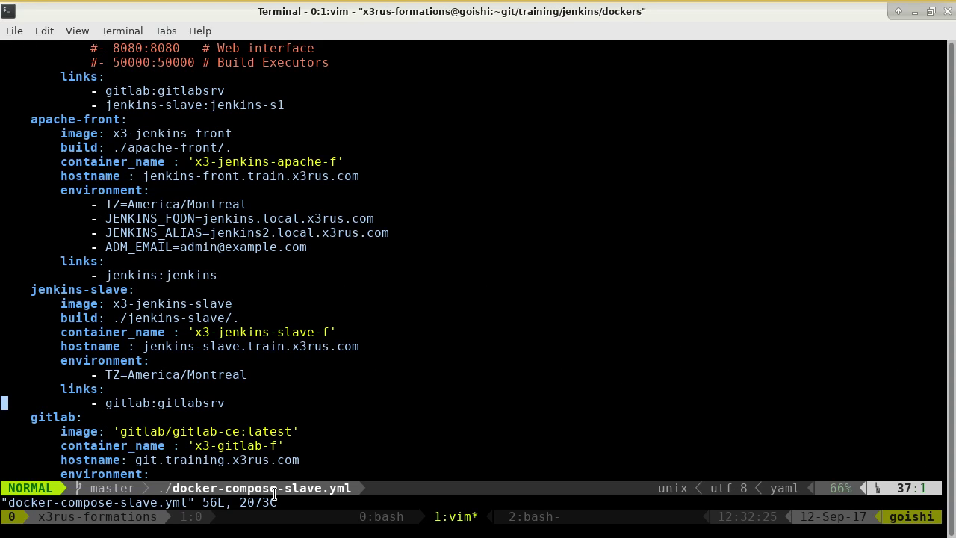
# Quit vim and begin a shell command line with docker-compose stop jenkins-slave.
pyautogui.doubleClick(110, 290)
pyautogui.write(':q')
pyautogui.press('Return')
pyautogui.write('dock')
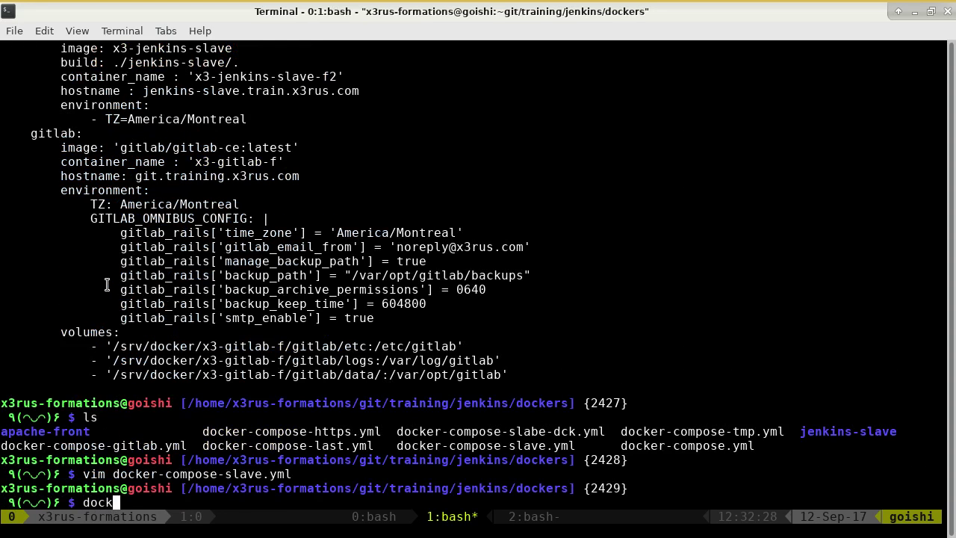
pyautogui.write('er-compose stop')
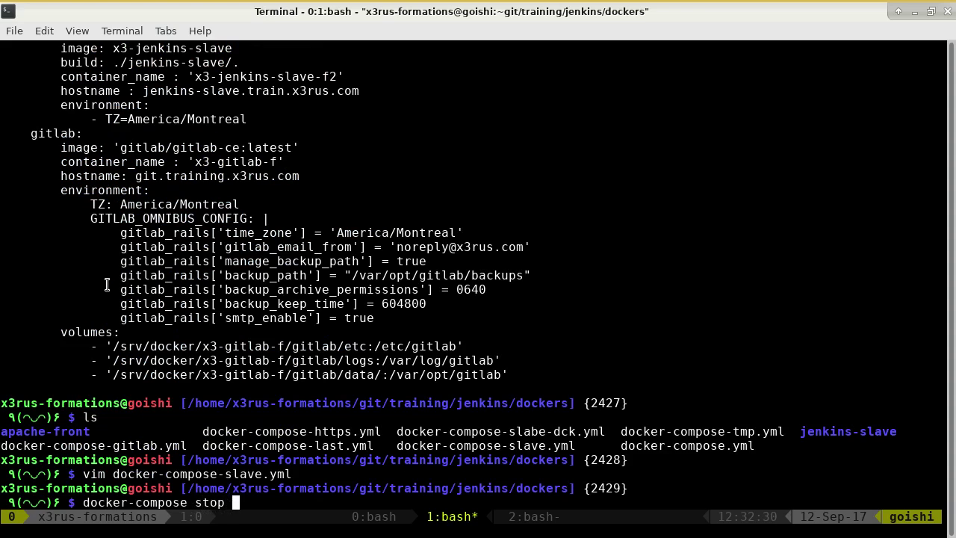
pyautogui.middleClick(294, 303)
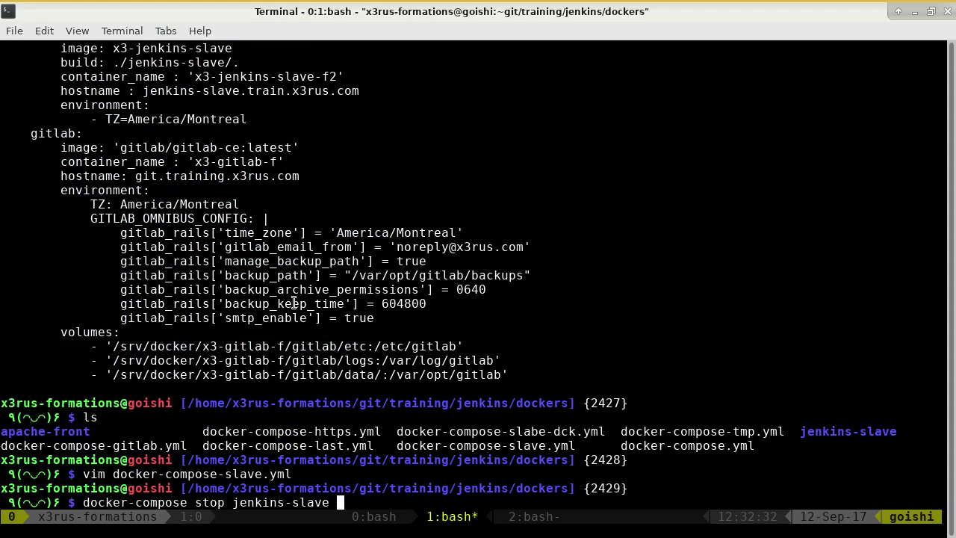
# Chain docker-compose rm jenkins-slave onto the command line with &&.
pyautogui.write('&&')
pyautogui.moveTo(82, 502); pyautogui.dragTo(329, 502)
pyautogui.middleClick(411, 451)
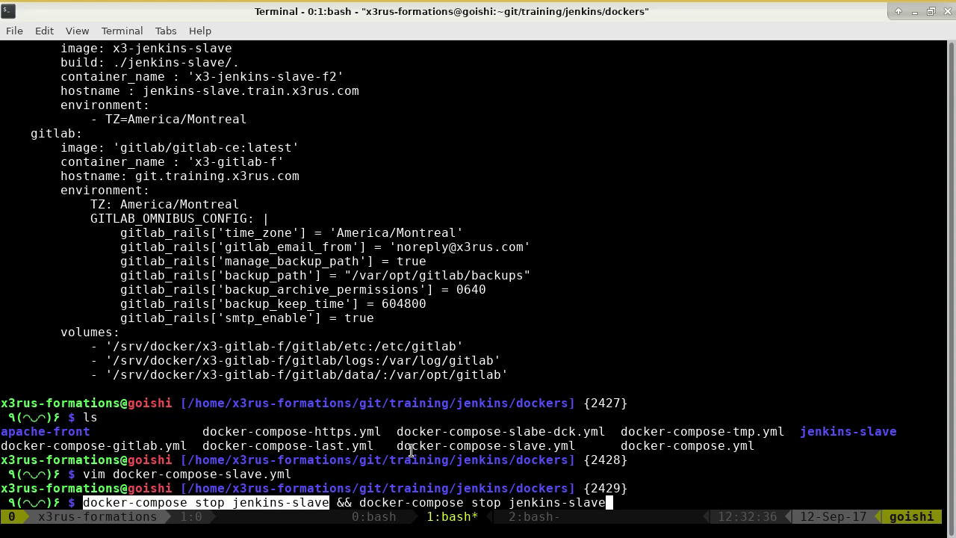
pyautogui.press('Left')
pyautogui.press('Left')
pyautogui.press('Left')
pyautogui.press('Left')
pyautogui.press('Left')
pyautogui.press('Left')
pyautogui.press('Left')
pyautogui.press('Left')
pyautogui.press('Left')
pyautogui.press('Left')
pyautogui.press('Left')
pyautogui.press('Left')
pyautogui.press('Left')
pyautogui.press('Left')
pyautogui.press('BackSpace')
pyautogui.press('BackSpace')
pyautogui.press('BackSpace')
pyautogui.press('BackSpace')
pyautogui.write('rm')
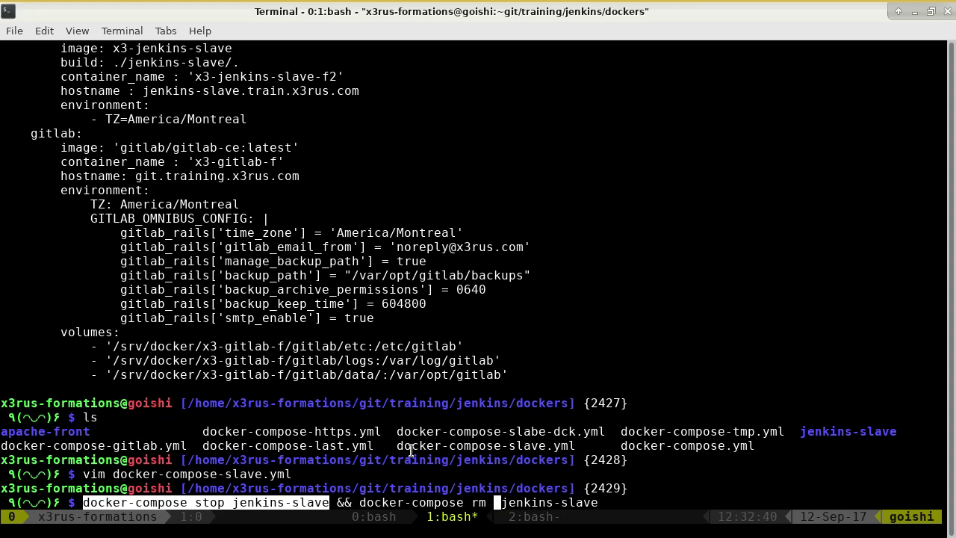
# Append && docker-compose up -d jenkins-slave, run the whole command line and approve removing the old container.
pyautogui.press('End')
pyautogui.write('&&')
pyautogui.doubleClick(421, 499)
pyautogui.middleClick(513, 421)
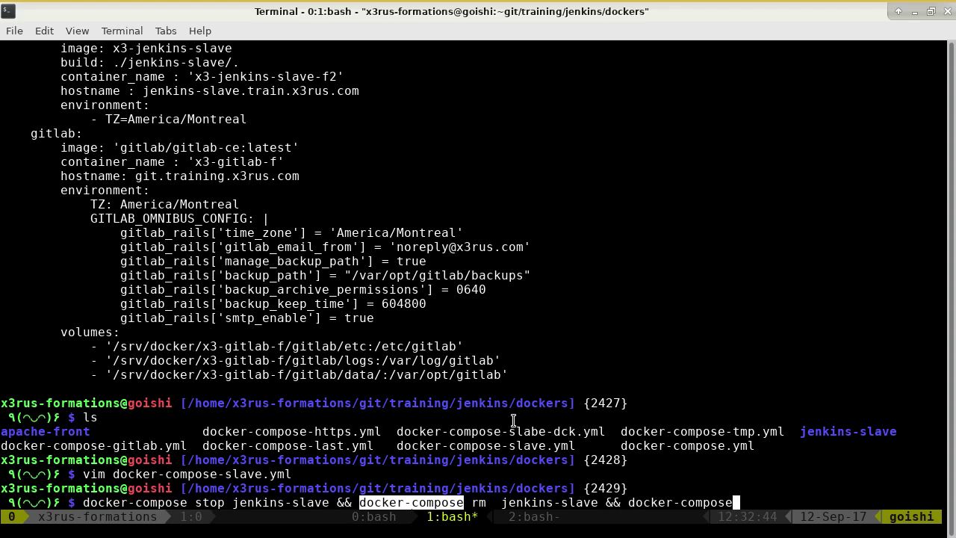
pyautogui.write('up -d')
pyautogui.doubleClick(542, 501)
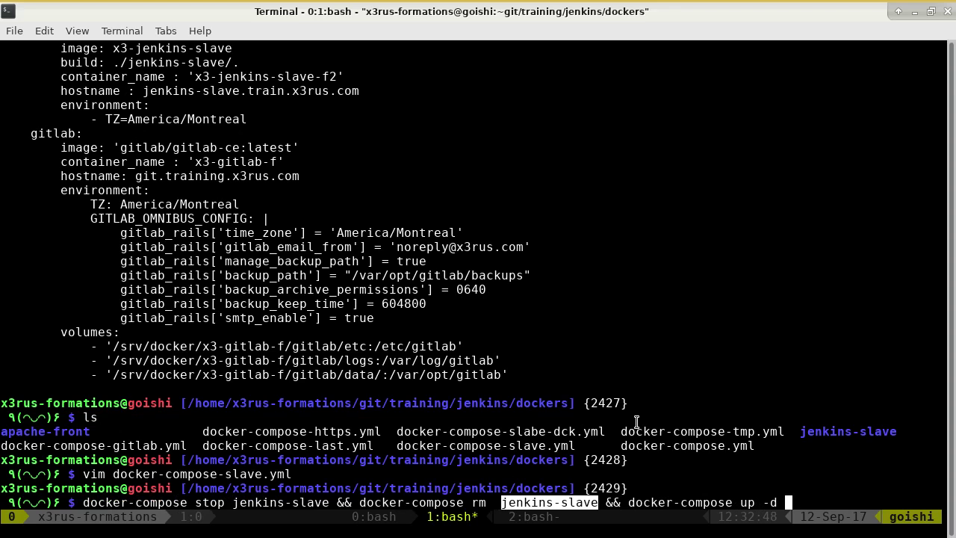
pyautogui.middleClick(637, 423)
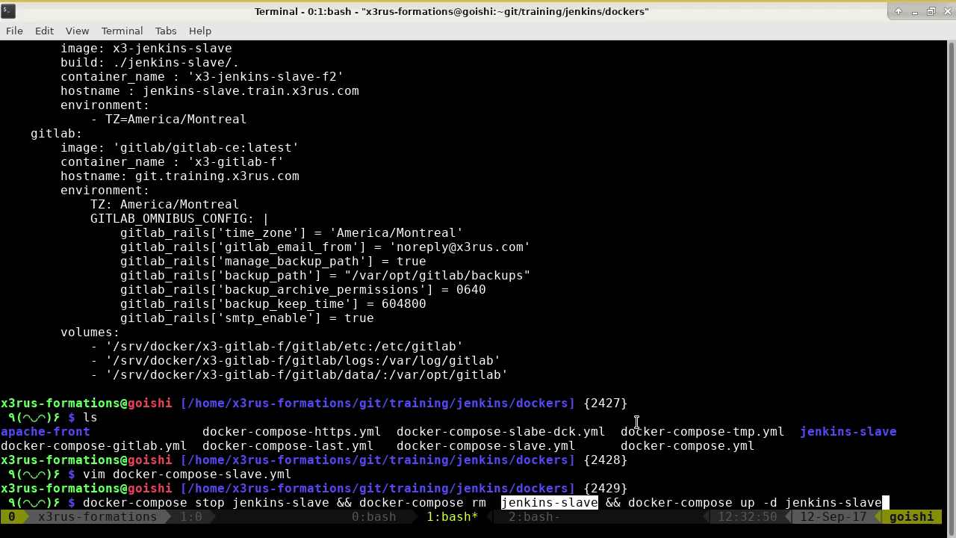
pyautogui.press('Return')
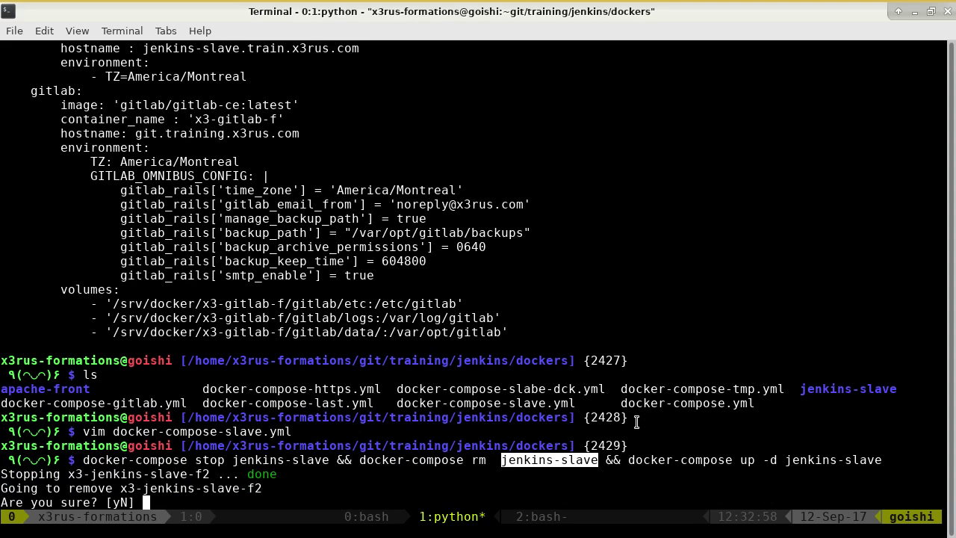
pyautogui.write('y')
pyautogui.press('Return')
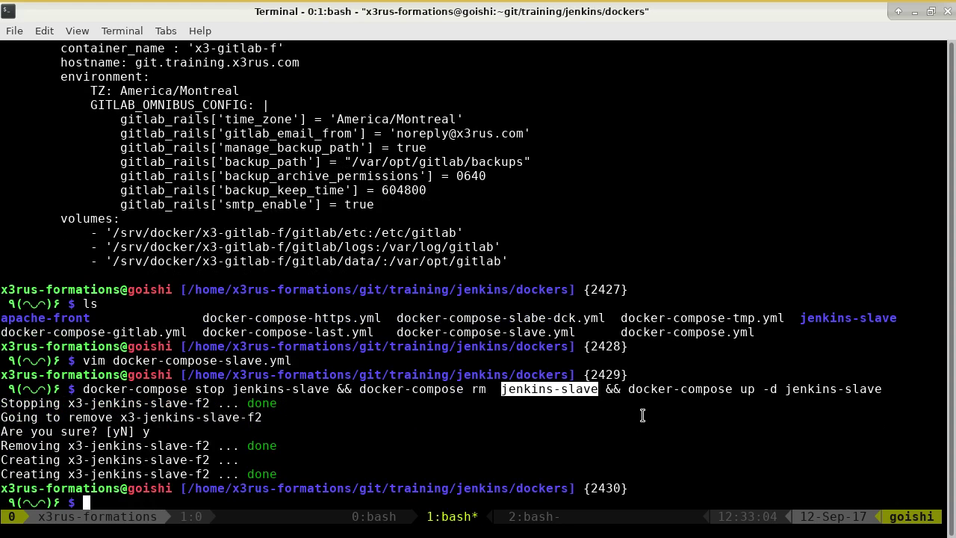
# Switch to Firefox and open the log of agent jenkinbot=jenkins-s1 from the Jenkins dashboard.
pyautogui.hotkey('alt', 'Tab')
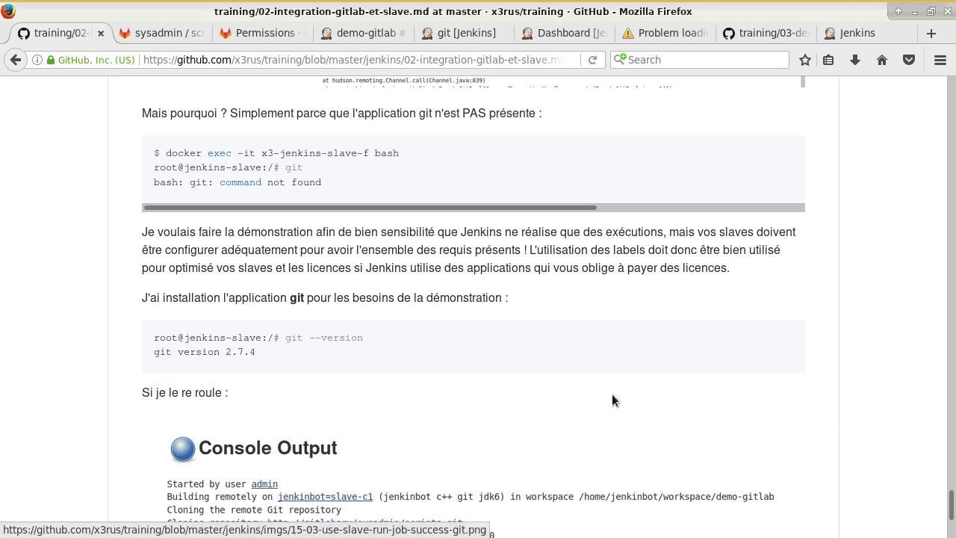
pyautogui.click(358, 37)
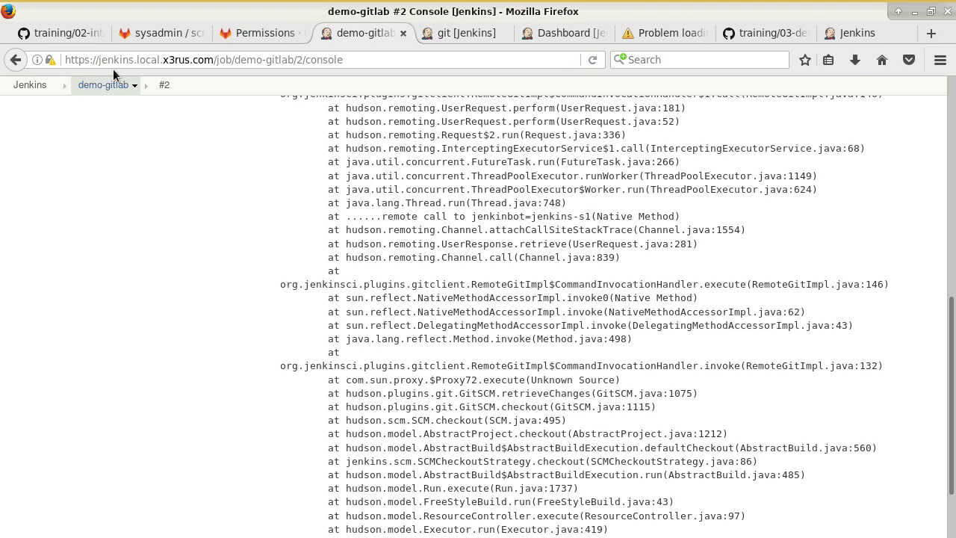
pyautogui.click(28, 88)
pyautogui.scroll(-3, 238, 331)
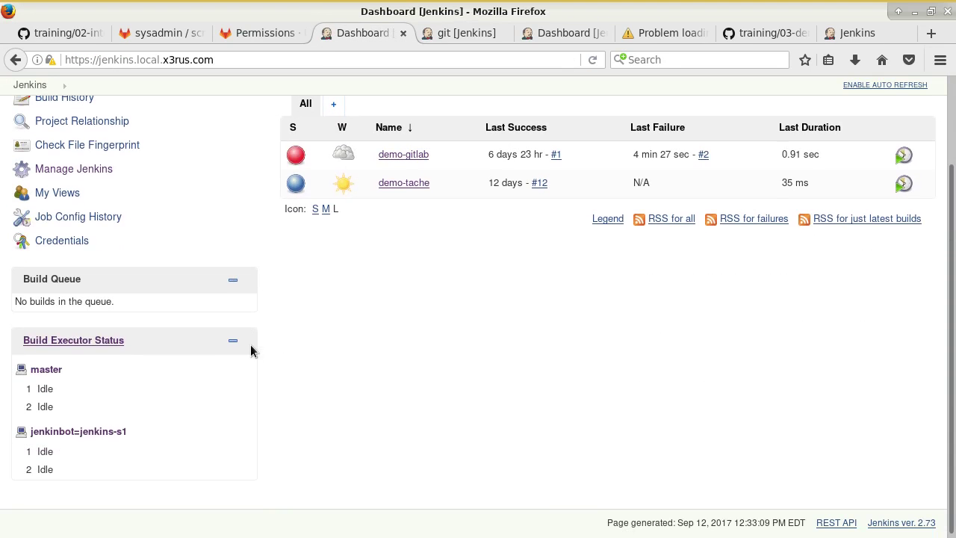
pyautogui.click(103, 432)
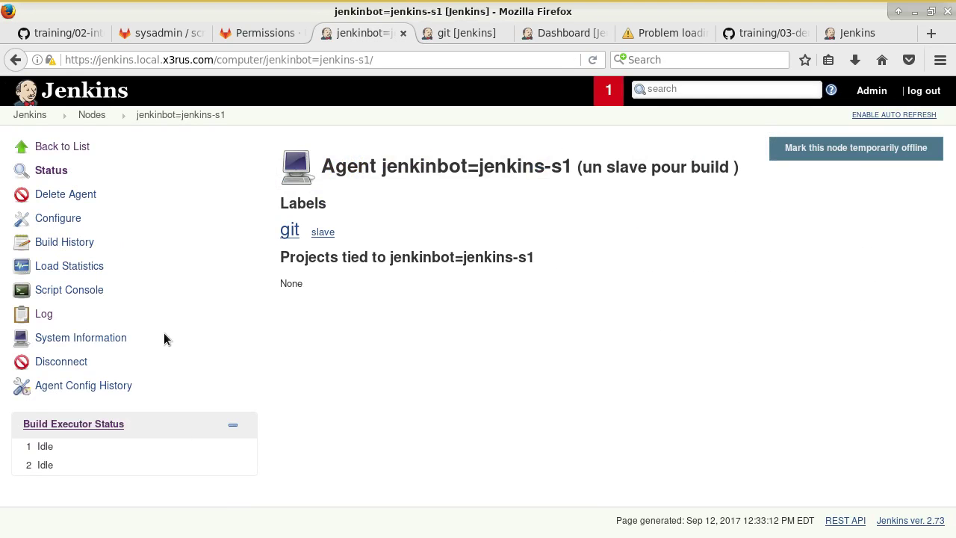
pyautogui.click(55, 289)
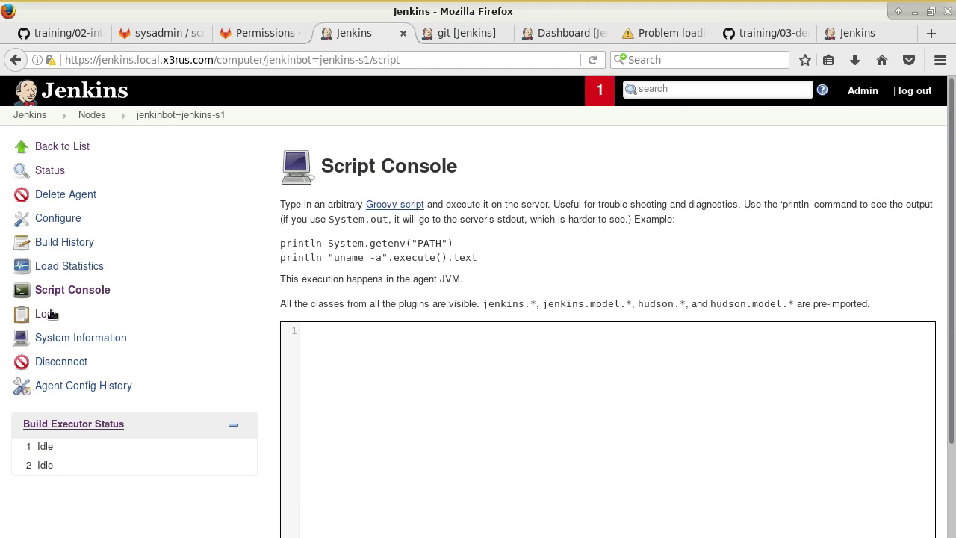
pyautogui.click(49, 314)
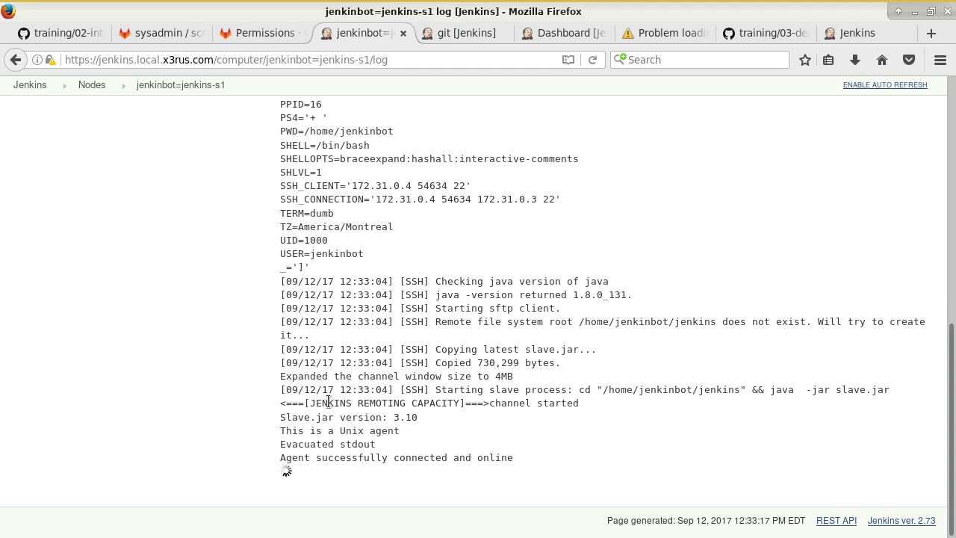
# Review the agent's connection log from its opening SSH lines to its final messages and compare its timestamps with the system clock.
pyautogui.moveTo(282, 402); pyautogui.dragTo(506, 482)
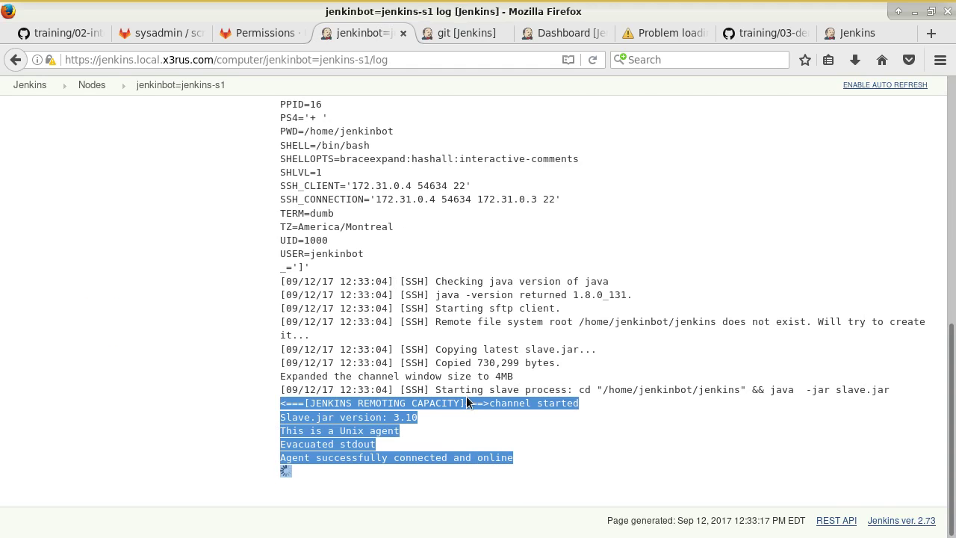
pyautogui.scroll(11, 474, 400)
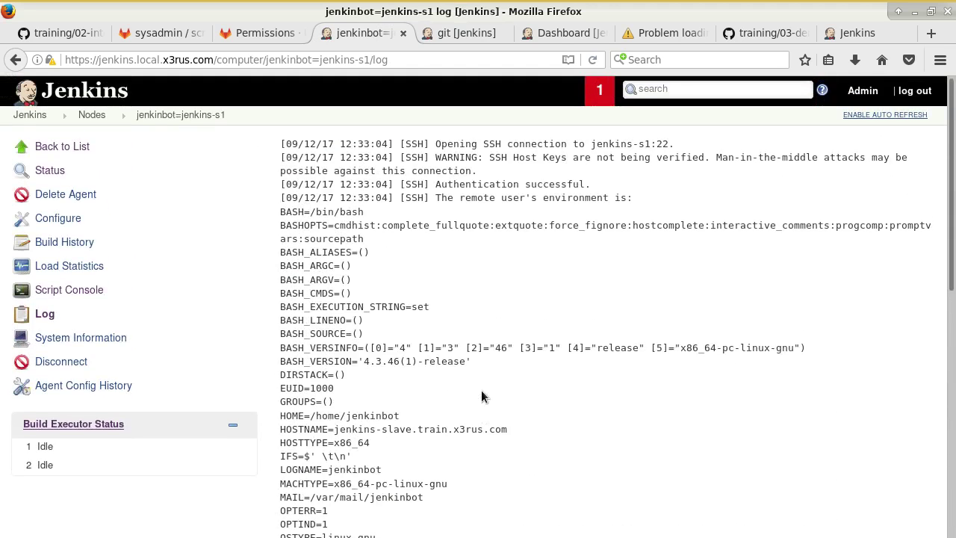
pyautogui.scroll(-10, 482, 397)
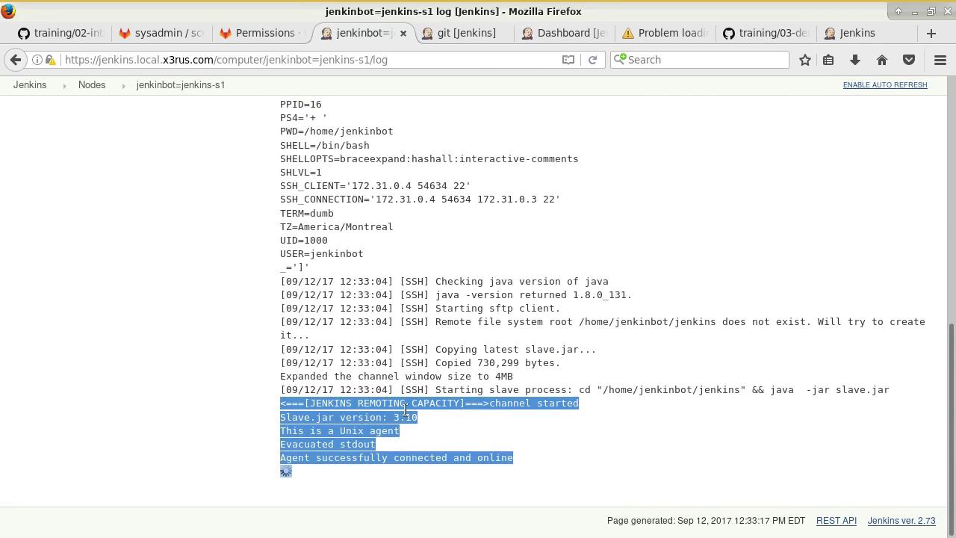
pyautogui.moveTo(357, 389); pyautogui.dragTo(490, 459)
pyautogui.scroll(7, 493, 299)
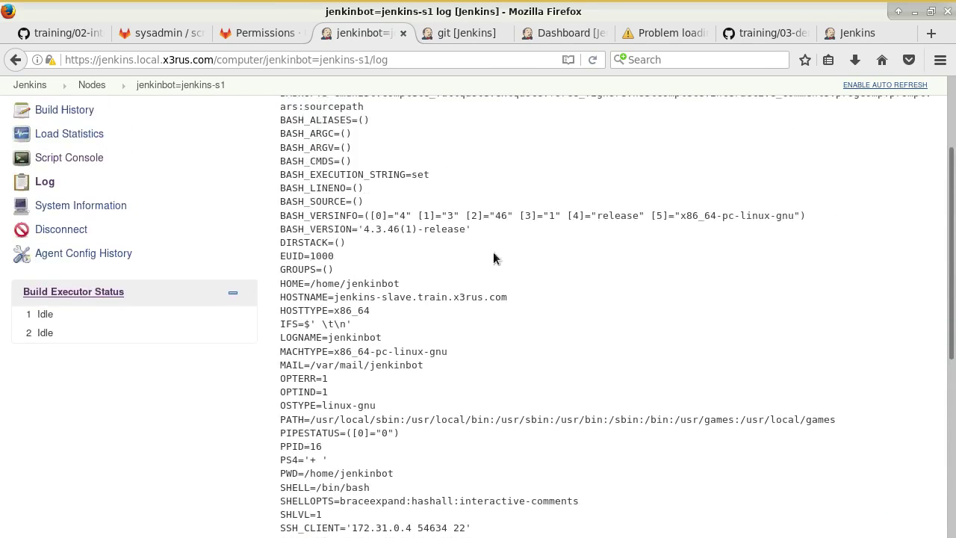
pyautogui.hotkey('alt', 'Tab')
pyautogui.moveTo(408, 6)
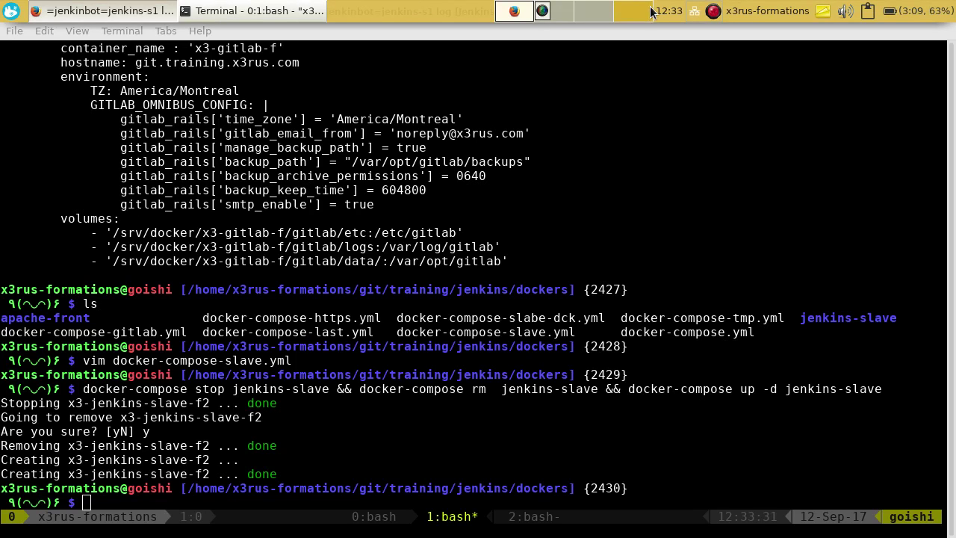
pyautogui.click(559, 175)
pyautogui.hotkey('alt', 'Tab')
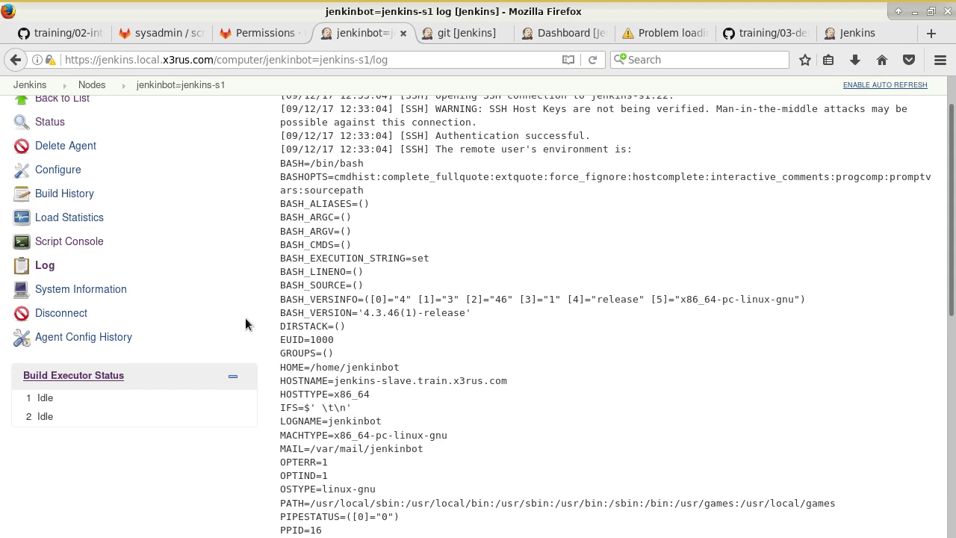
pyautogui.scroll(1, 144, 143)
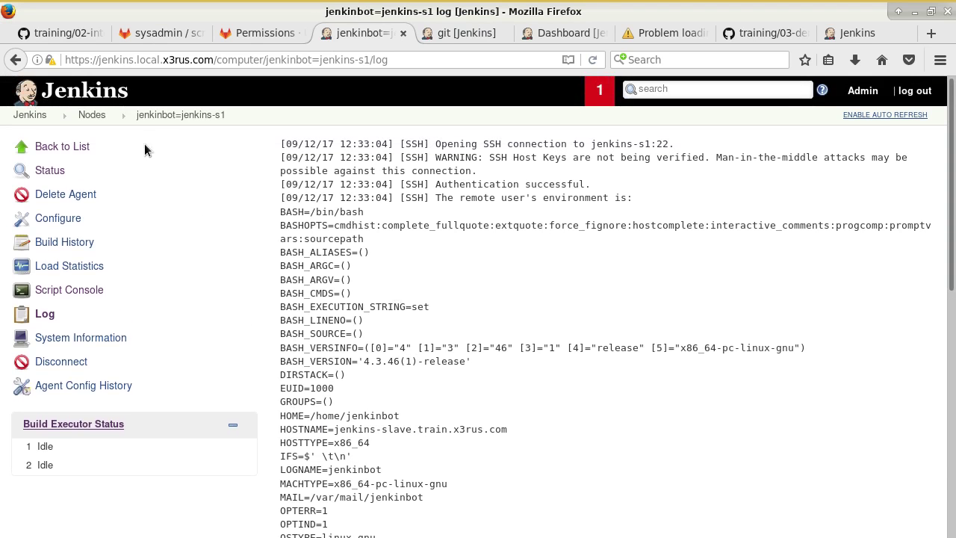
# Start a new parameterized build of demo-gitlab from the dashboard and open that build's console output.
pyautogui.click(30, 114)
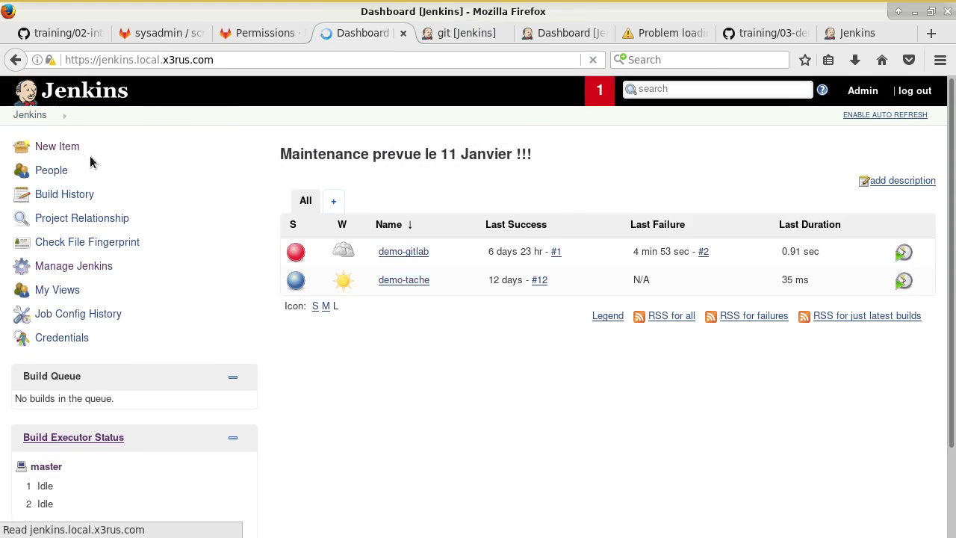
pyautogui.click(400, 252)
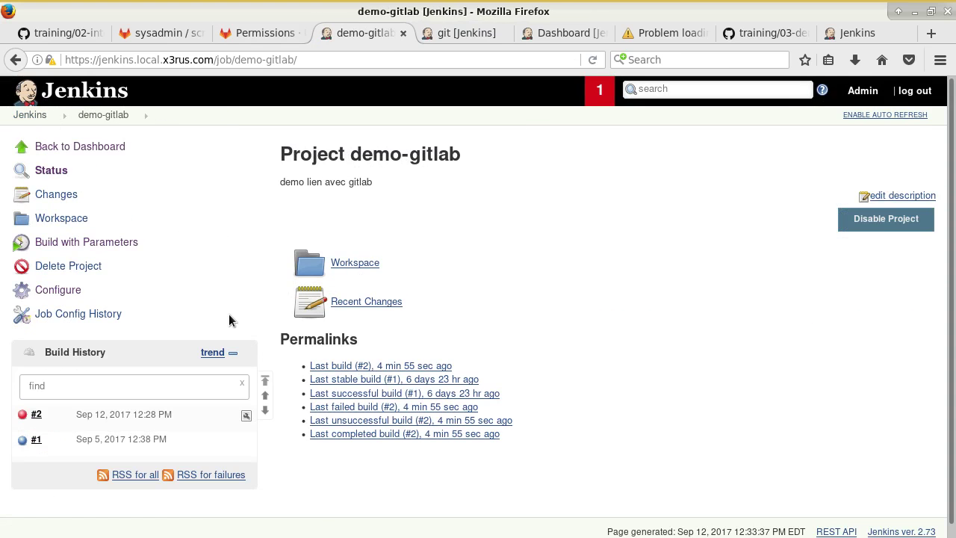
pyautogui.click(90, 242)
pyautogui.click(318, 314)
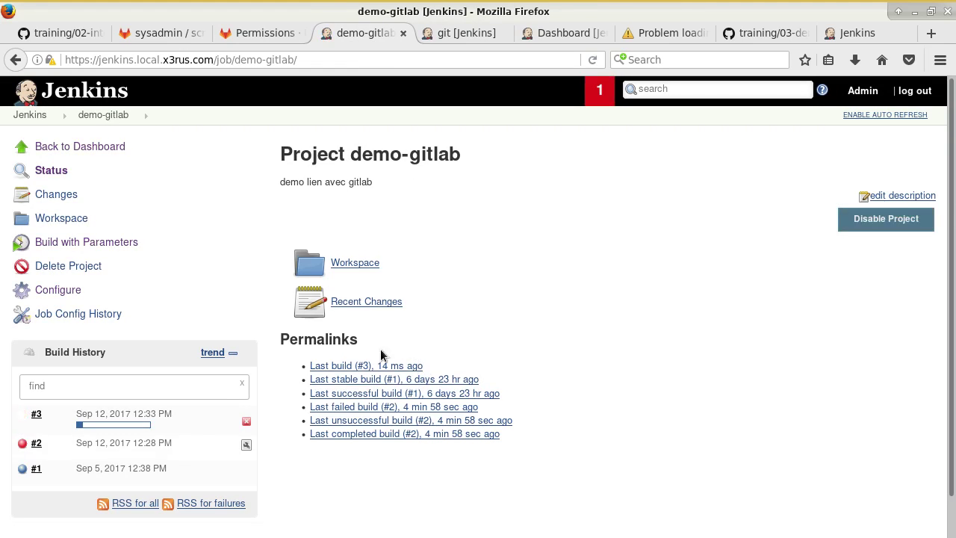
pyautogui.click(133, 429)
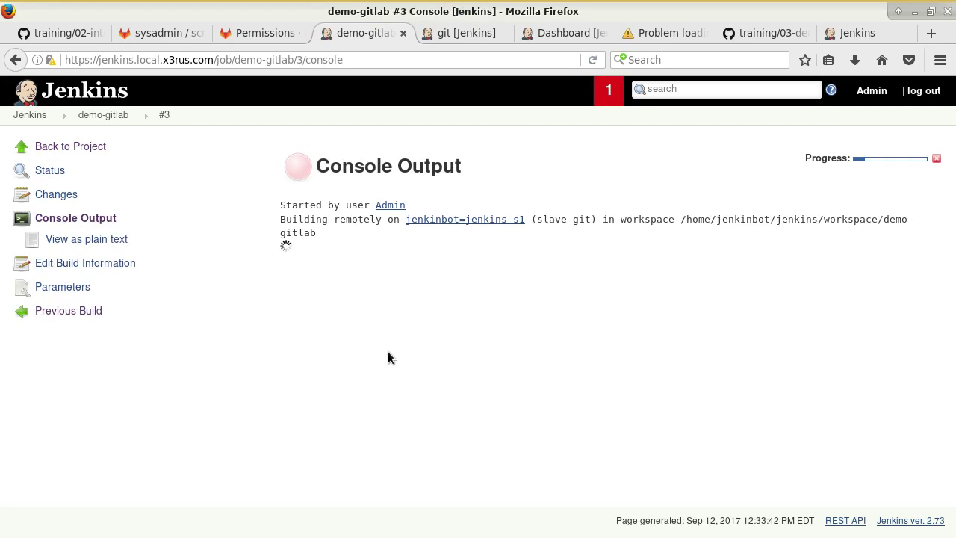
# Examine the Git fetch error in the console output and highlight the host name gitlabsrv.
pyautogui.scroll(5, 459, 344)
pyautogui.scroll(5, 459, 343)
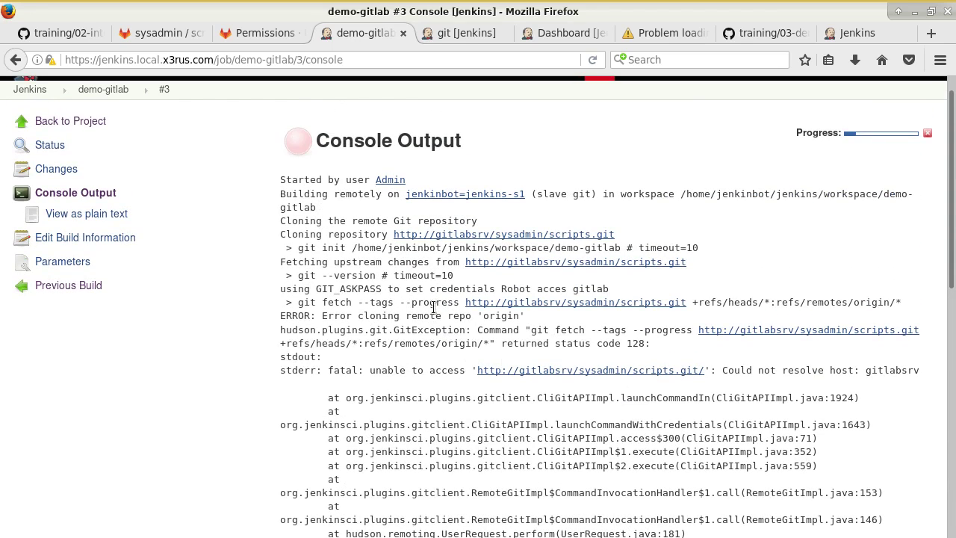
pyautogui.moveTo(889, 363); pyautogui.dragTo(887, 372)
pyautogui.doubleClick(886, 371)
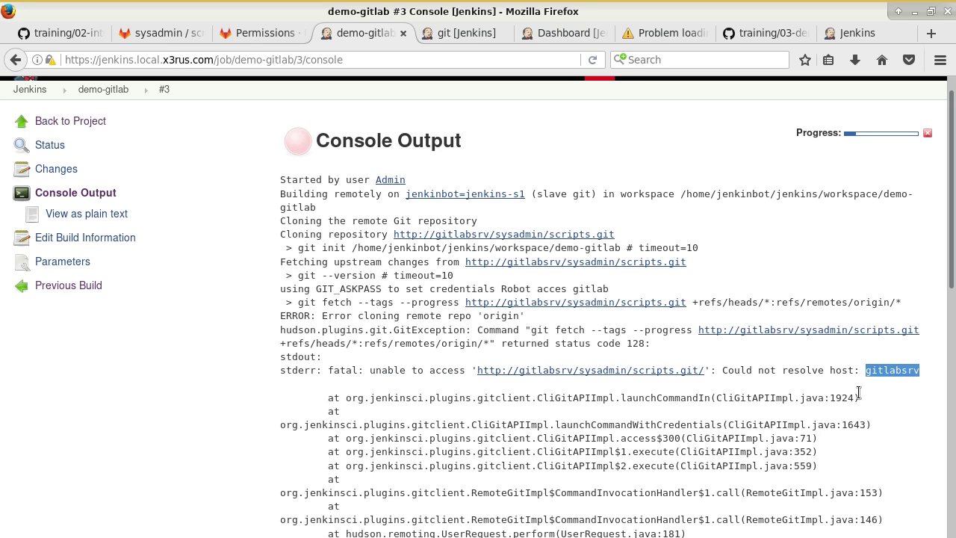
# Switch to the terminal, list the dockers directory and open docker-compose.yml in vim.
pyautogui.hotkey('alt', 'Tab')
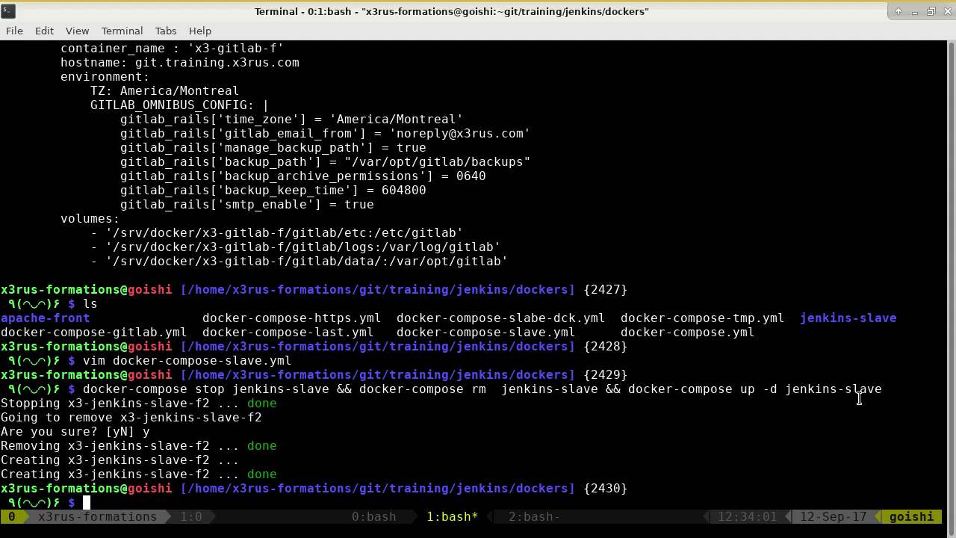
pyautogui.write('ls')
pyautogui.press('Return')
pyautogui.write('vi')
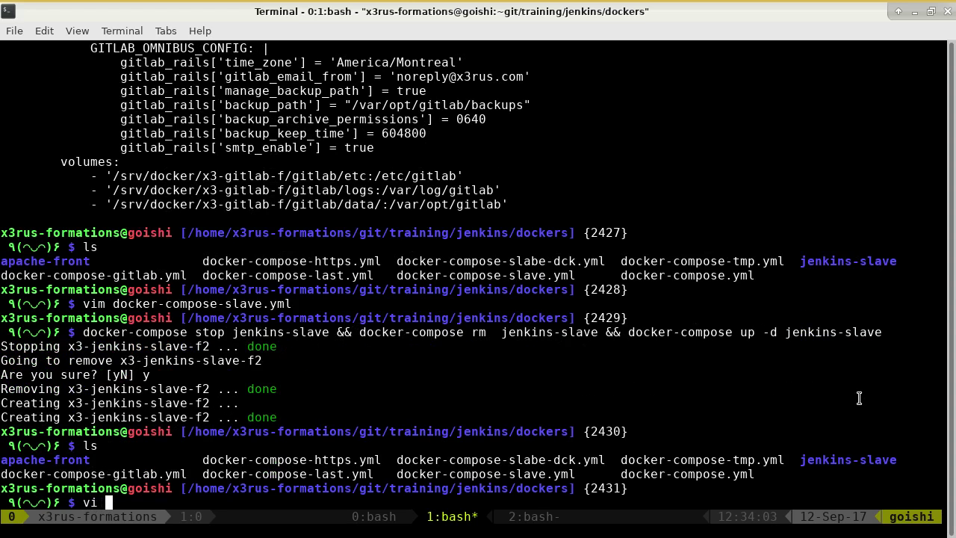
pyautogui.write('m doc')
pyautogui.press('Tab')
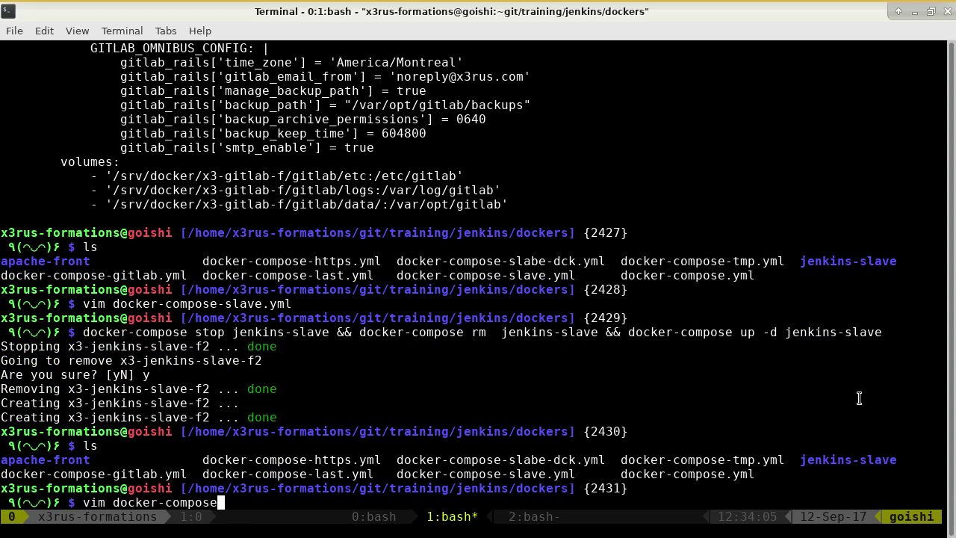
pyautogui.write('.yml')
pyautogui.press('Return')
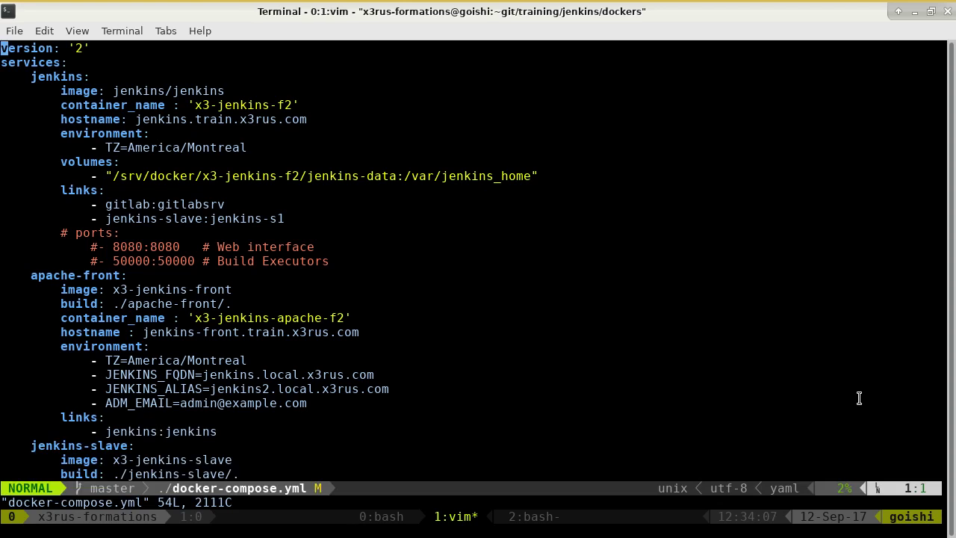
# Examine the service definitions in docker-compose.yml, checking whether jenkins-slave has a links section for gitlab.
pyautogui.press('j')
pyautogui.press('j')
pyautogui.press('j')
pyautogui.press('j')
pyautogui.press('j')
pyautogui.press('j')
pyautogui.press('j')
pyautogui.press('j')
pyautogui.press('j')
pyautogui.press('j')
pyautogui.press('j')
pyautogui.press('j')
pyautogui.press('j')
pyautogui.press('j')
pyautogui.press('j')
pyautogui.press('j')
pyautogui.press('j')
pyautogui.press('j')
pyautogui.press('j')
pyautogui.press('j')
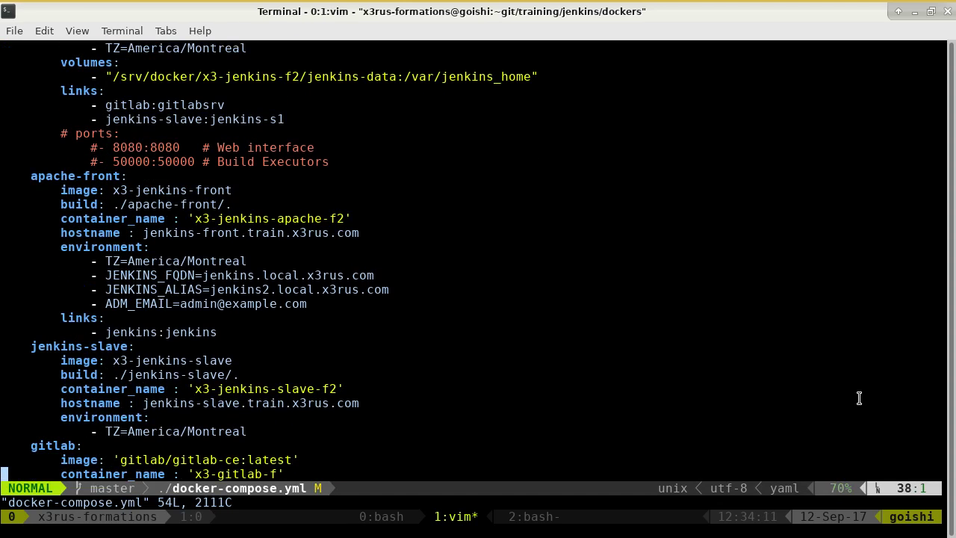
pyautogui.press('k')
pyautogui.press('k')
pyautogui.press('k')
pyautogui.press('k')
pyautogui.press('k')
pyautogui.press('k')
pyautogui.press('k')
pyautogui.press('k')
pyautogui.press('k')
pyautogui.press('k')
pyautogui.press('j')
pyautogui.press('j')
pyautogui.press('j')
pyautogui.press('j')
pyautogui.press('j')
pyautogui.press('j')
pyautogui.press('j')
pyautogui.press('j')
pyautogui.press('j')
pyautogui.press('j')
pyautogui.press('j')
pyautogui.press('j')
pyautogui.press('j')
pyautogui.press('j')
pyautogui.press('j')
pyautogui.press('j')
pyautogui.press('k')
pyautogui.press('k')
pyautogui.press('k')
pyautogui.press('k')
pyautogui.press('k')
pyautogui.press('k')
pyautogui.press('k')
pyautogui.press('k')
pyautogui.press('k')
pyautogui.press('k')
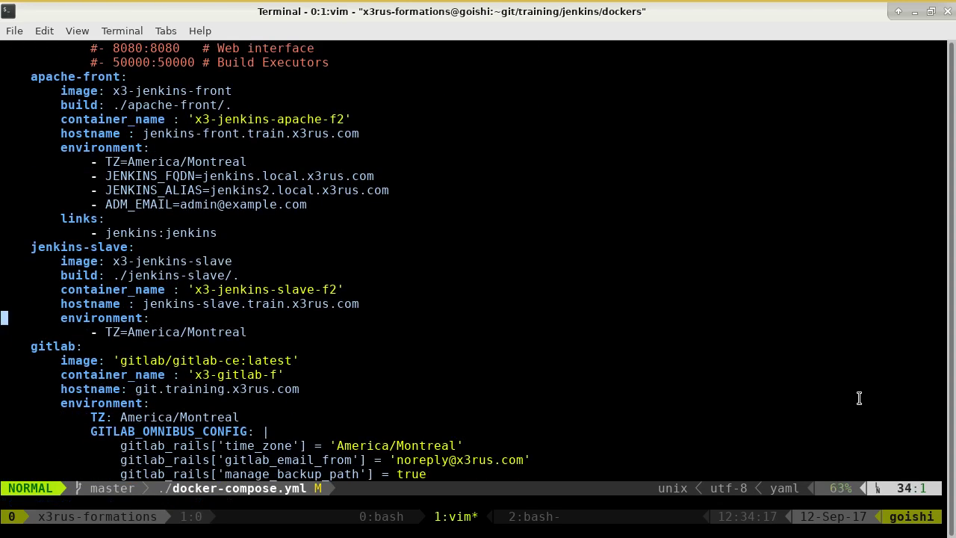
# Go back to the jenkins service in docker-compose.yml and copy its links header together with the gitlab:gitlabsrv entry.
pyautogui.press('k')
pyautogui.press('j')
pyautogui.press('j')
pyautogui.press('k')
pyautogui.press('j')
pyautogui.press('k')
pyautogui.press('k')
pyautogui.press('k')
pyautogui.press('k')
pyautogui.press('k')
pyautogui.press('k')
pyautogui.press('k')
pyautogui.press('k')
pyautogui.press('k')
pyautogui.press('k')
pyautogui.press('k')
pyautogui.press('k')
pyautogui.press('k')
pyautogui.press('k')
pyautogui.press('k')
pyautogui.press('k')
pyautogui.press('k')
pyautogui.press('k')
pyautogui.press('k')
pyautogui.press('k')
pyautogui.press('k')
pyautogui.press('k')
pyautogui.press('k')
pyautogui.press('k')
pyautogui.press('k')
pyautogui.press('k')
pyautogui.press('k')
pyautogui.press('k')
pyautogui.press('k')
pyautogui.press('k')
pyautogui.press('k')
pyautogui.press('k')
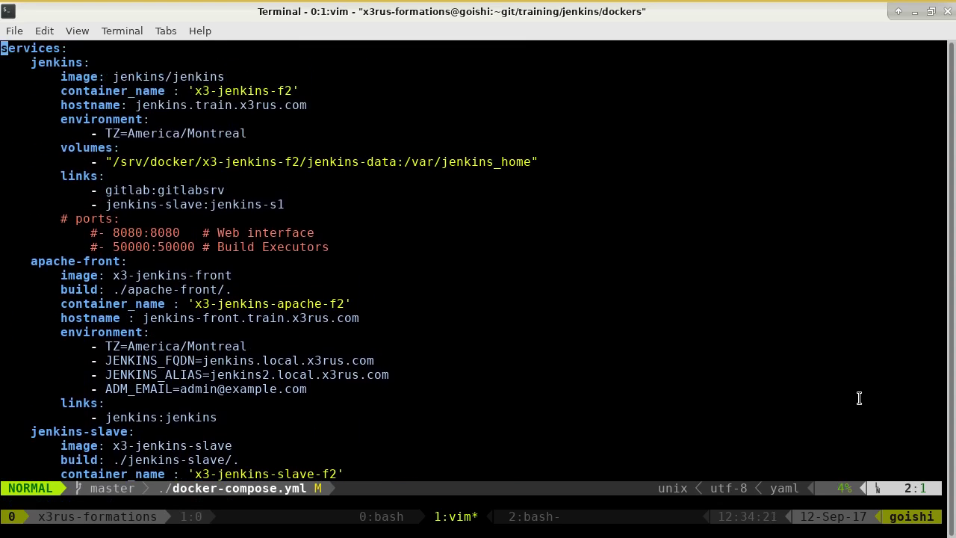
pyautogui.press('j')
pyautogui.press('j')
pyautogui.press('j')
pyautogui.press('j')
pyautogui.press('j')
pyautogui.press('j')
pyautogui.press('j')
pyautogui.press('j')
pyautogui.press('j')
pyautogui.press('k')
# Paste the links section with gitlab:gitlabsrv below the jenkins-slave environment entries, then save and close docker-compose.yml.
pyautogui.press('j')
pyautogui.press('j')
pyautogui.press('j')
pyautogui.press('j')
pyautogui.press('j')
pyautogui.press('j')
pyautogui.press('j')
pyautogui.press('j')
pyautogui.press('j')
pyautogui.press('j')
pyautogui.press('j')
pyautogui.press('j')
pyautogui.press('j')
pyautogui.press('j')
pyautogui.press('j')
pyautogui.press('j')
pyautogui.press('j')
pyautogui.press('j')
pyautogui.press('j')
pyautogui.press('j')
pyautogui.press('j')
pyautogui.press('j')
pyautogui.press('j')
pyautogui.press('j')
pyautogui.press('j')
pyautogui.press('j')
pyautogui.press('j')
pyautogui.press('j')
pyautogui.press('j')
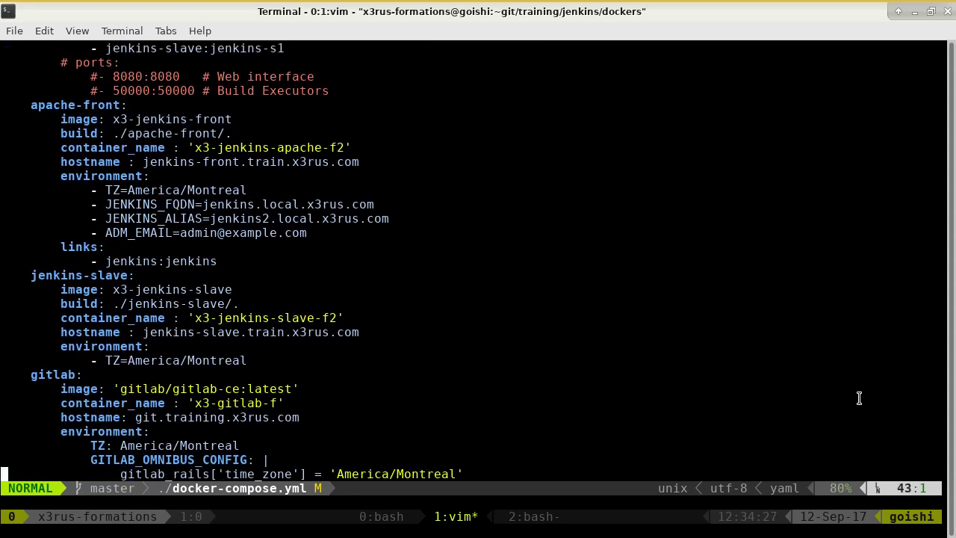
pyautogui.press('k')
pyautogui.press('k')
pyautogui.press('k')
pyautogui.press('k')
pyautogui.press('k')
pyautogui.press('k')
pyautogui.press('k')
pyautogui.press('k')
pyautogui.press('p')
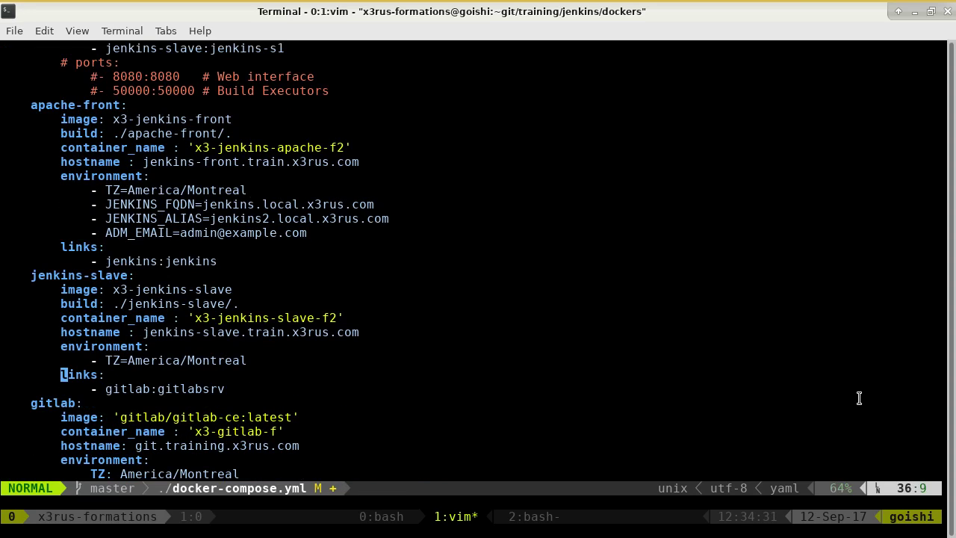
pyautogui.write(':w')
pyautogui.press('Return')
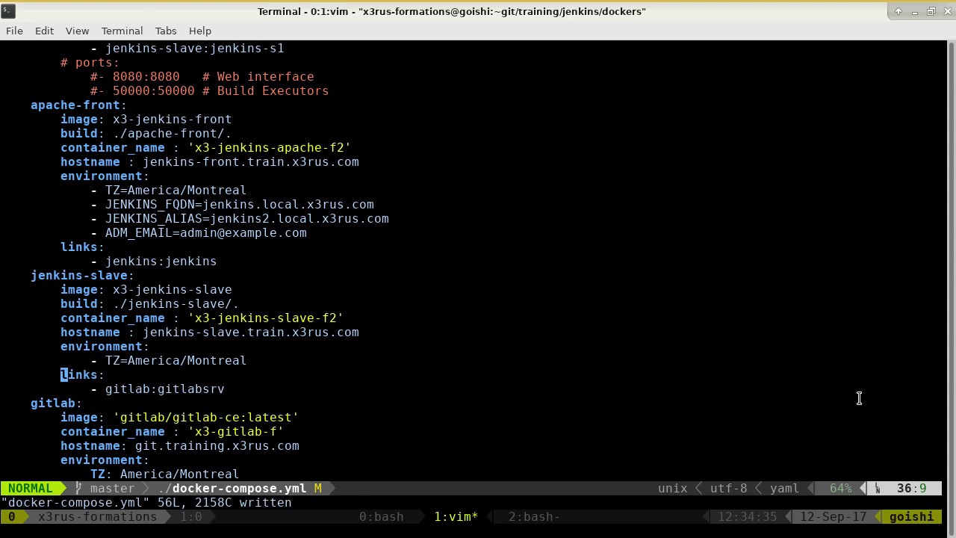
pyautogui.hotkey('ctrl', 'f')
pyautogui.write(':q')
pyautogui.press('Return')
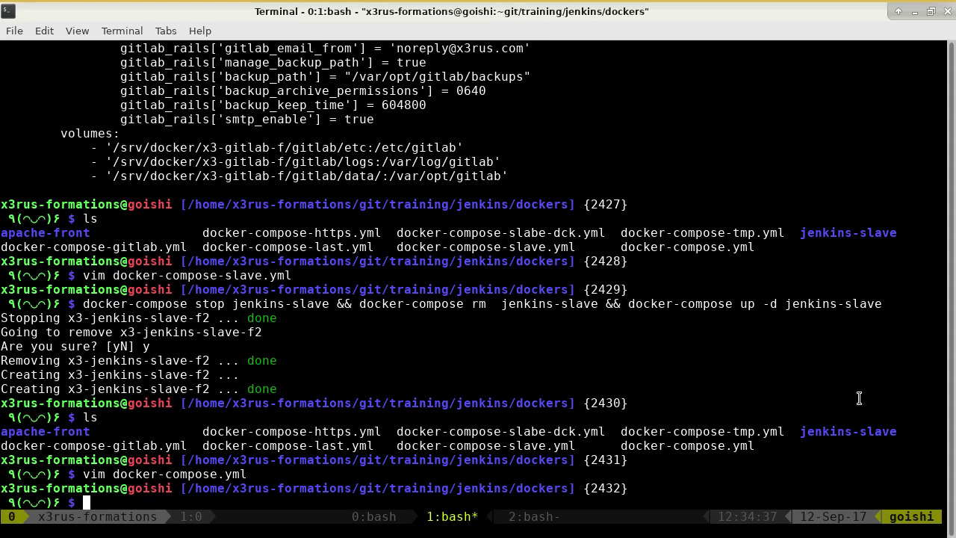
# Rerun the docker-compose command that stops, removes and recreates the jenkins-slave container, confirming the removal.
pyautogui.press('Up')
pyautogui.press('Up')
pyautogui.press('Up')
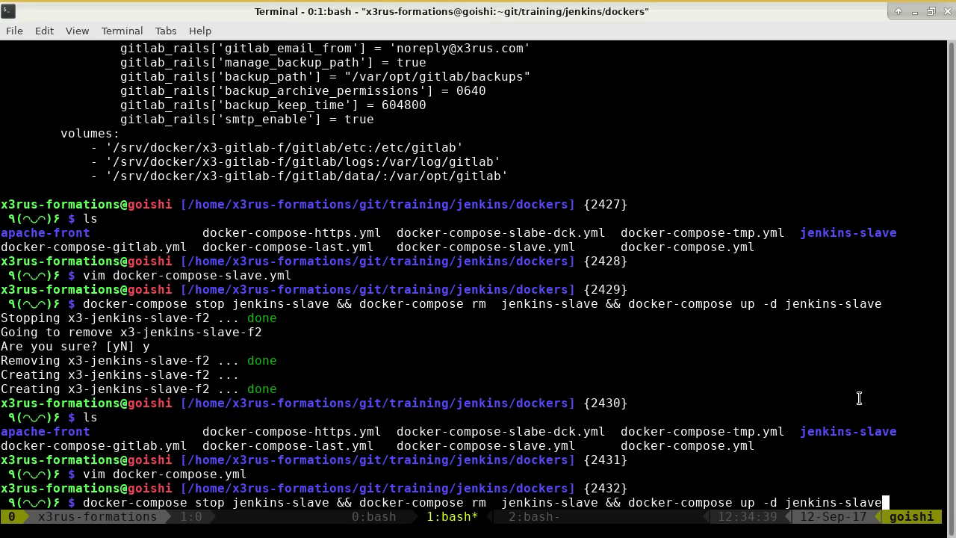
pyautogui.press('Return')
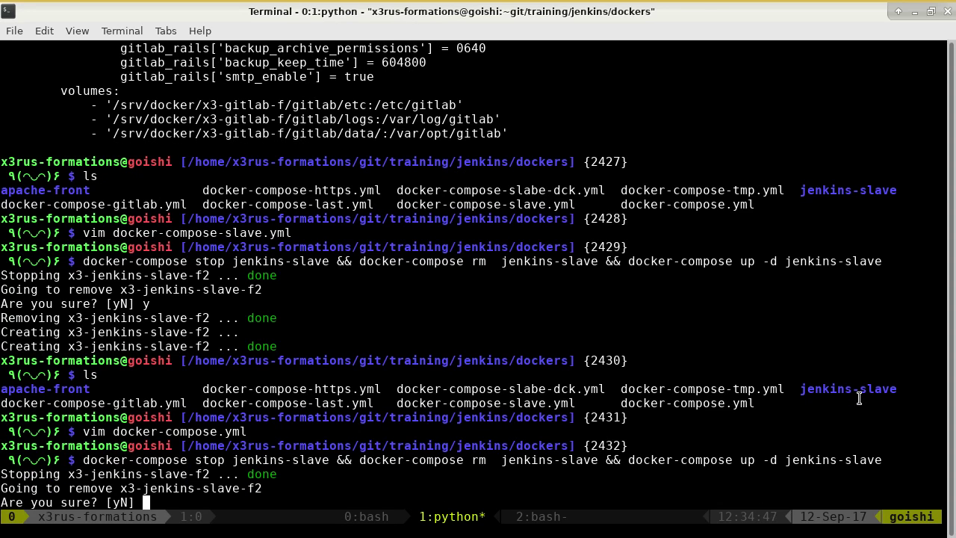
pyautogui.write('y')
pyautogui.press('Return')
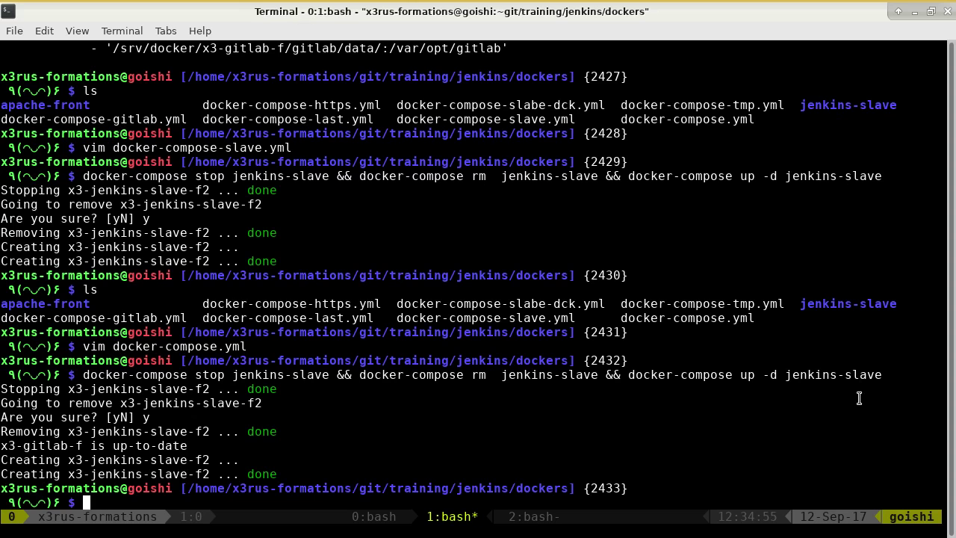
# Switch to Firefox, open the node jenkinbot=jenkins-s1 from the Jenkins dashboard and launch its agent.
pyautogui.hotkey('alt', 'Tab')
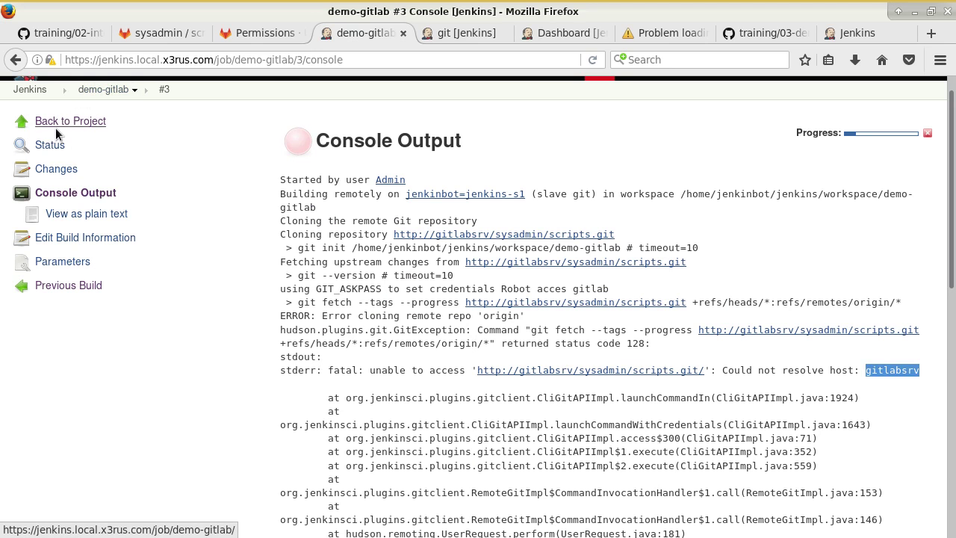
pyautogui.click(30, 89)
pyautogui.scroll(-2, 166, 405)
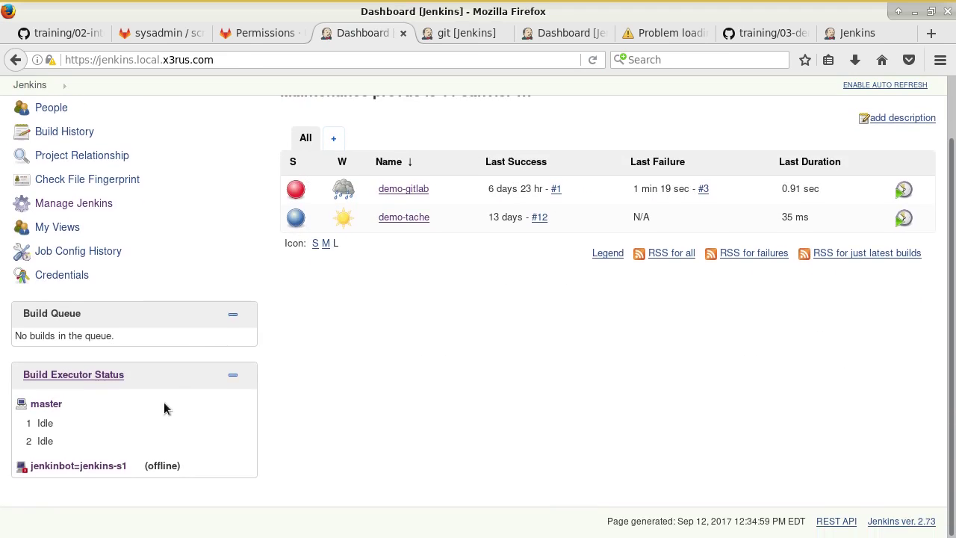
pyautogui.click(103, 468)
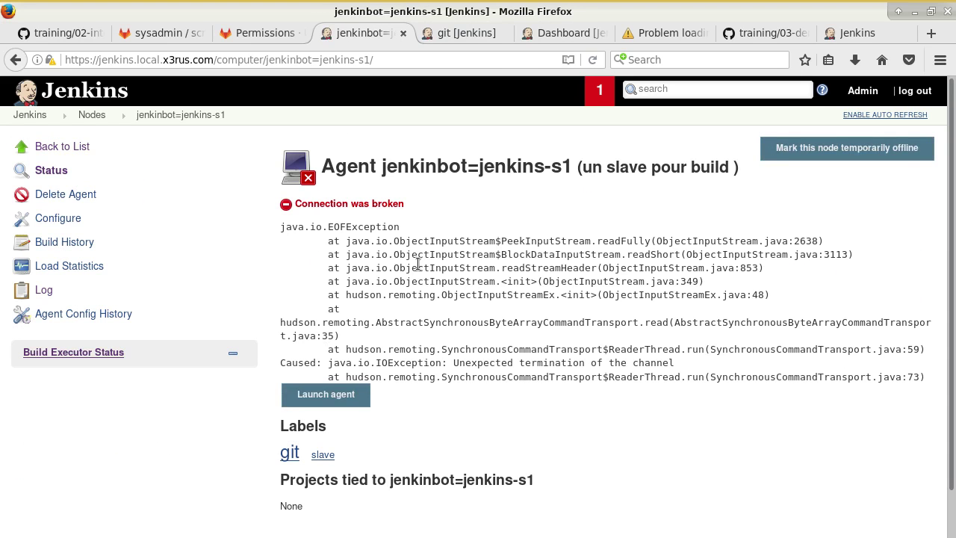
pyautogui.click(326, 395)
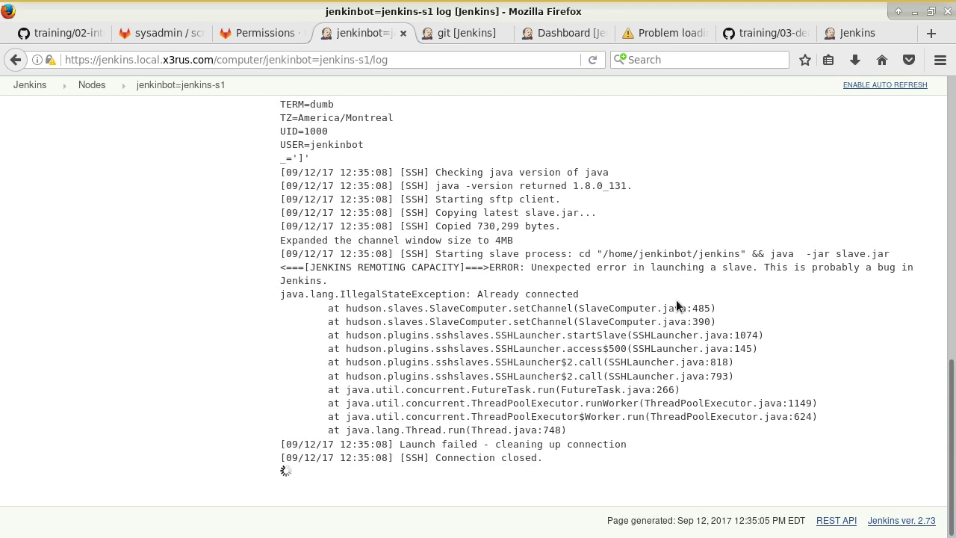
# Check the beginning of the agent's launch log and open the node's status page.
pyautogui.scroll(9, 566, 303)
pyautogui.scroll(6, 566, 303)
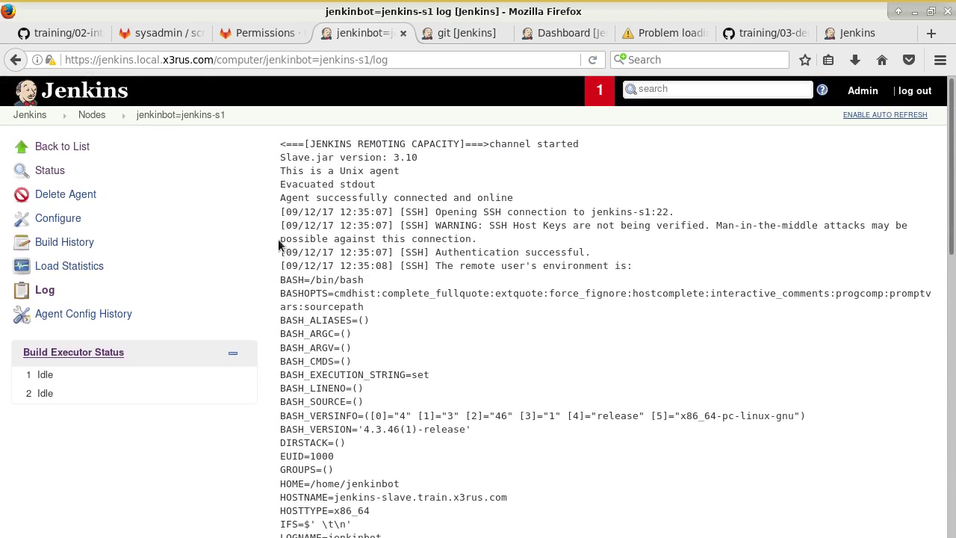
pyautogui.click(45, 177)
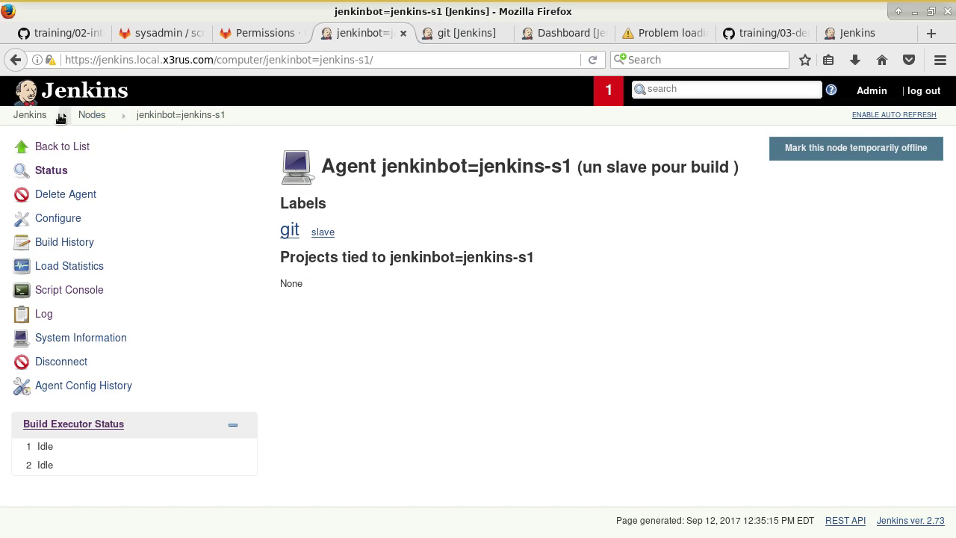
# Start a new parameterized build of demo-gitlab and display the console output of that build.
pyautogui.click(32, 117)
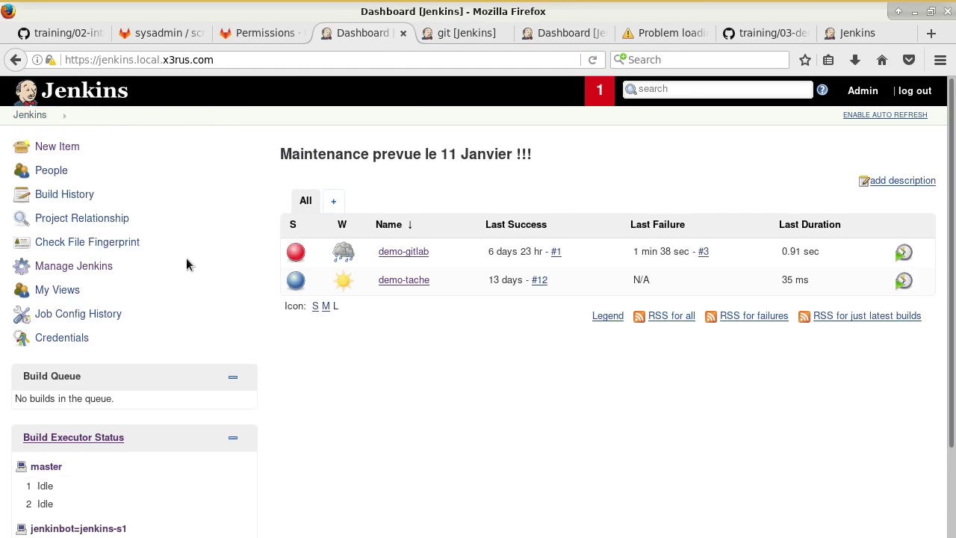
pyautogui.click(413, 255)
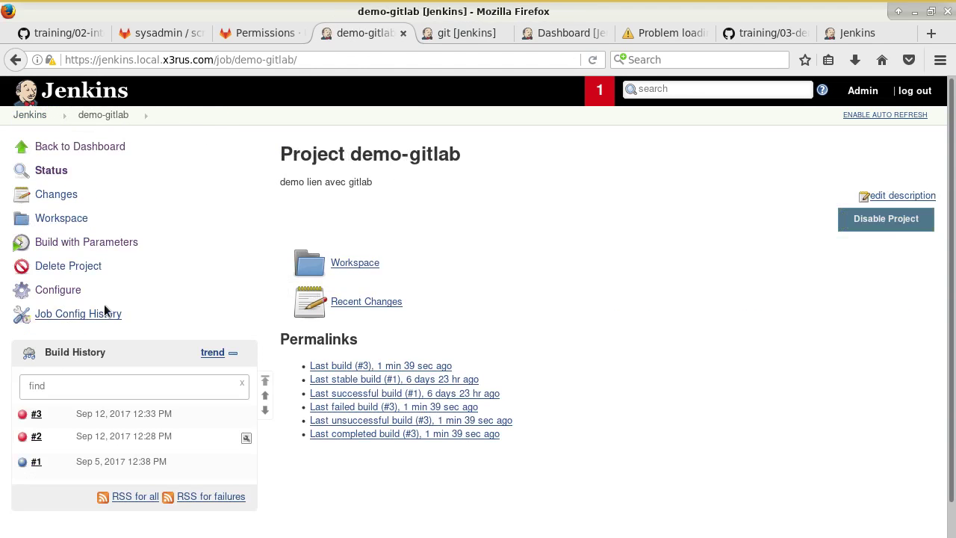
pyautogui.click(79, 244)
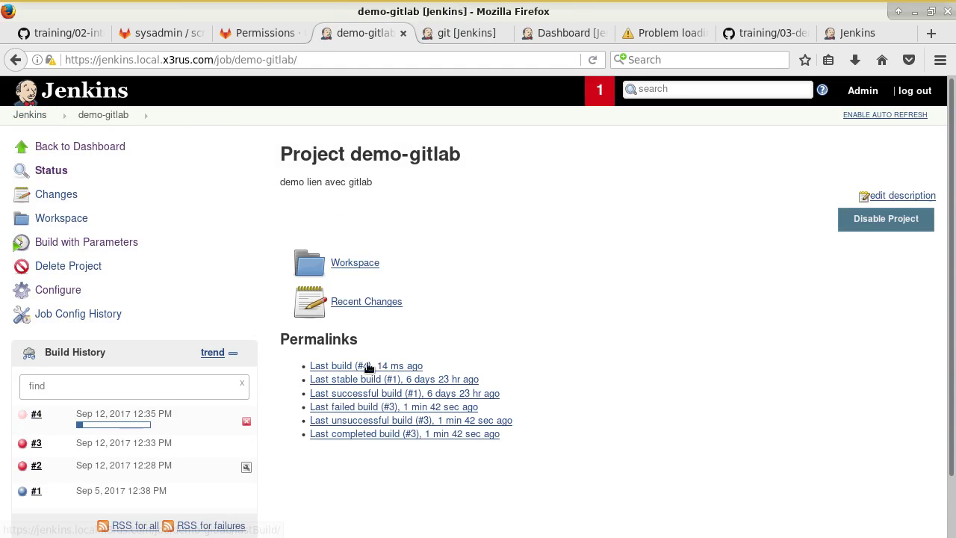
pyautogui.click(109, 365)
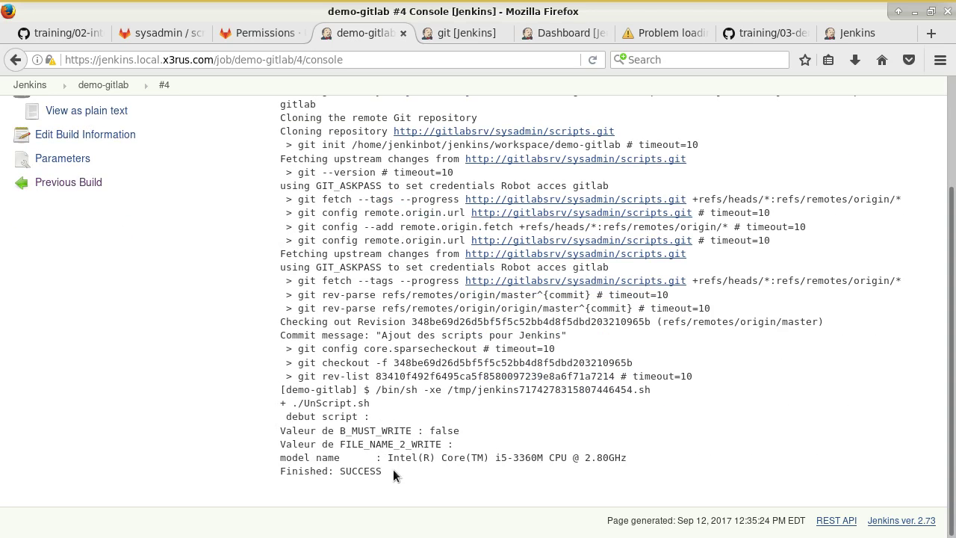
# Highlight the final lines of the build's console output and read back to its beginning.
pyautogui.moveTo(393, 469); pyautogui.dragTo(265, 433)
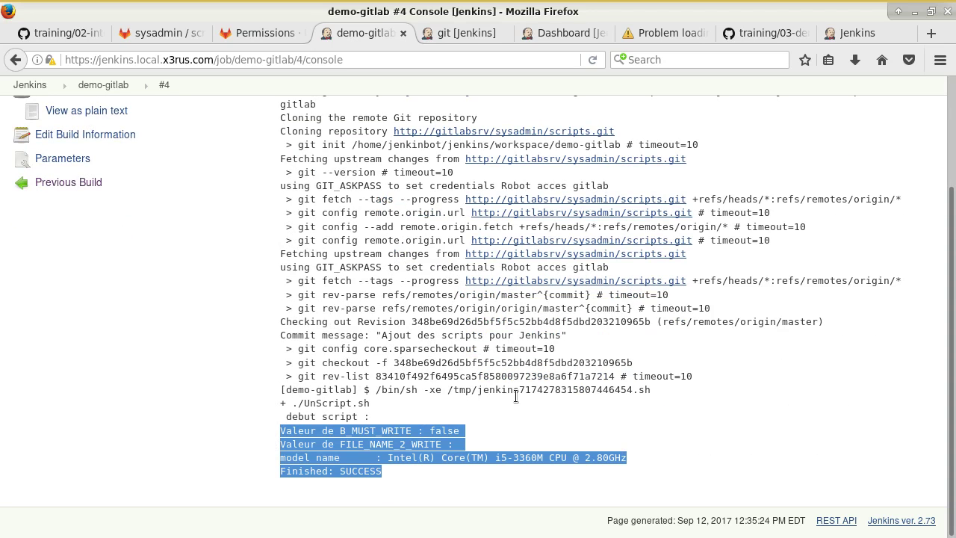
pyautogui.moveTo(512, 396); pyautogui.dragTo(518, 396)
pyautogui.scroll(3, 516, 396)
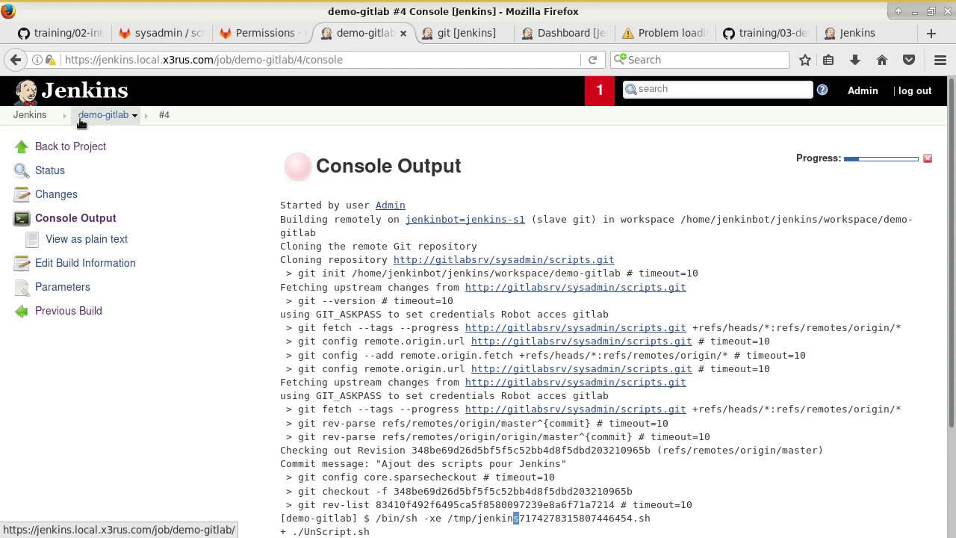
# Return to the Jenkins dashboard and check the job statuses and the build executor status.
pyautogui.click(30, 115)
pyautogui.scroll(-3, 314, 295)
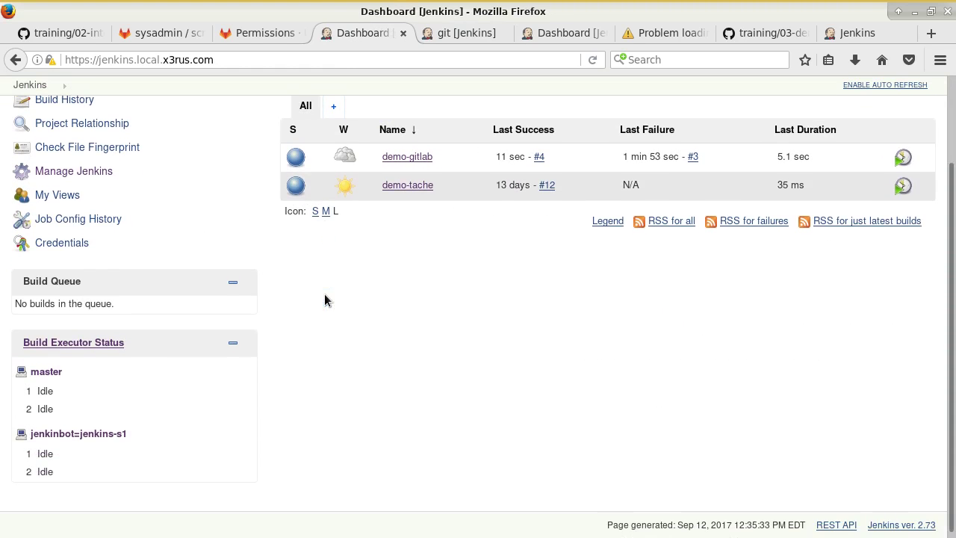
pyautogui.scroll(2, 231, 399)
pyautogui.scroll(-2, 239, 402)
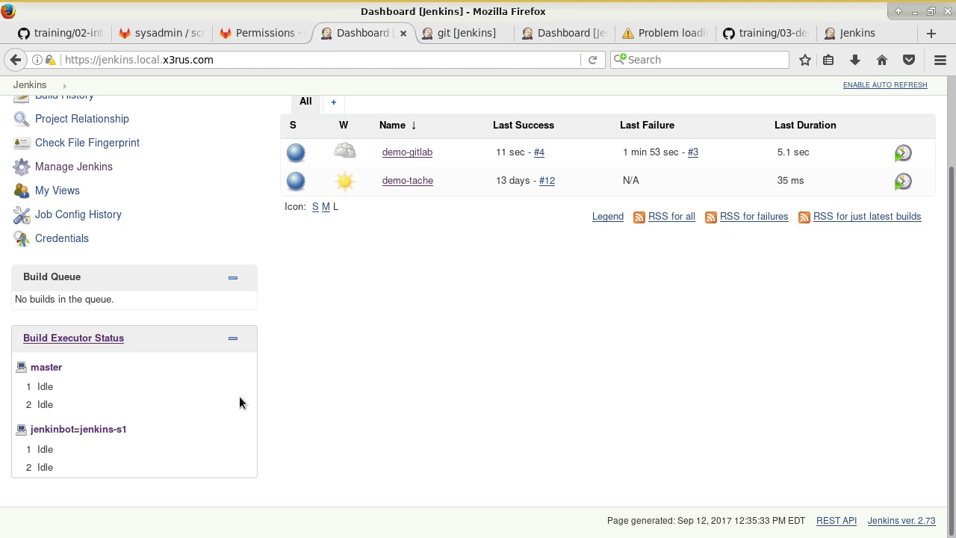
# Read the slave recommendations at the end of the GitHub training document and highlight the word Puppet.
pyautogui.click(82, 38)
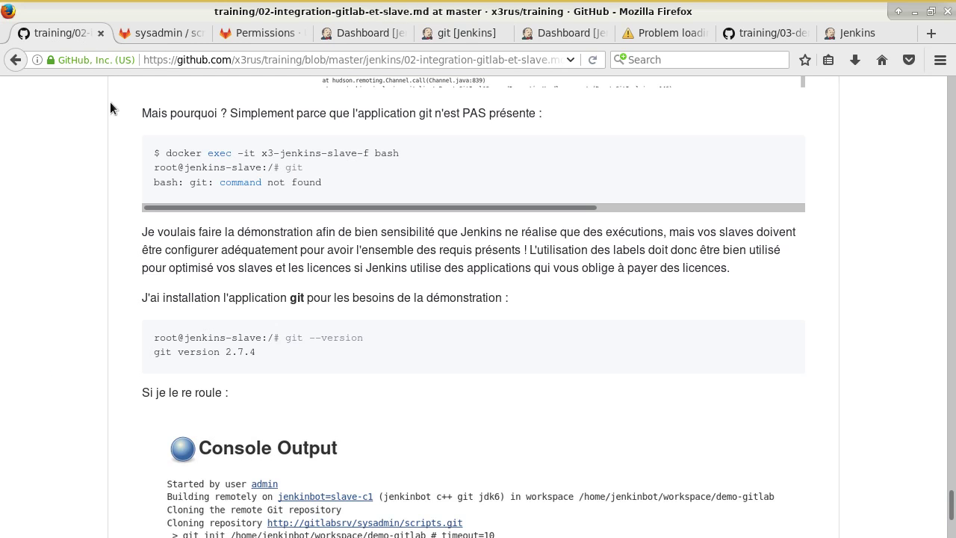
pyautogui.scroll(-15, 318, 323)
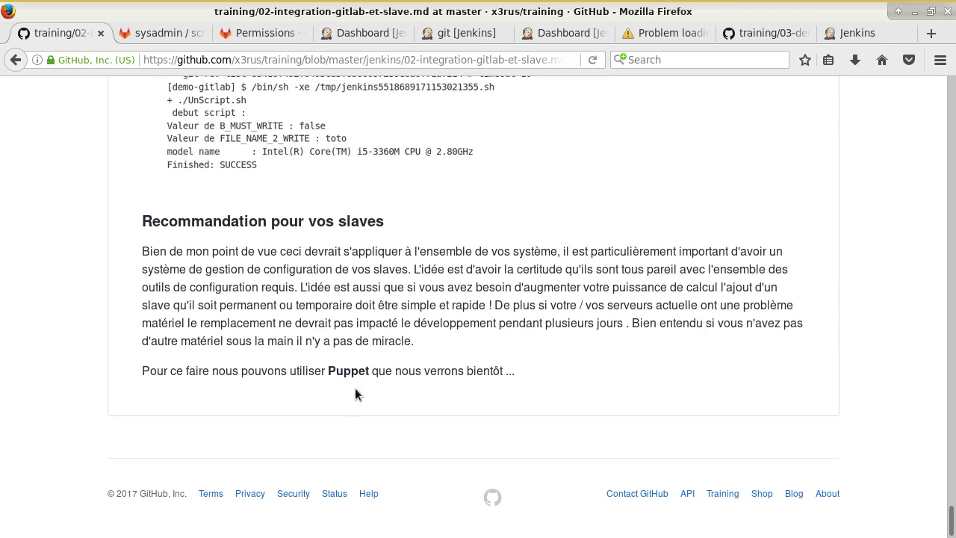
pyautogui.moveTo(337, 371); pyautogui.dragTo(373, 373)
pyautogui.click(377, 382)
# Open the node jenkinbot=jenkins-s1 through Jenkins node management and check the labels assigned to it.
pyautogui.click(359, 33)
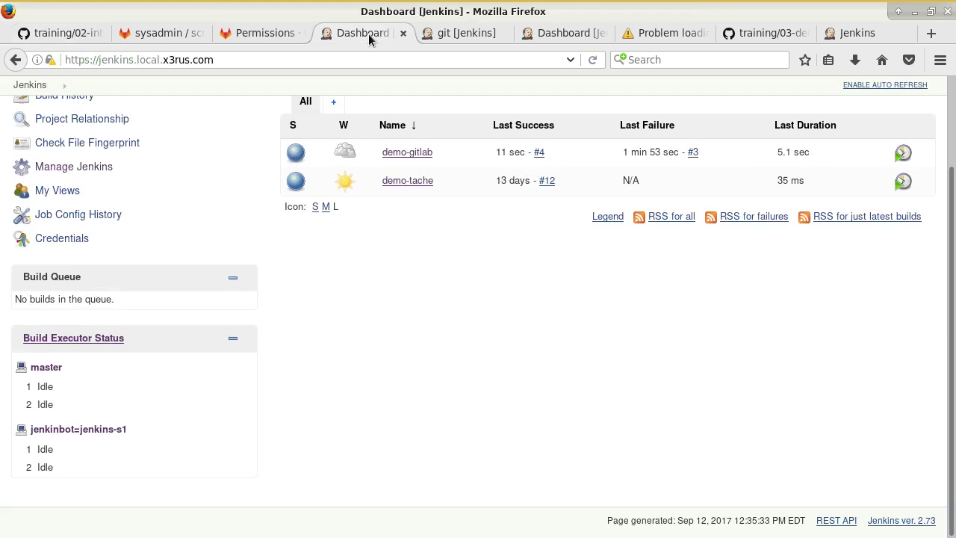
pyautogui.click(449, 33)
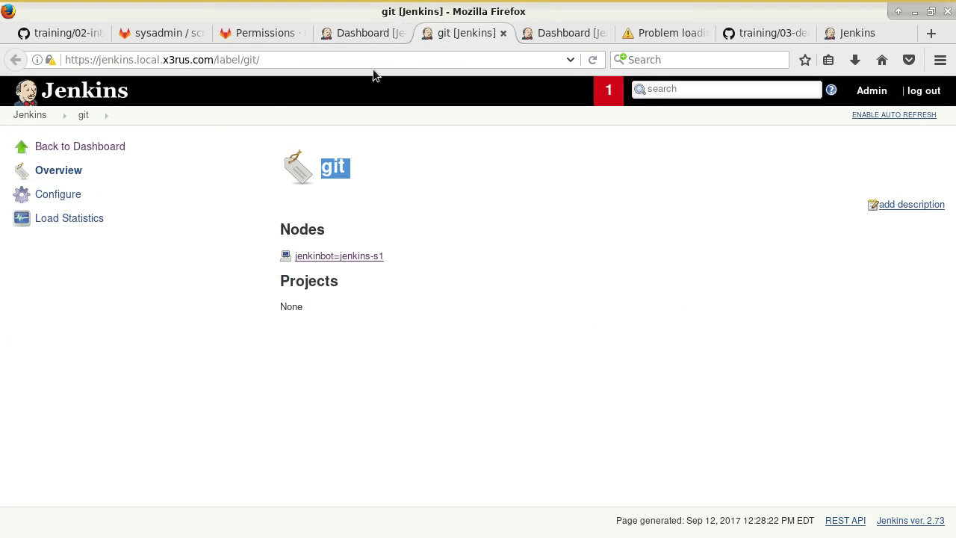
pyautogui.click(539, 32)
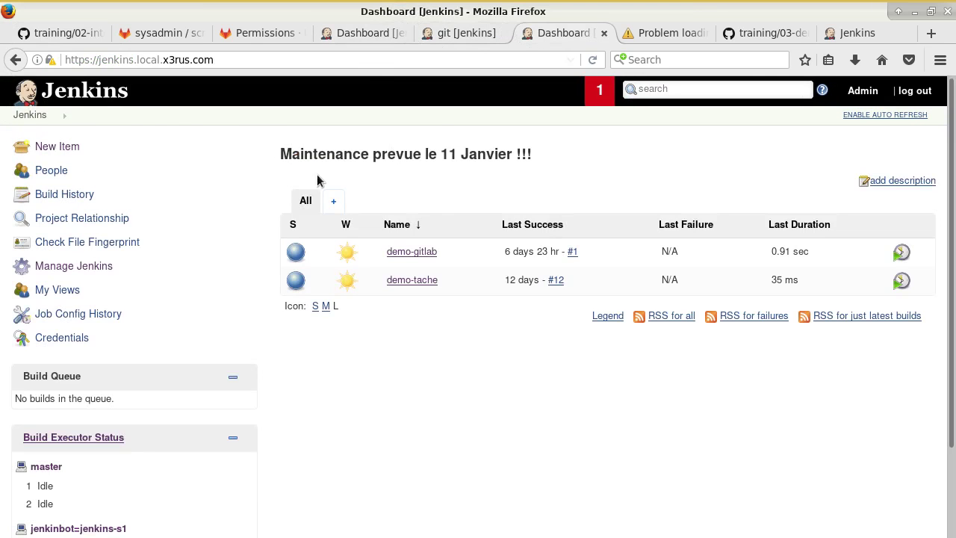
pyautogui.click(74, 268)
pyautogui.scroll(-4, 461, 404)
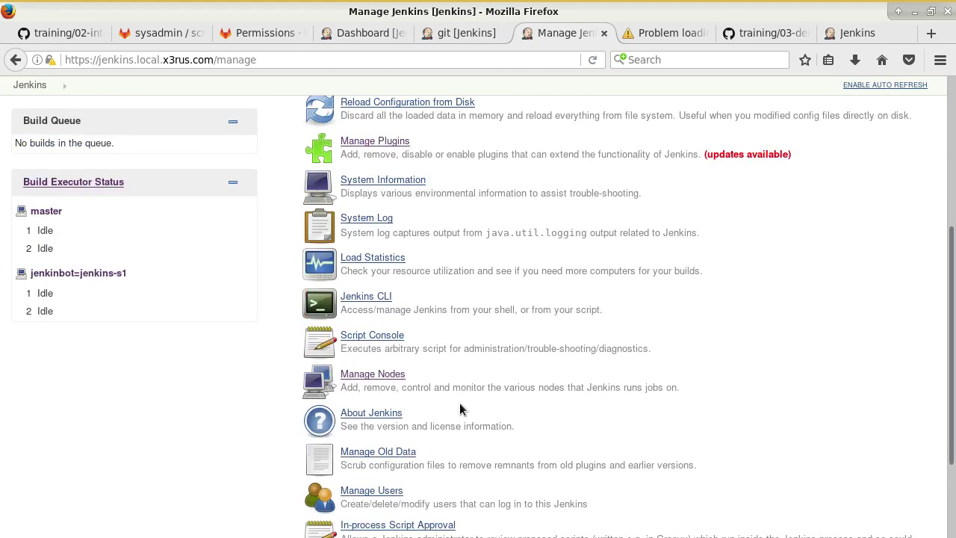
pyautogui.click(395, 381)
pyautogui.click(359, 171)
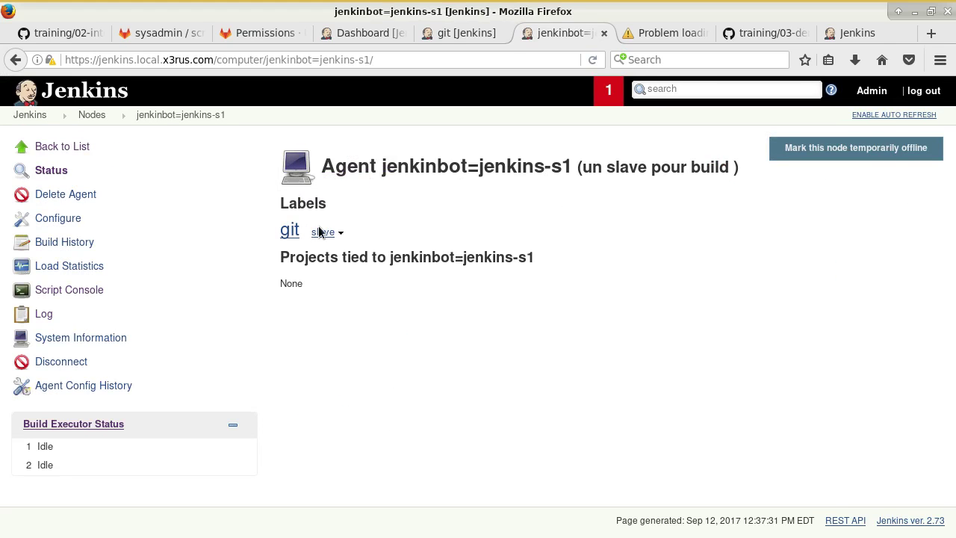
# Open the demo-gitlab job configuration and set the label expression restricting where it runs to "git slave".
pyautogui.click(377, 35)
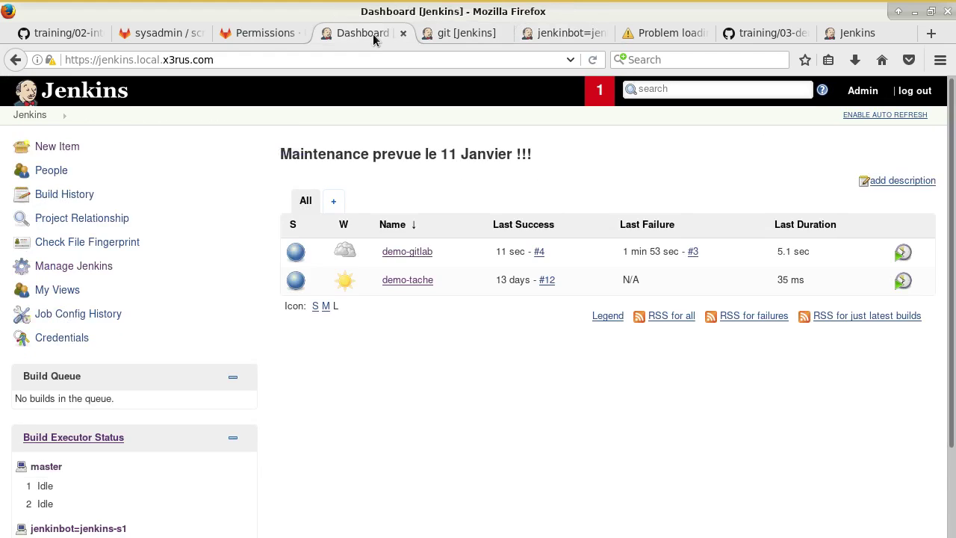
pyautogui.click(403, 251)
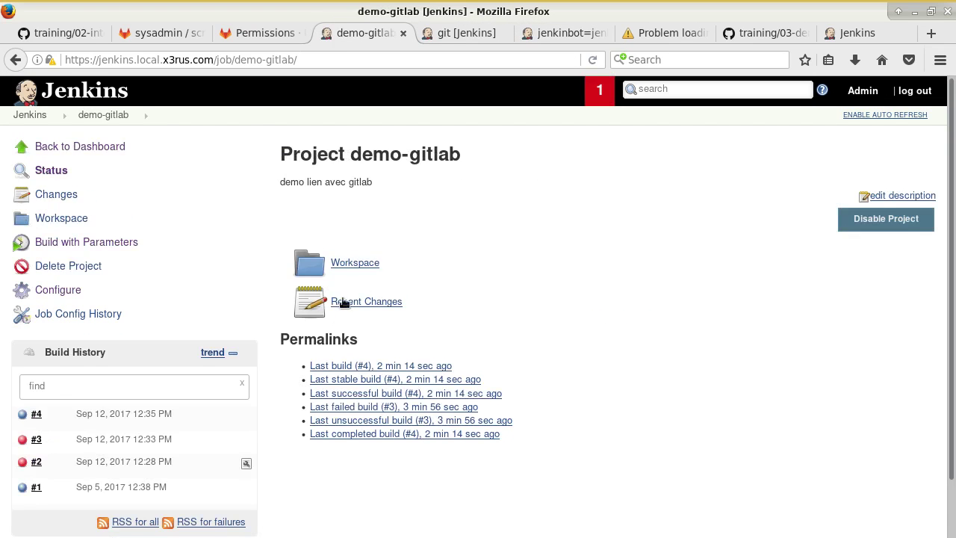
pyautogui.scroll(-2, 94, 288)
pyautogui.click(67, 234)
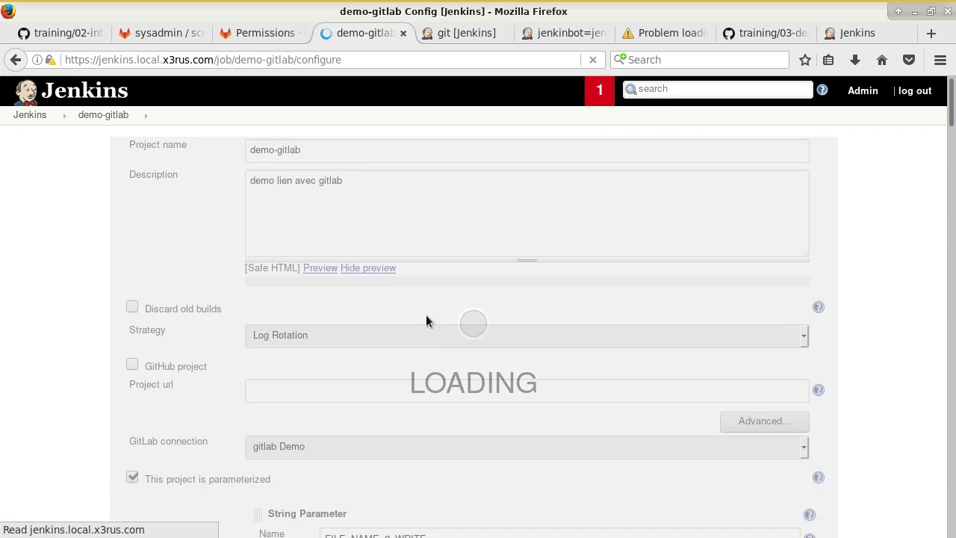
pyautogui.scroll(-5, 427, 320)
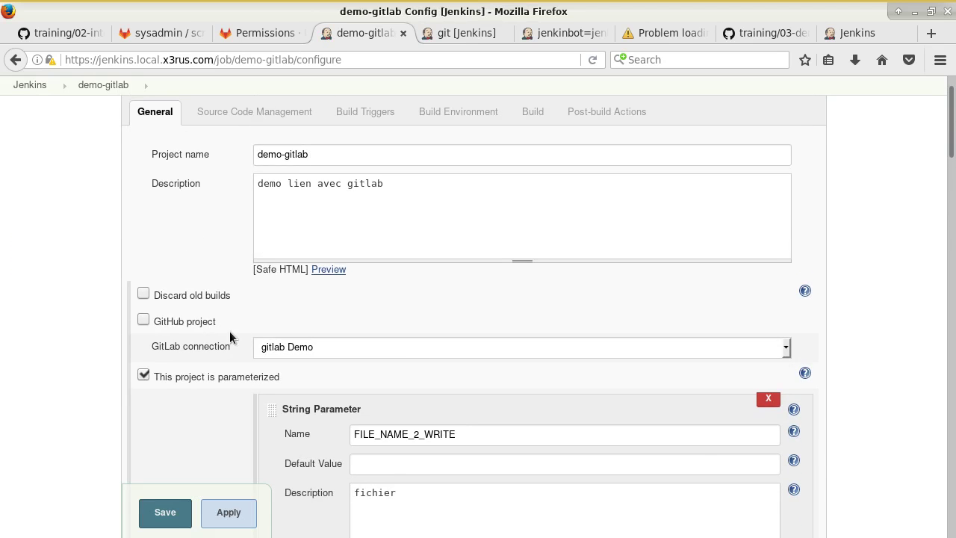
pyautogui.scroll(-10, 246, 329)
pyautogui.scroll(-3, 265, 332)
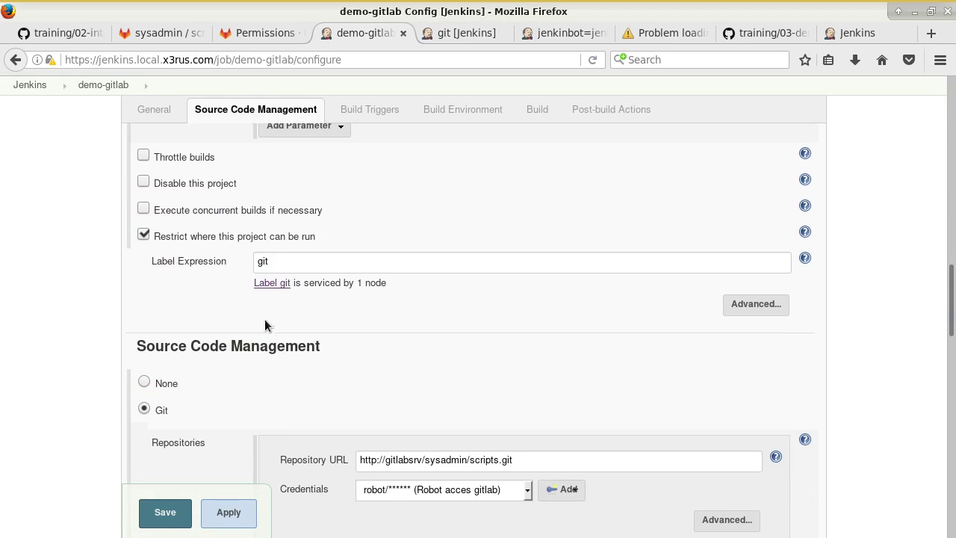
pyautogui.click(300, 266)
pyautogui.write('slave')
pyautogui.click(323, 315)
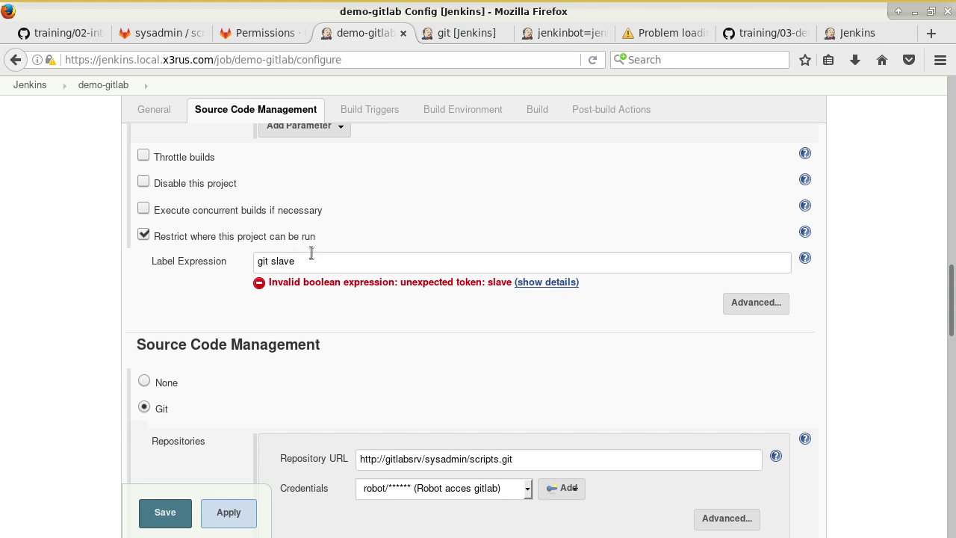
# Set the demo-gitlab job's label expression to "git && slave" so both labels are required.
pyautogui.click(272, 261)
pyautogui.write('|')
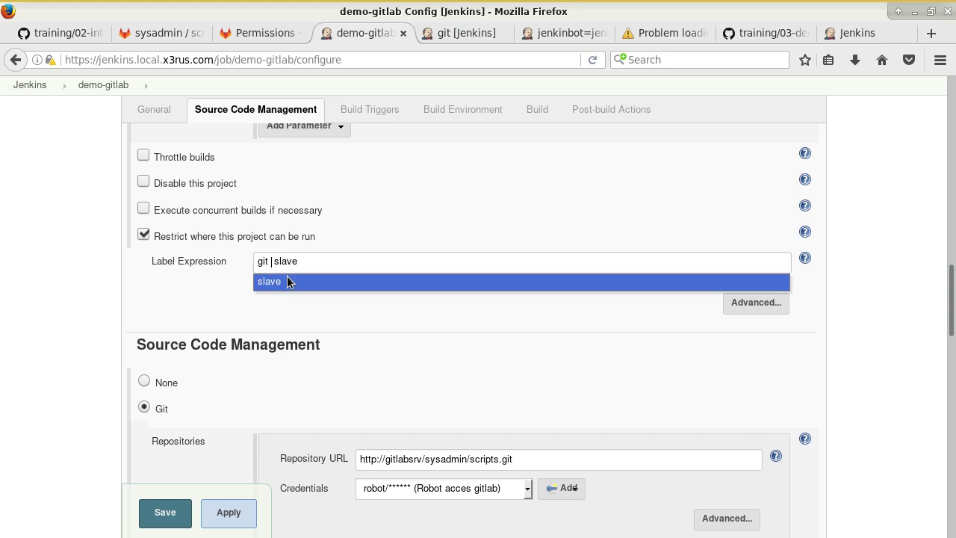
pyautogui.write('&&')
pyautogui.click(220, 296)
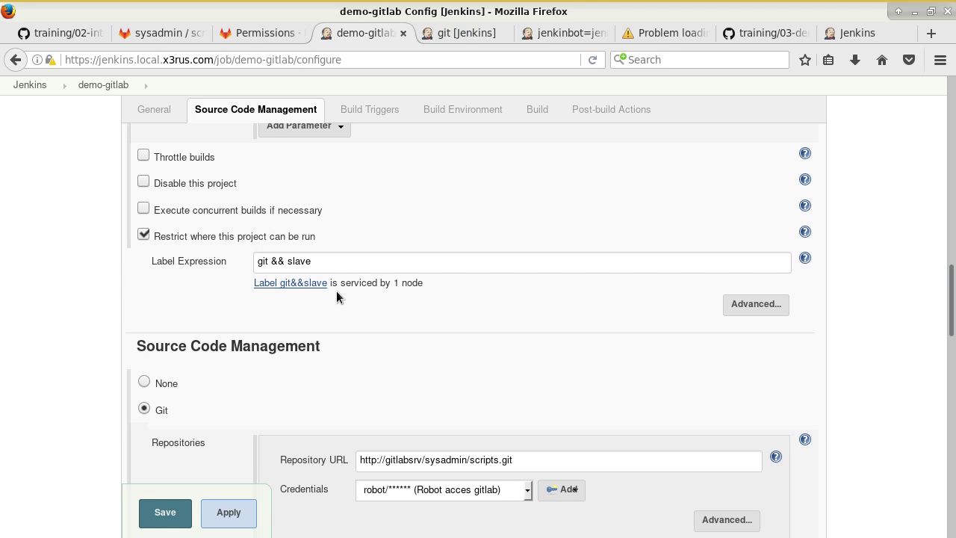
# Read the label expression help, including the supported operators and the notes on combining labels.
pyautogui.click(805, 258)
pyautogui.scroll(-3, 733, 336)
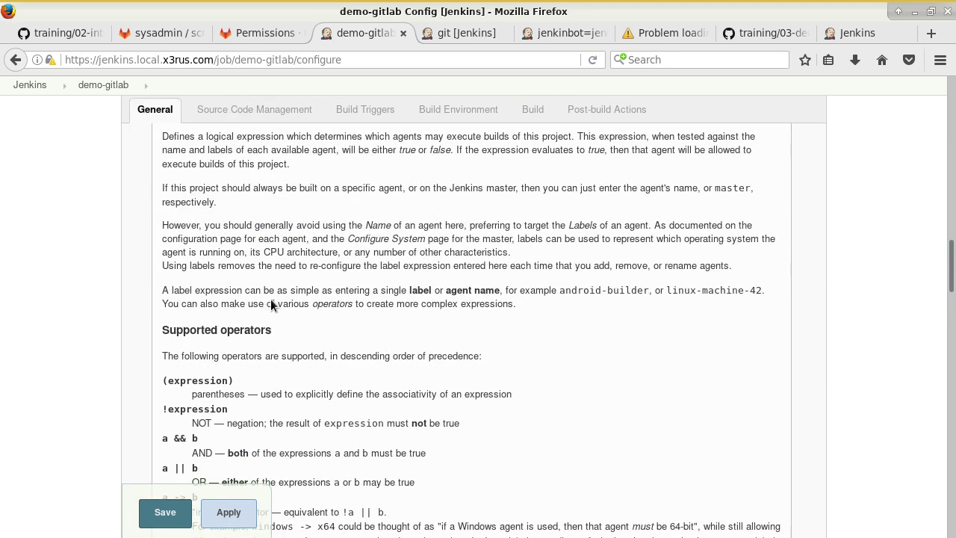
pyautogui.scroll(-5, 270, 299)
pyautogui.scroll(-2, 205, 407)
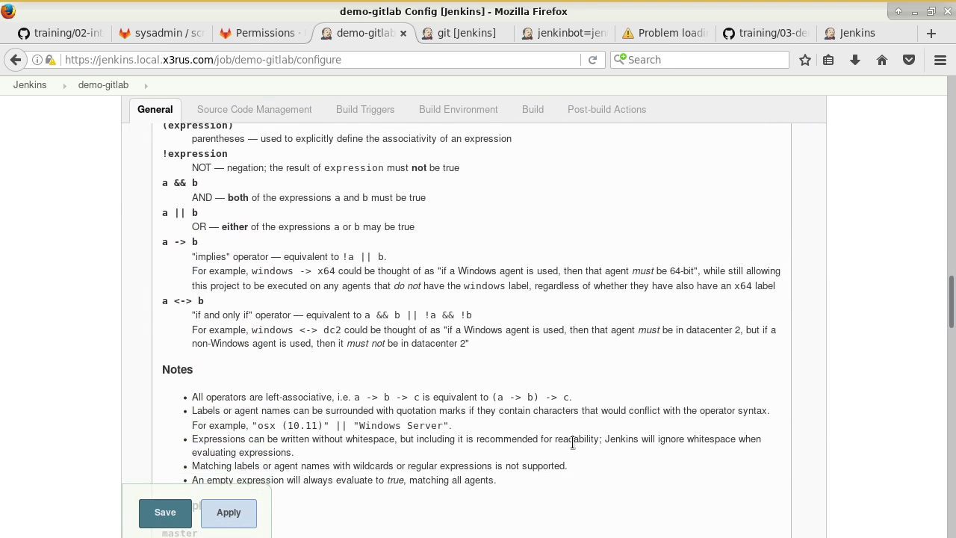
pyautogui.scroll(10, 571, 443)
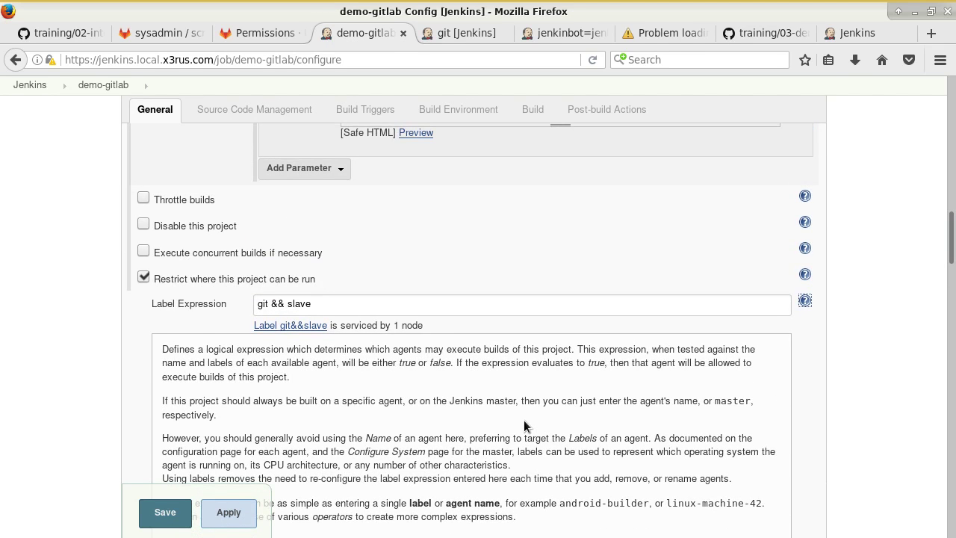
pyautogui.click(288, 304)
pyautogui.write('new')
pyautogui.press('BackSpace')
pyautogui.press('BackSpace')
pyautogui.press('BackSpace')
pyautogui.click(50, 339)
pyautogui.click(76, 36)
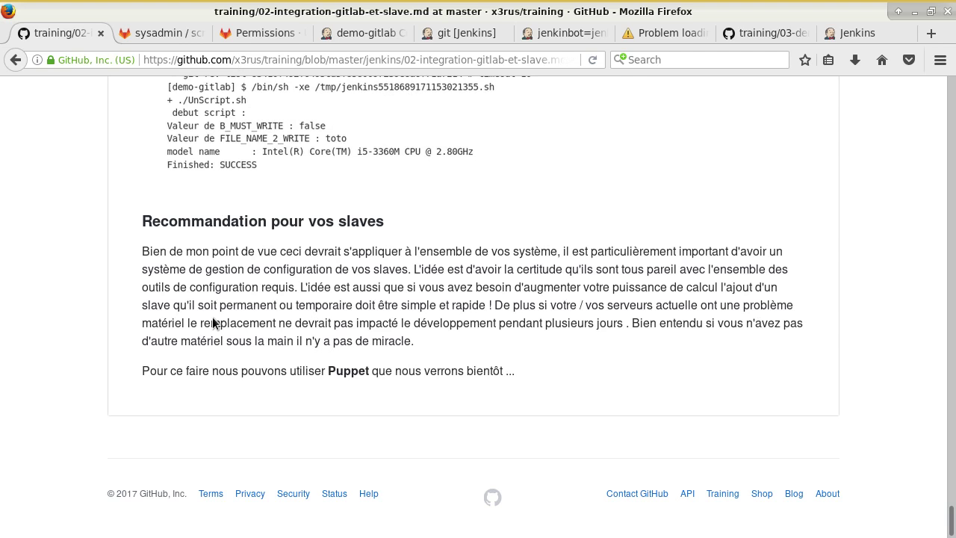
# Return to the demo-gitlab job configuration and save it.
pyautogui.click(359, 33)
pyautogui.scroll(5, 167, 210)
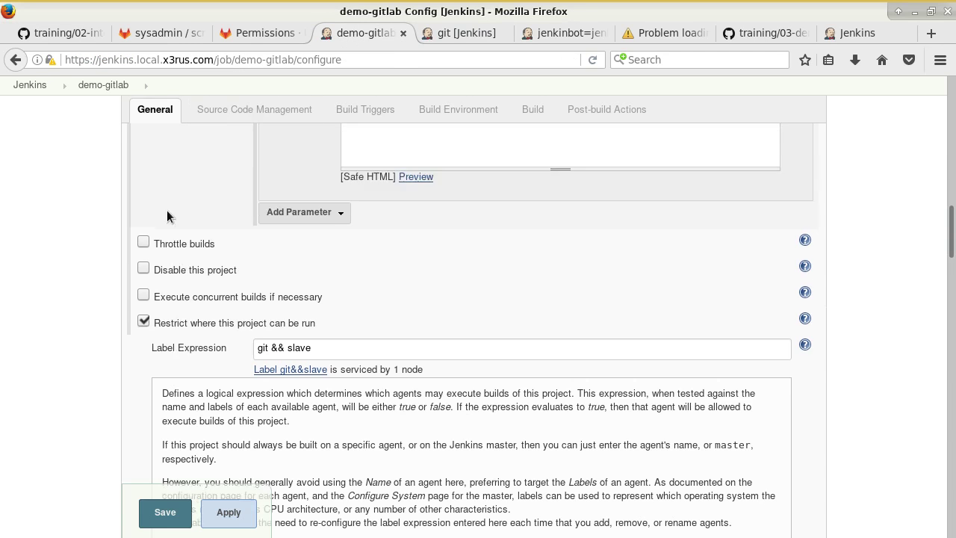
pyautogui.click(157, 512)
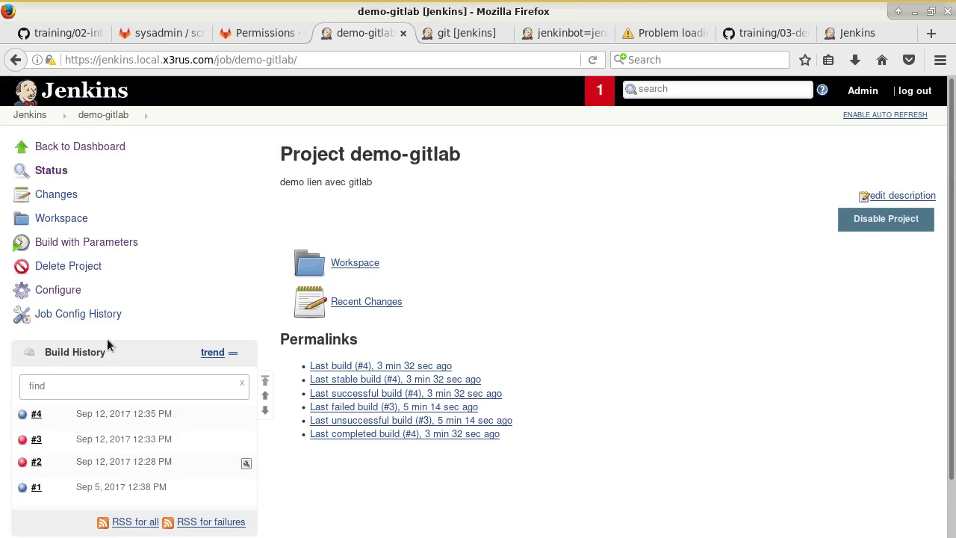
pyautogui.scroll(-1, 105, 299)
pyautogui.scroll(1, 101, 267)
# Open the jenkinbot=jenkins-s1 agent from the Jenkins dashboard and review its build history.
pyautogui.click(27, 116)
pyautogui.scroll(-2, 158, 329)
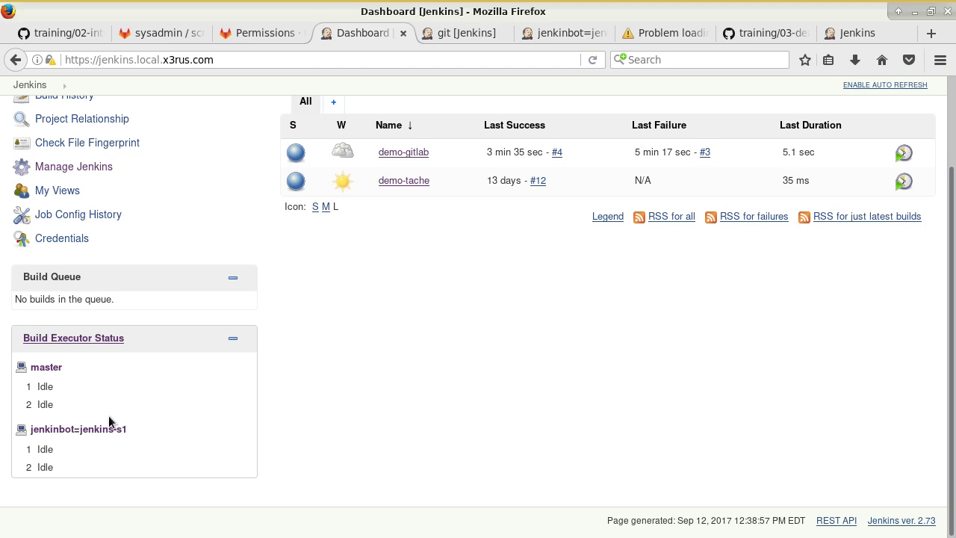
pyautogui.click(88, 432)
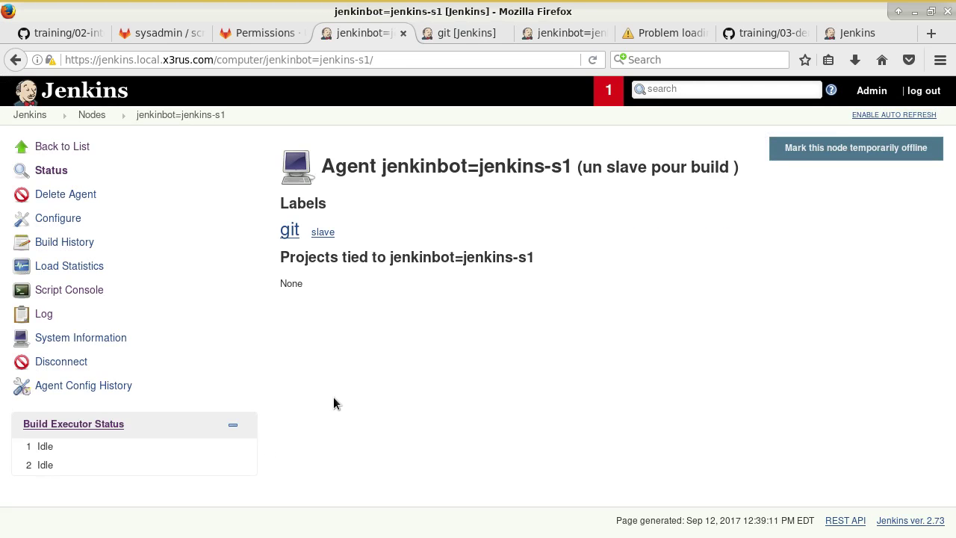
pyautogui.click(85, 245)
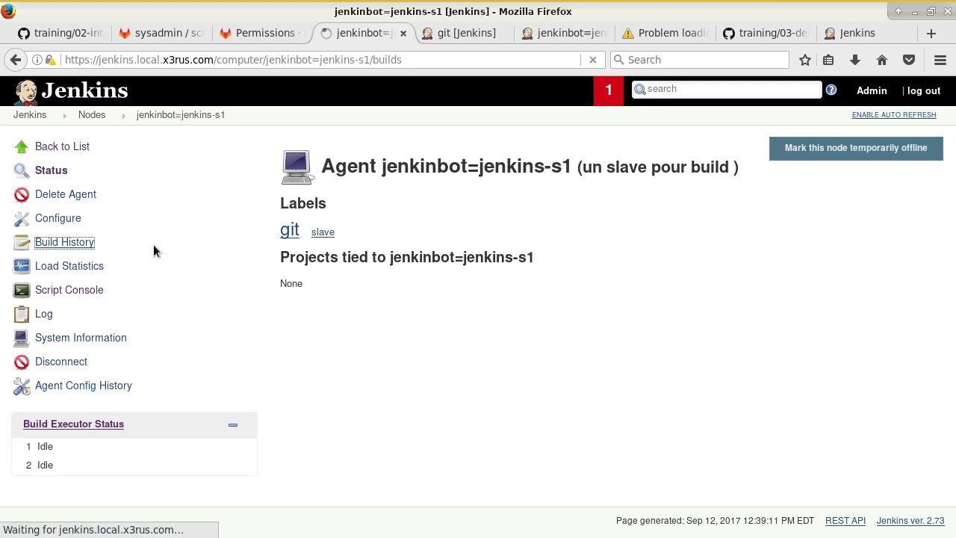
pyautogui.scroll(-2, 593, 354)
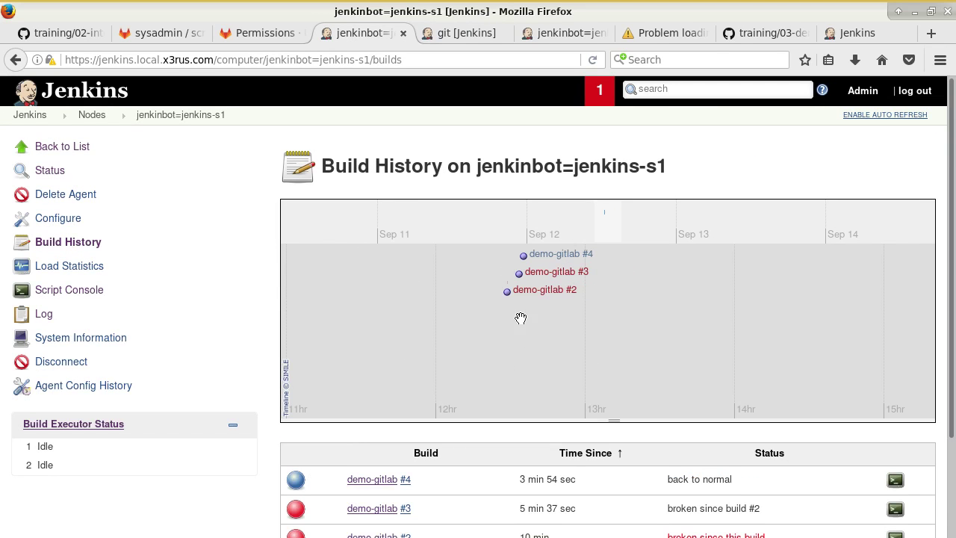
pyautogui.scroll(-2, 313, 421)
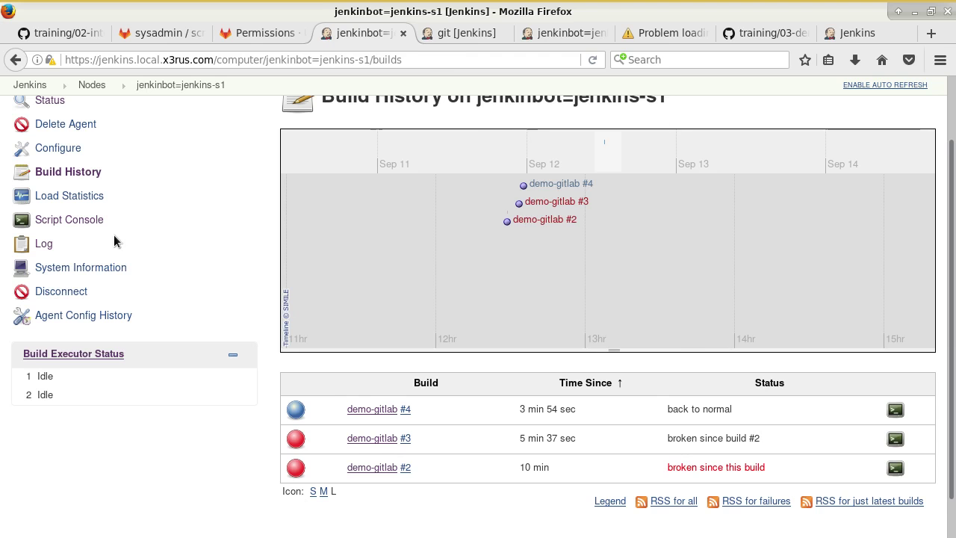
# Review the load statistics of the jenkinbot=jenkins-s1 agent.
pyautogui.click(96, 196)
pyautogui.scroll(-6, 411, 385)
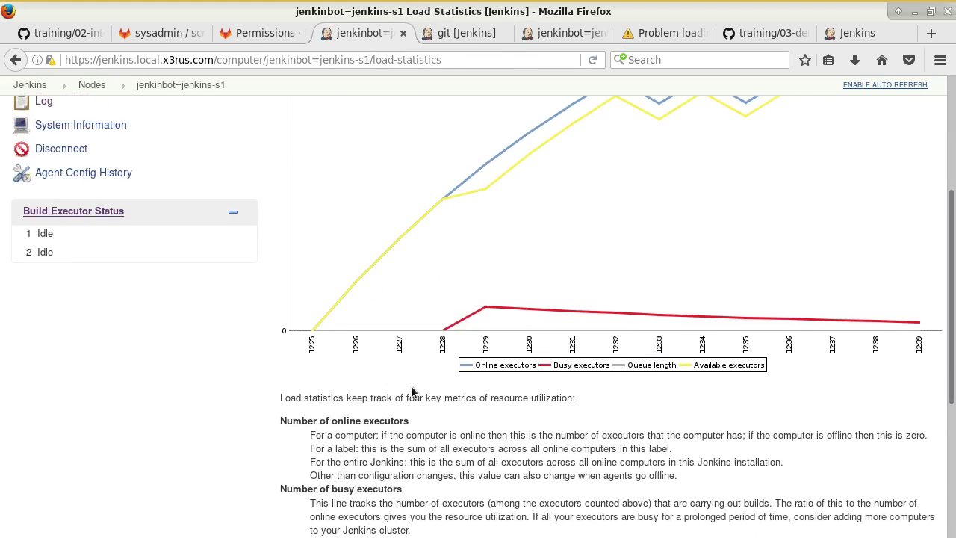
pyautogui.scroll(6, 572, 328)
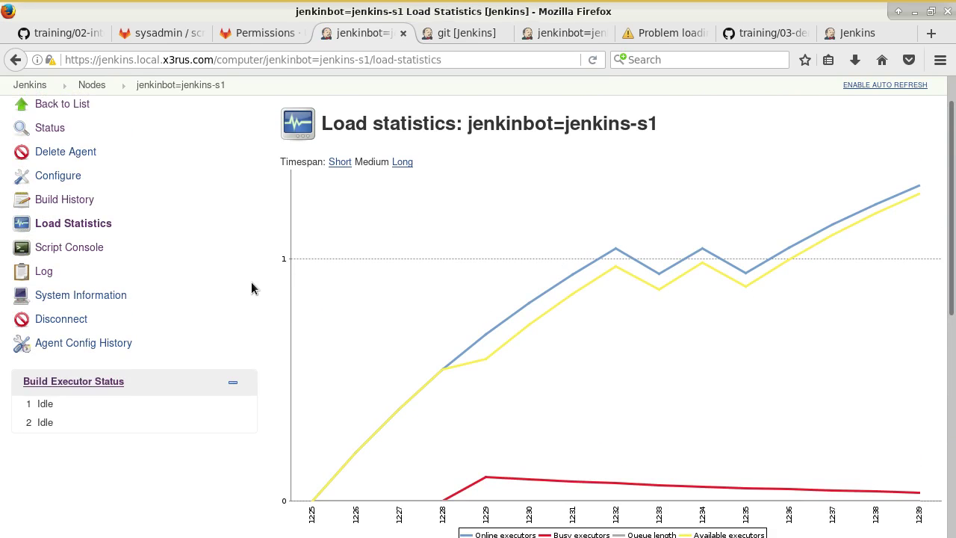
# Run the example println "uname -a".execute().text in the jenkinbot=jenkins-s1 agent's script console, check the result, and return to the Jenkins dashboard.
pyautogui.click(161, 251)
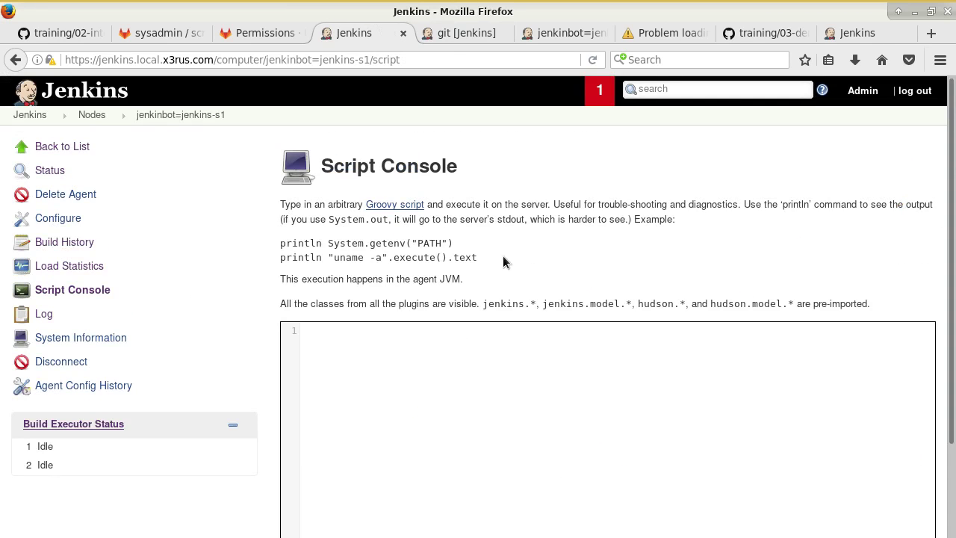
pyautogui.moveTo(479, 258); pyautogui.dragTo(272, 256)
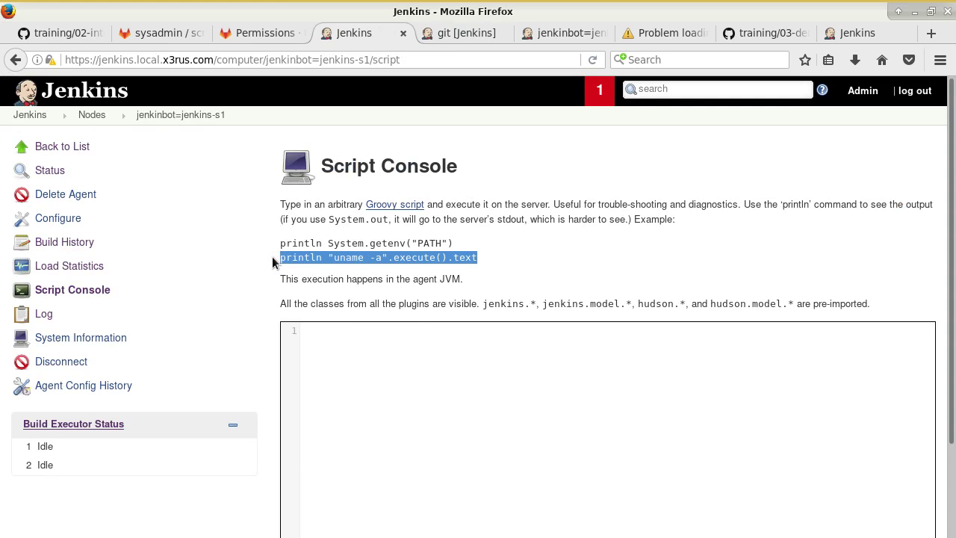
pyautogui.hotkey('ctrl', 'c')
pyautogui.click(393, 350)
pyautogui.hotkey('ctrl', 'v')
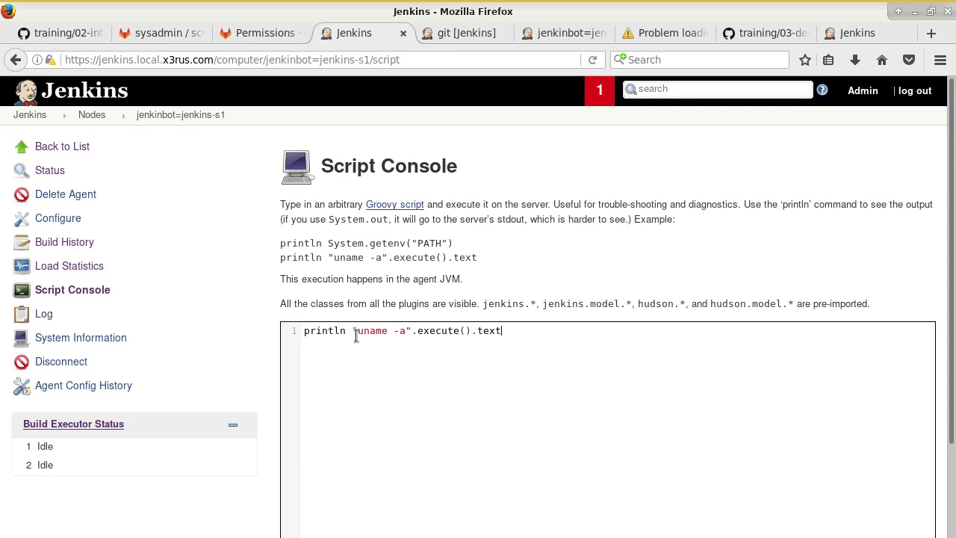
pyautogui.scroll(-3, 287, 358)
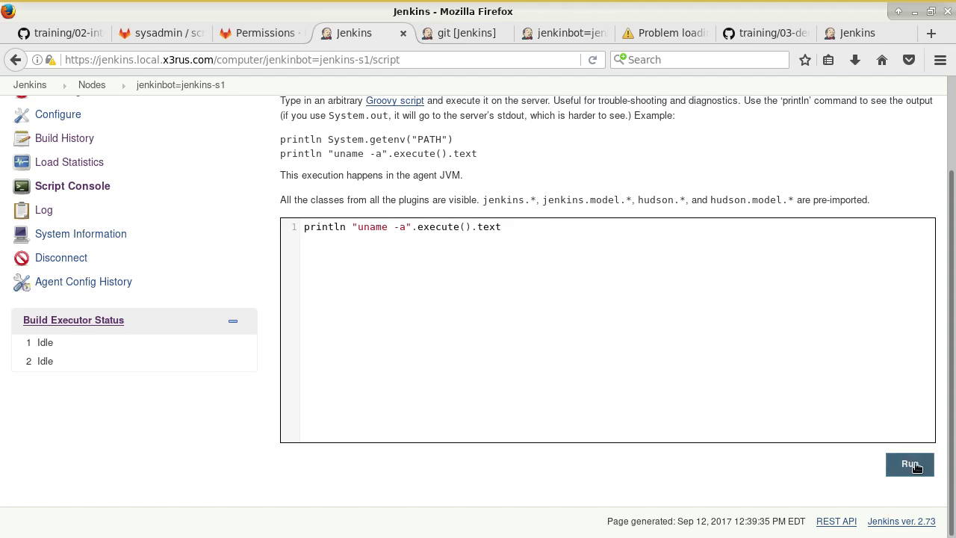
pyautogui.click(913, 465)
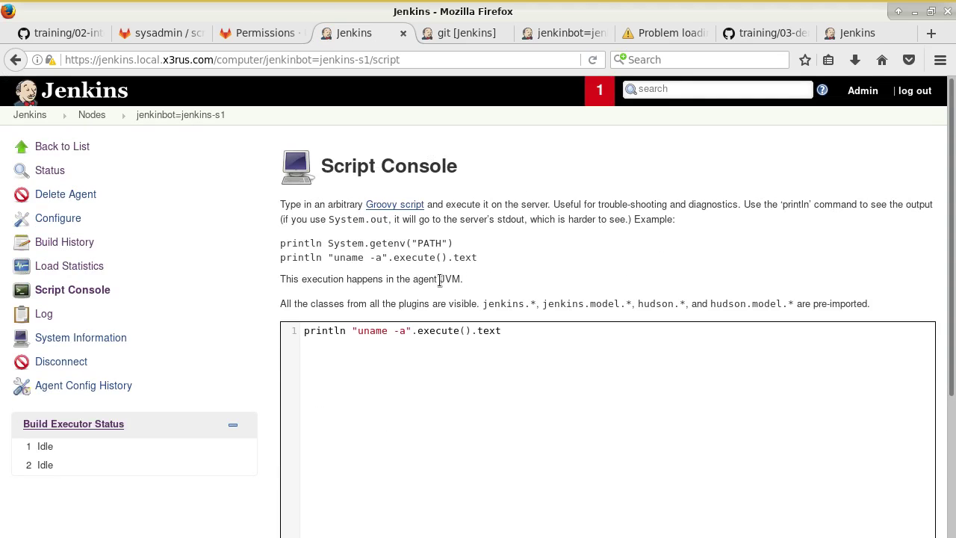
pyautogui.scroll(-5, 297, 254)
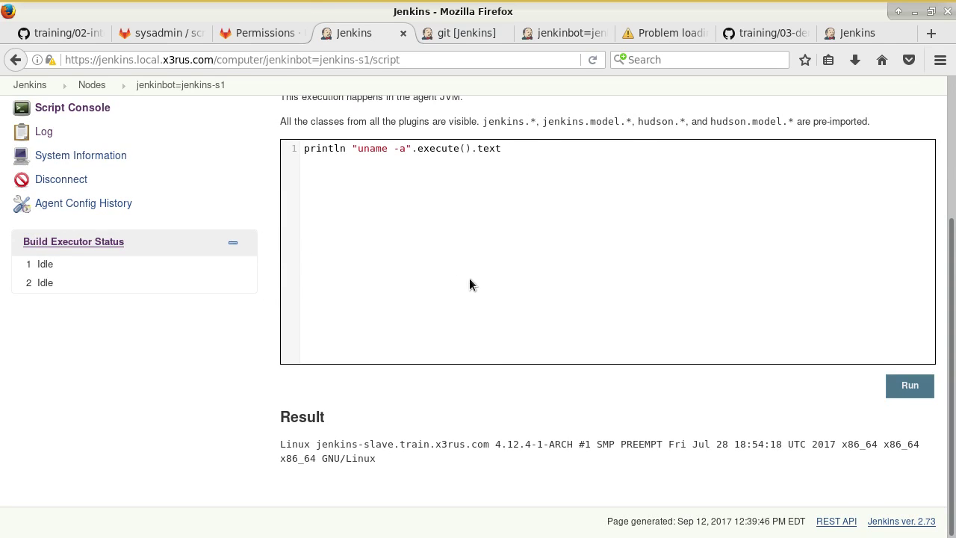
pyautogui.scroll(5, 180, 306)
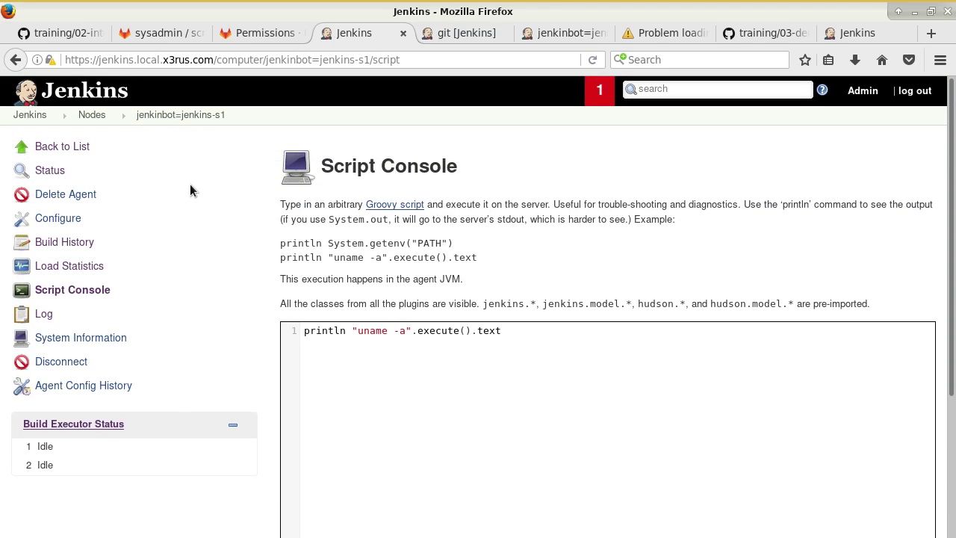
pyautogui.click(34, 115)
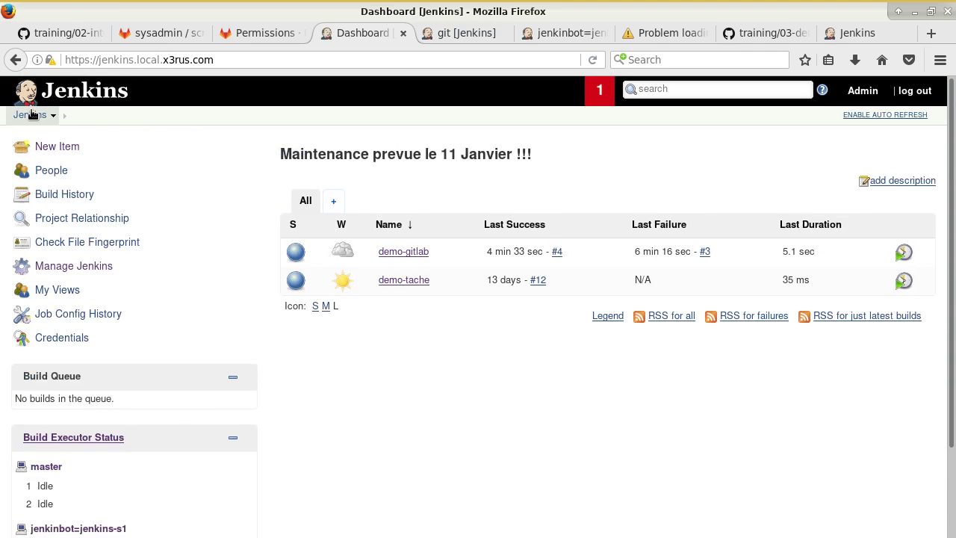
# Open 03-demo-integration-docker-validation.md from the jenkins folder of the x3rus training repository on GitHub.
pyautogui.click(59, 33)
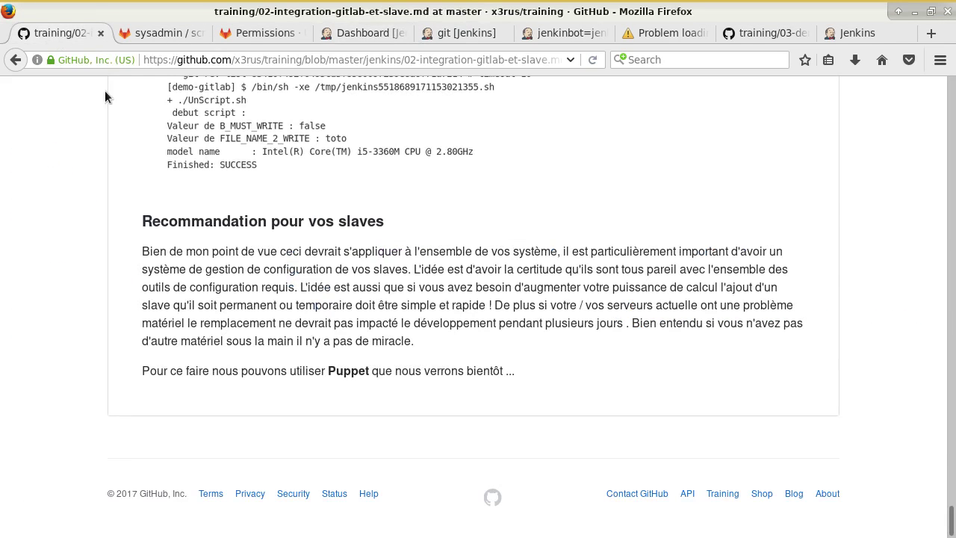
pyautogui.click(404, 60)
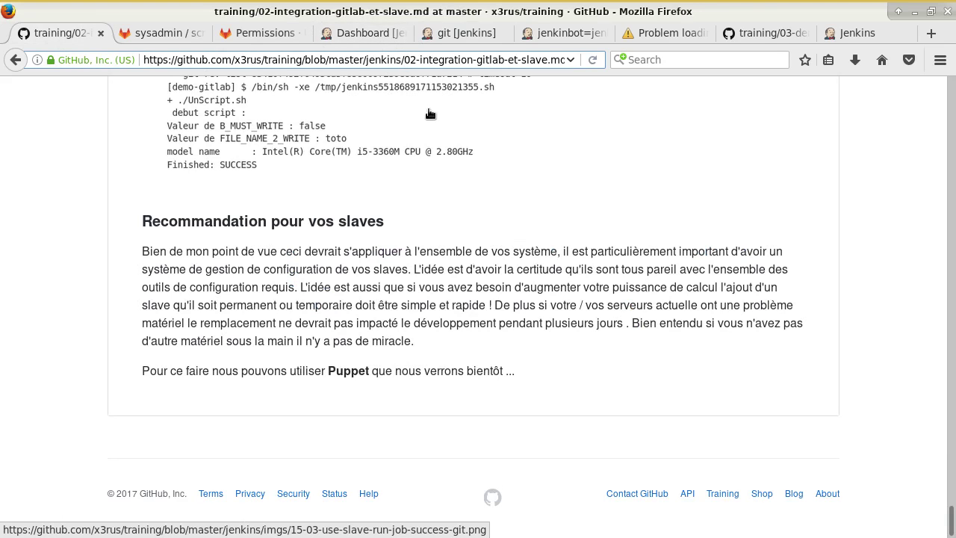
pyautogui.hotkey('shift', 'End')
pyautogui.press('BackSpace')
pyautogui.press('Return')
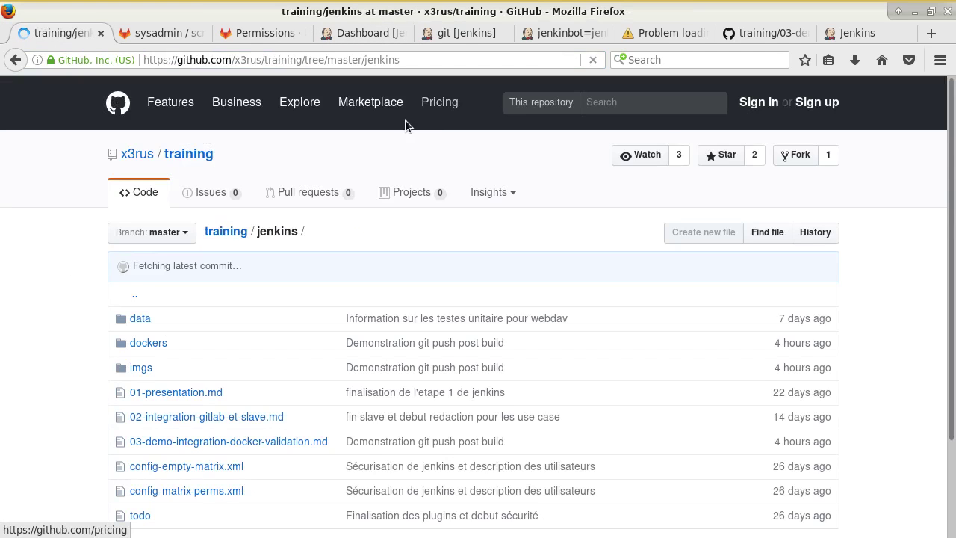
pyautogui.scroll(-3, 109, 314)
pyautogui.click(236, 335)
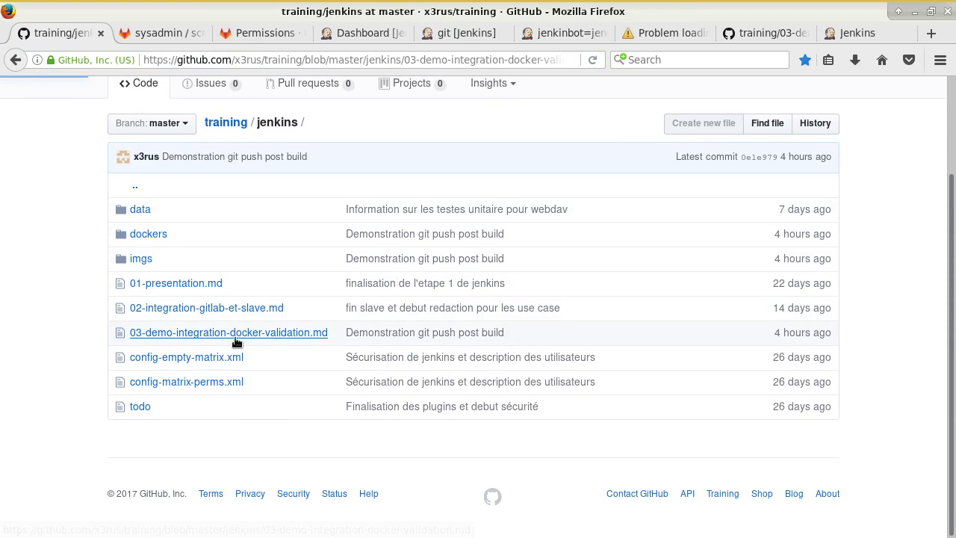
# Read the Docker container use case introduction and highlight "validation lors" in the description of the need.
pyautogui.scroll(-5, 325, 312)
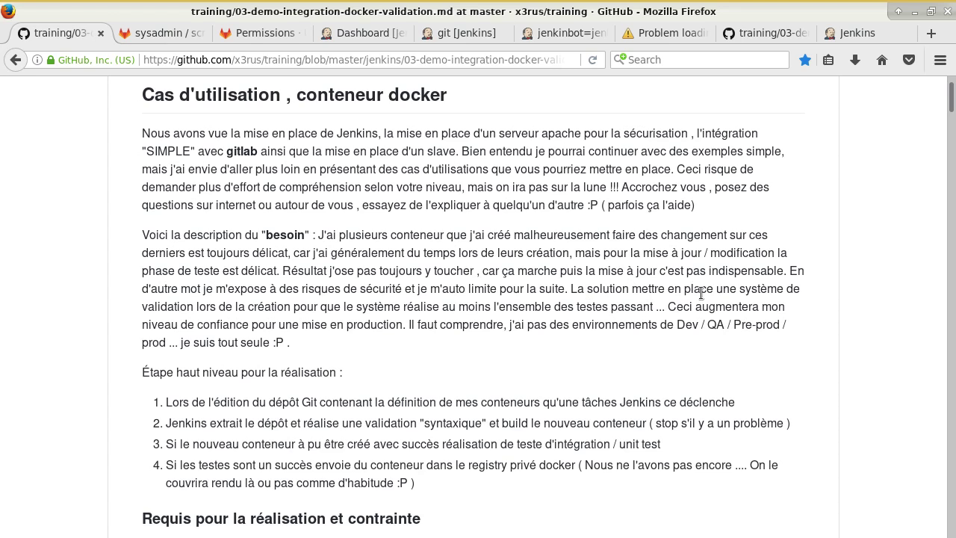
pyautogui.doubleClick(158, 311)
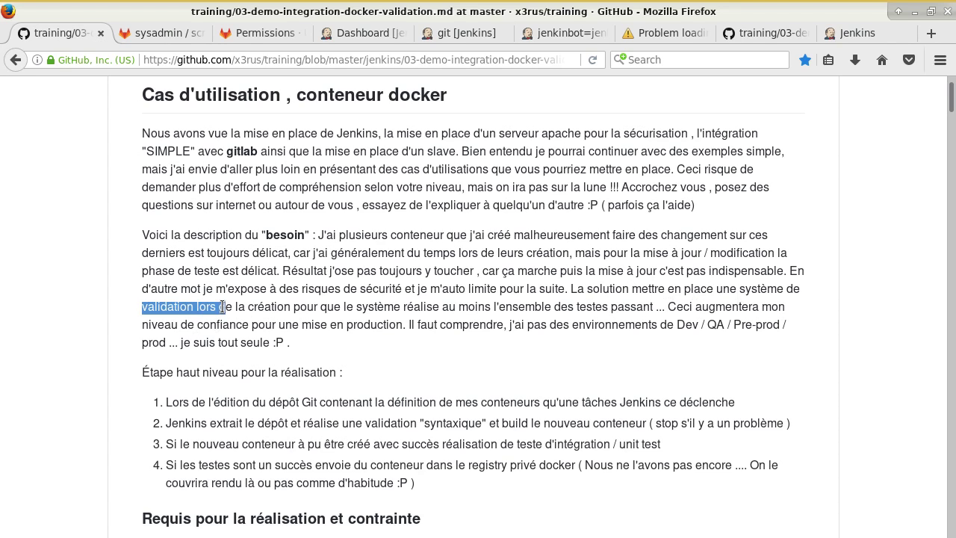
pyautogui.click(235, 312)
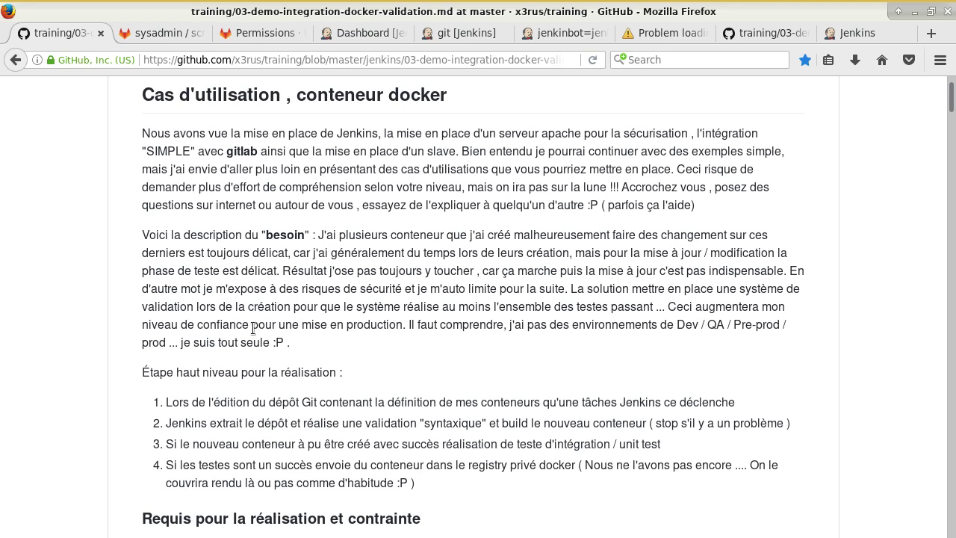
# Read the high-level implementation steps, highlighting the Git repository trigger in step 1 and the validation, container build and stop condition in step 2.
pyautogui.scroll(-3, 253, 329)
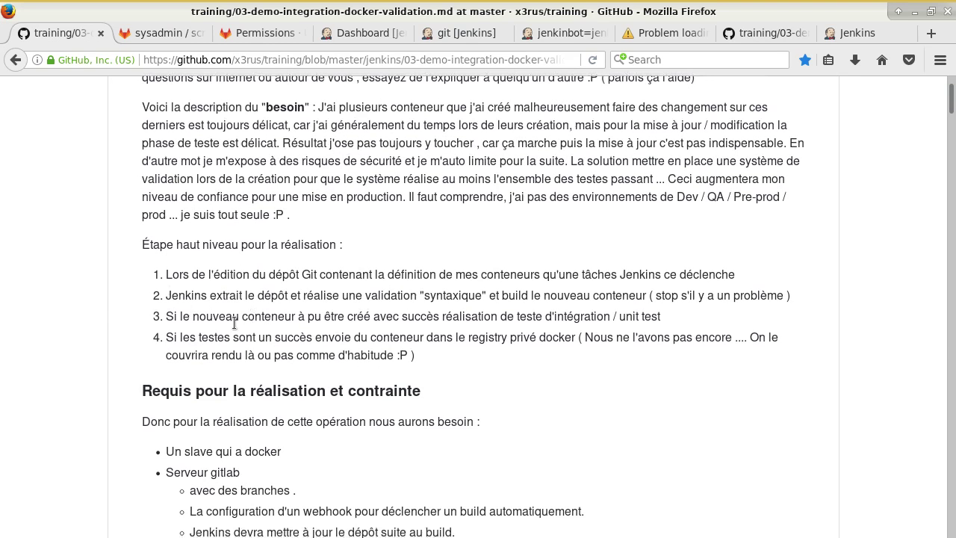
pyautogui.doubleClick(313, 274)
pyautogui.click(317, 279)
pyautogui.moveTo(275, 275); pyautogui.dragTo(643, 279)
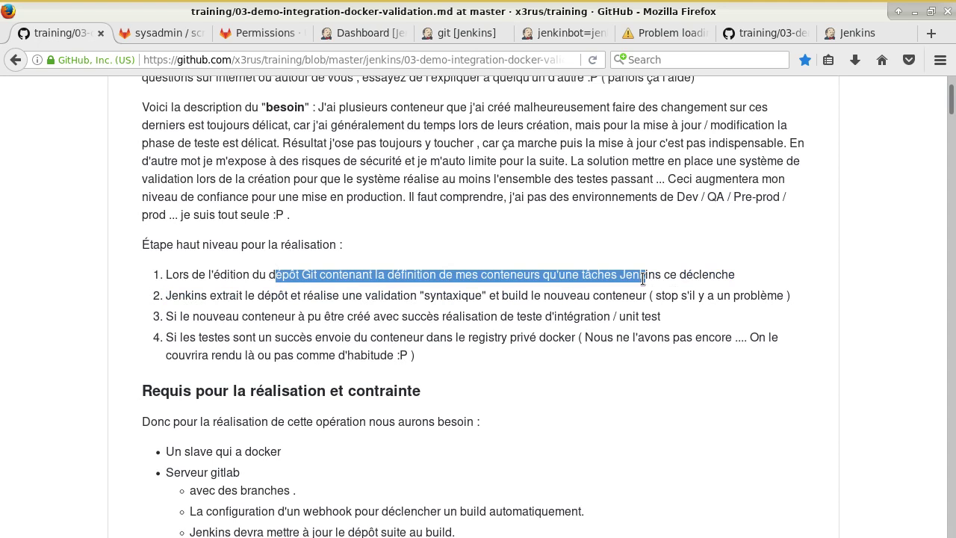
pyautogui.moveTo(192, 295); pyautogui.dragTo(475, 300)
pyautogui.click(462, 314)
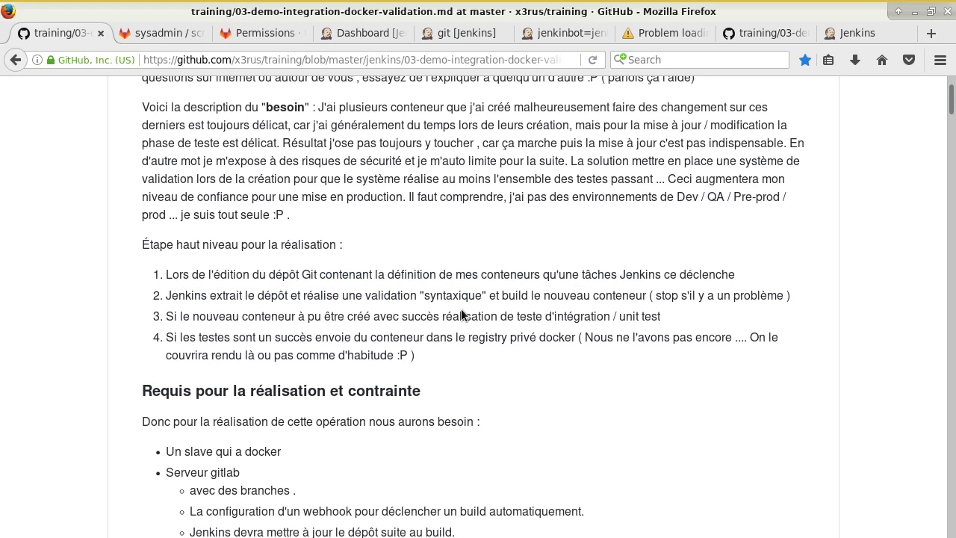
pyautogui.moveTo(432, 298); pyautogui.dragTo(653, 295)
pyautogui.click(514, 296)
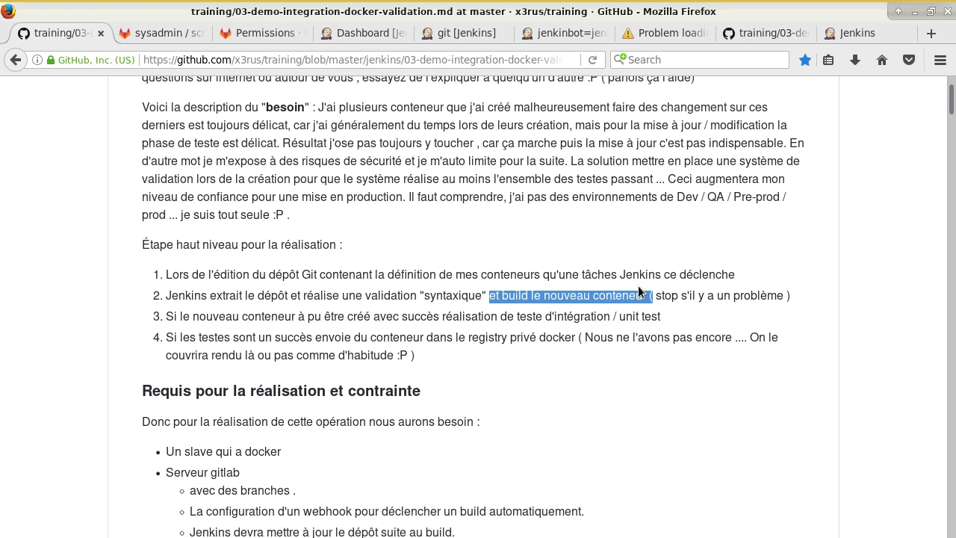
pyautogui.moveTo(662, 294); pyautogui.dragTo(736, 301)
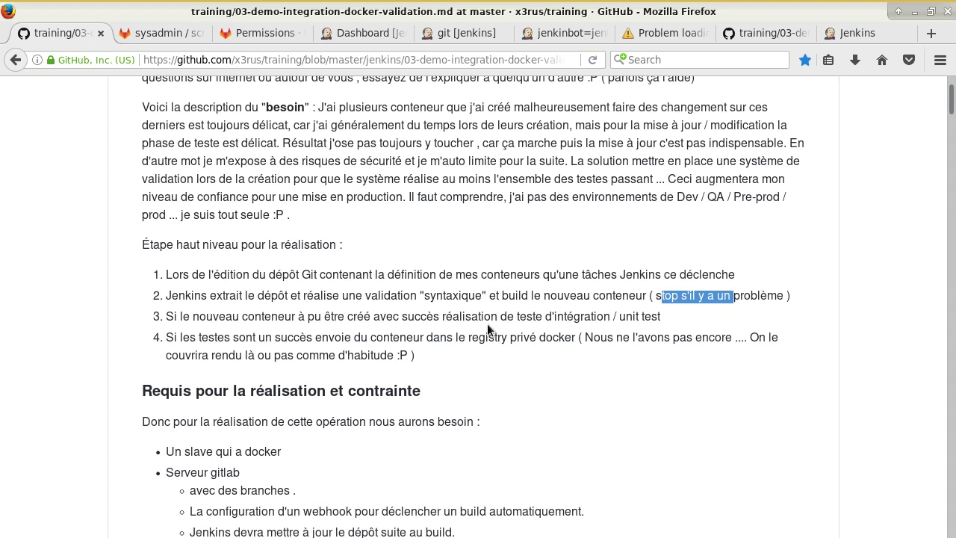
# Highlight the integration and unit test part of step 3, and highlight steps 1 to 3 of the high-level implementation together.
pyautogui.moveTo(453, 318); pyautogui.dragTo(661, 318)
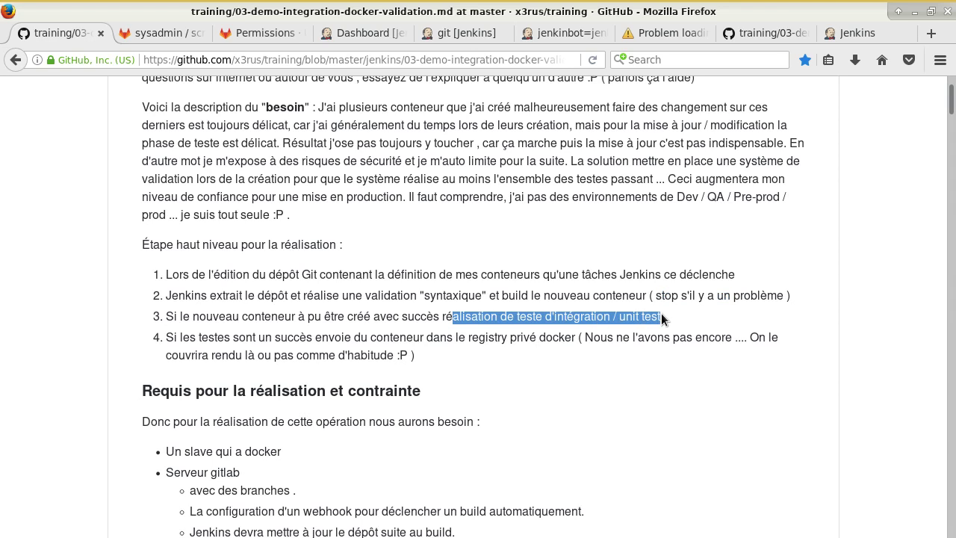
pyautogui.click(659, 317)
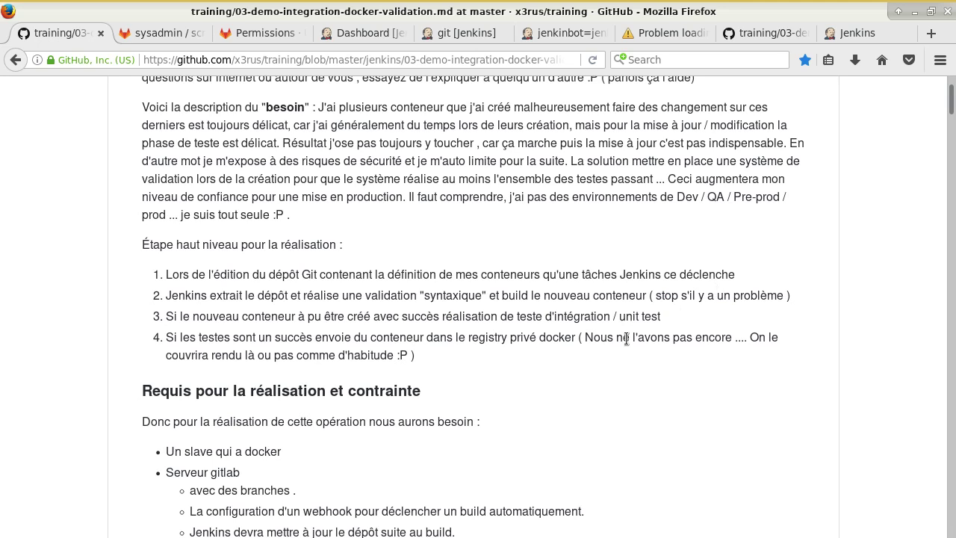
pyautogui.moveTo(661, 318); pyautogui.dragTo(158, 274)
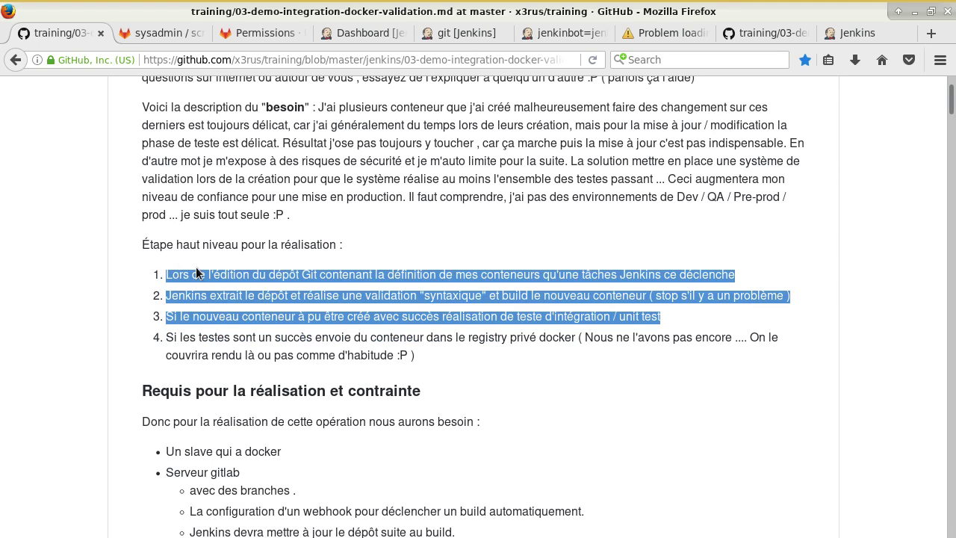
pyautogui.click(392, 349)
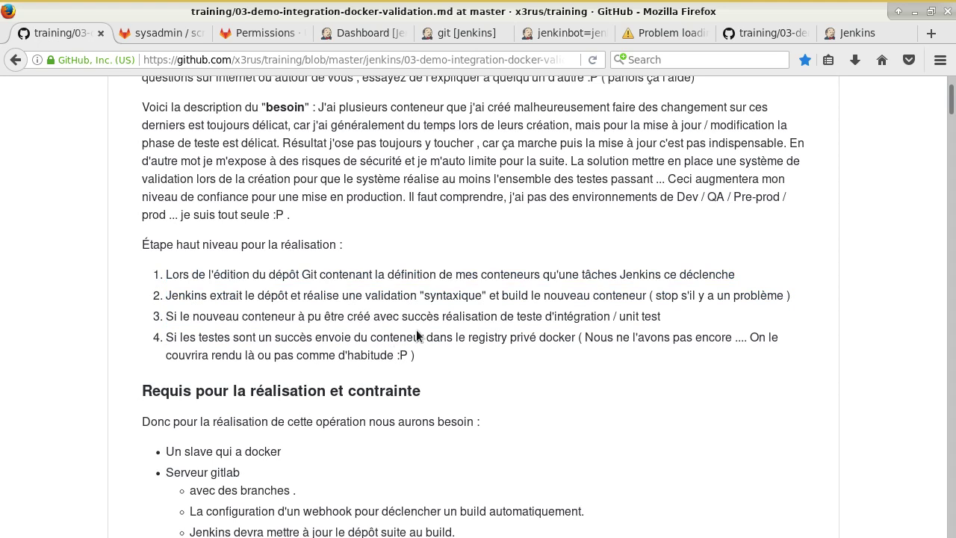
# Read step 4, highlighting the push to the private Docker registry, and highlight the whole list of four implementation steps.
pyautogui.moveTo(411, 337); pyautogui.dragTo(571, 338)
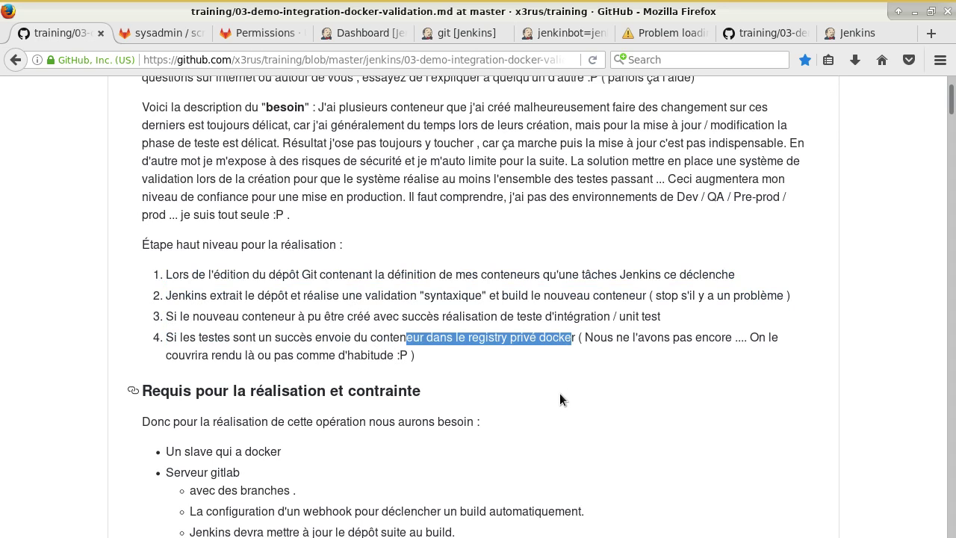
pyautogui.click(583, 373)
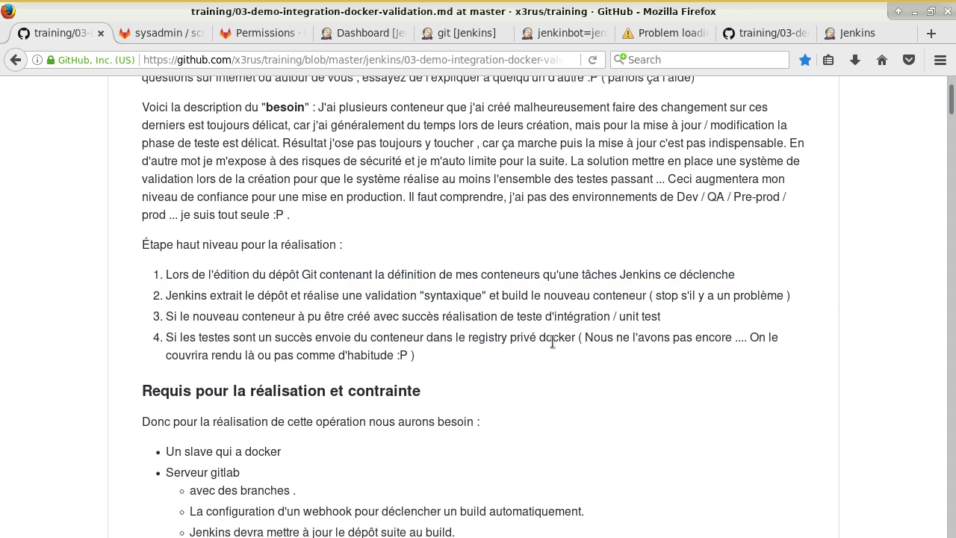
pyautogui.moveTo(471, 338); pyautogui.dragTo(590, 343)
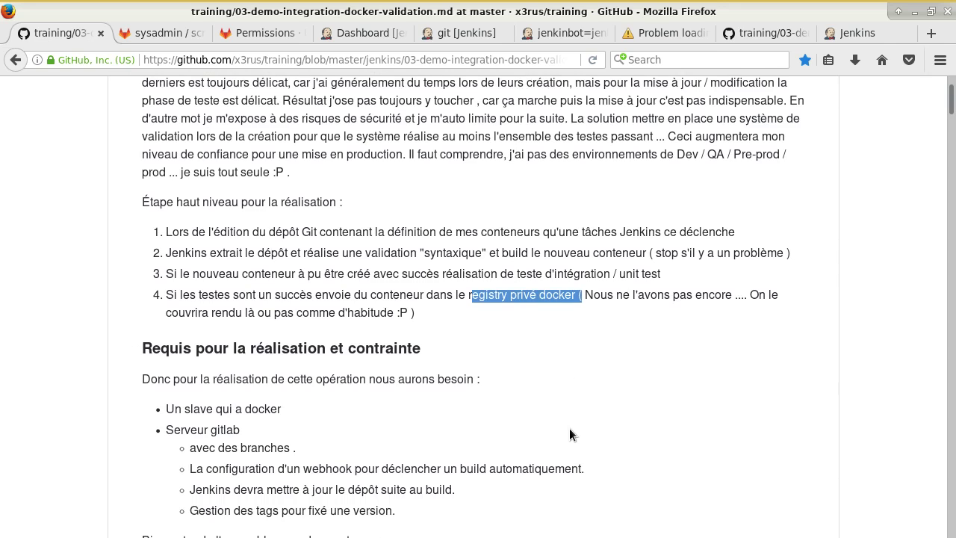
pyautogui.scroll(-4, 562, 424)
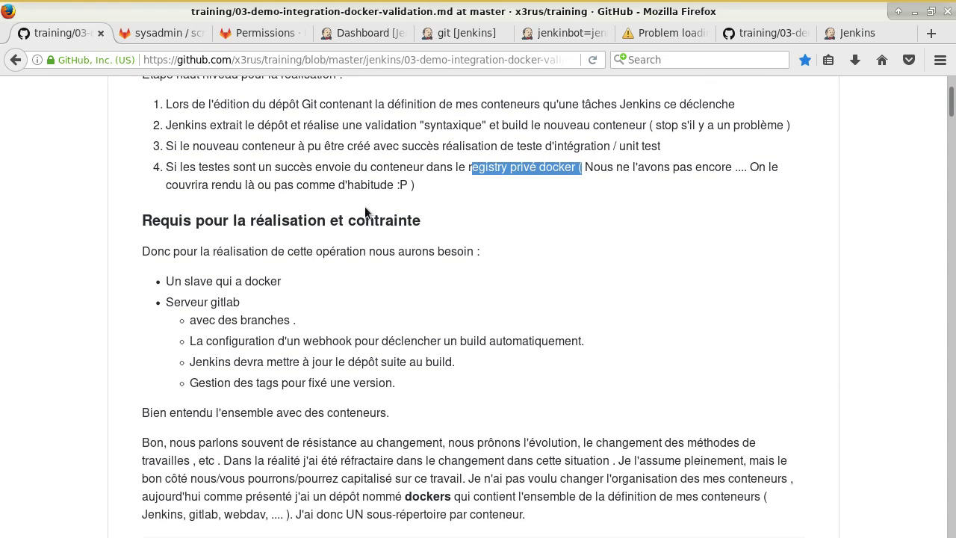
pyautogui.moveTo(432, 196); pyautogui.dragTo(169, 100)
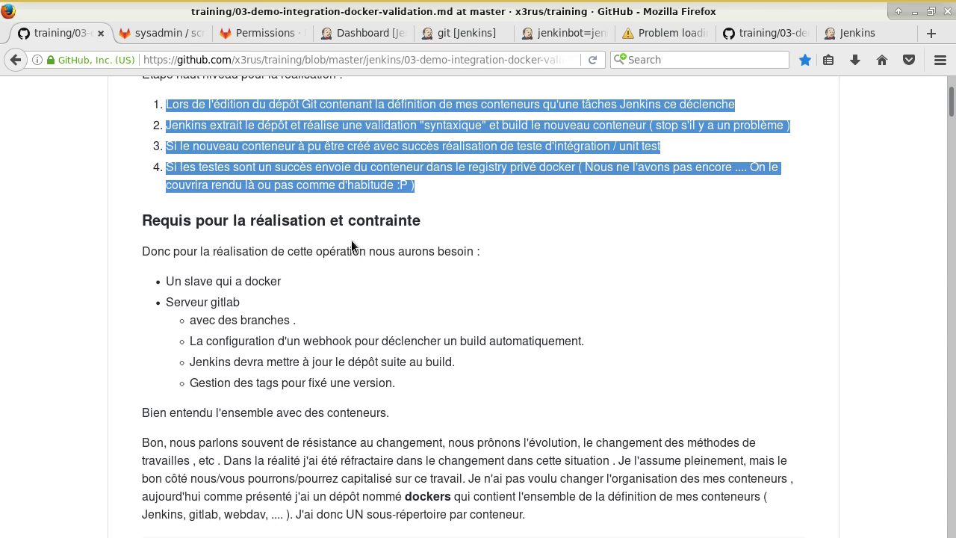
# Read the requirements section, highlighting the slave with Docker, the GitLab branches and the word "webhook".
pyautogui.scroll(-1, 355, 246)
pyautogui.scroll(-2, 358, 250)
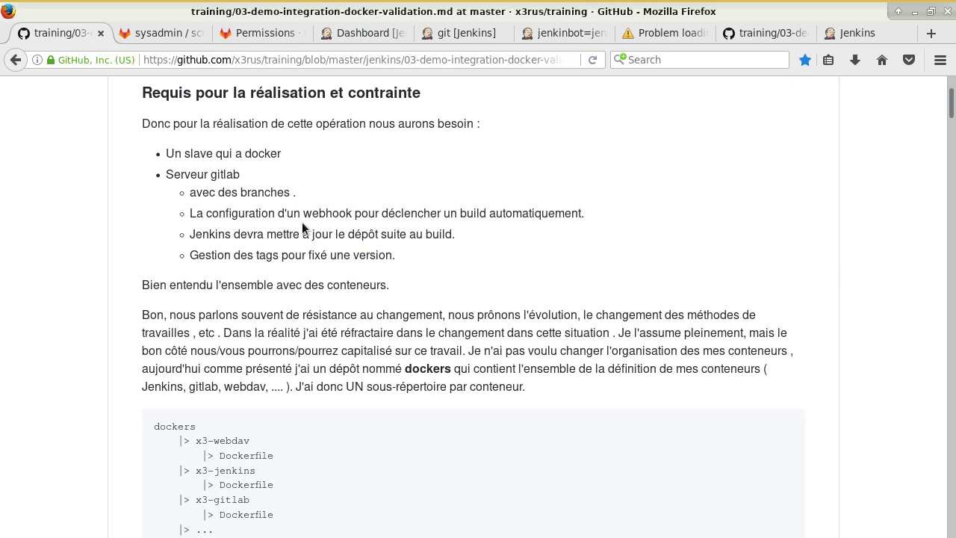
pyautogui.moveTo(165, 154); pyautogui.dragTo(292, 151)
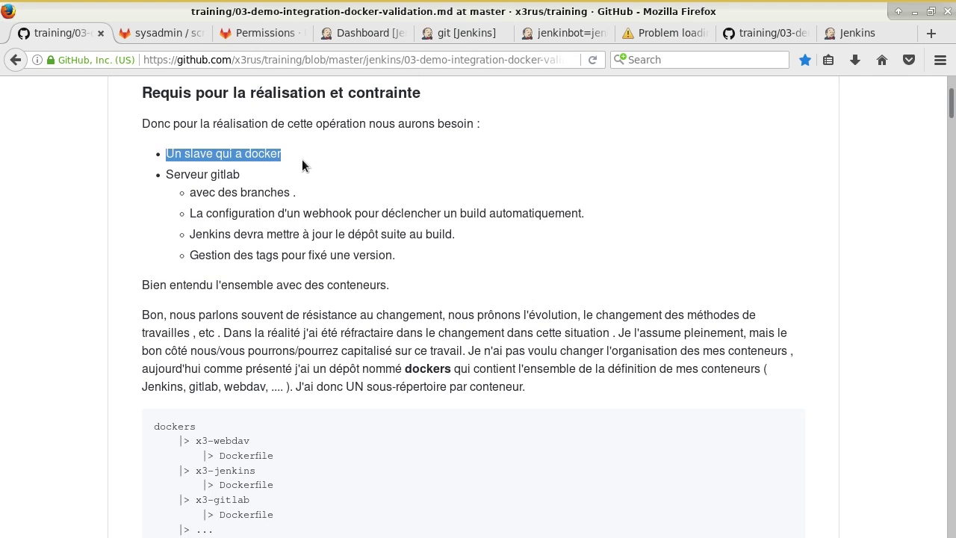
pyautogui.moveTo(180, 174); pyautogui.dragTo(297, 194)
pyautogui.doubleClick(227, 176)
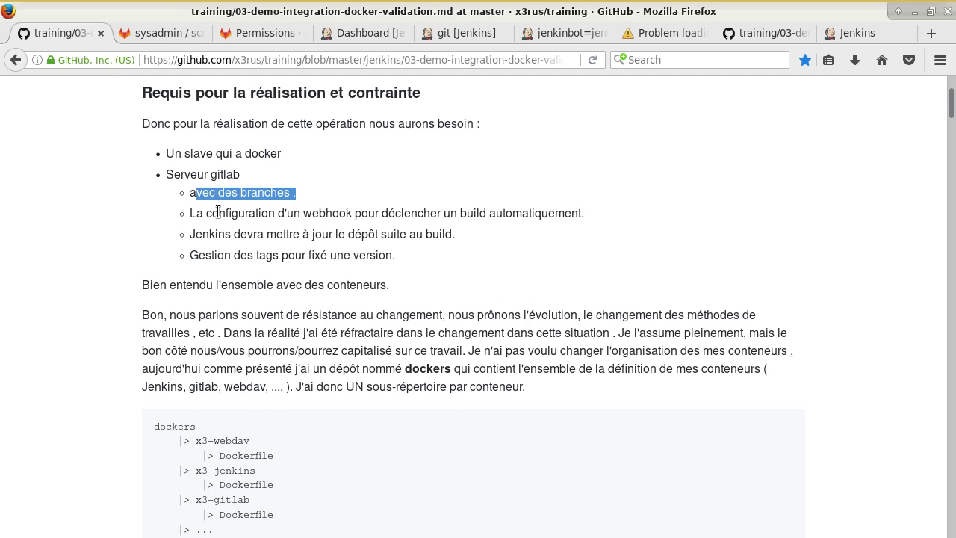
pyautogui.moveTo(219, 213); pyautogui.dragTo(331, 221)
pyautogui.doubleClick(334, 217)
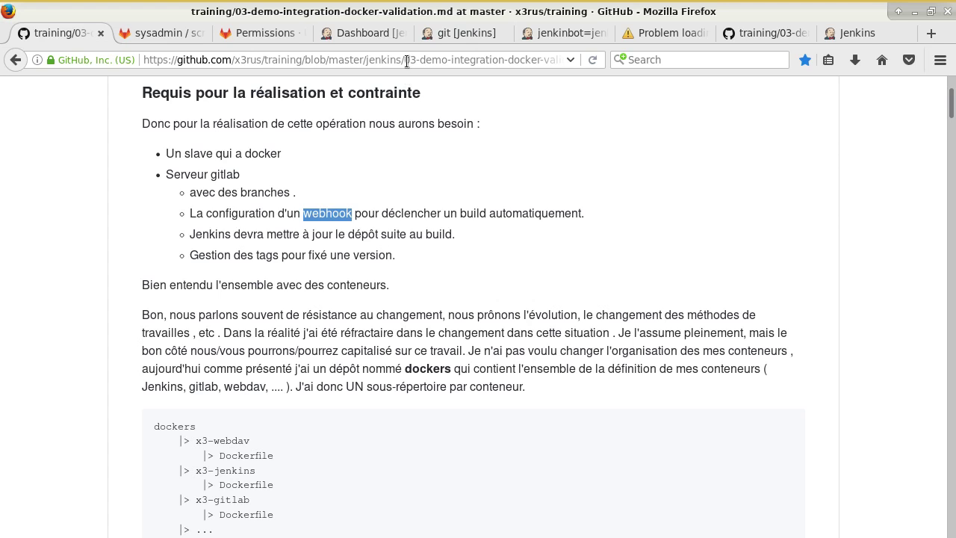
# Look at the job list on the Jenkins dashboard and return to the requirements in the Docker validation document.
pyautogui.click(370, 34)
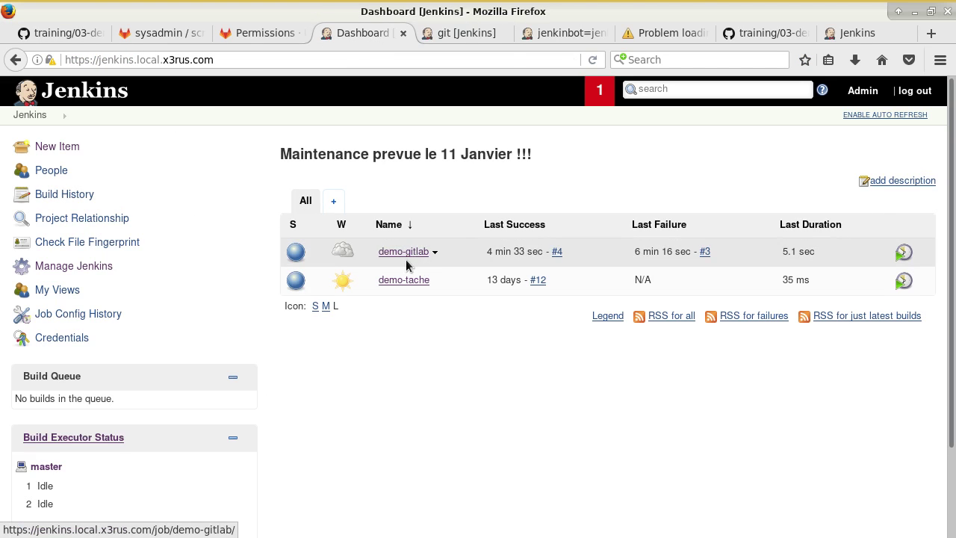
pyautogui.click(72, 38)
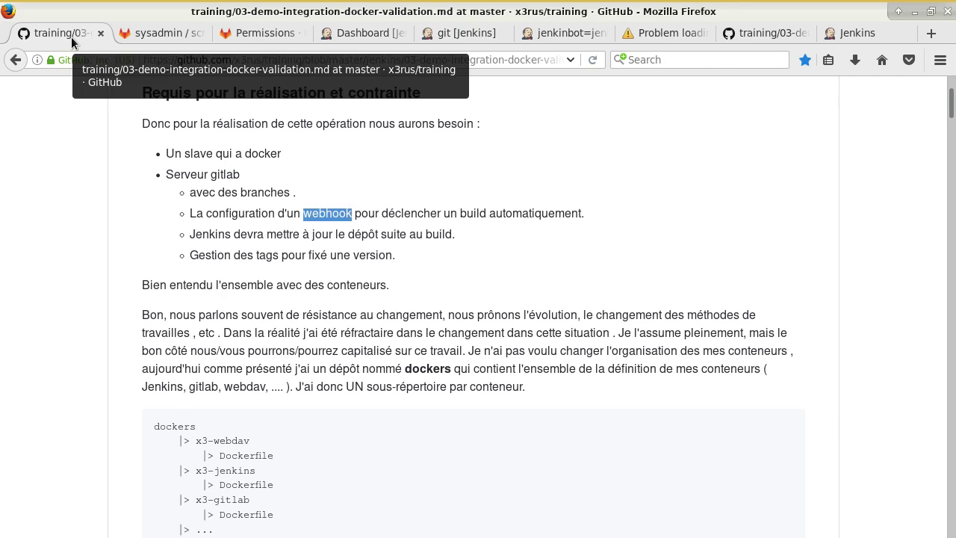
pyautogui.click(257, 249)
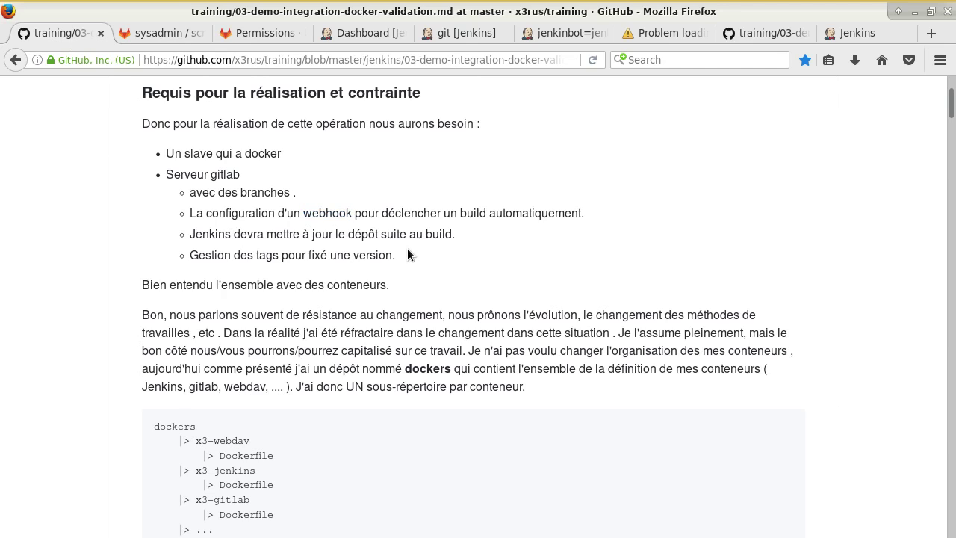
# Read the remaining GitLab requirements, highlighting the repository update by Jenkins after the build and the tag management for fixing a version.
pyautogui.moveTo(469, 238); pyautogui.dragTo(310, 234)
pyautogui.click(332, 236)
pyautogui.doubleClick(223, 236)
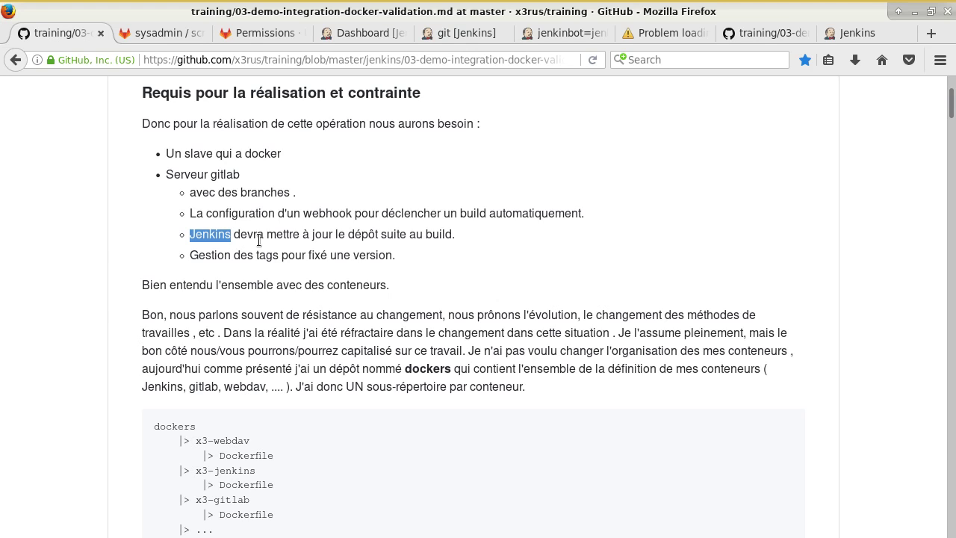
pyautogui.click(259, 240)
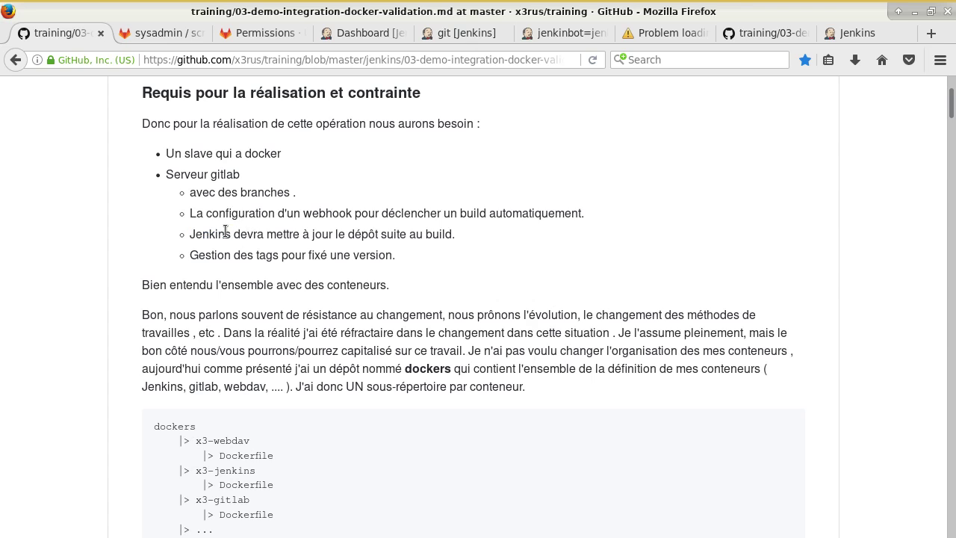
pyautogui.moveTo(232, 234); pyautogui.dragTo(464, 237)
pyautogui.click(432, 299)
pyautogui.moveTo(364, 262); pyautogui.dragTo(204, 257)
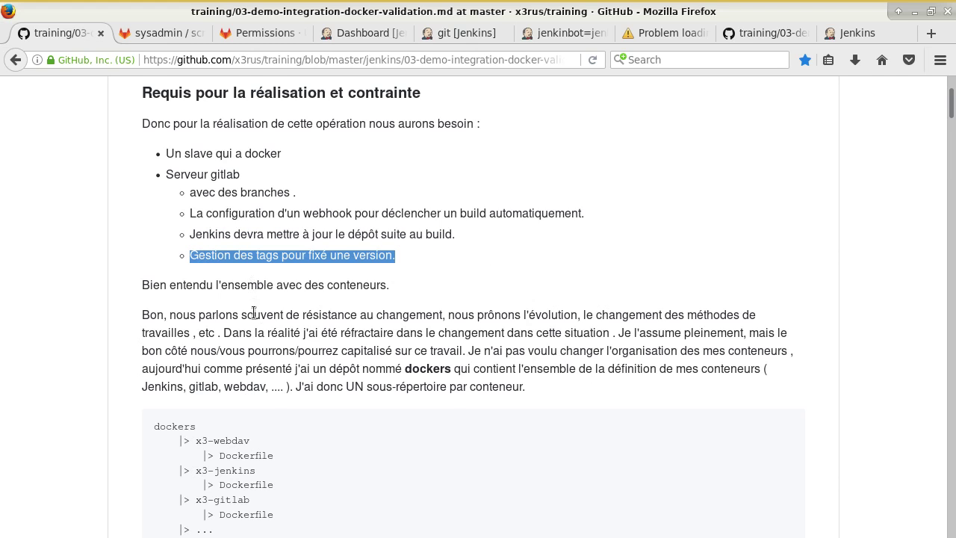
# Examine the dockers repository structure, highlighting the dockers folder, its container folders and the sentence about one subdirectory per container.
pyautogui.scroll(-1, 251, 334)
pyautogui.scroll(-1, 250, 331)
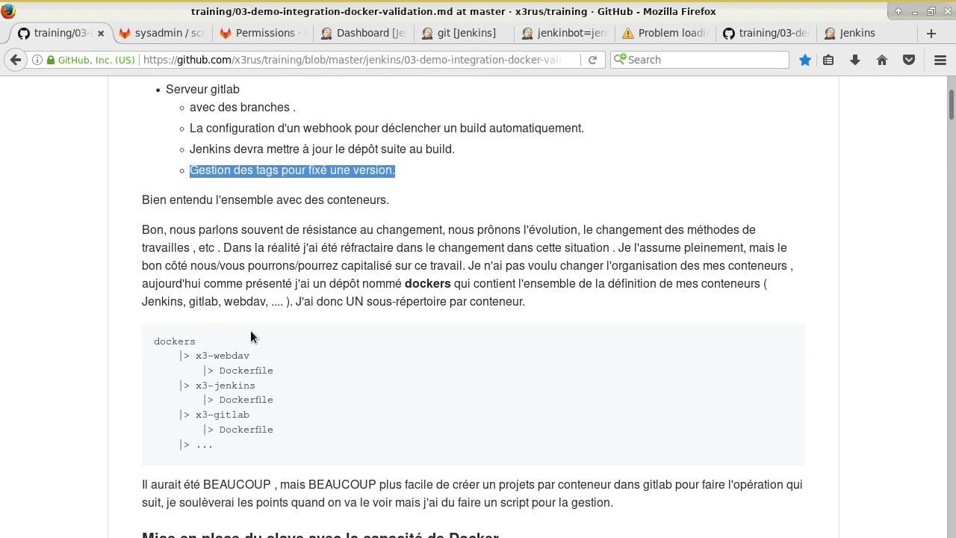
pyautogui.scroll(-1, 248, 328)
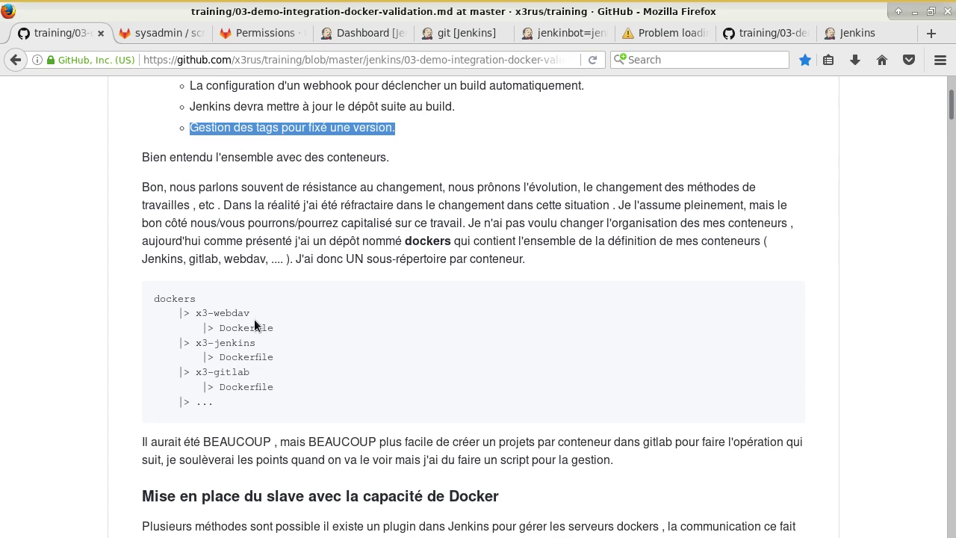
pyautogui.doubleClick(174, 298)
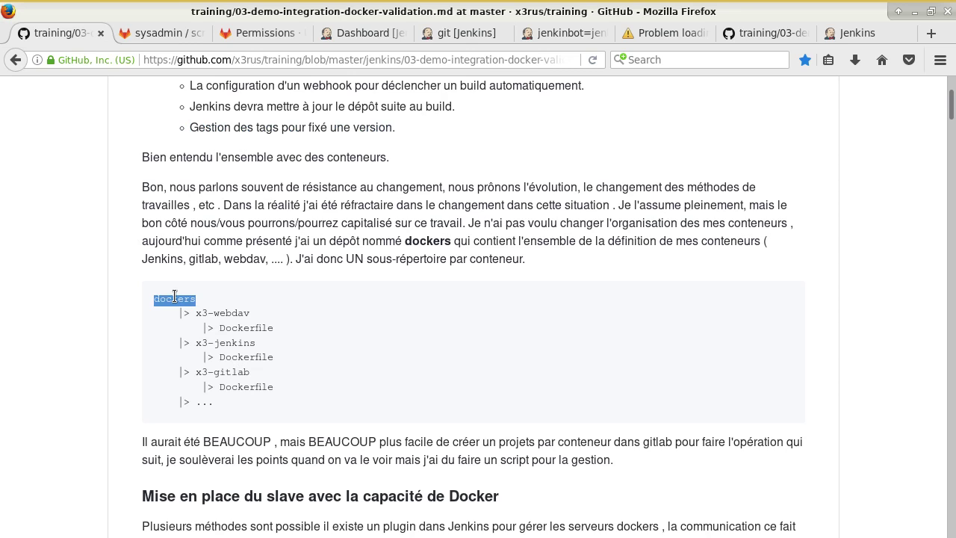
pyautogui.moveTo(206, 312); pyautogui.dragTo(252, 343)
pyautogui.doubleClick(200, 343)
pyautogui.moveTo(225, 372)
pyautogui.mouseDown()
pyautogui.moveTo(199, 372)
pyautogui.moveTo(202, 357)
pyautogui.moveTo(228, 373)
pyautogui.mouseUp()
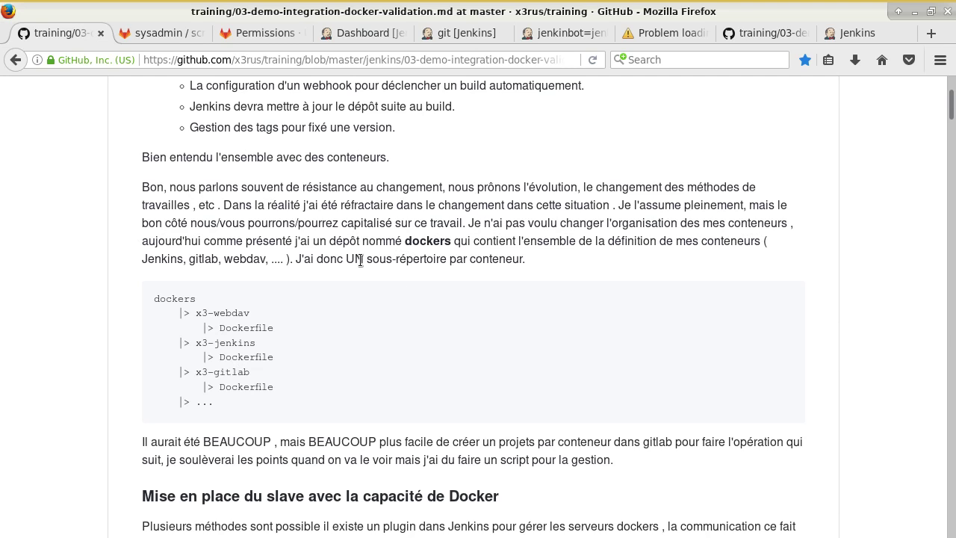
pyautogui.moveTo(366, 260); pyautogui.dragTo(526, 265)
pyautogui.click(509, 331)
# Switch to the terminal's third bash window, go to the home directory and list its contents.
pyautogui.hotkey('alt', 'Tab')
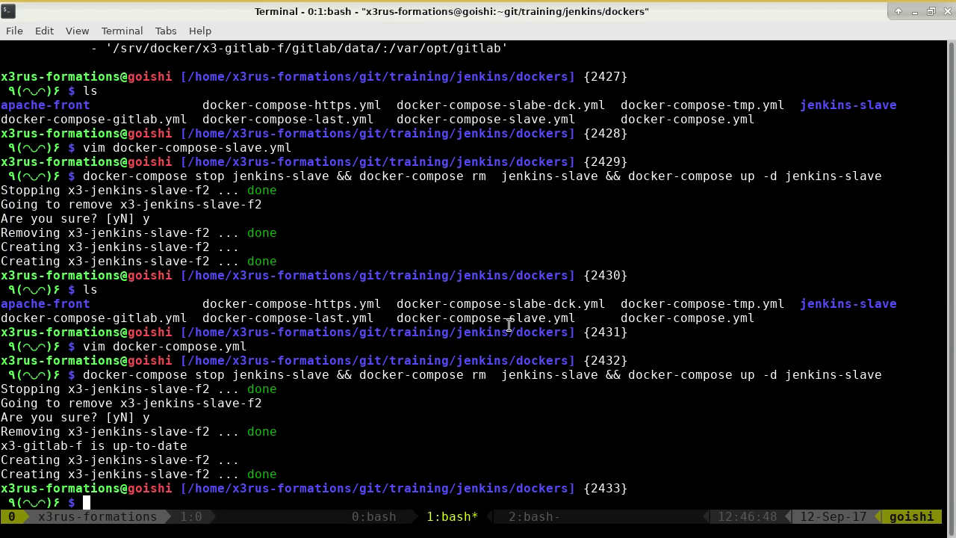
pyautogui.hotkey('ctrl', 'b')
pyautogui.write('n')
pyautogui.write('cd')
pyautogui.press('Return')
pyautogui.write('ls')
pyautogui.press('Return')
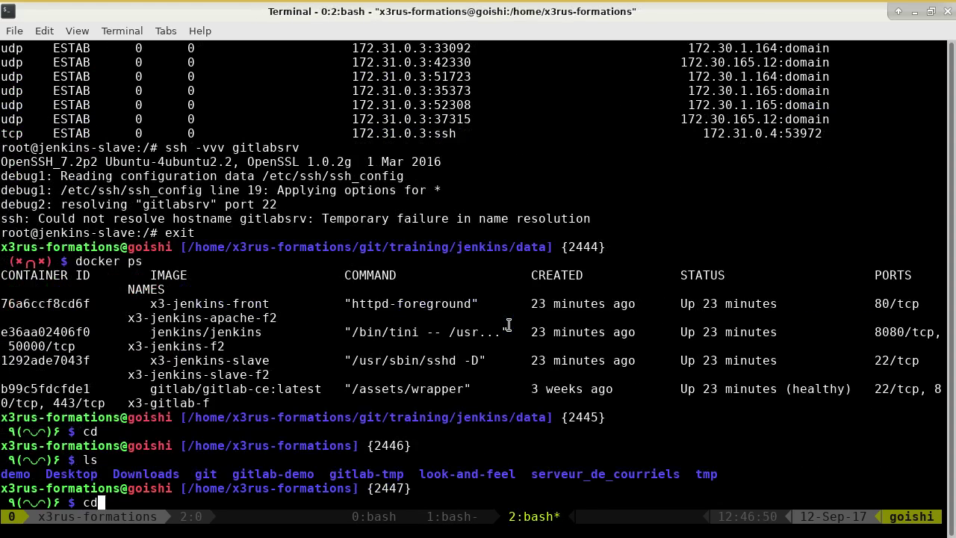
# Switch to the xerus account with sudo su - xerus, entering the sudo password.
pyautogui.write('sudo su  - xerus')
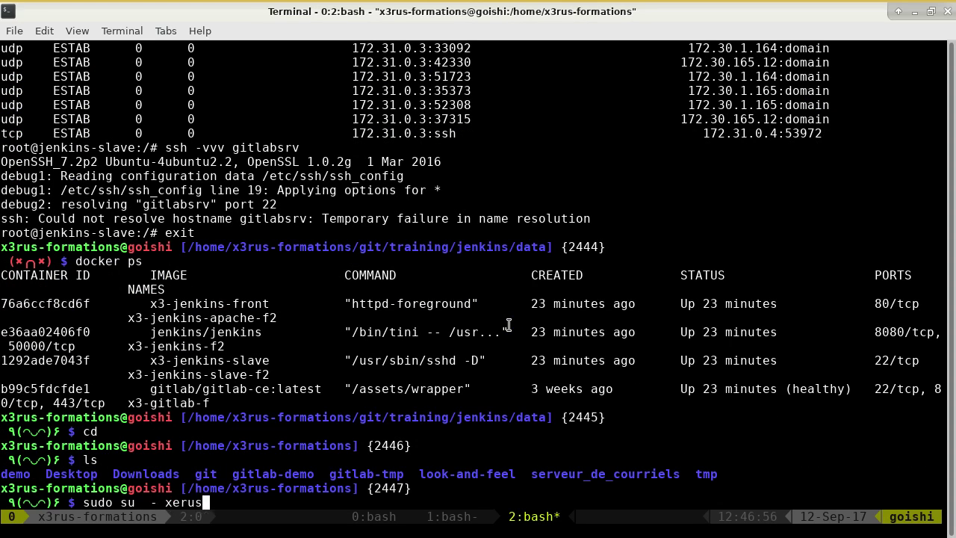
pyautogui.press('Return')
pyautogui.press('Return')
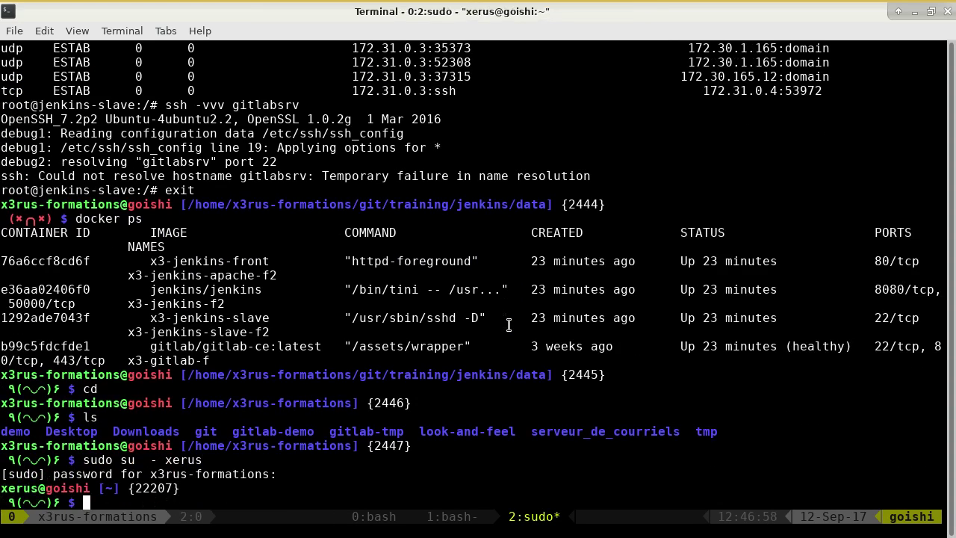
# List ~/git/dockers/ with one entry per line and highlight all the listed container directories.
pyautogui.write('ls -1 /')
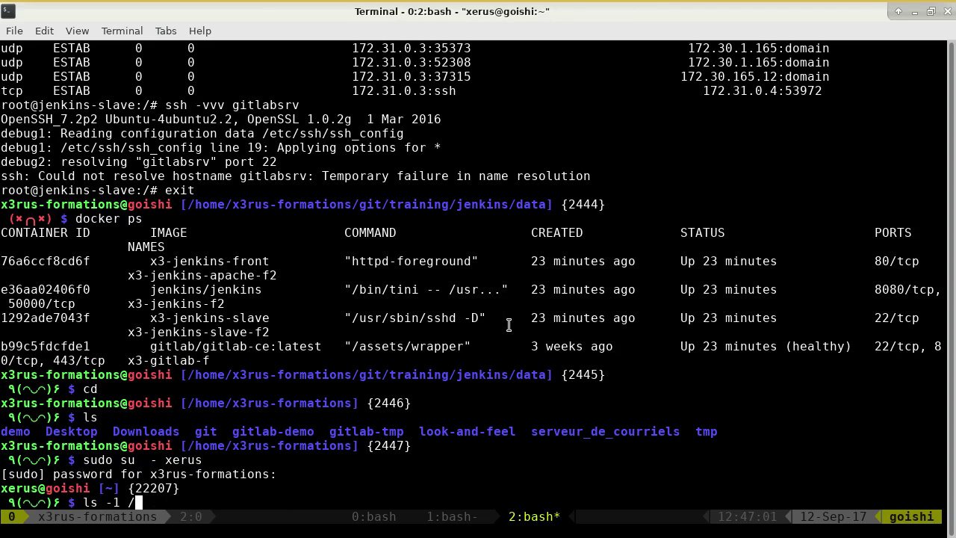
pyautogui.press('BackSpace')
pyautogui.write('~/gitd')
pyautogui.press('BackSpace')
pyautogui.write('/dockers/')
pyautogui.press('Return')
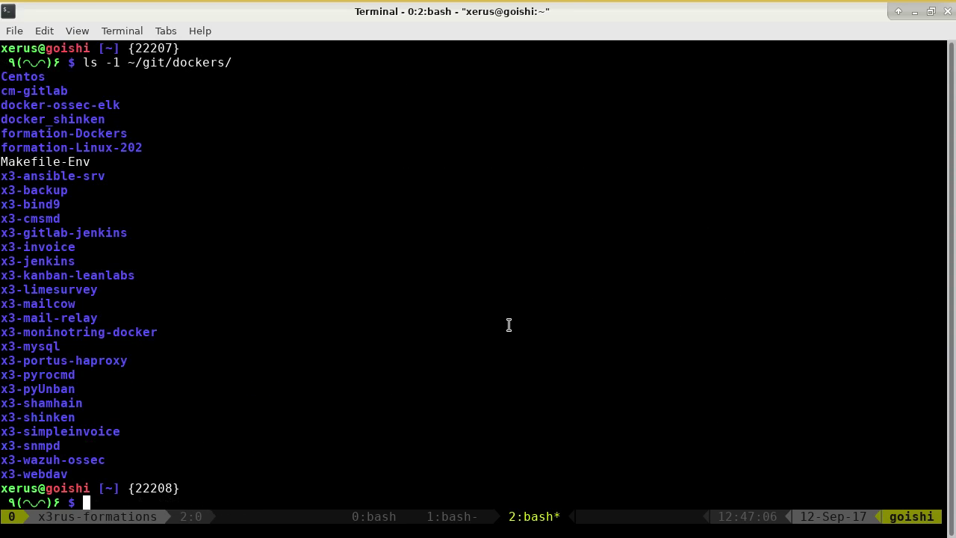
pyautogui.moveTo(9, 76); pyautogui.dragTo(152, 474)
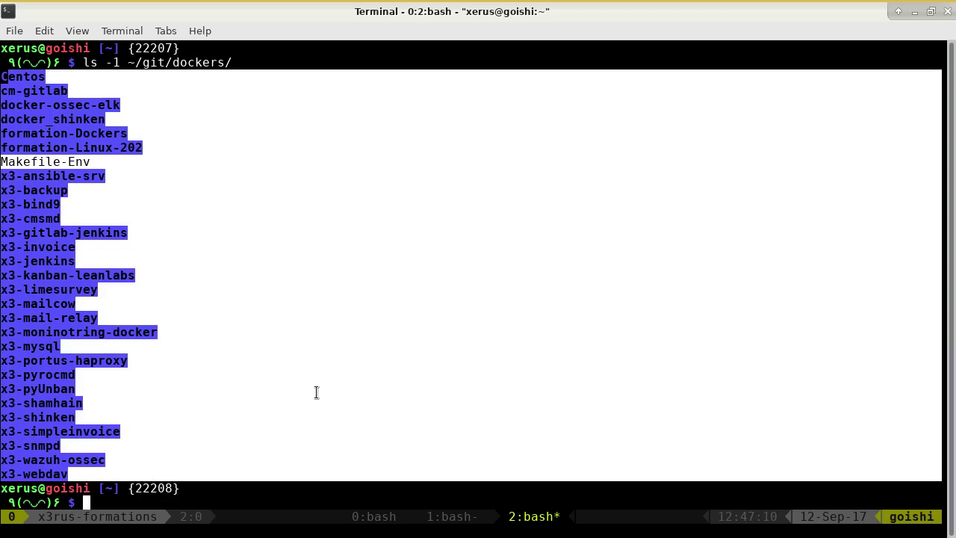
pyautogui.click(316, 392)
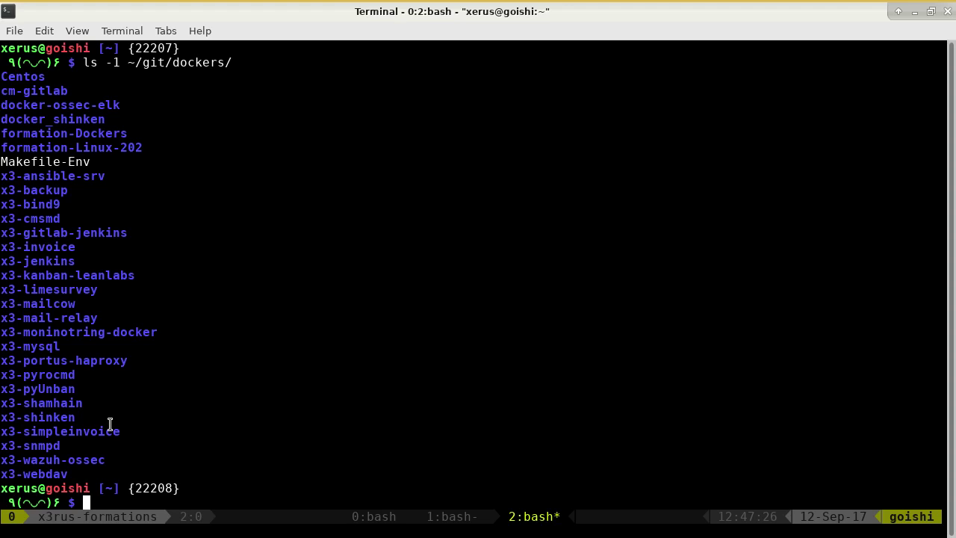
# Return to the document in Firefox, skim the Docker-capable slave section and go back to the high-level implementation steps.
pyautogui.hotkey('alt', 'Tab')
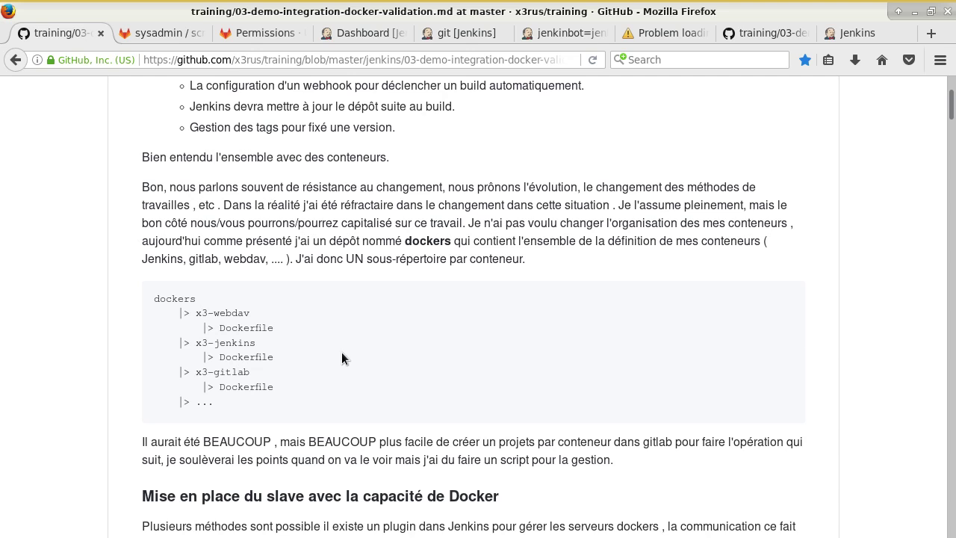
pyautogui.scroll(-5, 352, 360)
pyautogui.scroll(-3, 363, 377)
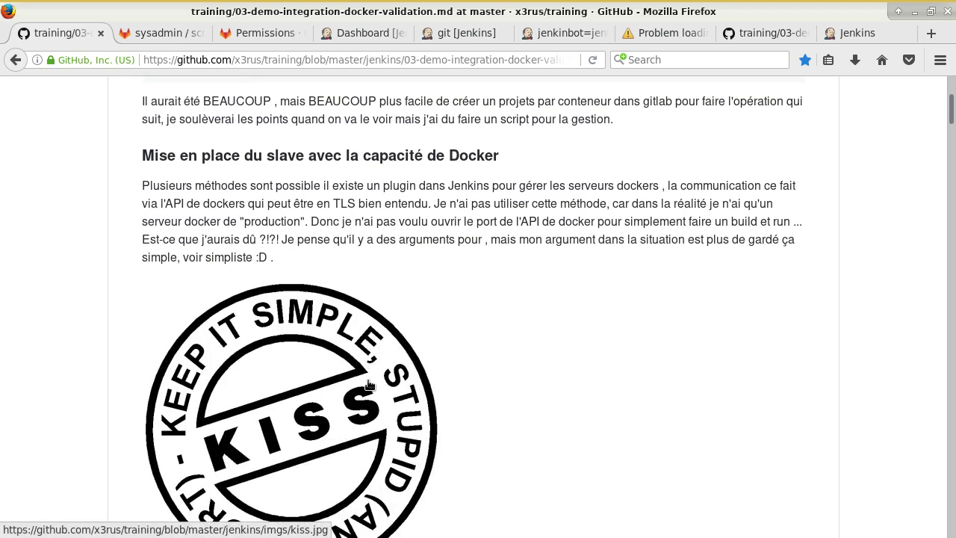
pyautogui.scroll(-3, 437, 385)
pyautogui.scroll(13, 451, 374)
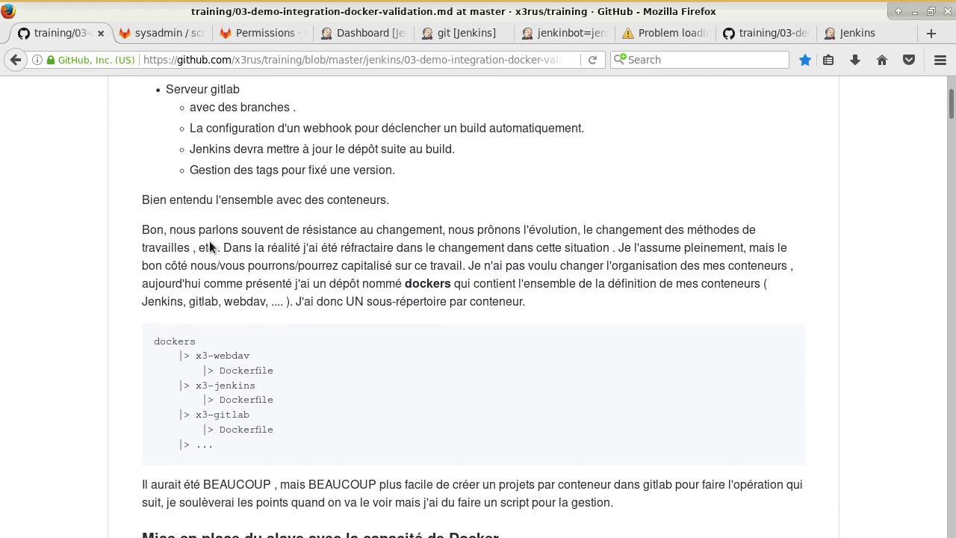
pyautogui.scroll(8, 380, 192)
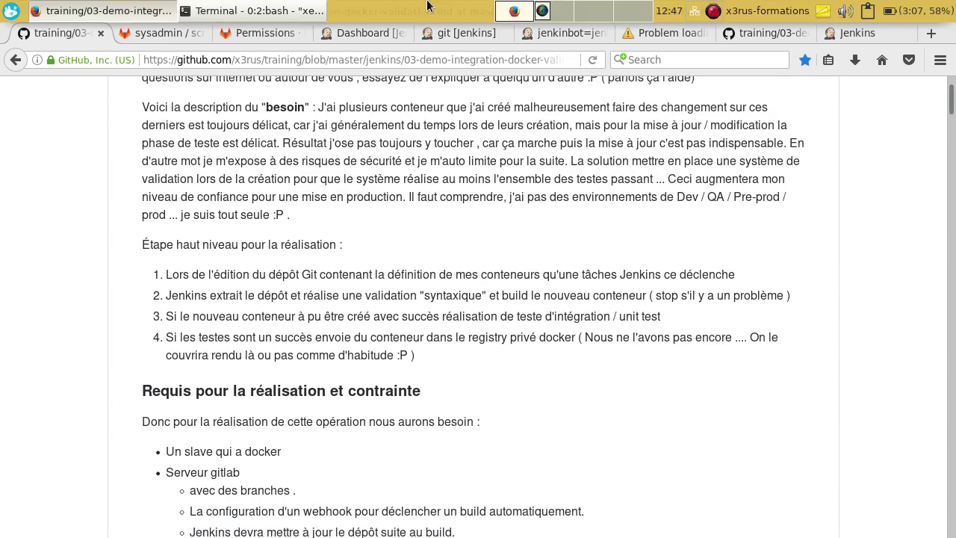
# Skim the requirements and dockers repository layout, and highlight part of the heading "Mise en place du slave avec la capacité de Docker".
pyautogui.scroll(-6, 406, 306)
pyautogui.scroll(-10, 406, 300)
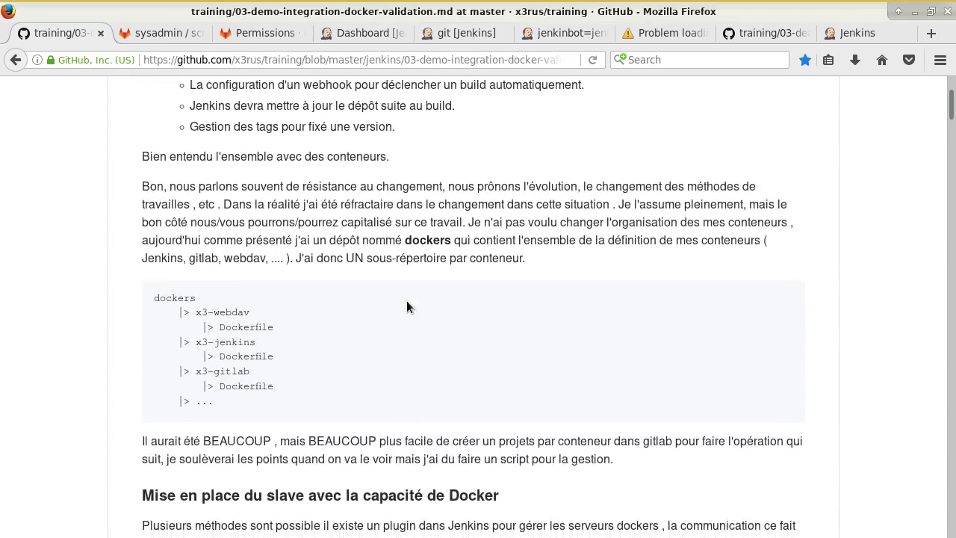
pyautogui.scroll(-11, 348, 330)
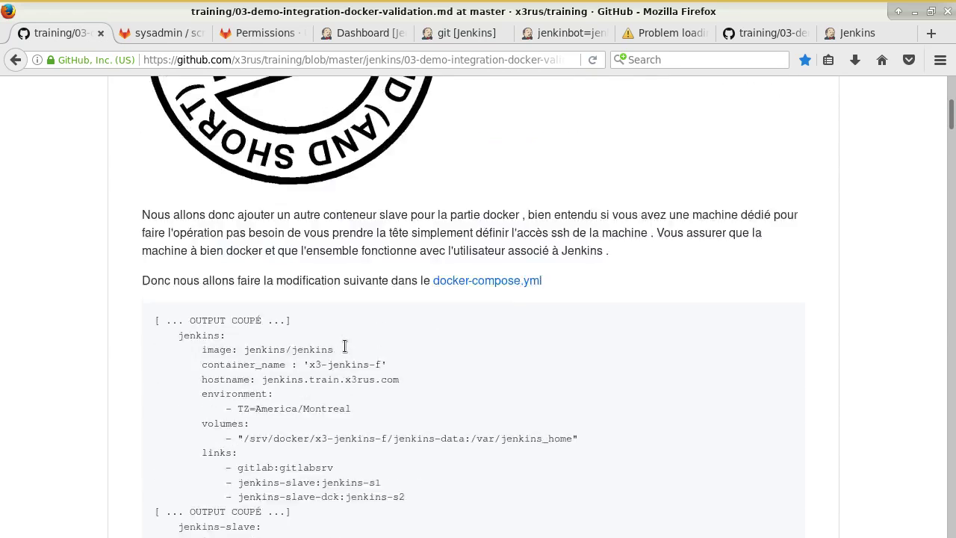
pyautogui.scroll(11, 346, 343)
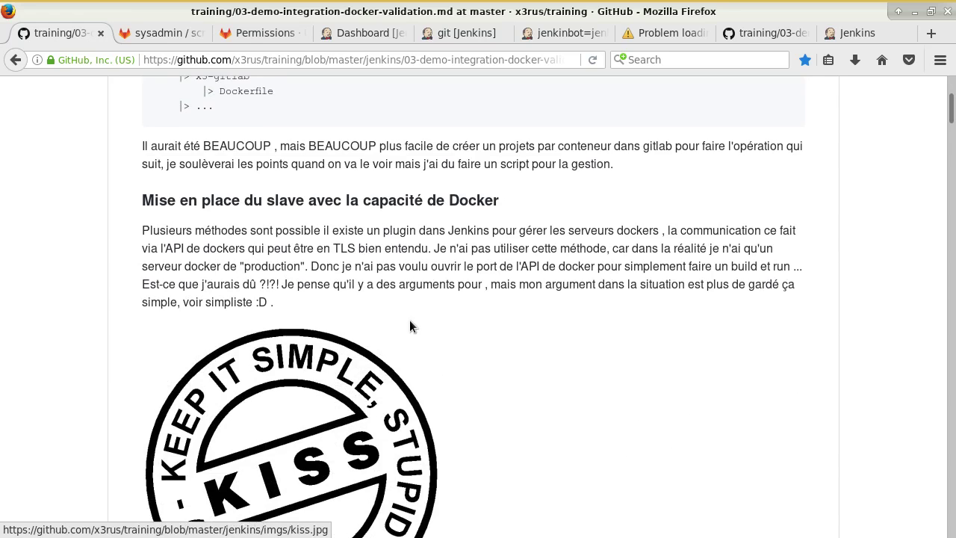
pyautogui.scroll(2, 410, 321)
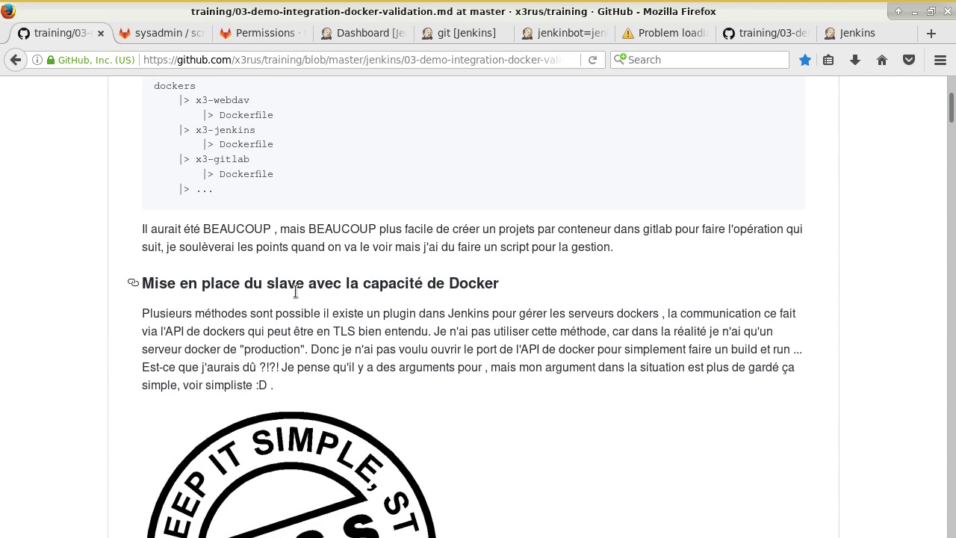
pyautogui.moveTo(276, 285); pyautogui.dragTo(499, 291)
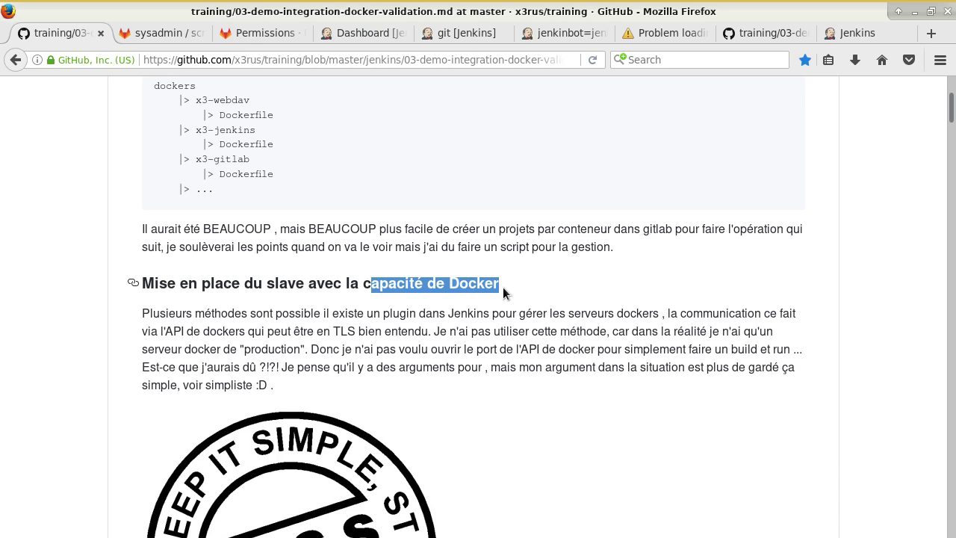
pyautogui.click(503, 287)
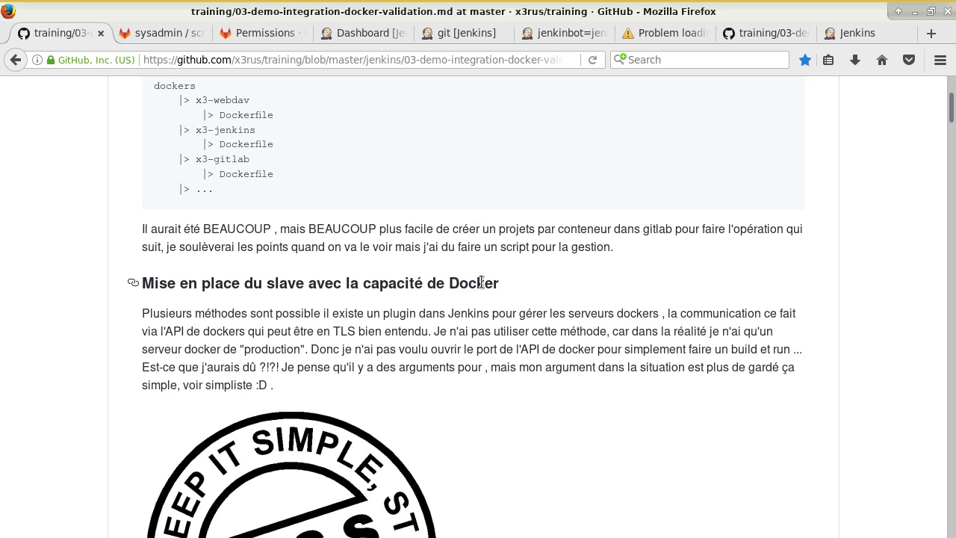
pyautogui.scroll(-2, 467, 291)
pyautogui.scroll(1, 467, 291)
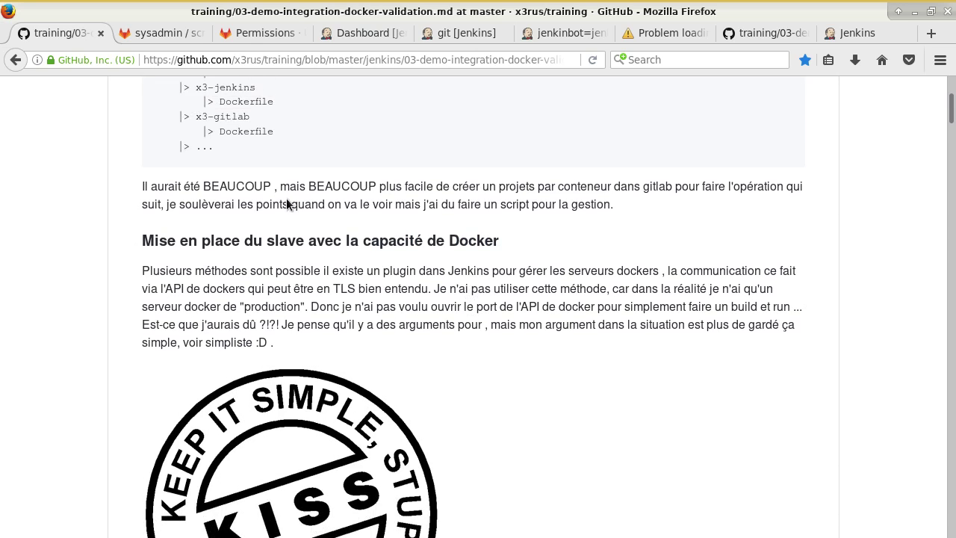
# Review the build executors on the Jenkins dashboard and the labels of the jenkinbot=jenkins-s1 agent.
pyautogui.click(385, 32)
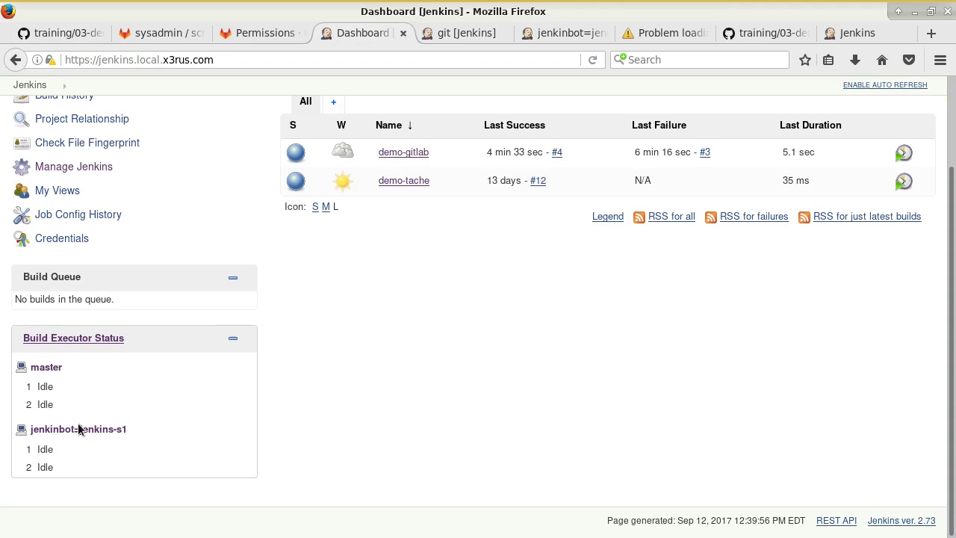
pyautogui.moveTo(90, 433)
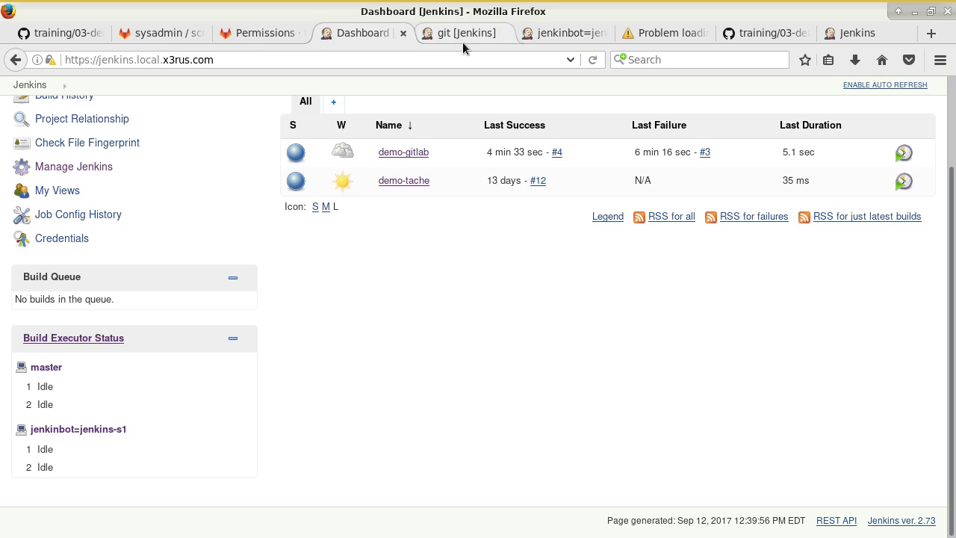
pyautogui.click(544, 31)
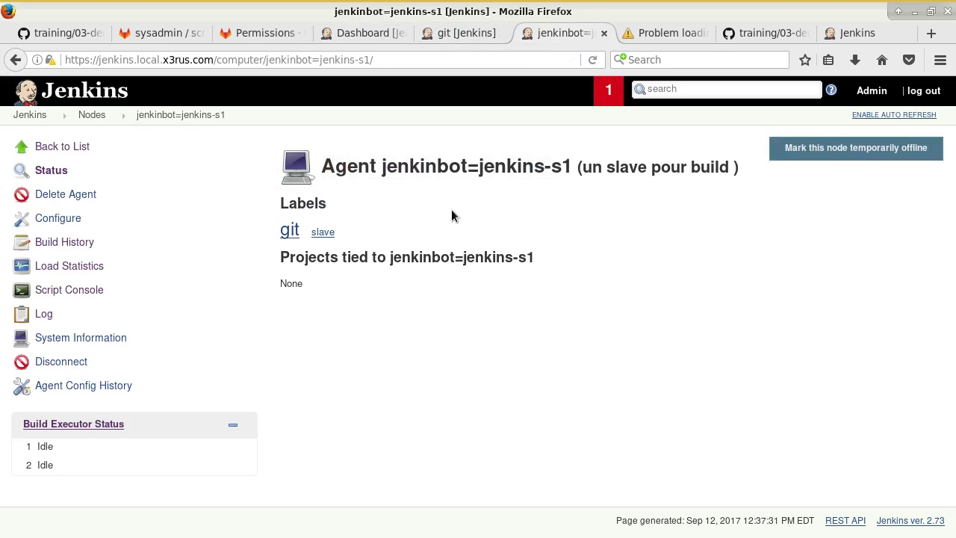
pyautogui.click(448, 33)
# Return to the training document and read the Docker slave section through docker-compose.yml, highlighting the output of docker-compose up -d.
pyautogui.click(83, 33)
pyautogui.scroll(-5, 299, 239)
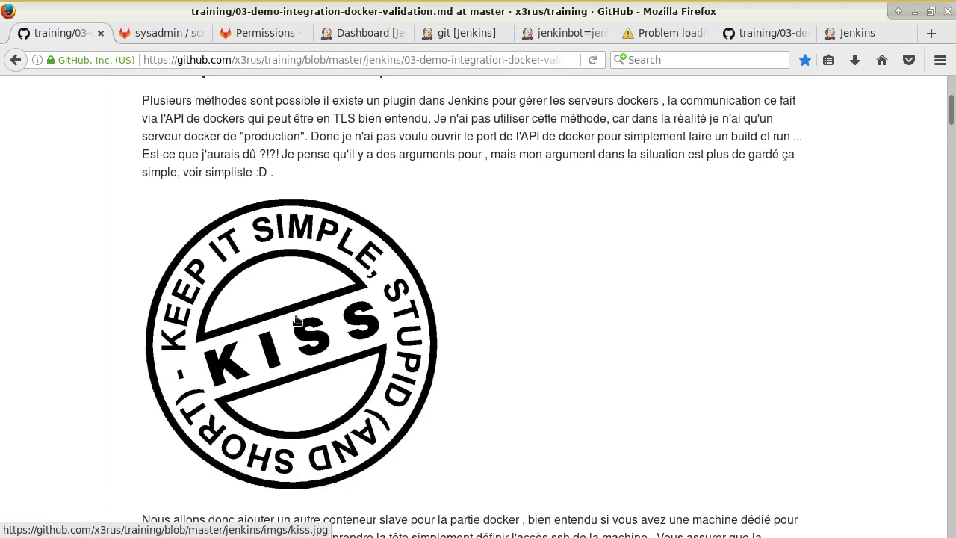
pyautogui.scroll(2, 481, 422)
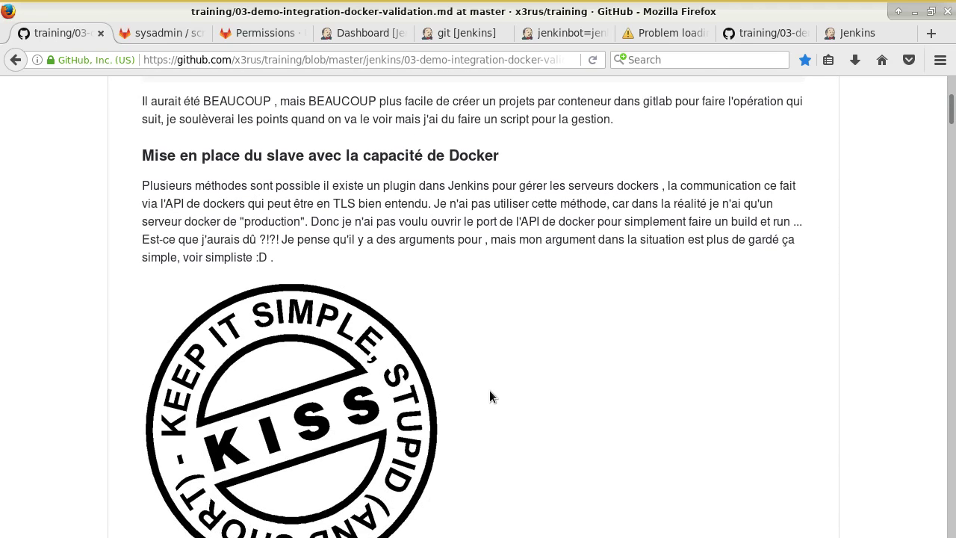
pyautogui.scroll(-5, 490, 390)
pyautogui.scroll(-10, 489, 392)
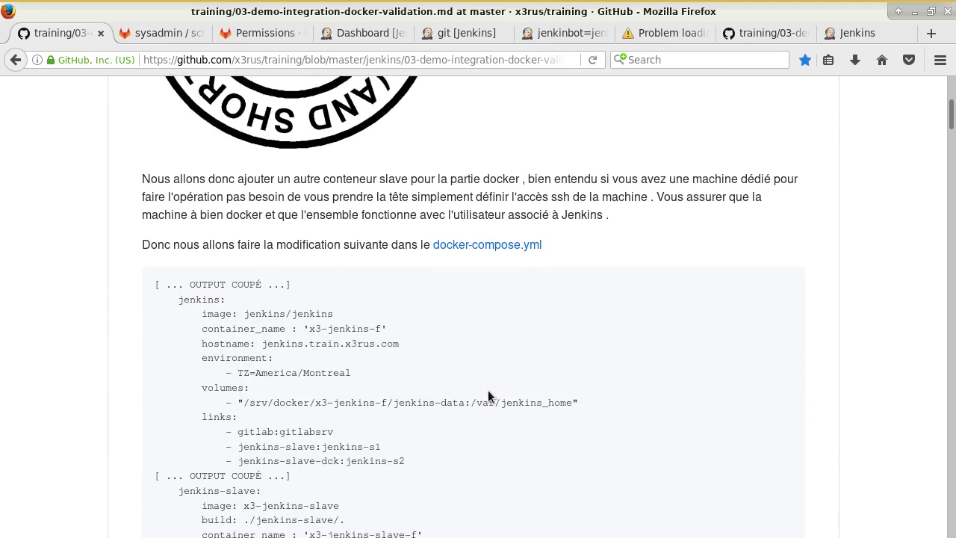
pyautogui.scroll(-9, 383, 314)
pyautogui.scroll(-7, 380, 361)
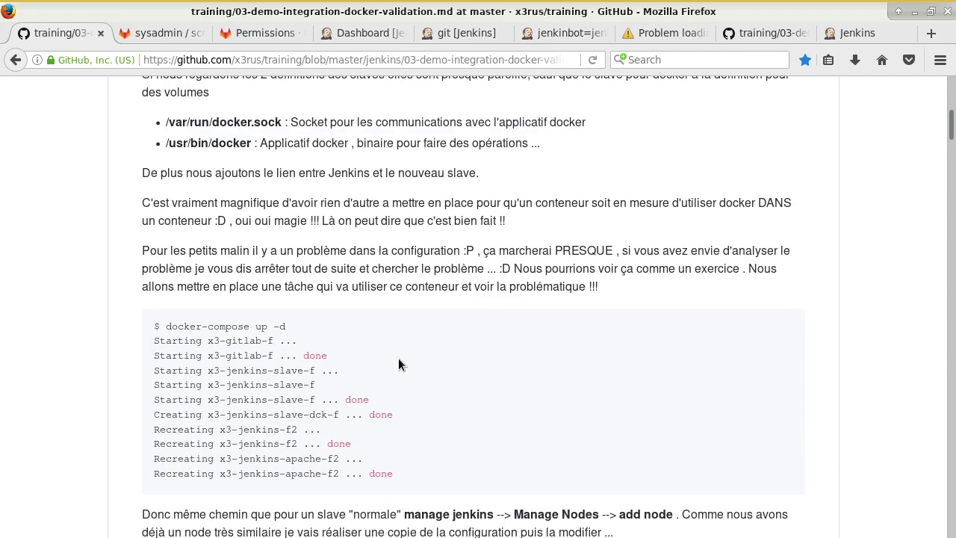
pyautogui.moveTo(196, 171); pyautogui.dragTo(441, 306)
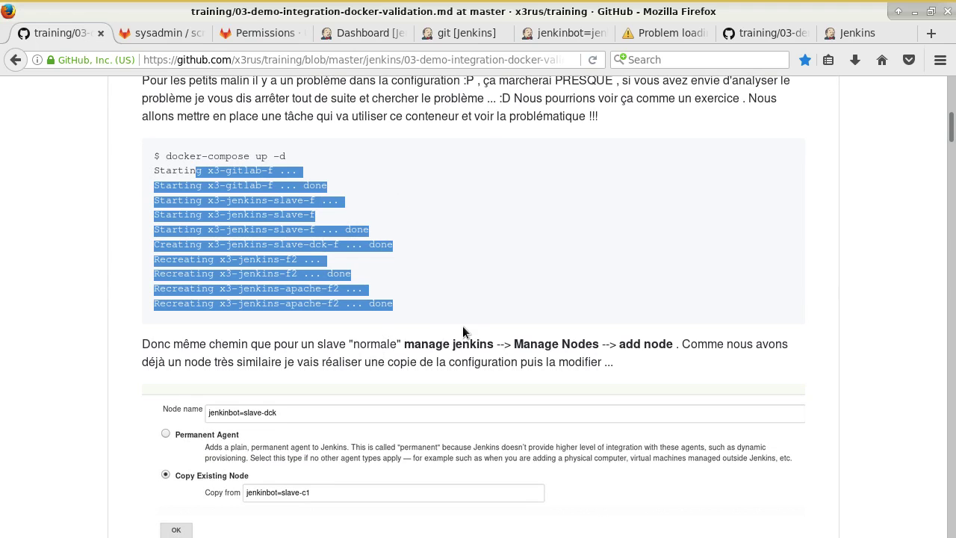
pyautogui.click(464, 305)
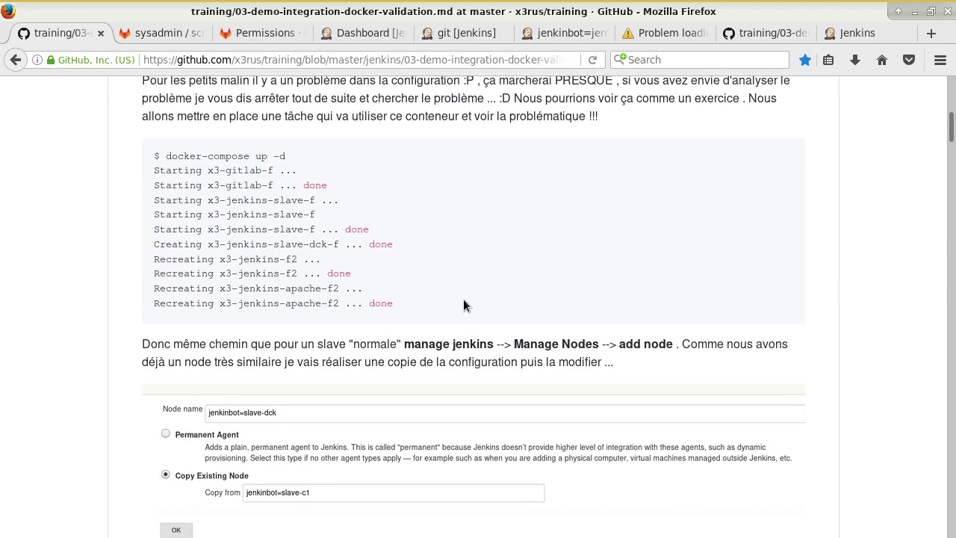
# Skim the node copy and test-docker job instructions, and go back to the beginning of the document.
pyautogui.scroll(-7, 632, 190)
pyautogui.scroll(-15, 479, 407)
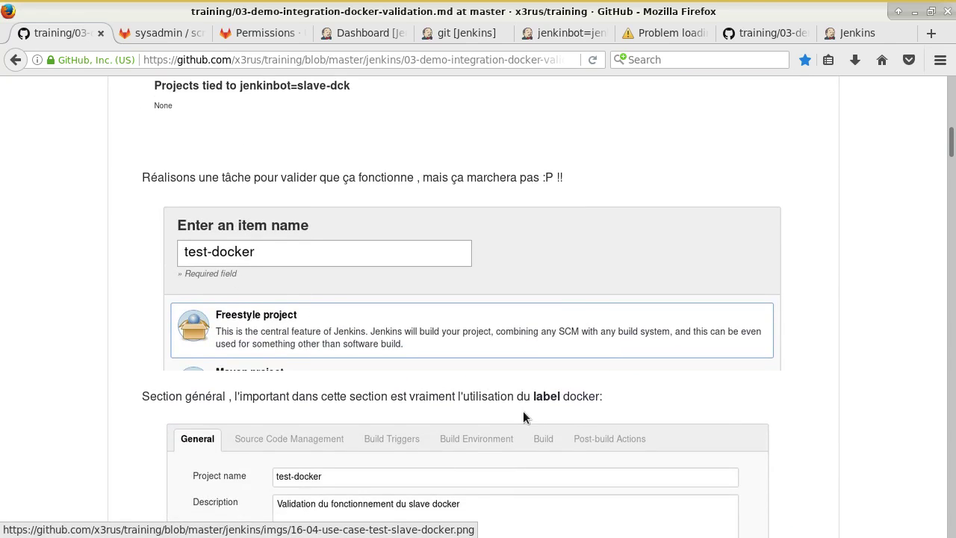
pyautogui.scroll(-16, 523, 416)
pyautogui.scroll(8, 458, 425)
pyautogui.scroll(5, 459, 420)
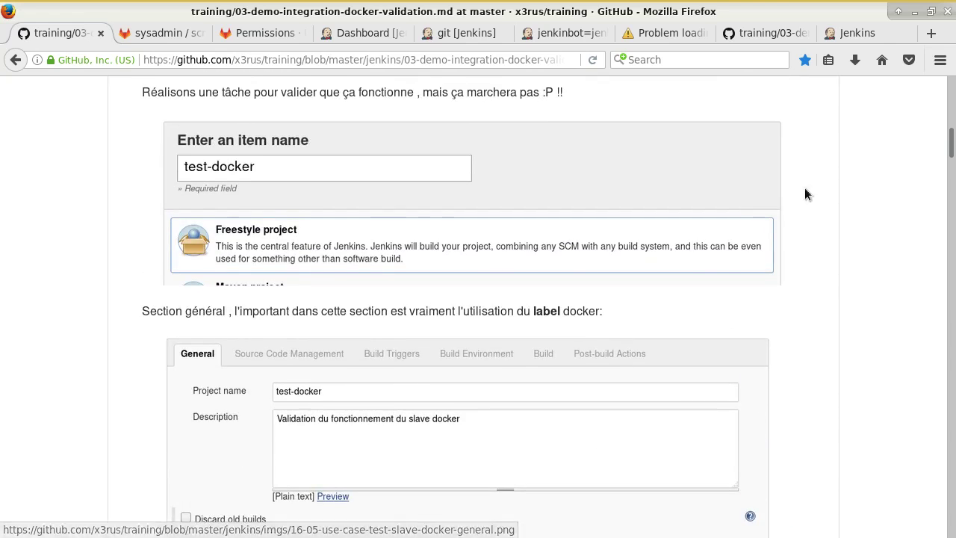
pyautogui.moveTo(953, 148); pyautogui.dragTo(952, 84)
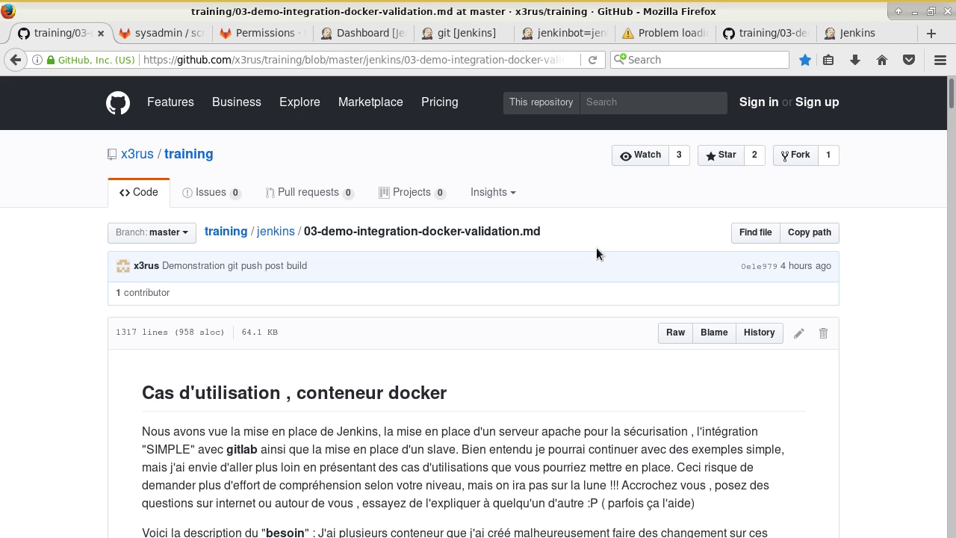
# Open a new browser tab and enter an address or search starting with "blu".
pyautogui.hotkey('ctrl', 't')
pyautogui.write('blu')
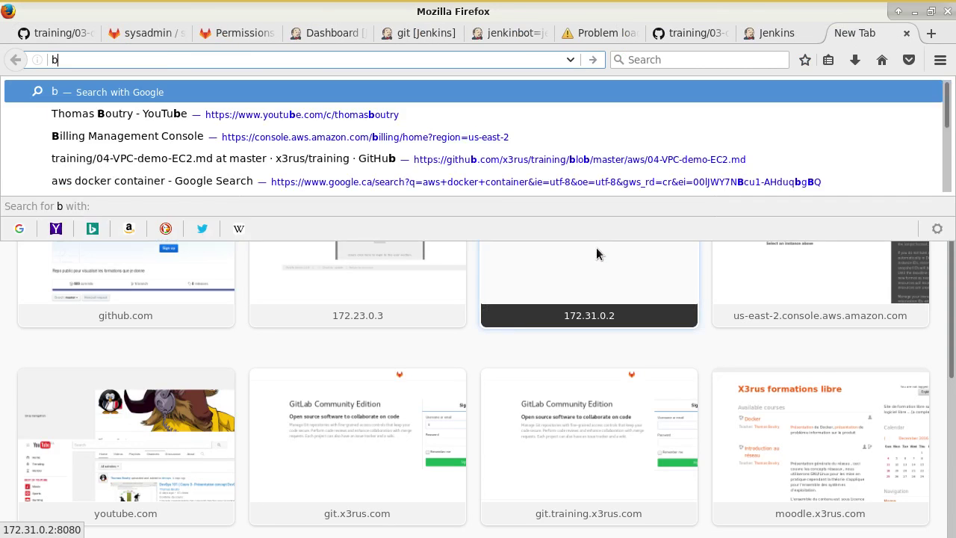